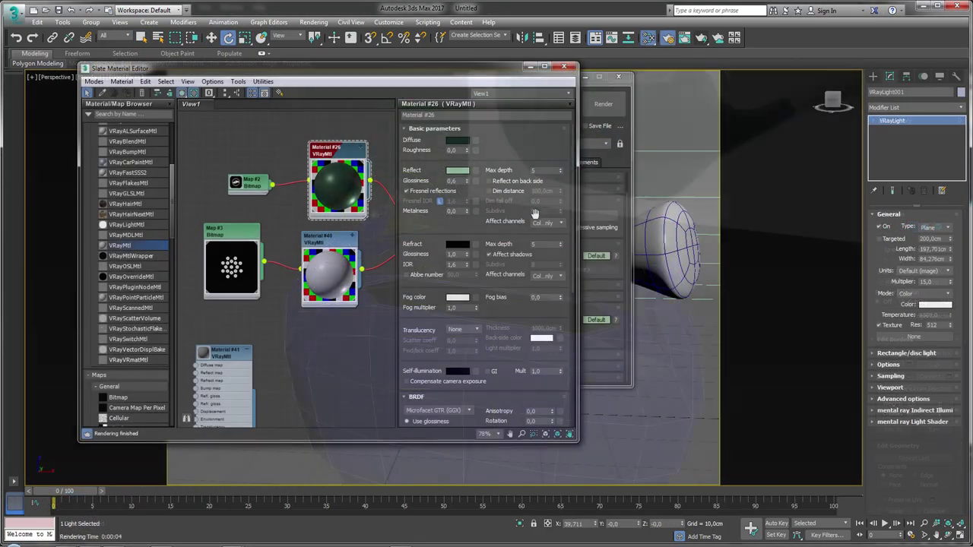
Step: Start from an empty untitled scene in the four default viewports
scroll(342, 160, "up", 5)
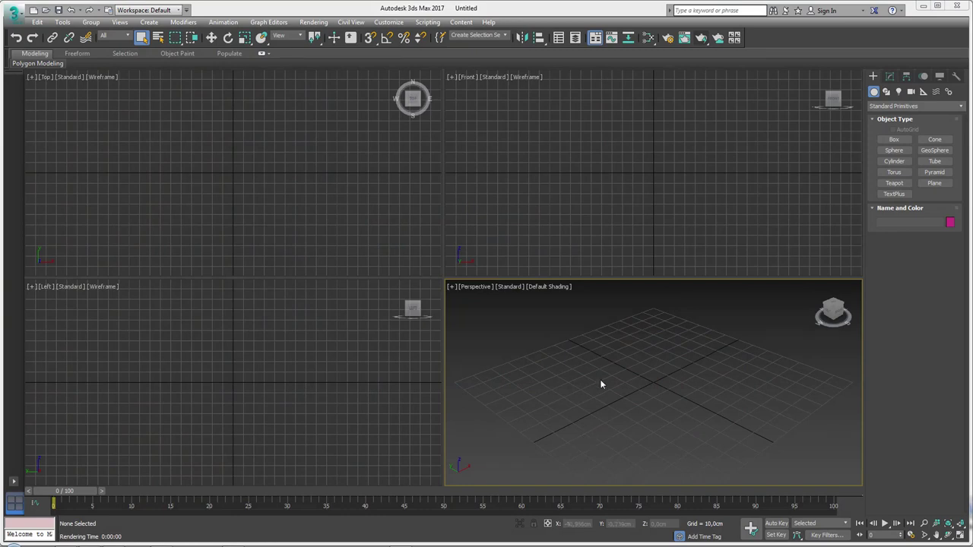
left_click(156, 536)
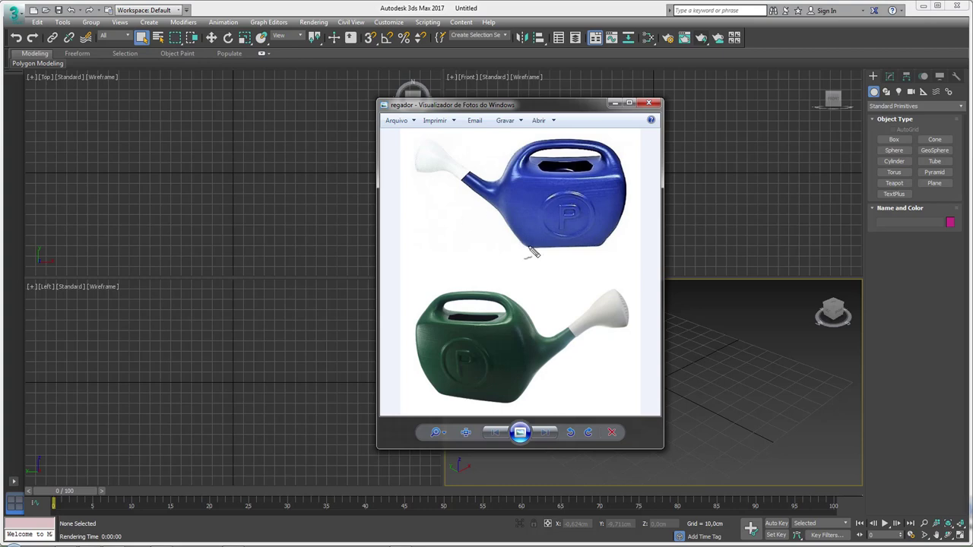
mouse_move(525, 245)
left_mouse_down()
mouse_move(628, 176)
mouse_move(600, 247)
mouse_move(536, 254)
left_mouse_up()
mouse_move(523, 177)
left_mouse_down()
mouse_move(537, 160)
mouse_move(591, 159)
mouse_move(625, 176)
left_mouse_up()
Step: Create an upright Plane about 104.9 cm square in the Front viewport
left_click(934, 184)
left_click_drag(637, 148, 690, 199)
left_click_drag(947, 329, 949, 339)
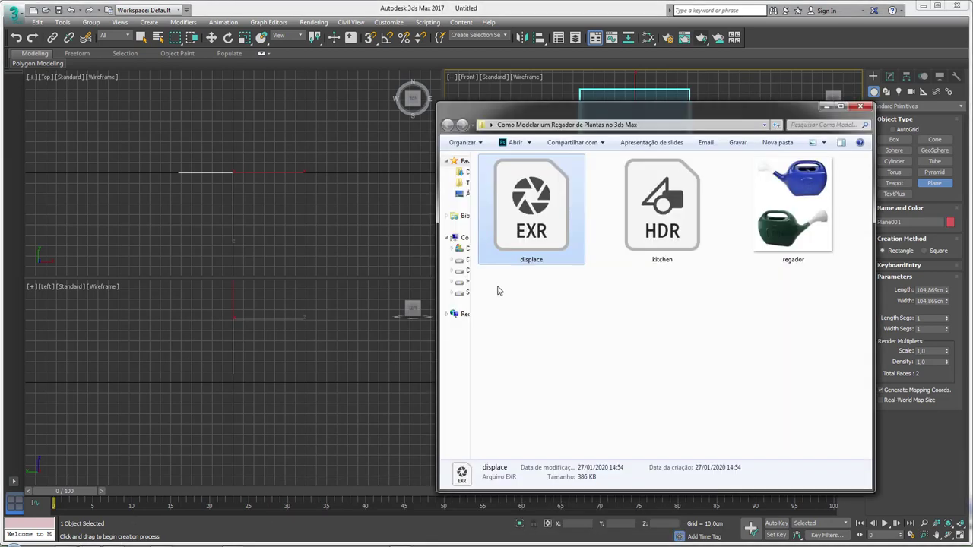
Step: Map the regador.jpg watering-can reference photo onto the plane
left_click_drag(646, 108, 180, 100)
left_click(327, 199)
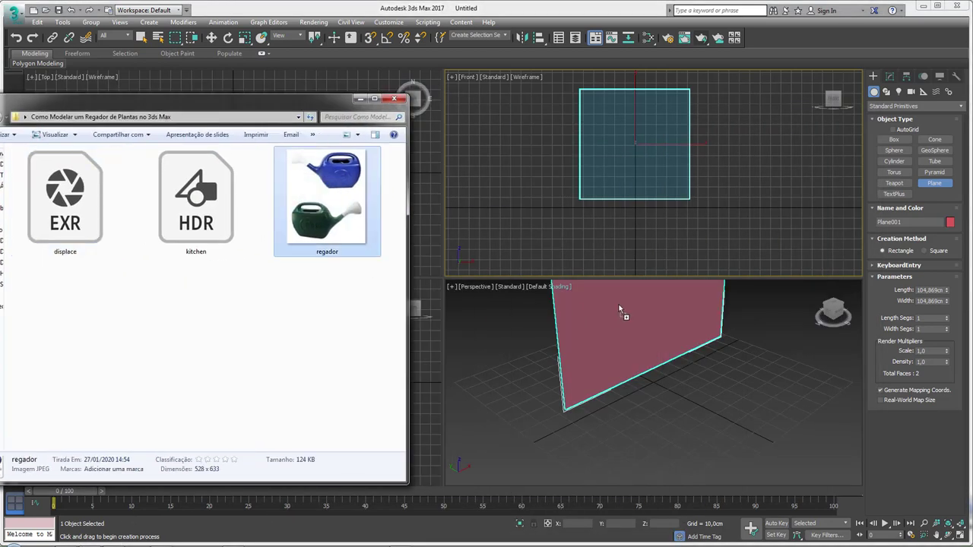
mouse_move(620, 310)
left_mouse_down()
mouse_move(629, 321)
mouse_move(592, 366)
left_mouse_up()
key("w")
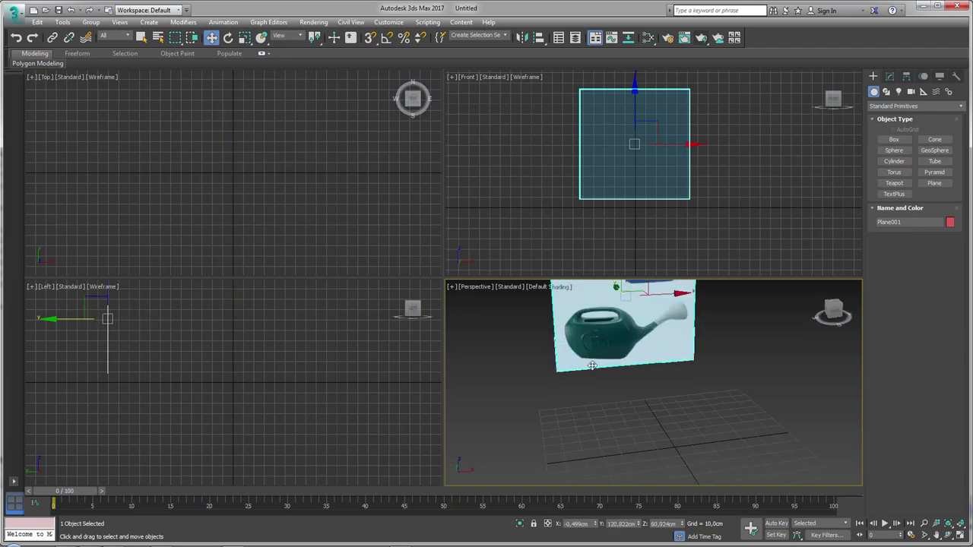
middle_click_drag(592, 366, 608, 371)
Step: Draw a Box on the grid in front of the reference plane
left_click(894, 140)
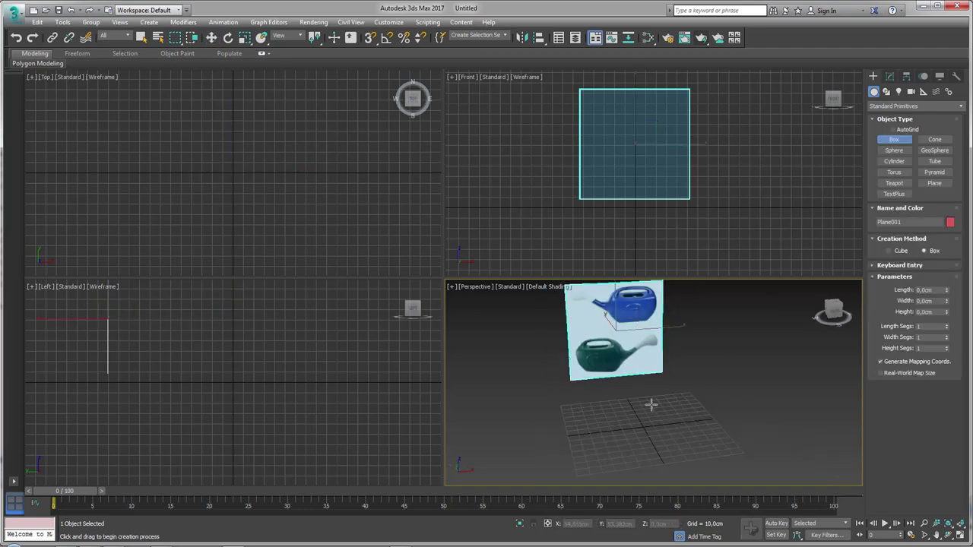
middle_click_drag(651, 403, 643, 419, "alt")
left_click_drag(584, 435, 638, 448)
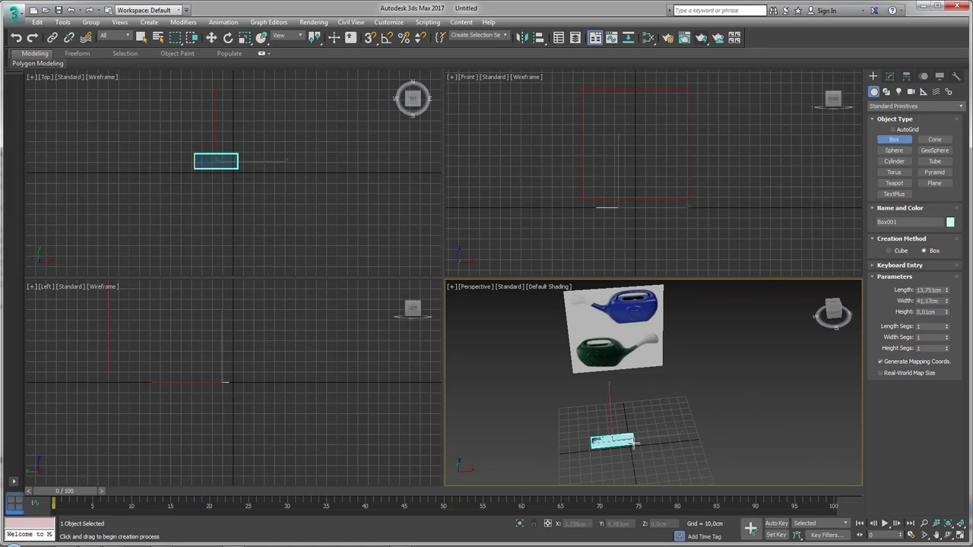
left_click(637, 414)
scroll(669, 365, "up", 2)
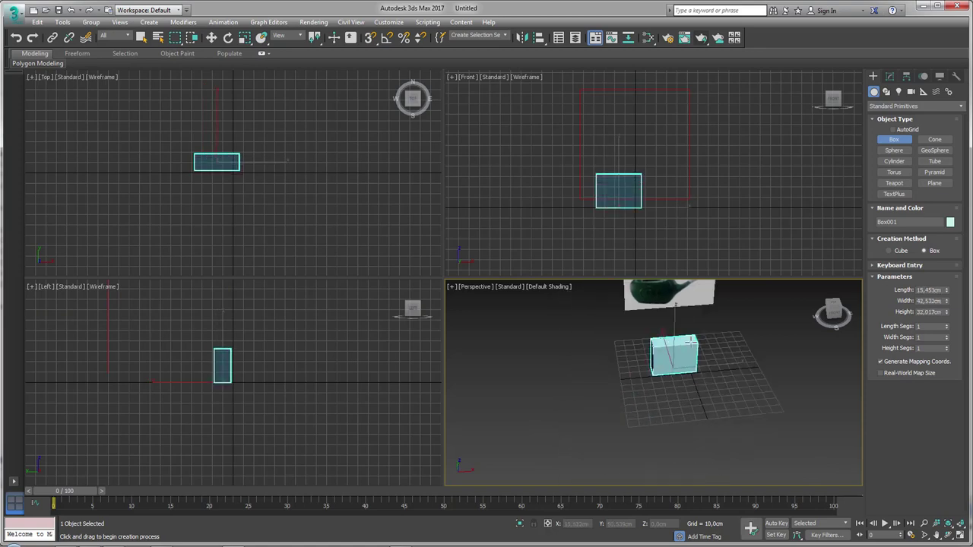
scroll(684, 342, "up", 1)
scroll(696, 319, "up", 1)
middle_click_drag(697, 319, 687, 346)
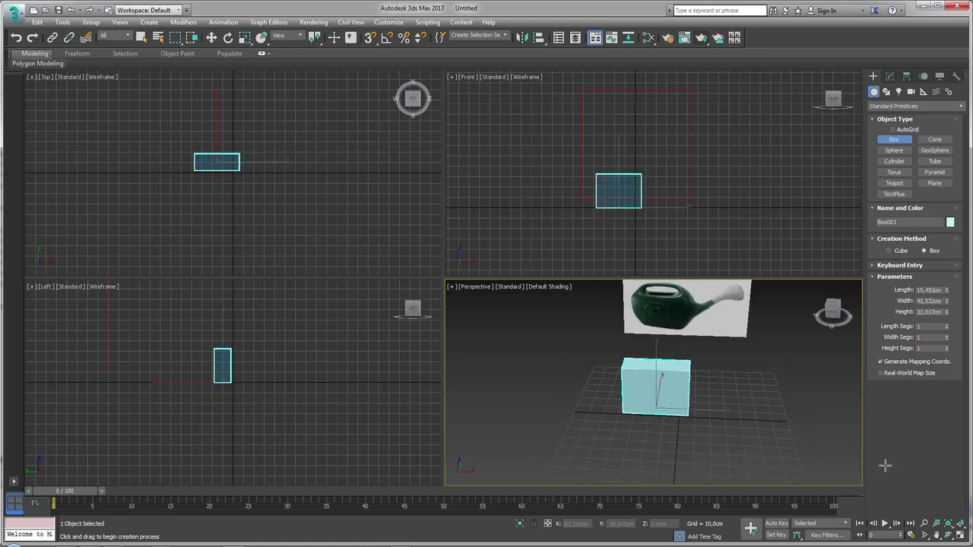
Step: Maximize the Perspective view, make the box blue, and show edged faces
left_click(961, 536)
mouse_move(644, 322)
middle_mouse_down("alt")
mouse_move(647, 382)
mouse_move(548, 329)
middle_mouse_up("alt")
key("w")
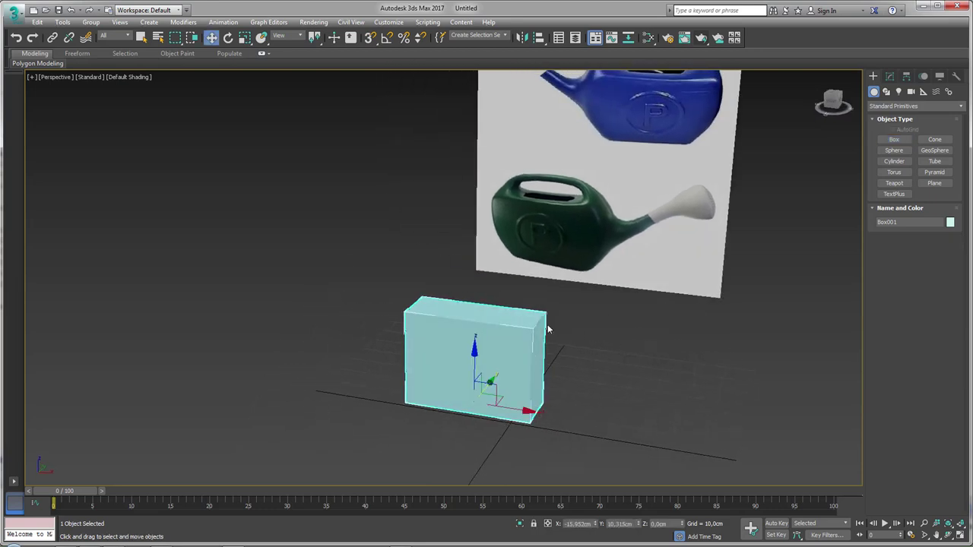
left_click(950, 222)
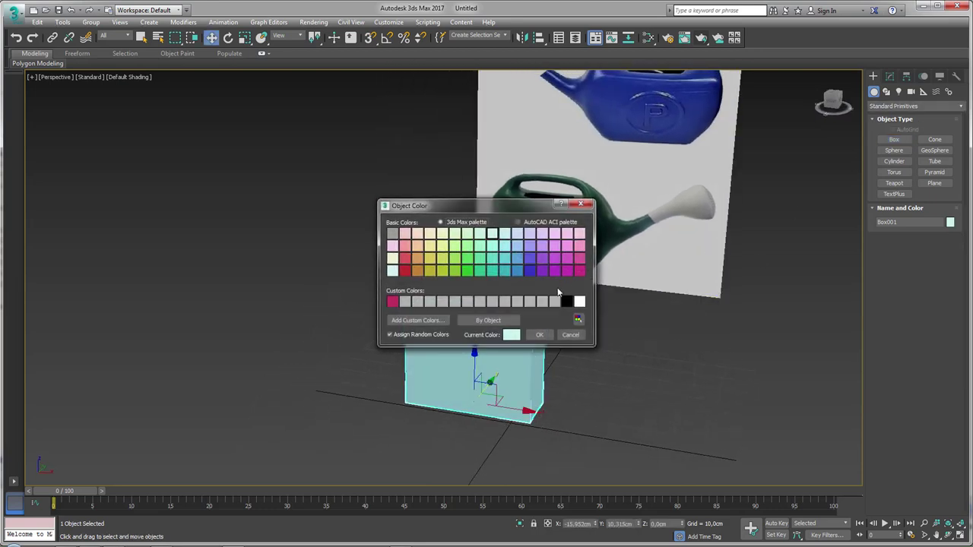
left_click(528, 271)
left_click(539, 335)
mouse_move(539, 343)
middle_mouse_down()
mouse_move(529, 311)
mouse_move(540, 301)
middle_mouse_up()
key("F4")
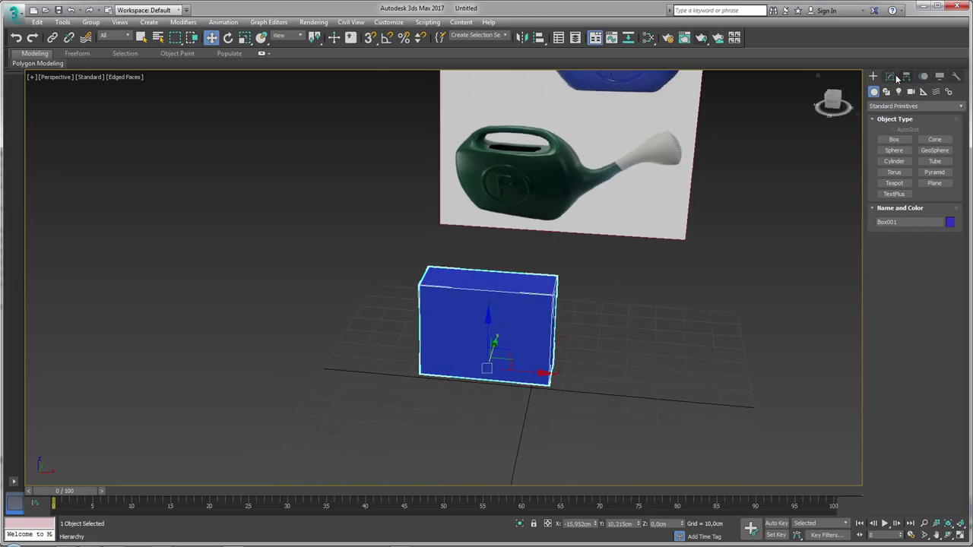
Step: Set the box's Length, Width and Height segments to 2
left_click(889, 77)
left_click(948, 261)
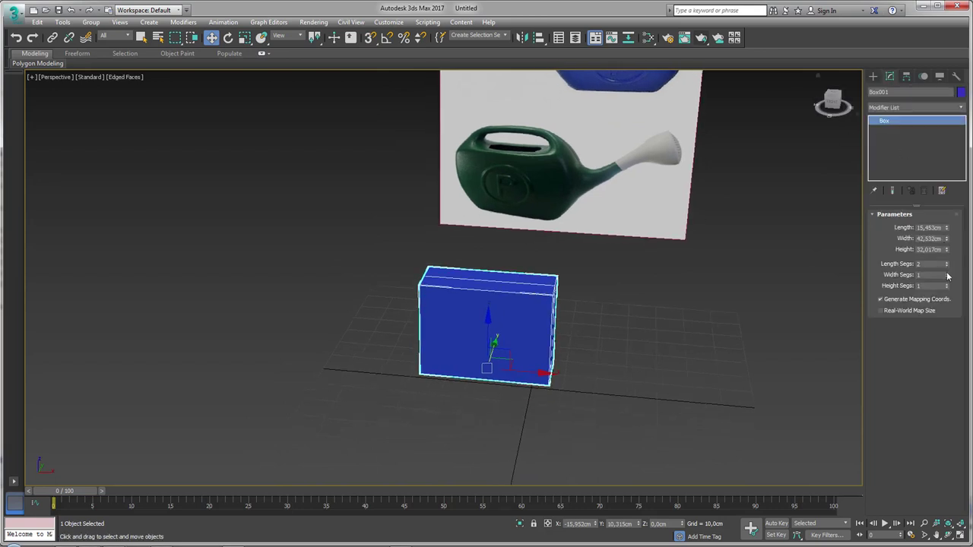
left_click(947, 272)
left_click(947, 283)
mouse_move(595, 286)
middle_mouse_down("alt")
mouse_move(655, 292)
mouse_move(638, 289)
middle_mouse_up("alt")
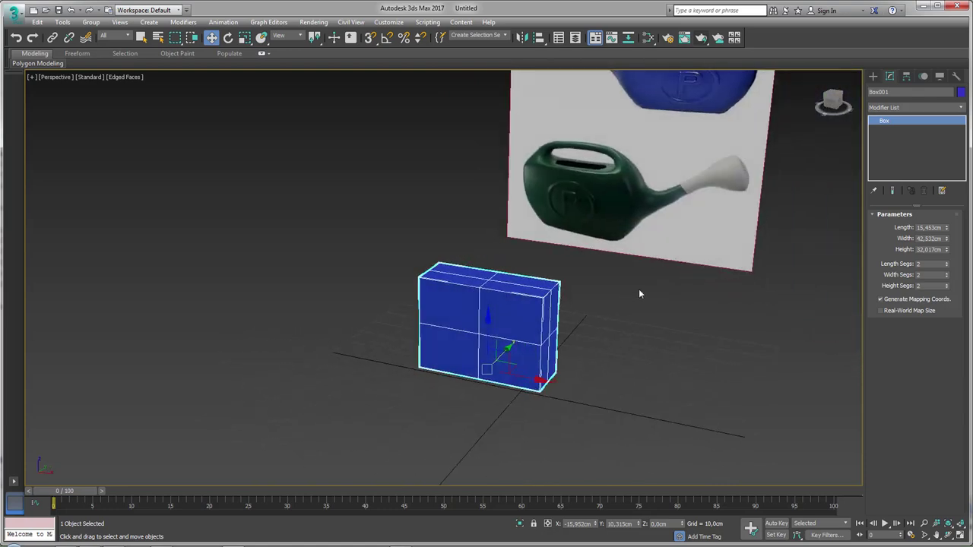
Step: Add a TurboSmooth modifier at 1 iteration to round the box
left_click(956, 113)
scroll(908, 343, "down", 5)
scroll(908, 365, "down", 5)
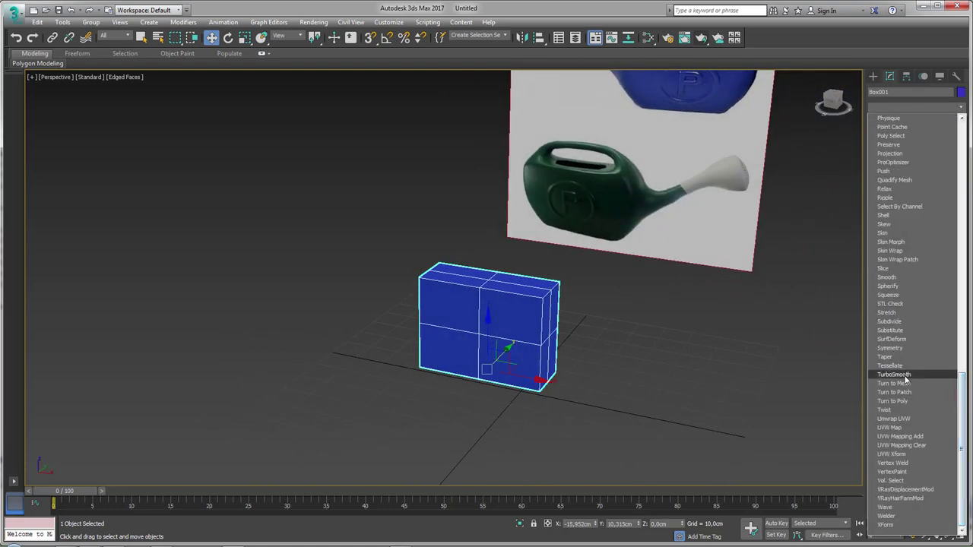
left_click(894, 374)
mouse_move(594, 307)
middle_mouse_down("alt")
mouse_move(527, 306)
mouse_move(614, 312)
middle_mouse_up("alt")
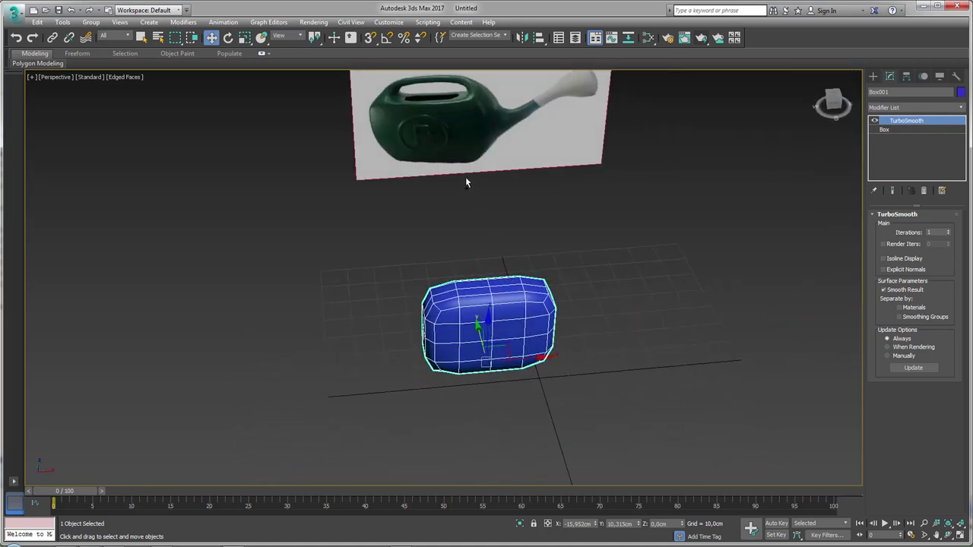
left_click_drag(469, 155, 476, 158)
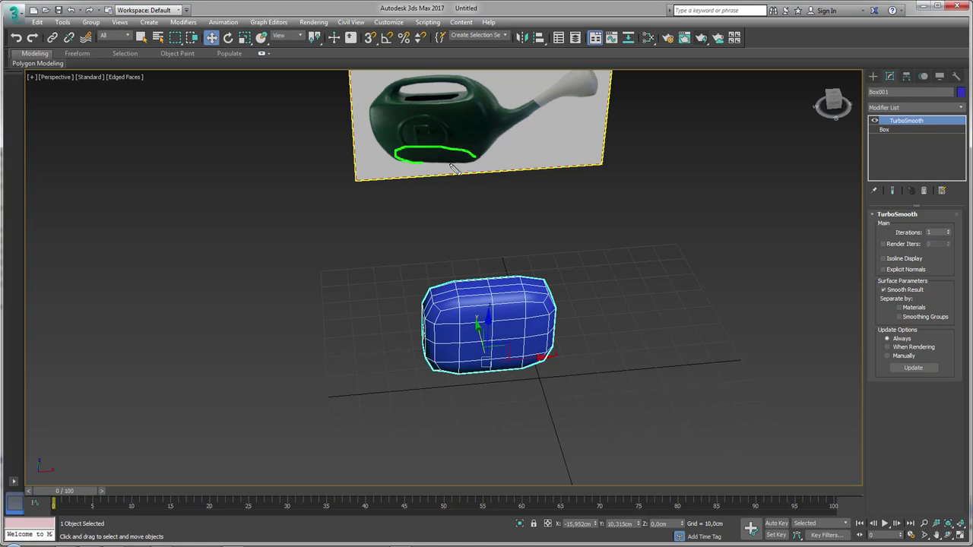
mouse_move(490, 98)
left_mouse_down()
mouse_move(376, 103)
mouse_move(479, 107)
left_mouse_up()
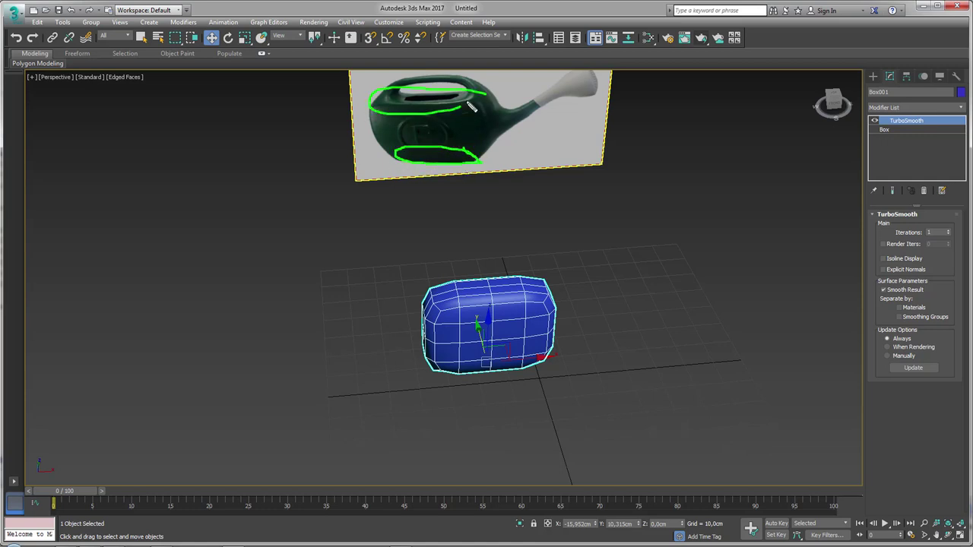
key("Escape")
middle_click_drag(636, 210, 573, 346, "alt")
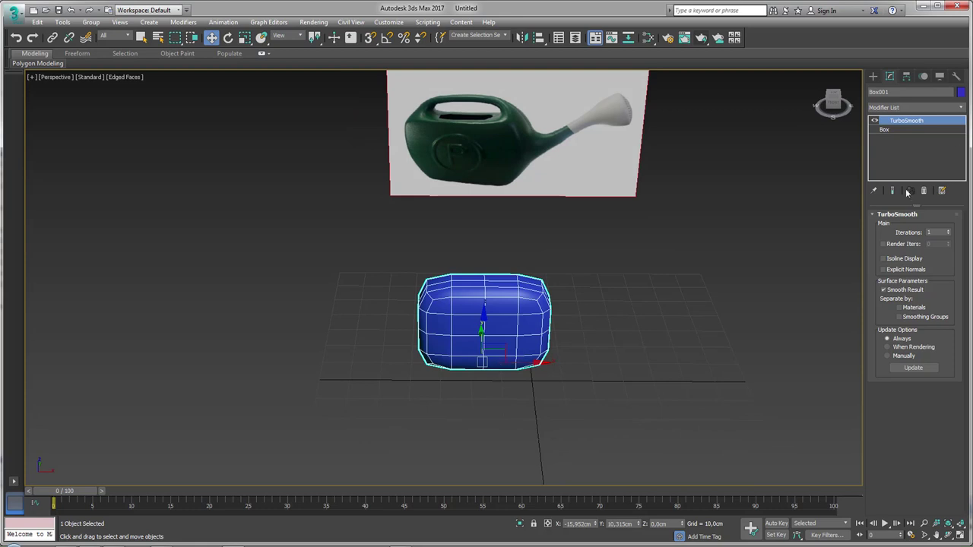
Step: Add an FFD 3x3x3 modifier above TurboSmooth and enter its Control Points
left_click(964, 112)
scroll(915, 304, "down", 5)
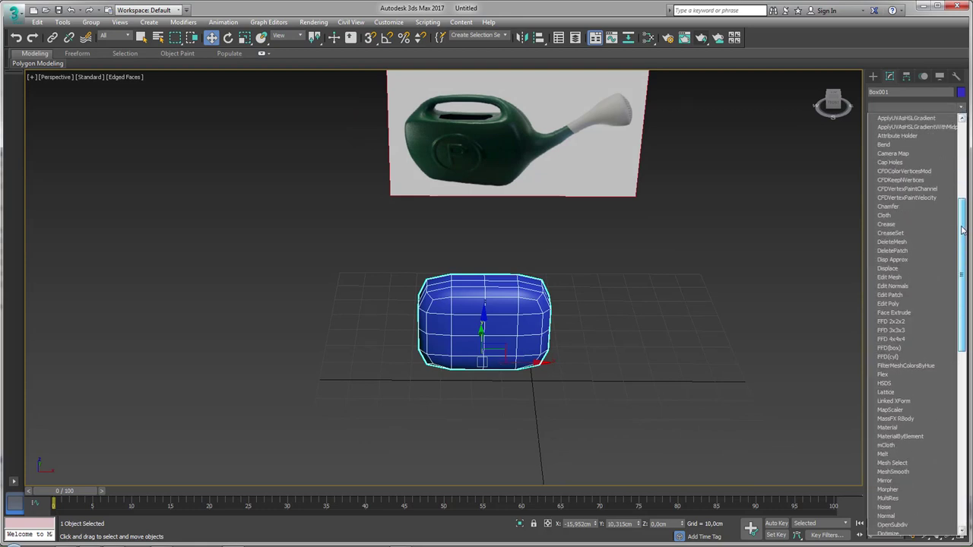
scroll(915, 304, "down", 2)
left_click(896, 312)
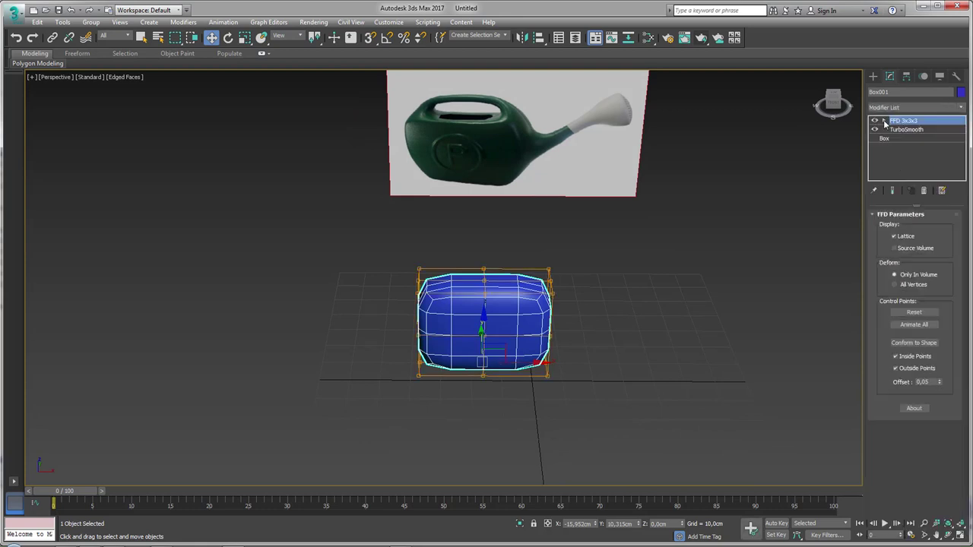
left_click(885, 121)
left_click(911, 129)
middle_click_drag(639, 264, 640, 250, "alt")
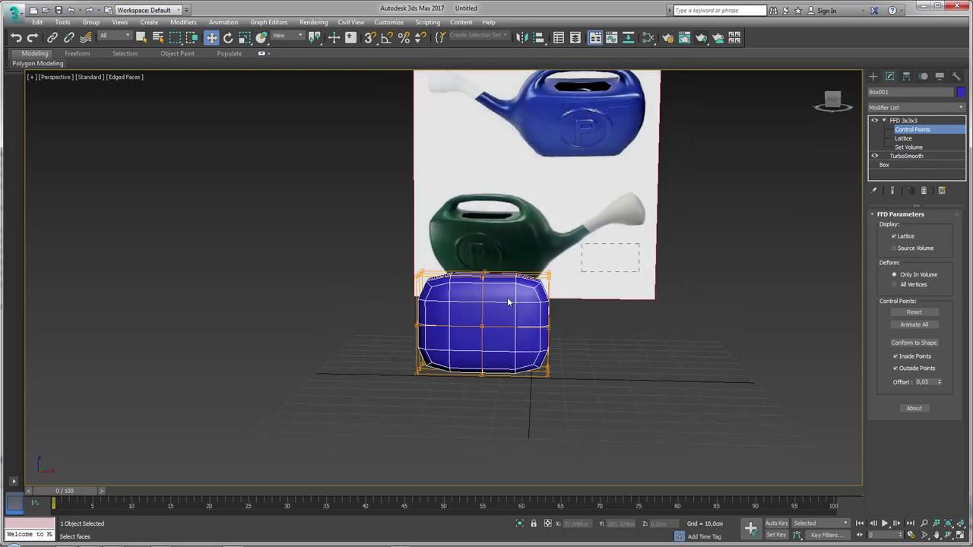
Step: Scale the selected lattice control points outward to widen the body
left_click_drag(372, 344, 372, 343)
key("r")
left_click_drag(495, 296, 500, 301)
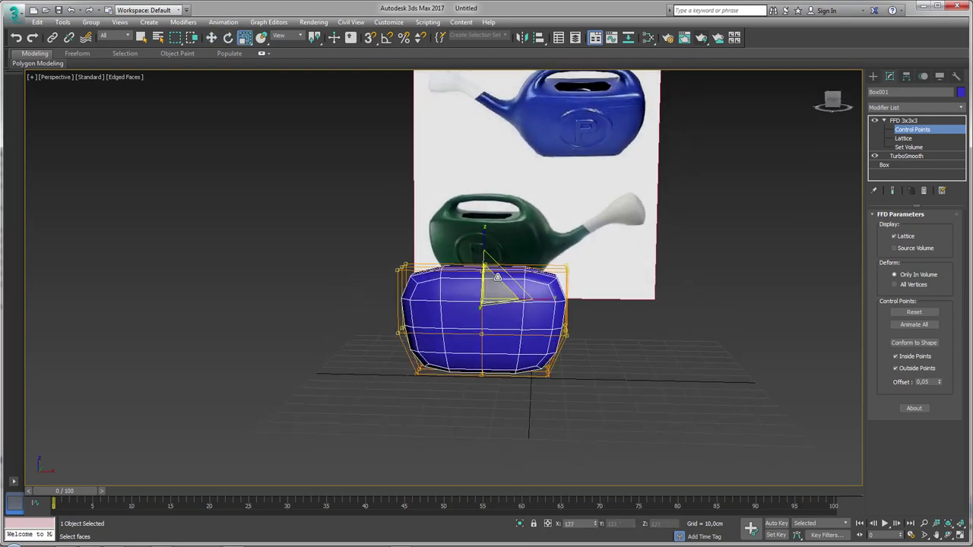
middle_click_drag(500, 301, 614, 278, "alt")
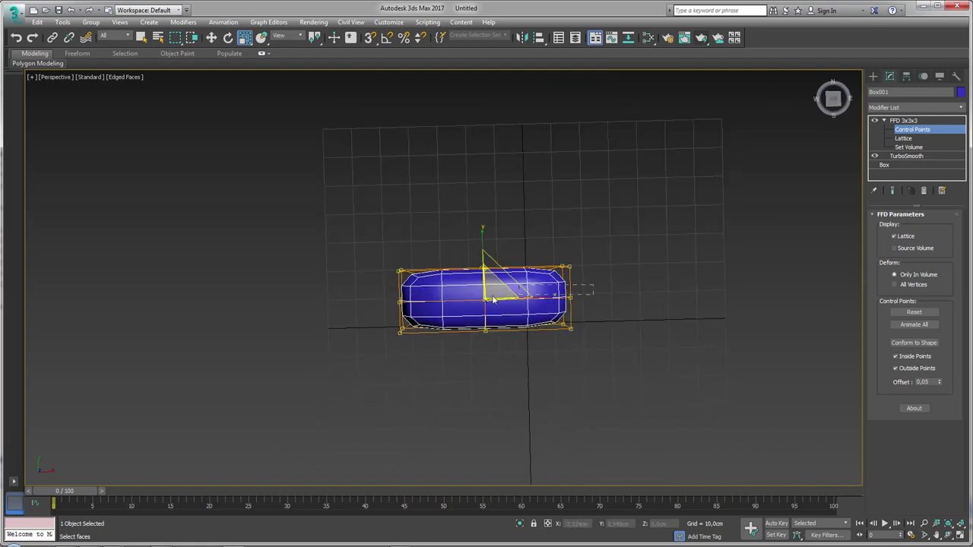
mouse_move(450, 299)
middle_mouse_down("alt")
mouse_move(495, 216)
mouse_move(559, 298)
middle_mouse_up("alt")
mouse_move(553, 302)
left_mouse_down()
mouse_move(559, 311)
mouse_move(548, 185)
left_mouse_up()
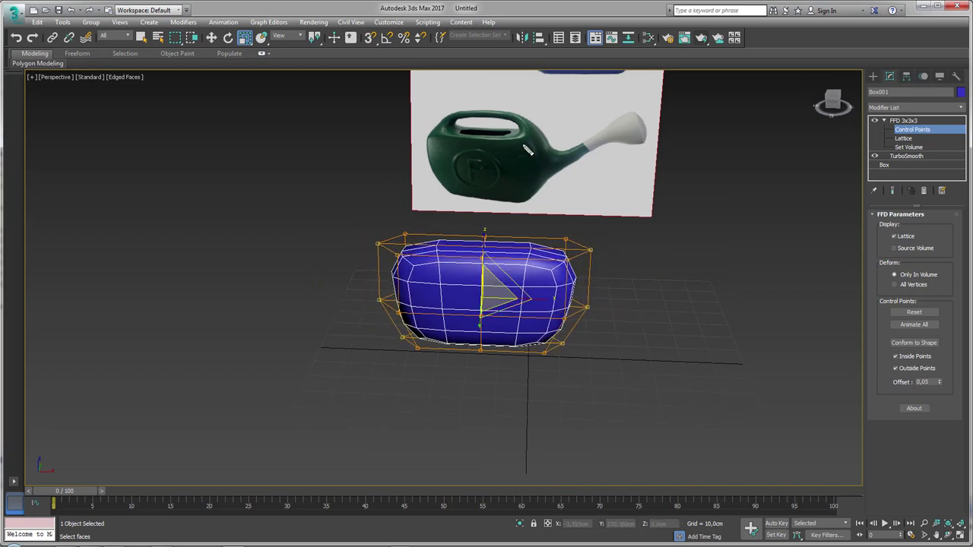
mouse_move(525, 146)
left_mouse_down()
mouse_move(545, 135)
mouse_move(547, 147)
left_mouse_up()
mouse_move(438, 148)
middle_mouse_down("alt")
mouse_move(597, 338)
mouse_move(534, 346)
mouse_move(514, 376)
middle_mouse_up("alt")
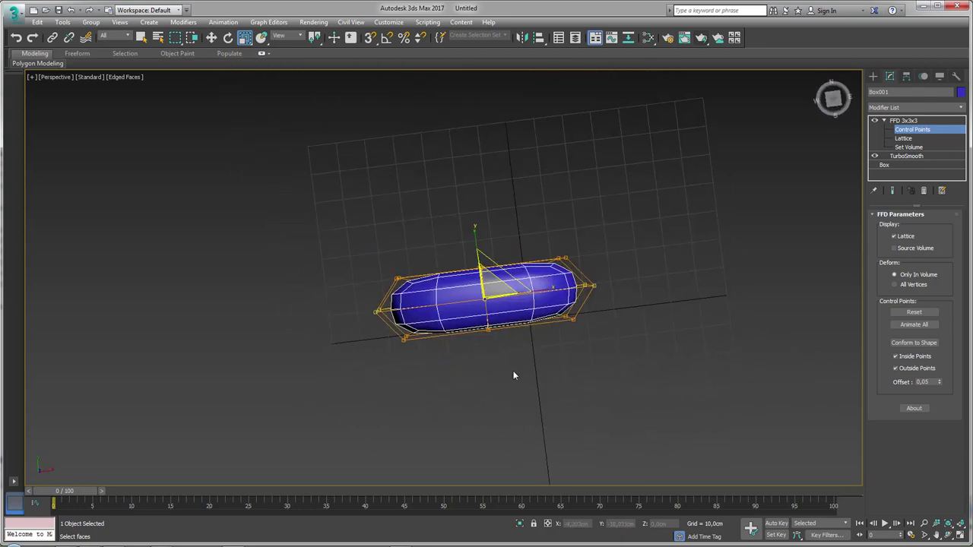
middle_click_drag(476, 228, 498, 197, "alt")
middle_click_drag(497, 284, 491, 261, "alt")
right_click(467, 263)
mouse_move(487, 375)
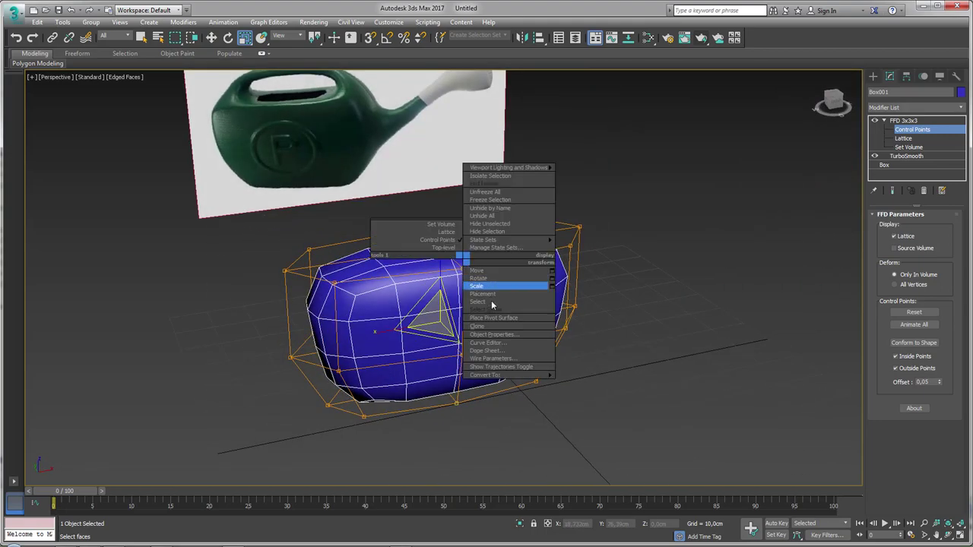
Step: Convert the box to Editable Poly and delete its top vertices to open it
left_click(594, 383)
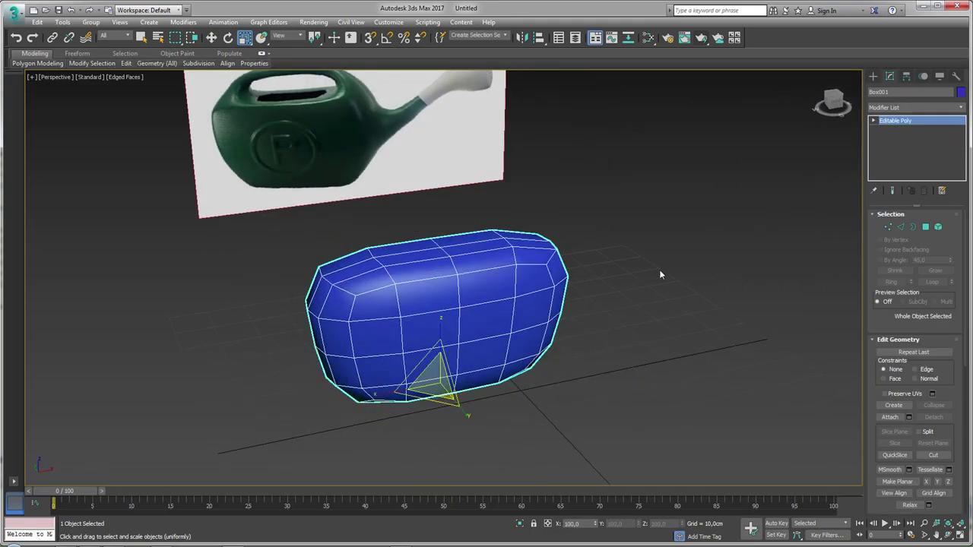
left_click(888, 226)
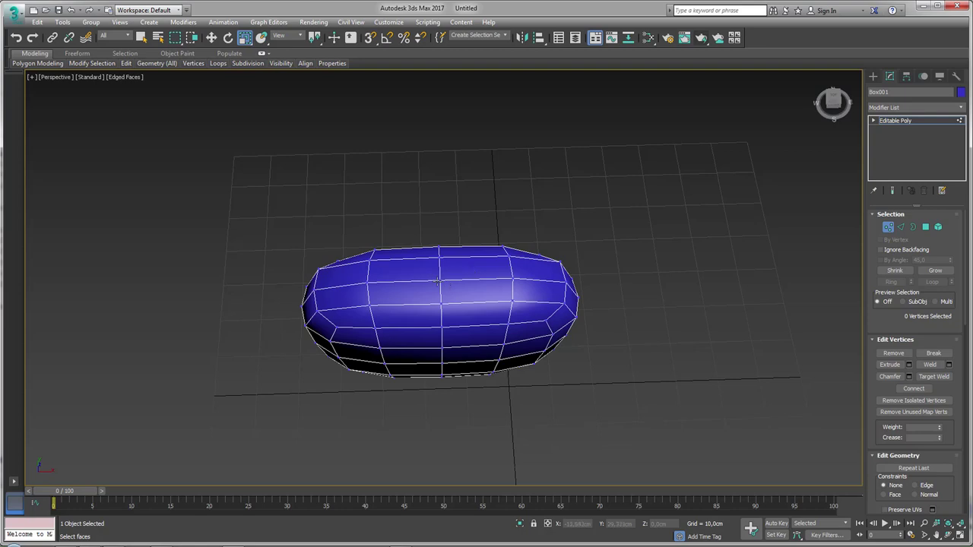
left_click(437, 281)
key("Delete")
scroll(469, 284, "up", 3)
left_click(548, 267)
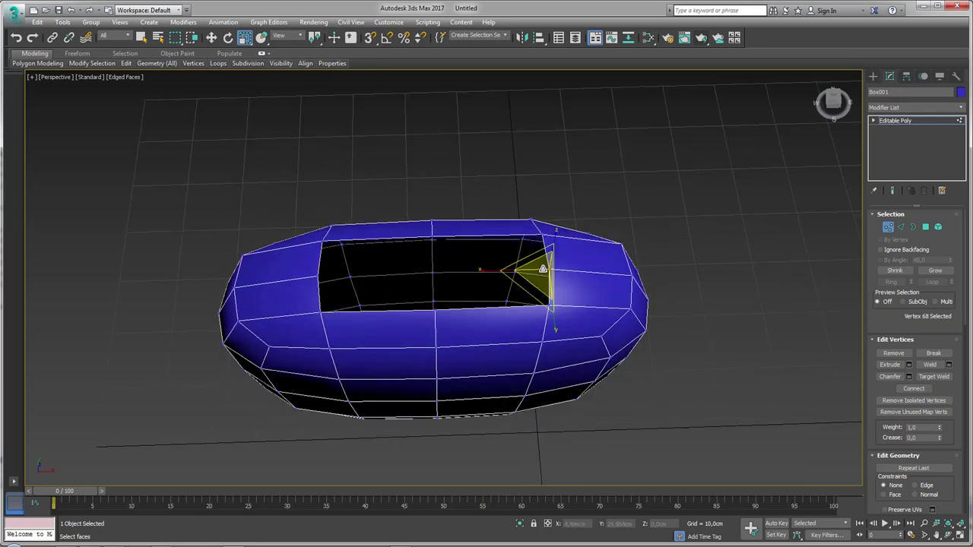
left_click(320, 276, "ctrl")
key("Delete")
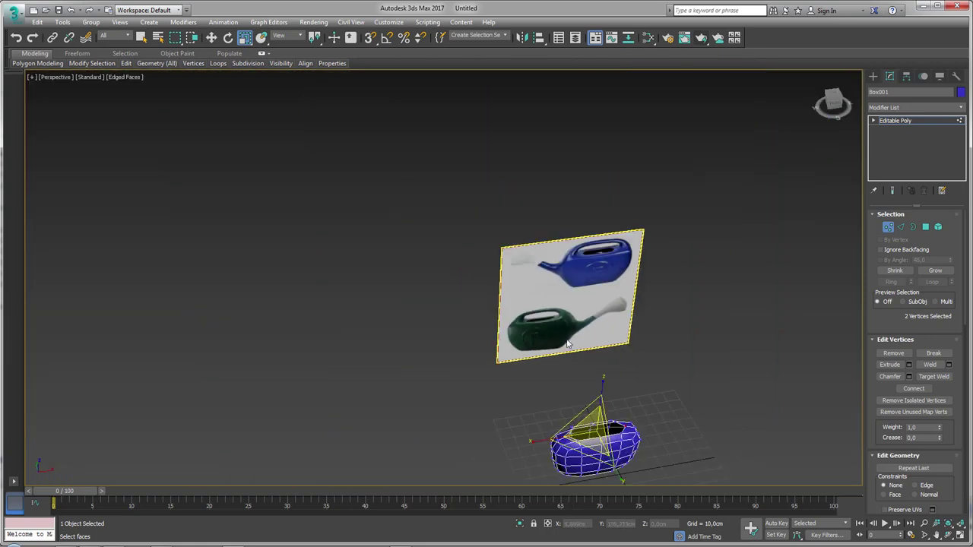
Step: Select the top opening's border, then pick a vertex on the rim corner
left_click(913, 228)
mouse_move(749, 285)
left_mouse_down()
mouse_move(614, 401)
mouse_move(608, 428)
left_mouse_up()
scroll(585, 365, "up", 6)
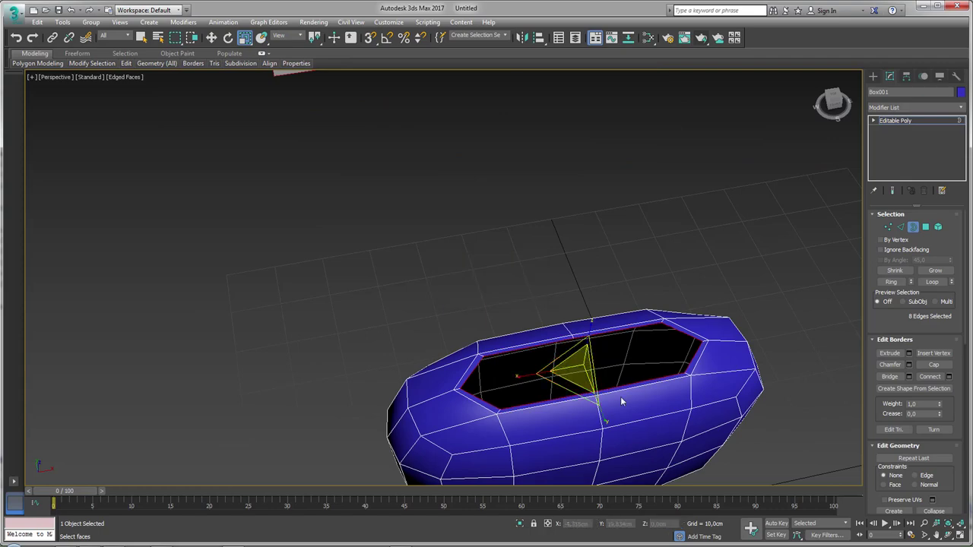
mouse_move(623, 400)
middle_mouse_down("alt")
mouse_move(608, 302)
mouse_move(409, 275)
middle_mouse_up("alt")
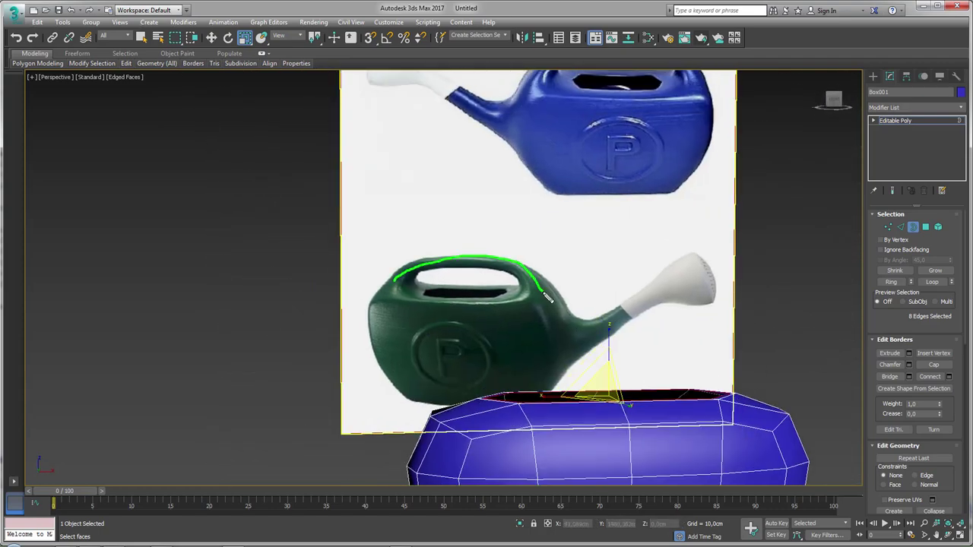
mouse_move(546, 312)
middle_mouse_down("alt")
mouse_move(586, 237)
mouse_move(562, 237)
middle_mouse_up("alt")
scroll(559, 236, "up", 5)
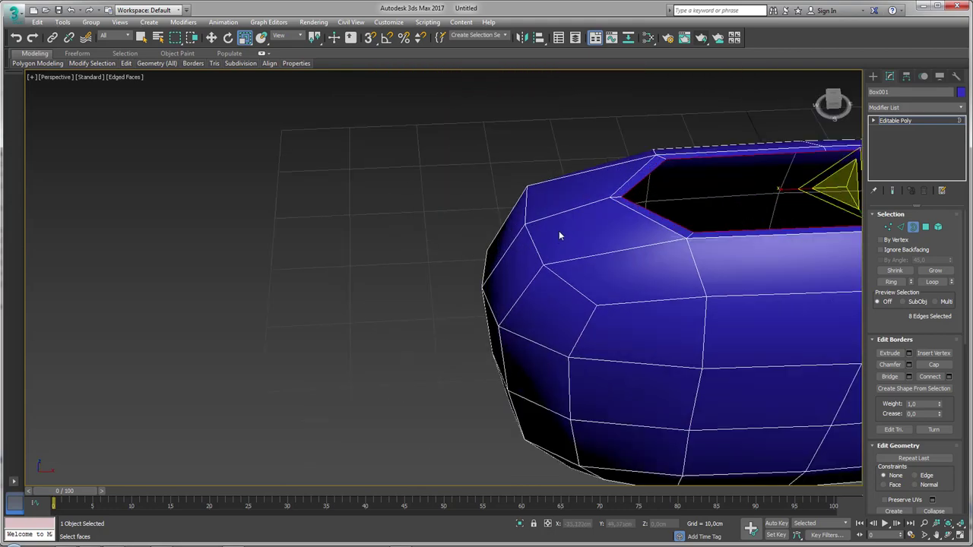
left_click(887, 226)
left_click(525, 226)
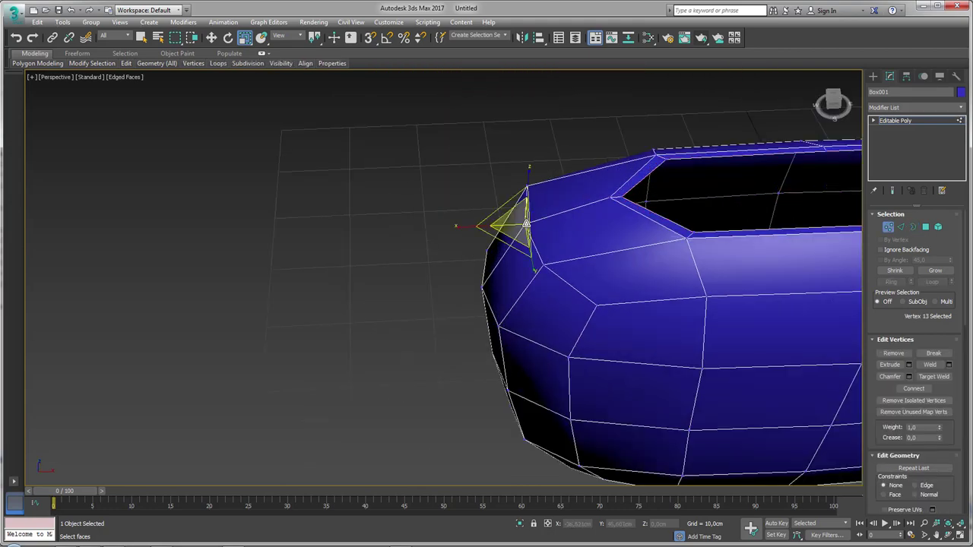
scroll(557, 244, "down", 5)
mouse_move(557, 244)
middle_mouse_down("alt")
mouse_move(590, 289)
mouse_move(591, 319)
middle_mouse_up("alt")
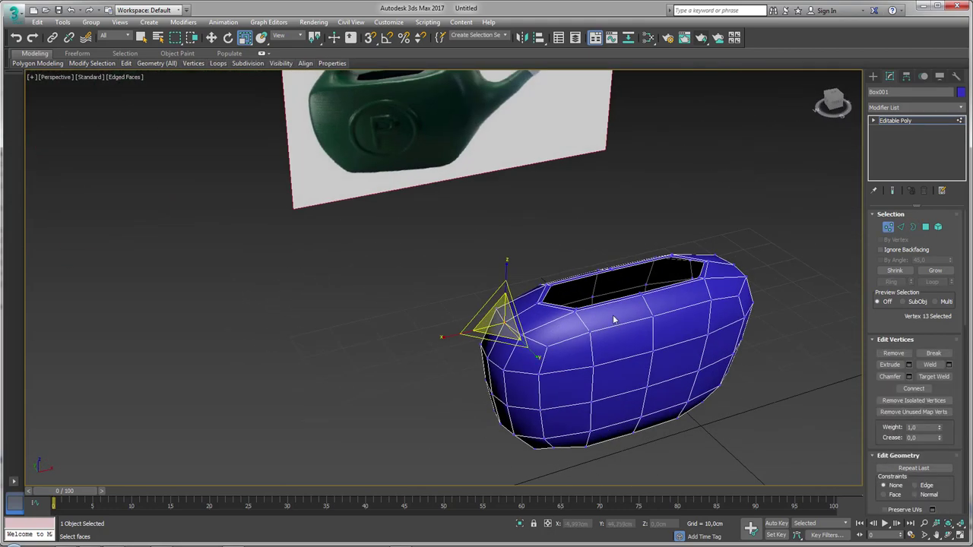
Step: Bevel the four faces around the corner vertex and scale them flat
left_click(926, 226, "ctrl")
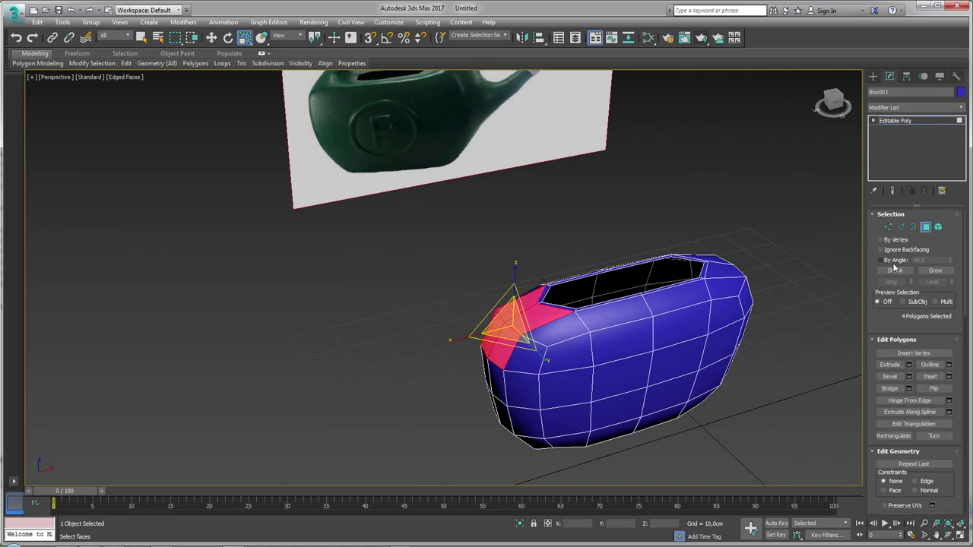
left_click(890, 376)
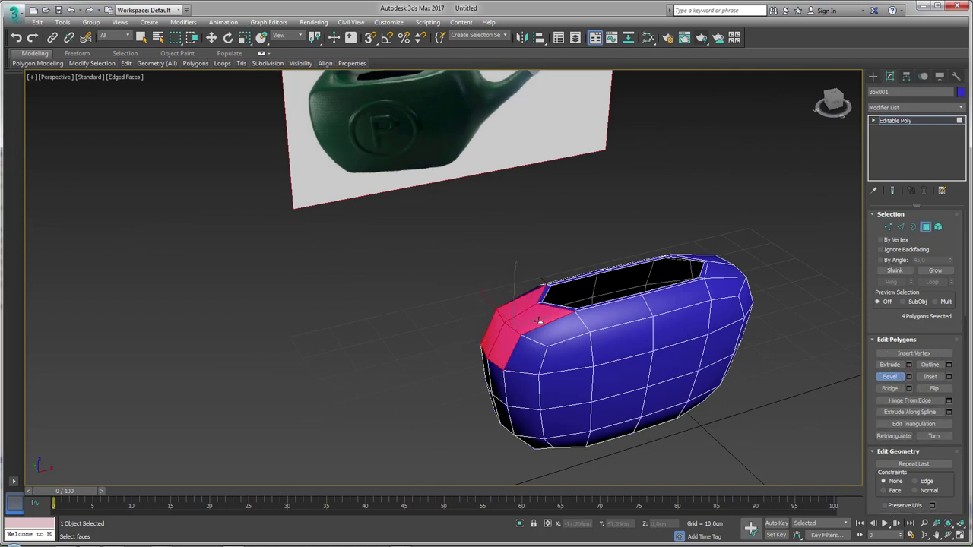
left_click_drag(538, 322, 530, 307)
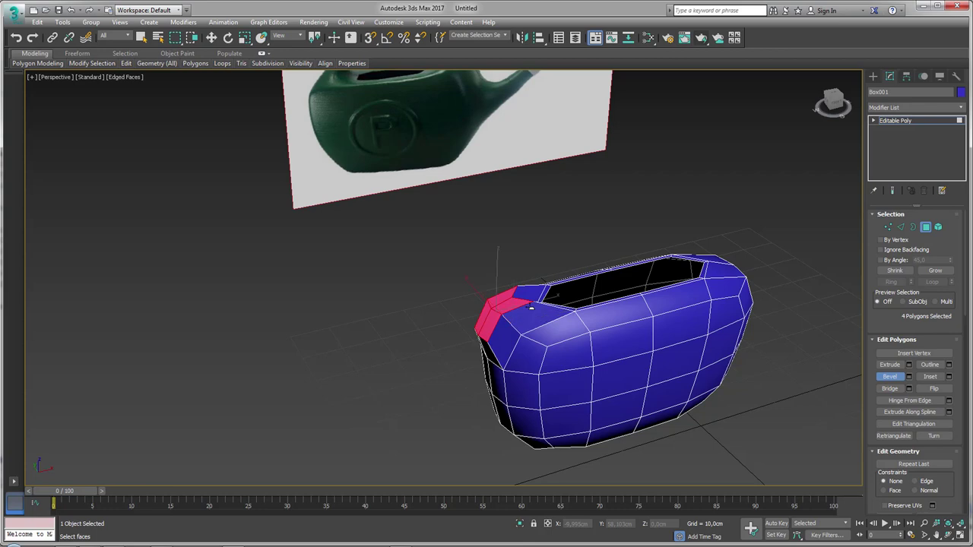
key("r")
middle_click_drag(531, 306, 502, 289, "alt")
left_click_drag(498, 266, 511, 481)
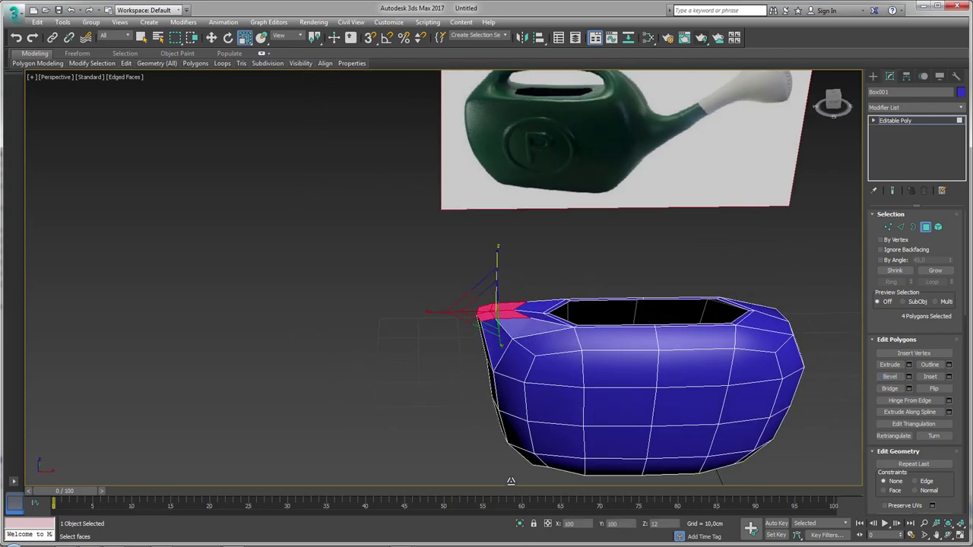
Step: Move the flattened beveled faces outward into a stub at the pot's end
key("w")
left_click_drag(435, 311, 517, 312)
middle_click_drag(517, 313, 478, 159, "alt")
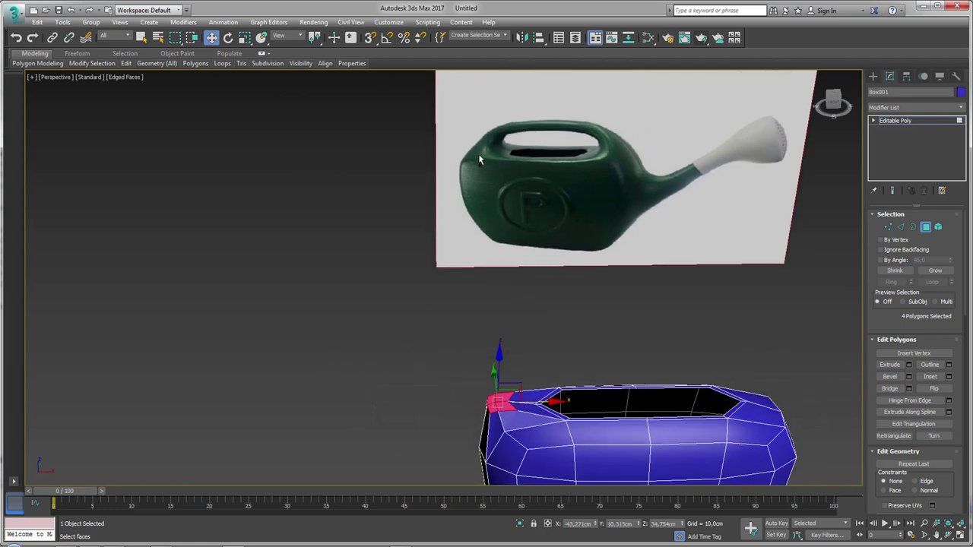
left_click_drag(464, 163, 496, 131)
scroll(478, 292, "up", 3)
middle_click_drag(512, 282, 511, 308, "alt")
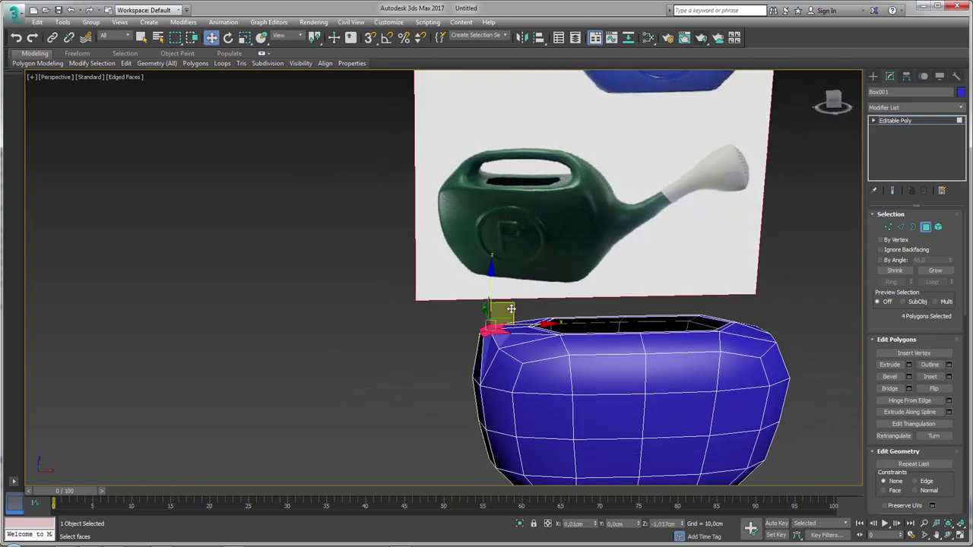
key("e")
key("r")
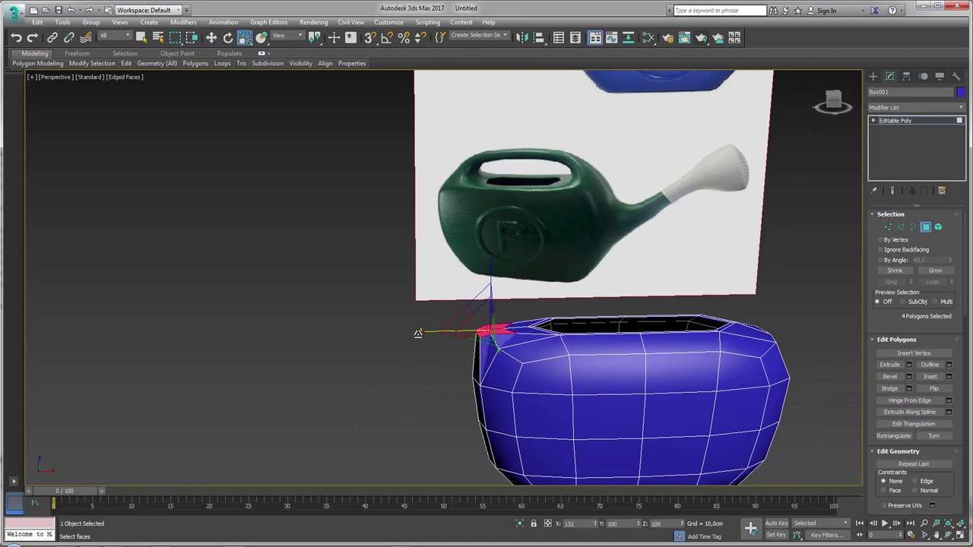
middle_click_drag(418, 333, 862, 241, "alt")
left_click(889, 227)
scroll(483, 336, "up", 3)
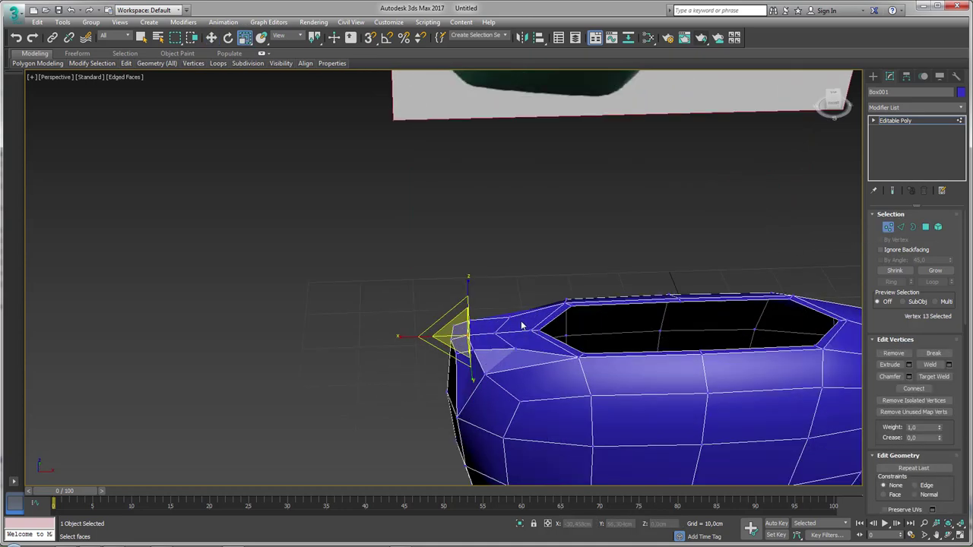
scroll(483, 335, "up", 2)
Step: Move the stub's corner vertex so the pot corner tapers toward it
left_click(487, 334)
key("w")
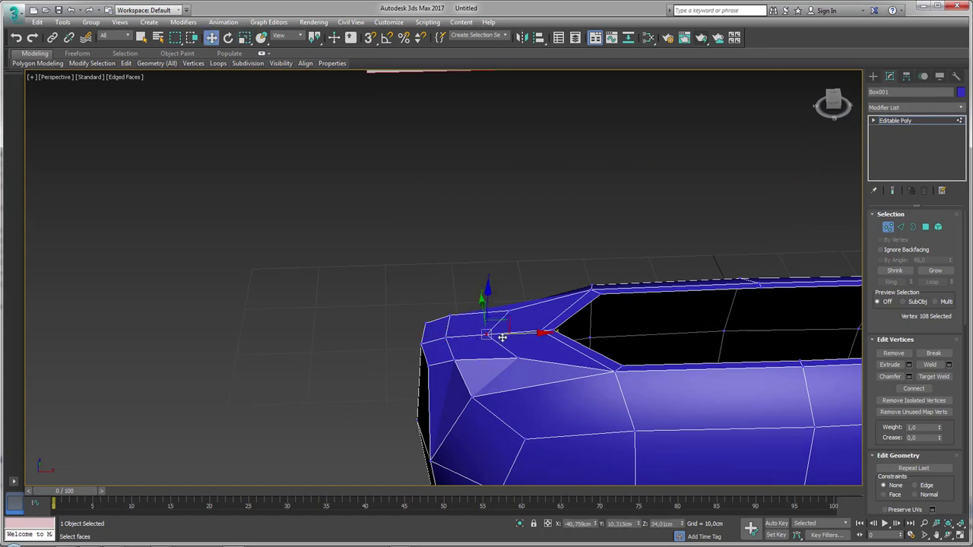
scroll(519, 332, "down", 3)
mouse_move(519, 332)
middle_mouse_down("alt")
mouse_move(527, 356)
mouse_move(512, 316)
middle_mouse_up("alt")
scroll(527, 356, "up", 4)
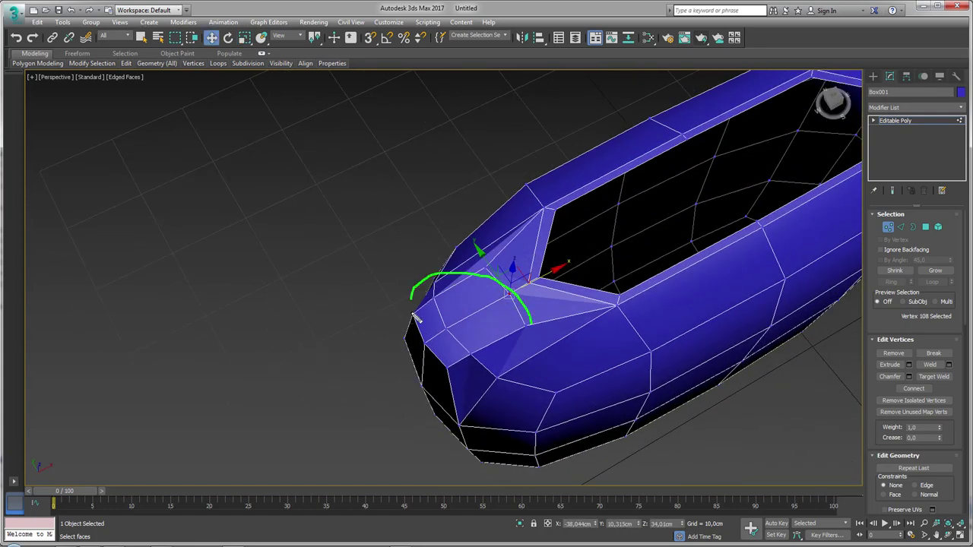
middle_click_drag(416, 318, 484, 344, "alt")
Step: Select three front-corner vertices and adjust them with move and scale
left_click_drag(469, 354, 441, 308)
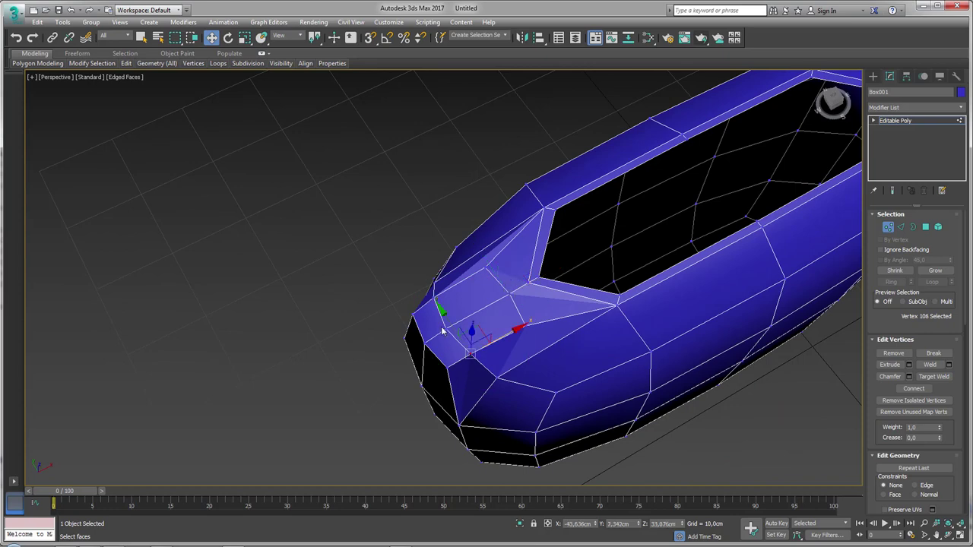
mouse_move(464, 335)
middle_mouse_down("alt")
mouse_move(504, 337)
mouse_move(494, 316)
mouse_move(658, 299)
mouse_move(607, 358)
mouse_move(593, 328)
middle_mouse_up("alt")
left_click(495, 339, "ctrl")
key("e")
key("r")
key("w")
left_click(593, 329)
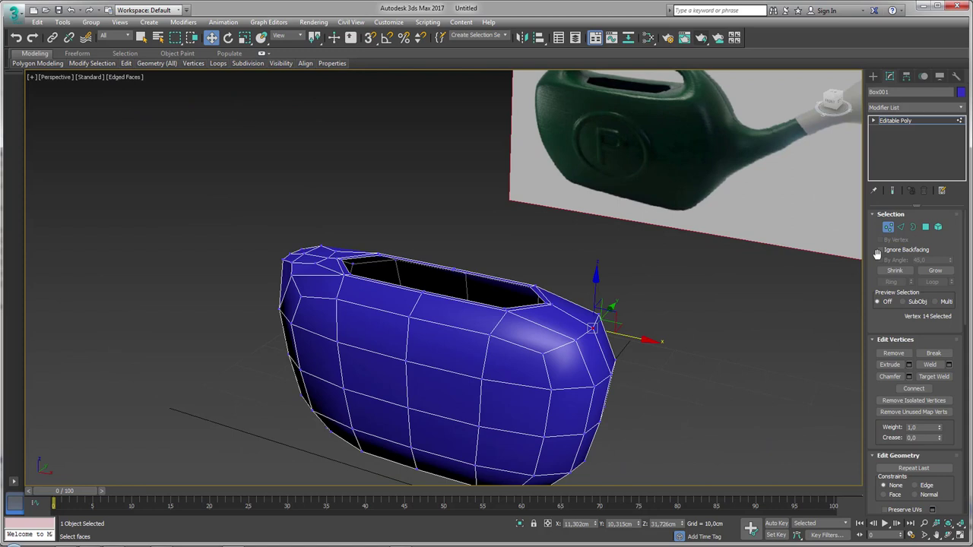
Step: Bevel the four opposite-corner faces outward, then scale them flat and narrow on X
left_click(925, 228, "ctrl")
left_click(895, 377)
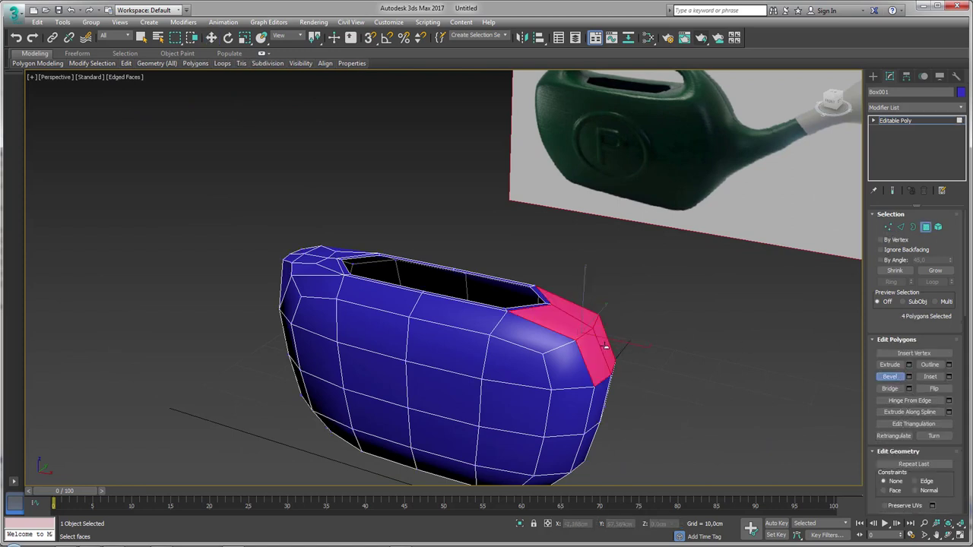
mouse_move(605, 345)
left_mouse_down()
mouse_move(608, 332)
mouse_move(631, 426)
left_mouse_up()
key("w")
key("r")
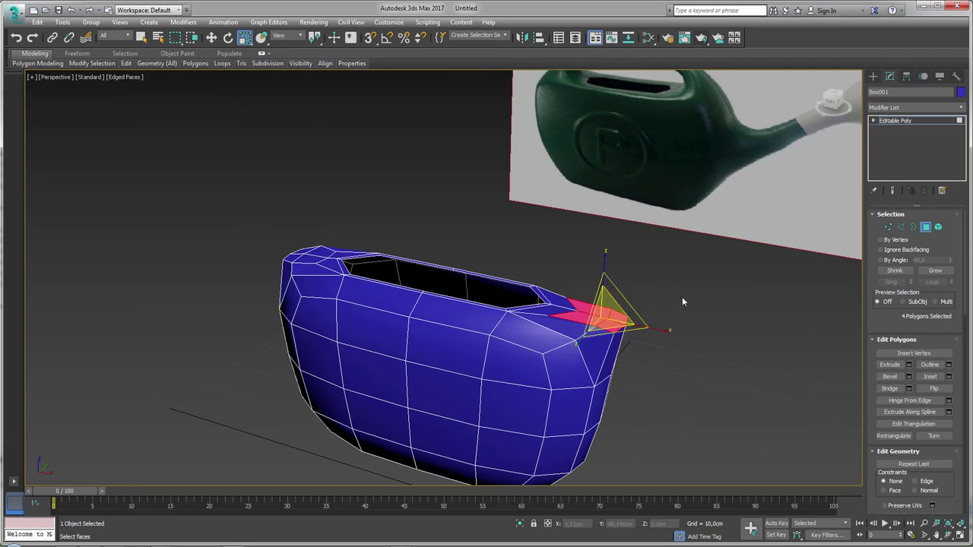
left_click_drag(670, 331, 656, 331)
key("w")
middle_click_drag(656, 331, 638, 317, "alt")
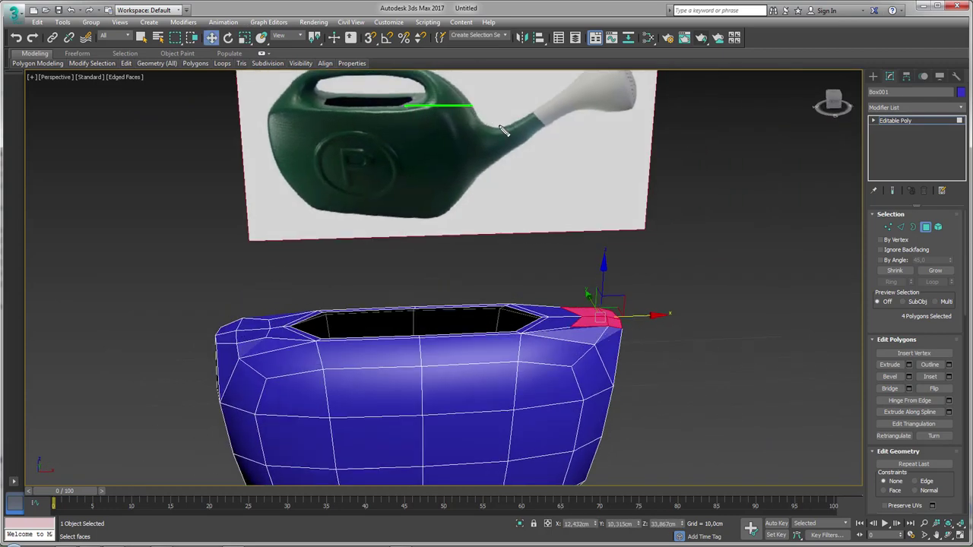
scroll(638, 306, "up", 3)
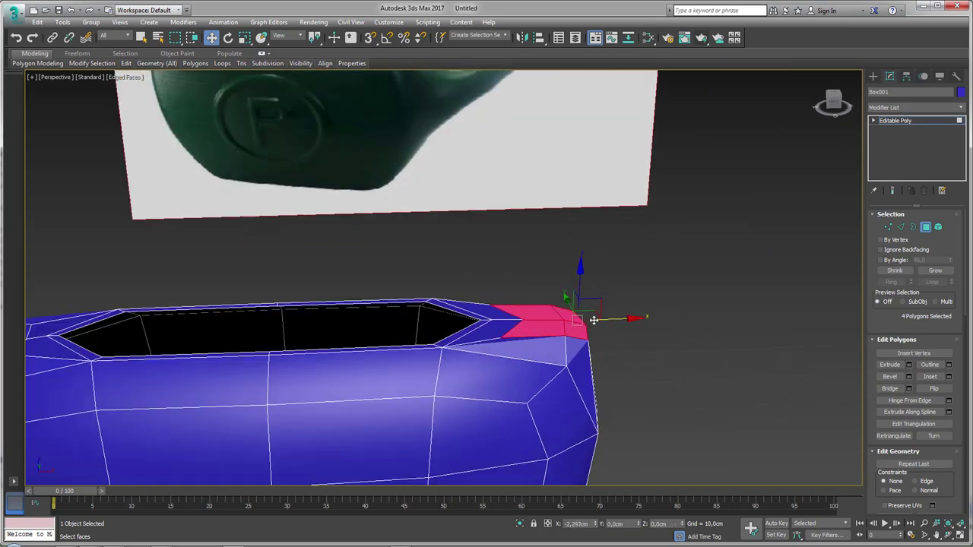
middle_click_drag(598, 320, 593, 364, "alt")
Step: Slide and scale the vertices around the second stub into a tight point
left_click(888, 227)
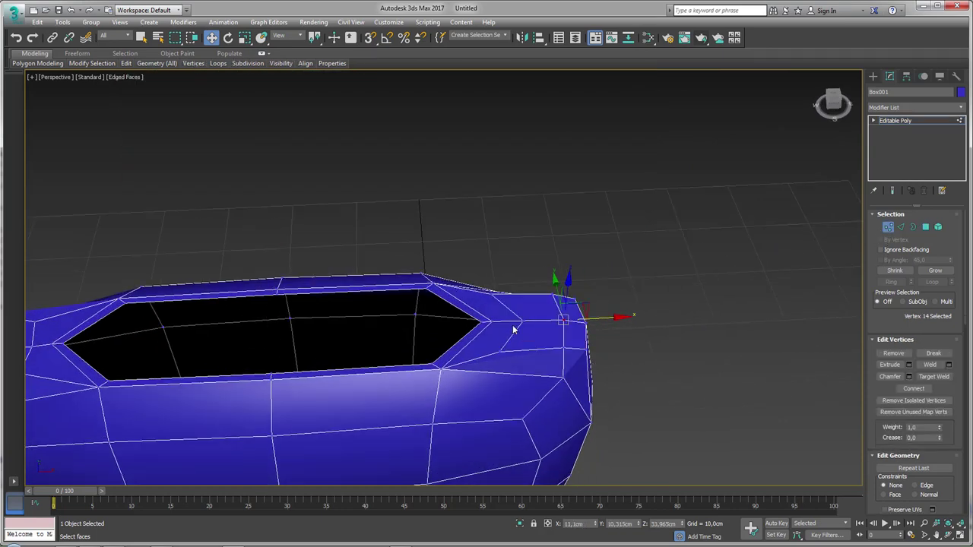
left_click_drag(494, 294, 508, 358)
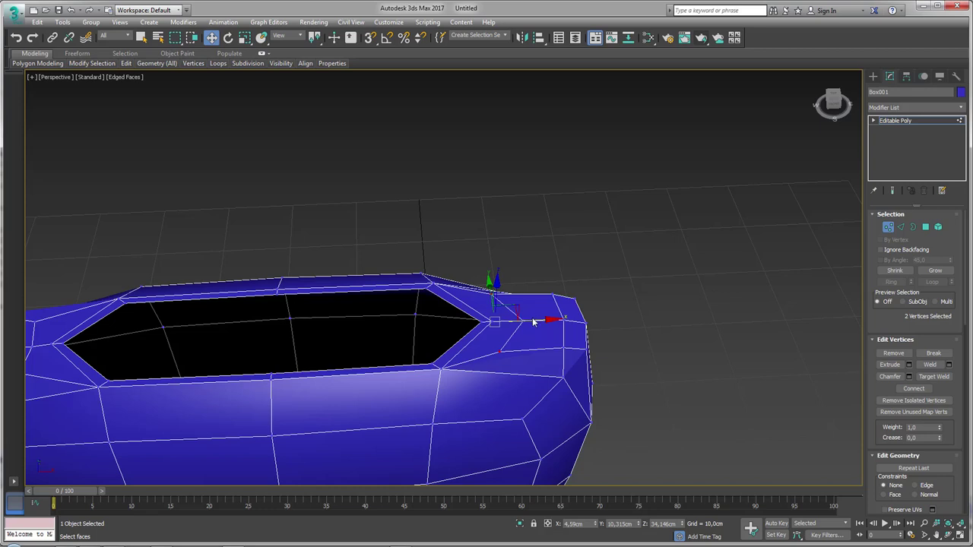
left_click_drag(537, 320, 565, 312)
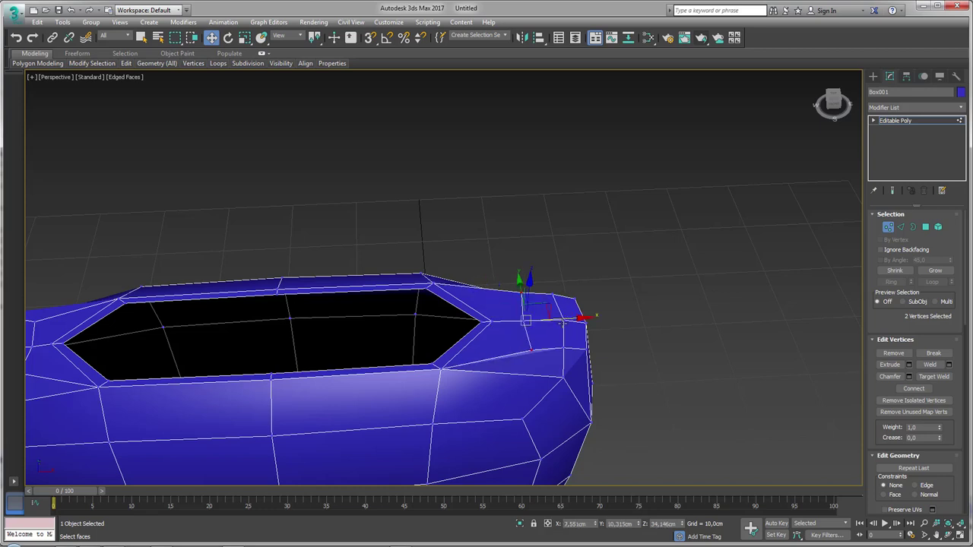
left_click(551, 296)
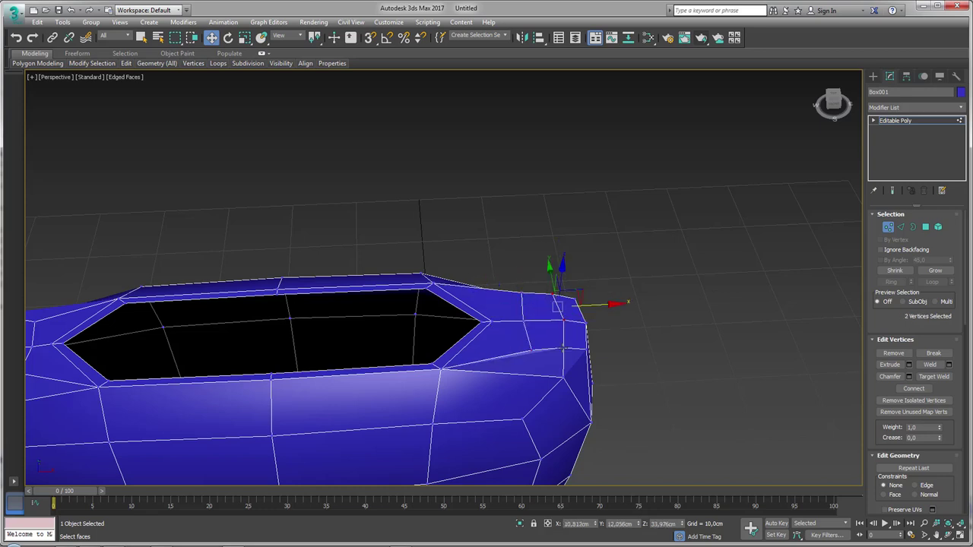
middle_click_drag(563, 346, 578, 373)
mouse_move(559, 304)
left_mouse_down()
mouse_move(582, 373)
mouse_move(600, 362)
left_mouse_up()
key("r")
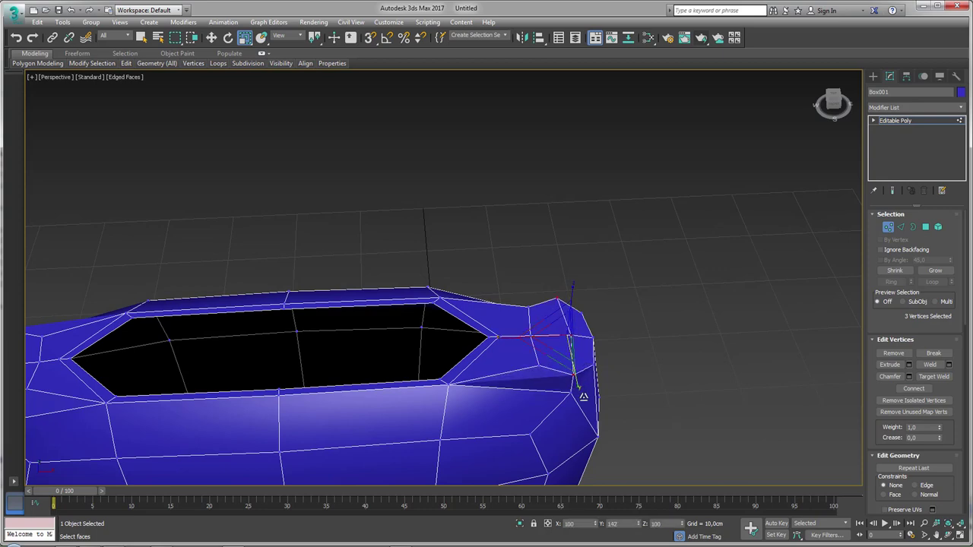
middle_click_drag(600, 363, 599, 386, "alt")
left_click_drag(599, 386, 540, 353)
key("w")
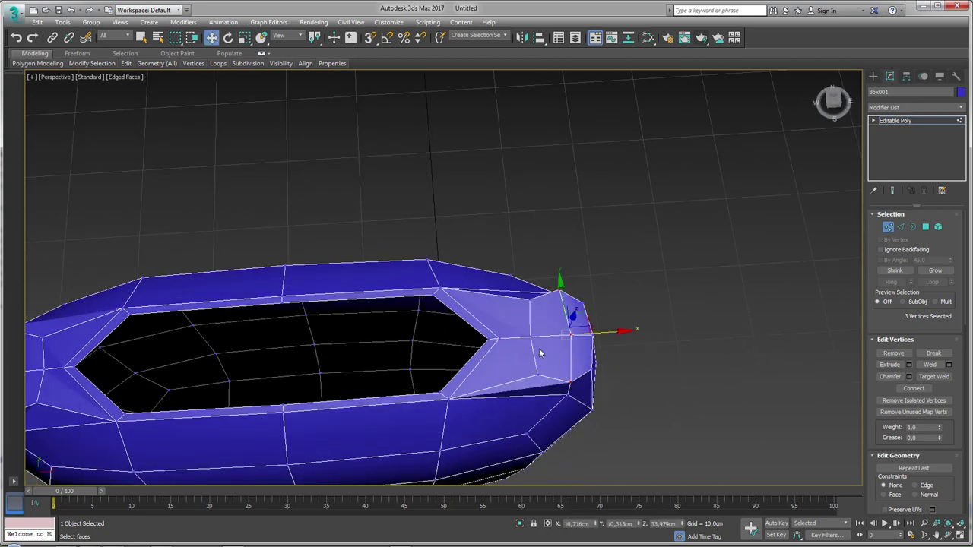
Step: Delete both rim corner vertices to open a hole at each end
scroll(590, 334, "down", 3)
middle_click_drag(590, 333, 563, 304, "alt")
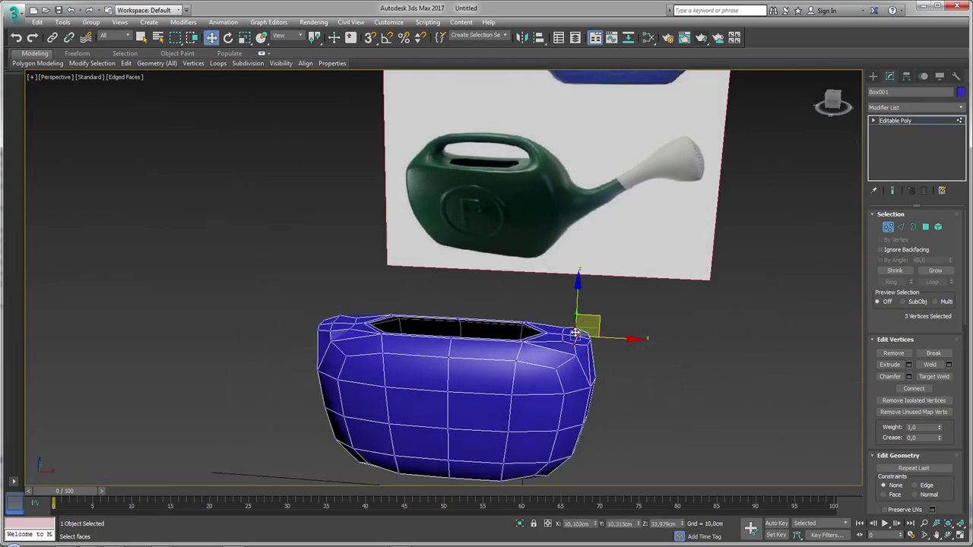
scroll(560, 303, "up", 4)
left_click(604, 280)
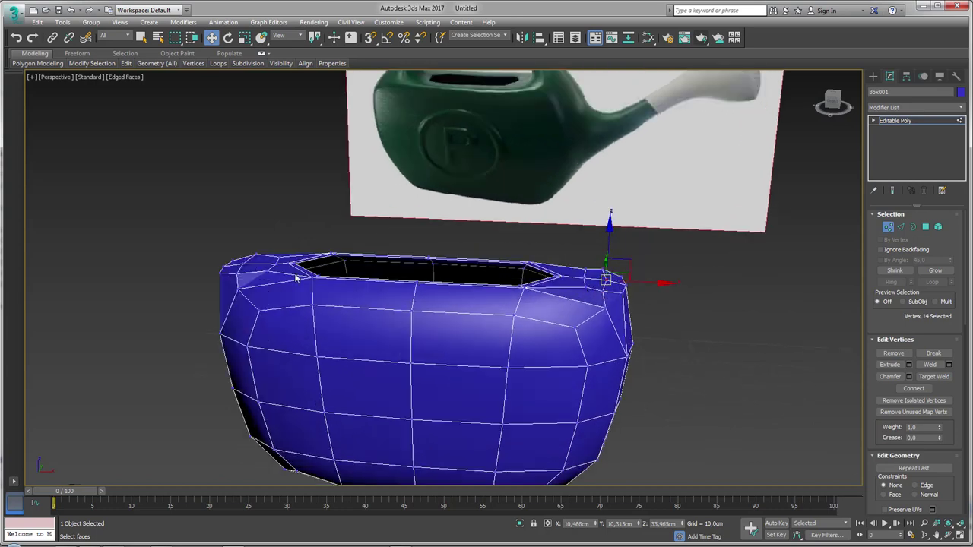
left_click(247, 262, "ctrl")
key("Delete")
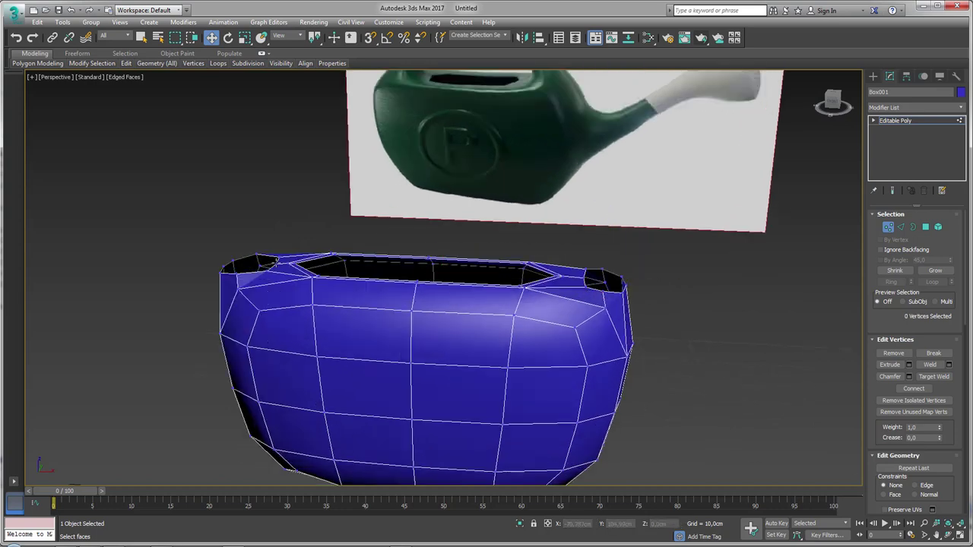
middle_click_drag(623, 269, 595, 308, "alt")
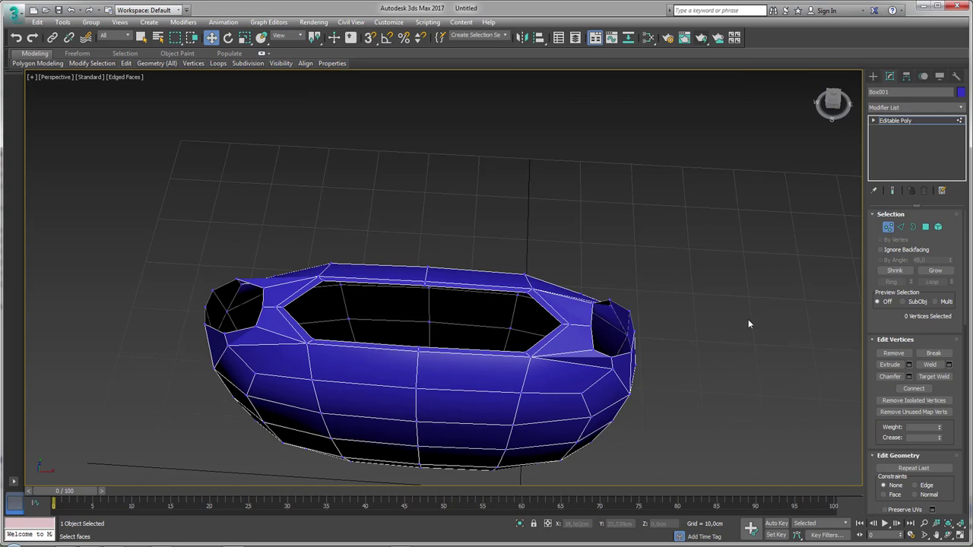
Step: Select both corner hole borders and Shift-drag them up into short tubes
left_click(913, 227)
middle_click_drag(532, 304, 532, 251, "alt")
left_click(220, 283)
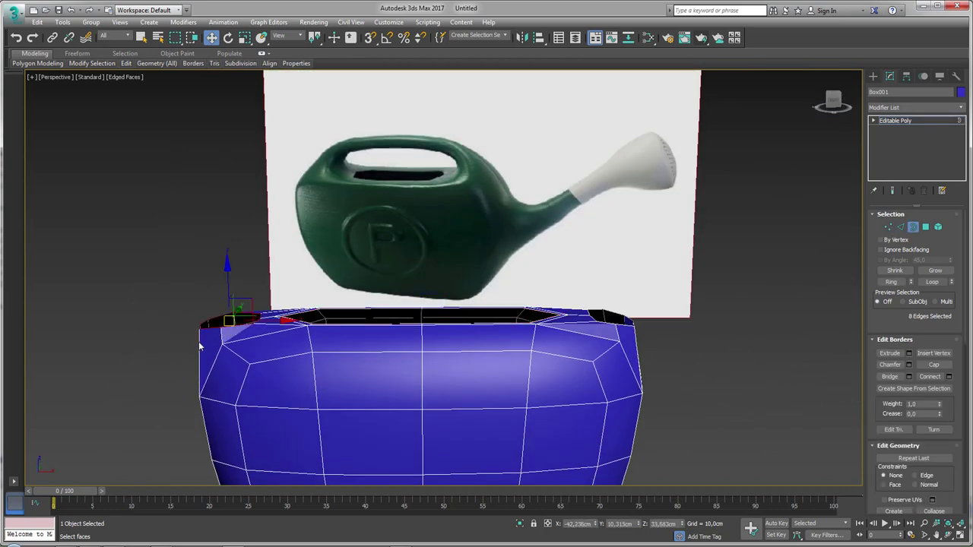
scroll(307, 316, "up", 2)
middle_click_drag(307, 315, 323, 304, "alt")
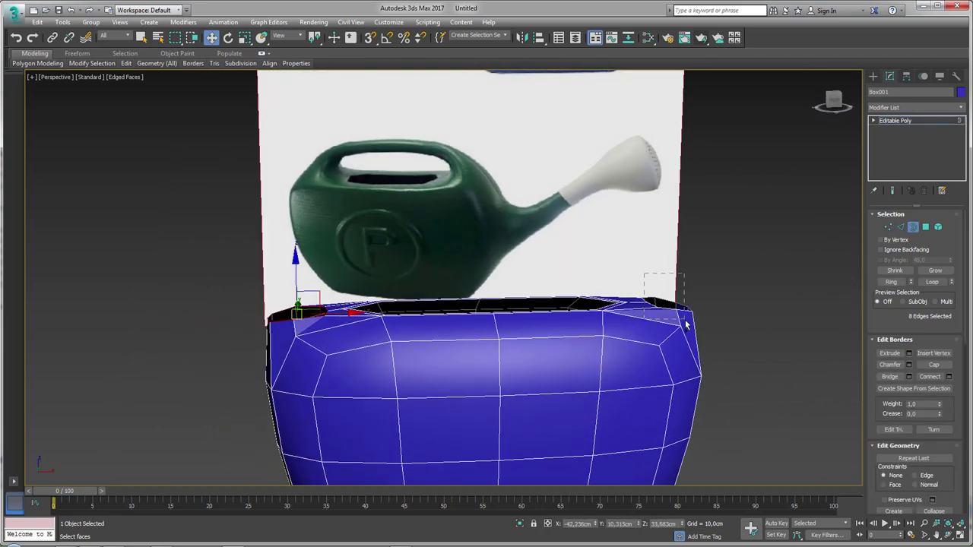
left_click_drag(686, 324, 684, 323, "ctrl")
left_click_drag(662, 267, 669, 232, "shift")
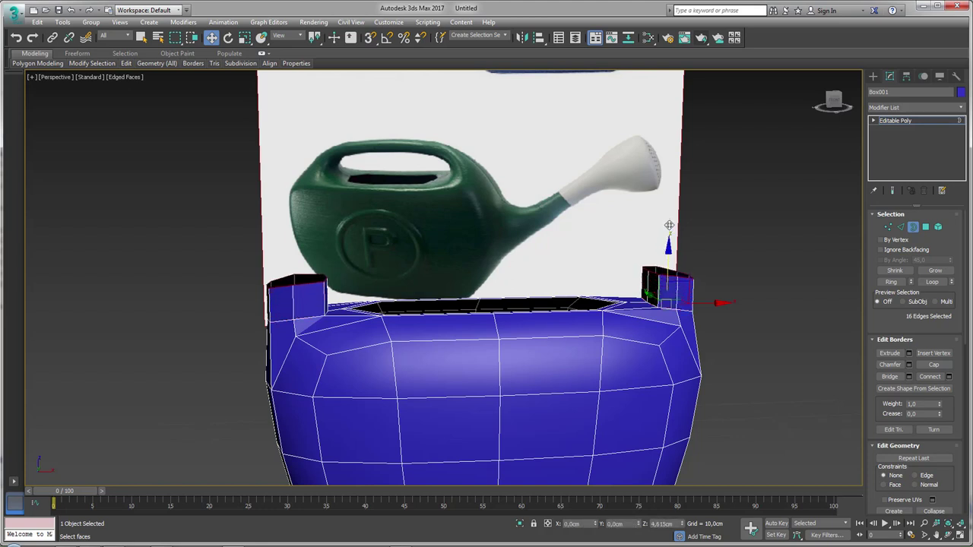
Step: Shift the tube tops sideways so both tubes angle slightly outward
key("e")
key("r")
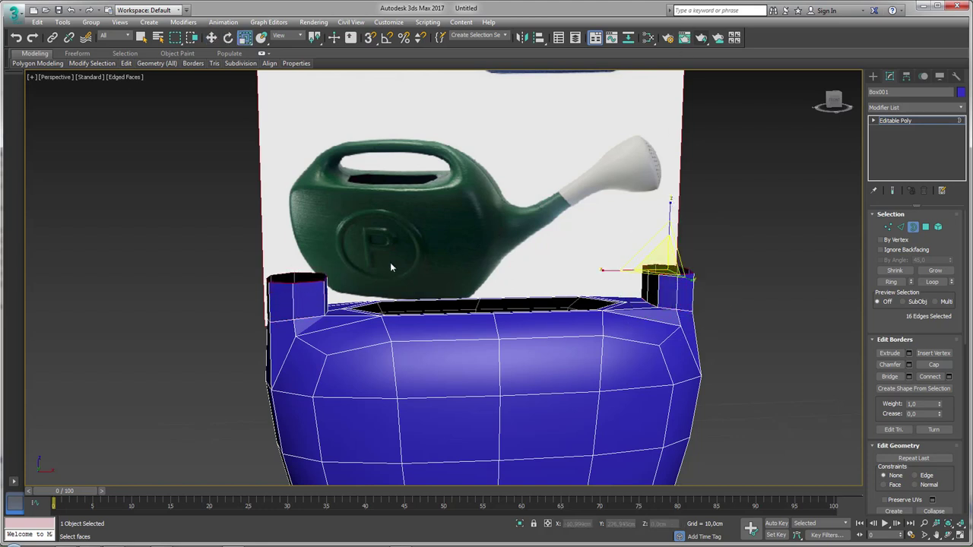
key("w")
middle_click_drag(705, 272, 684, 283, "alt")
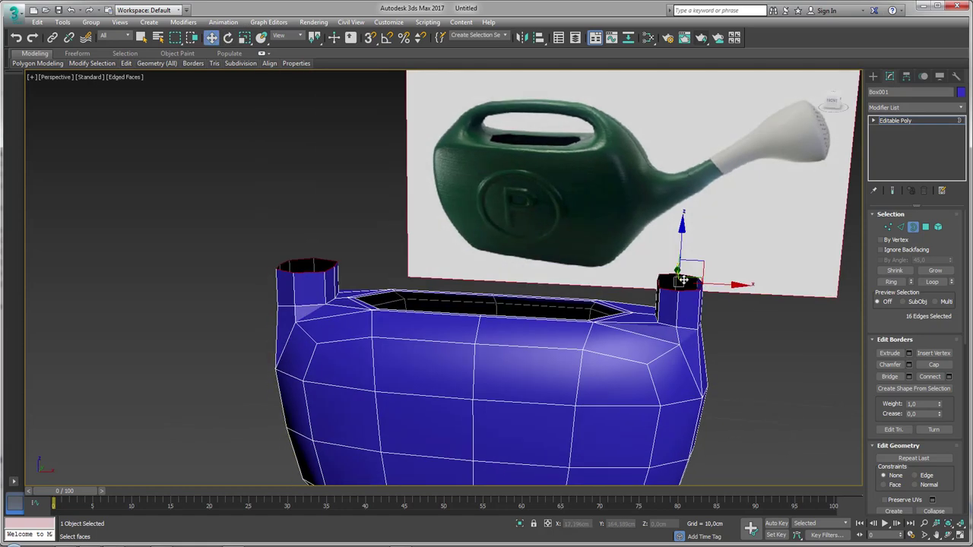
left_click_drag(684, 283, 228, 306)
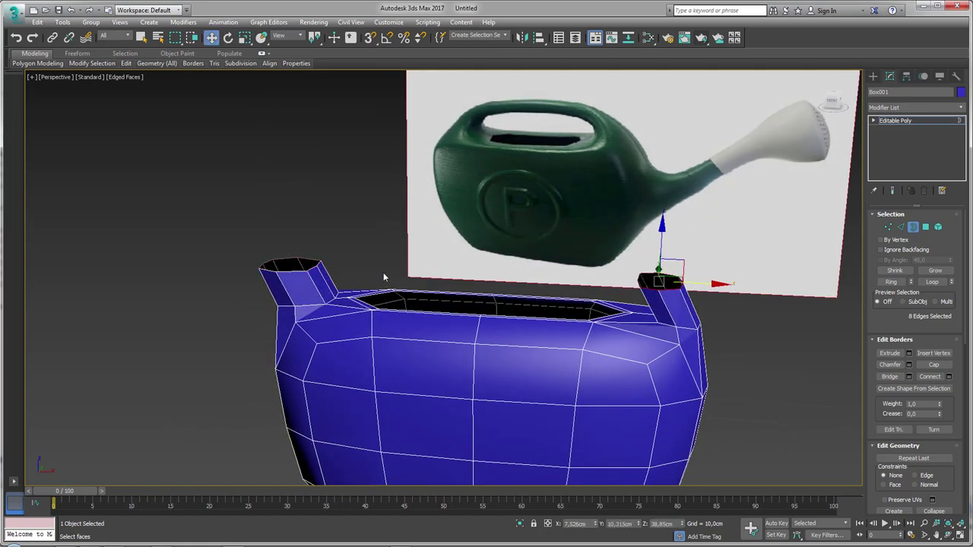
left_click(295, 263)
mouse_move(304, 266)
left_mouse_down()
mouse_move(372, 275)
mouse_move(378, 256)
left_mouse_up()
Step: Tilt the right tube's top, then extend both tubes upward with new segments
key("e")
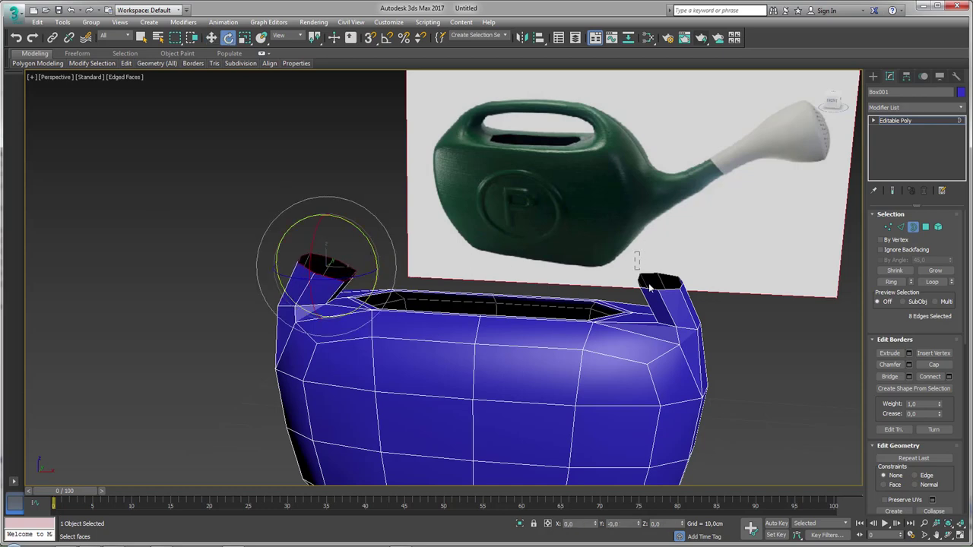
left_click(650, 285)
middle_click_drag(713, 279, 709, 274, "alt")
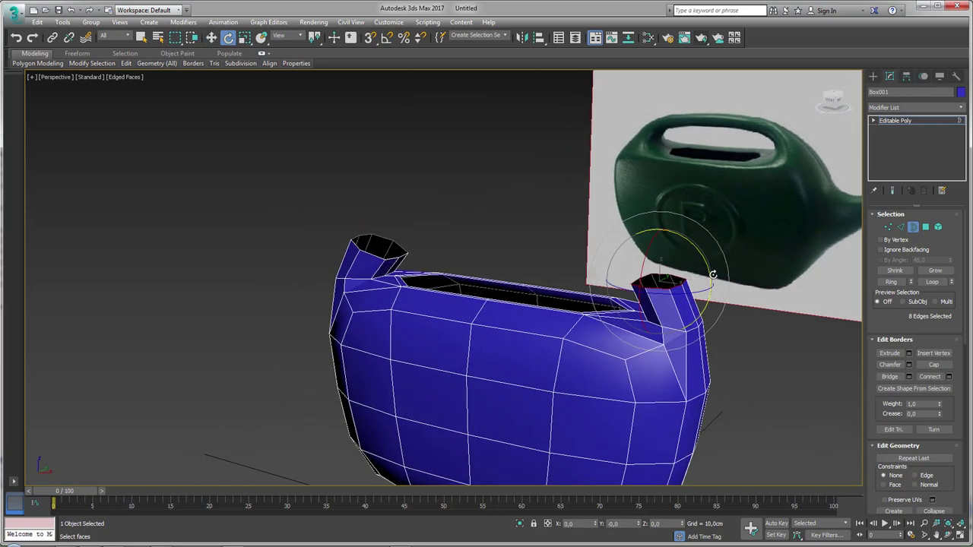
left_click_drag(711, 270, 692, 252)
middle_click_drag(393, 236, 390, 225, "alt")
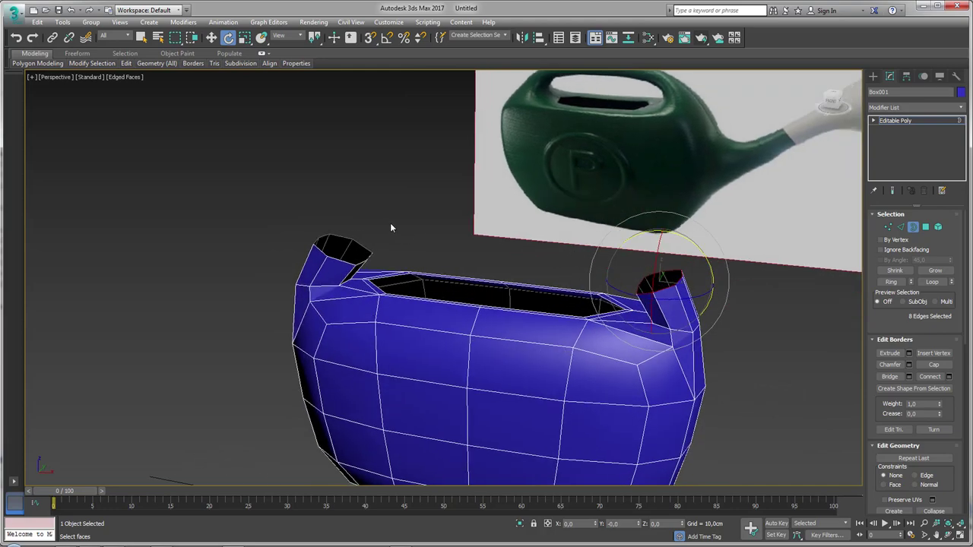
left_click(339, 245, "ctrl")
key("r")
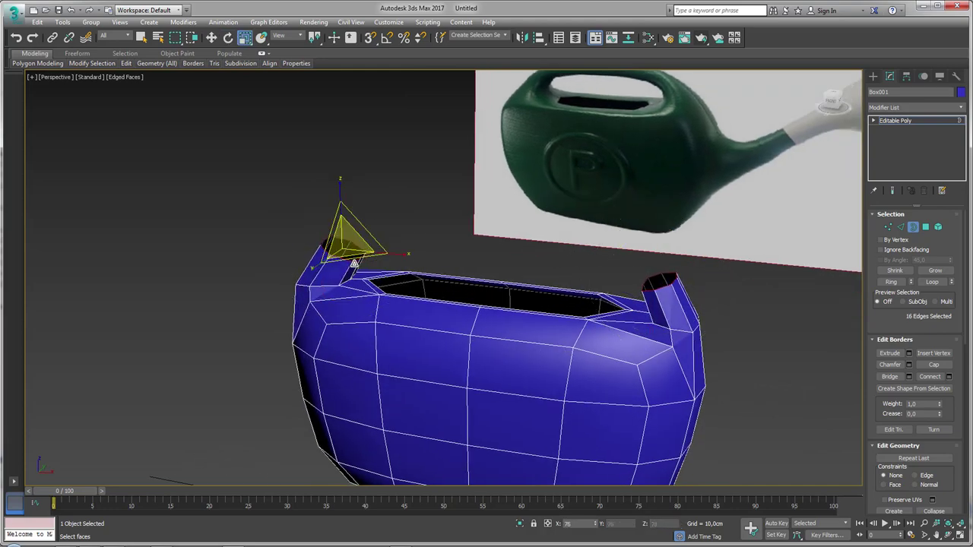
mouse_move(349, 254)
middle_mouse_down("alt")
mouse_move(456, 293)
mouse_move(456, 326)
mouse_move(402, 309)
mouse_move(414, 228)
middle_mouse_up("alt")
key("w")
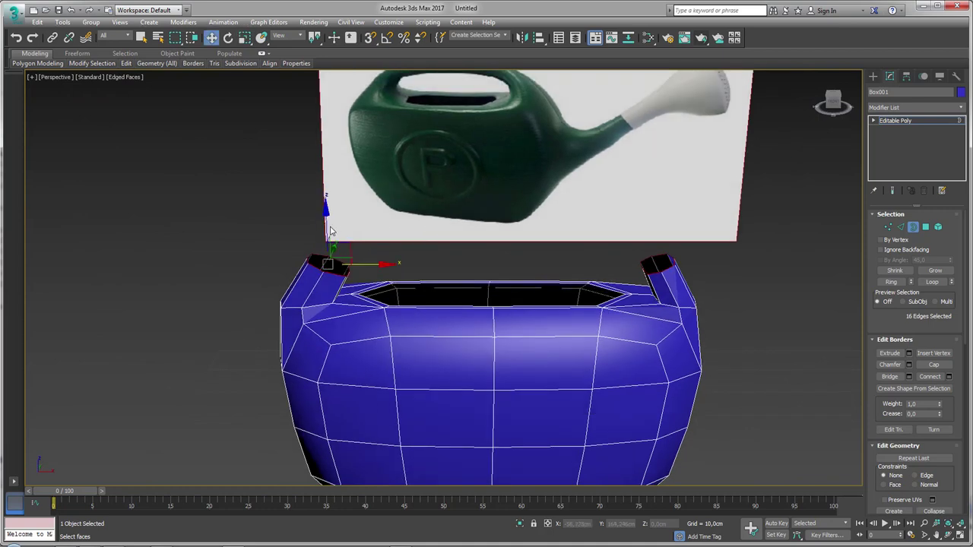
mouse_move(331, 231)
left_mouse_down("shift")
mouse_move(363, 206)
mouse_move(429, 233)
left_mouse_up("shift")
Step: Bend the left and right tube ends inward so they face each other
left_click(333, 220)
key("e")
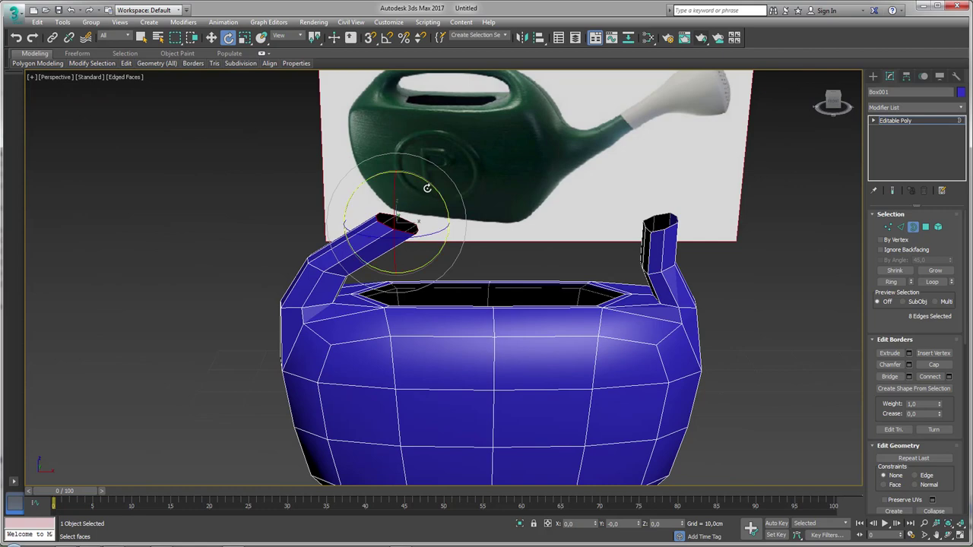
left_click_drag(427, 187, 463, 241)
key("r")
middle_click_drag(407, 205, 575, 210, "alt")
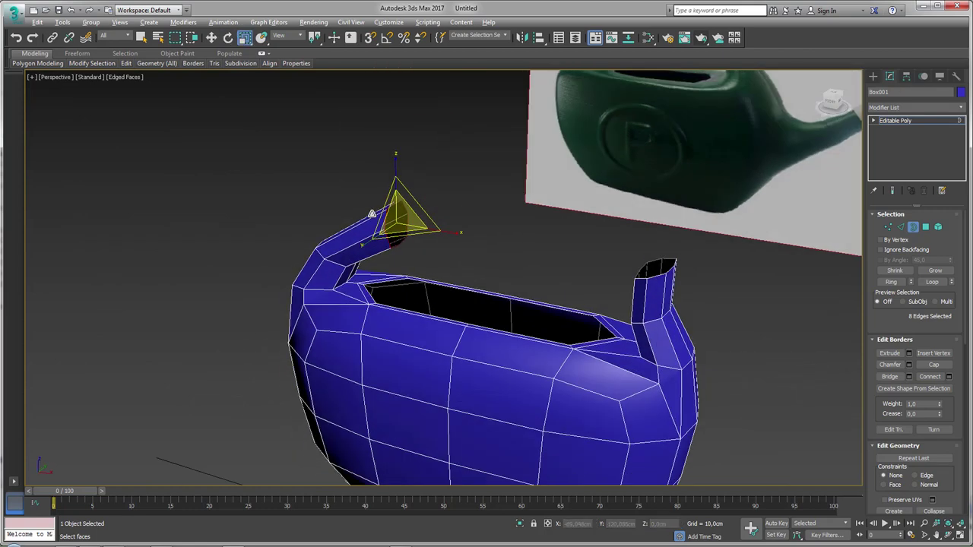
left_click(648, 215)
key("w")
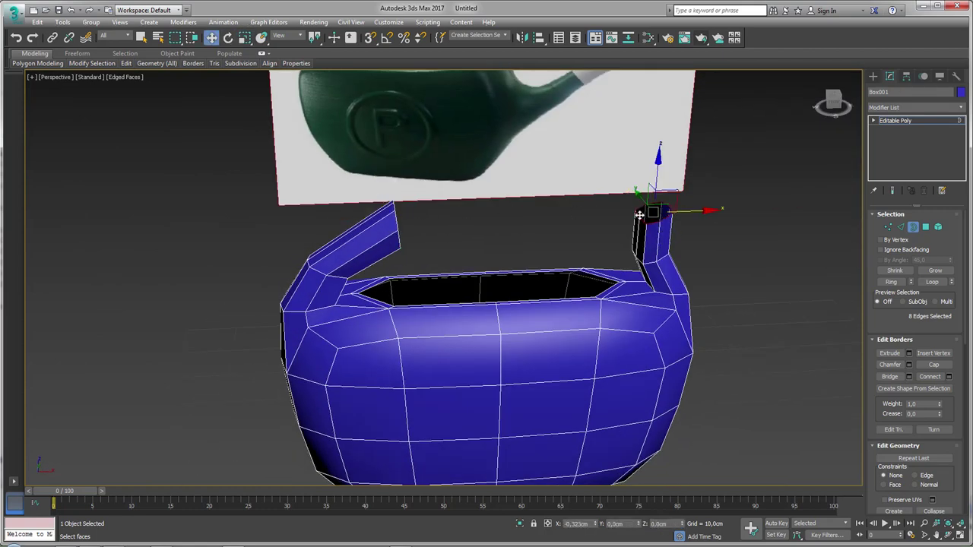
left_click_drag(639, 215, 570, 214, "shift")
key("e")
left_click_drag(598, 176, 530, 165)
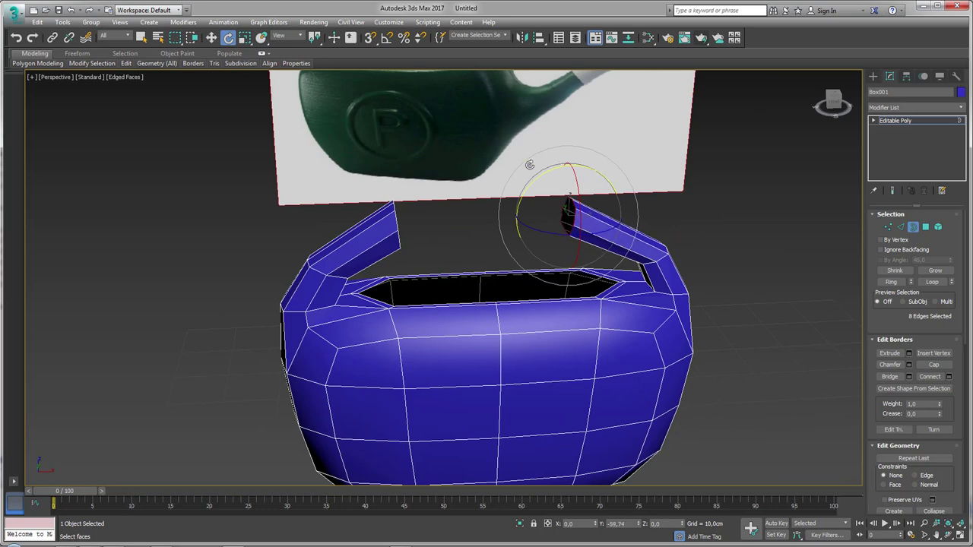
Step: Bridge the two tube end borders into one arched handle
left_click(392, 214, "ctrl")
mouse_move(455, 197)
middle_mouse_down("alt")
mouse_move(410, 199)
mouse_move(425, 171)
mouse_move(502, 228)
middle_mouse_up("alt")
key("r")
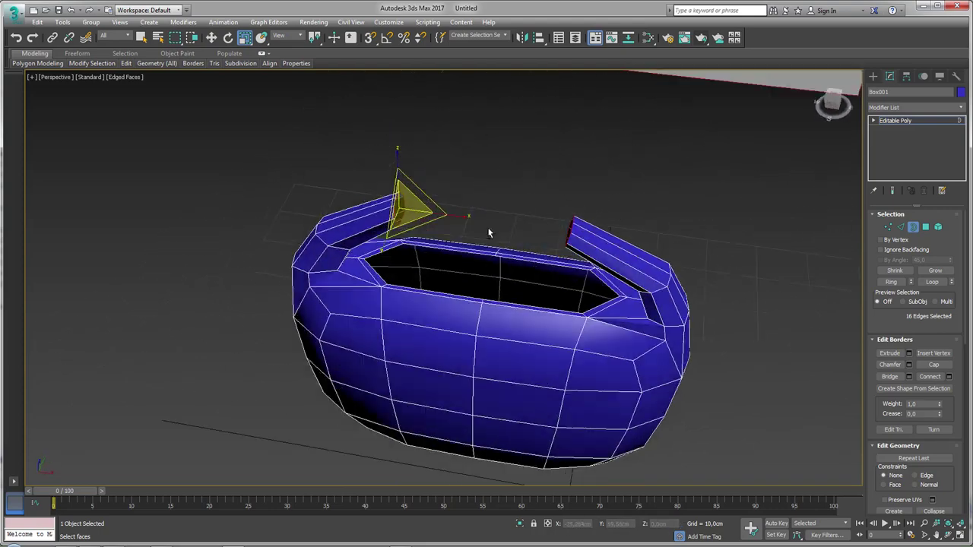
left_click(890, 376)
mouse_move(562, 254)
middle_mouse_down("alt")
mouse_move(564, 336)
mouse_move(560, 250)
middle_mouse_up("alt")
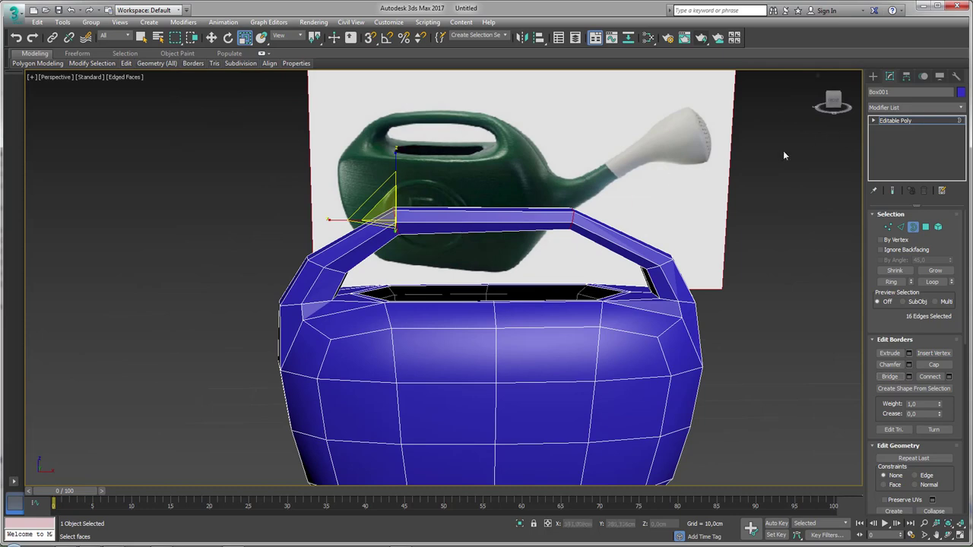
Step: Move the handle's right and left corner vertices to flatten it into a squarer arch
left_click(895, 231)
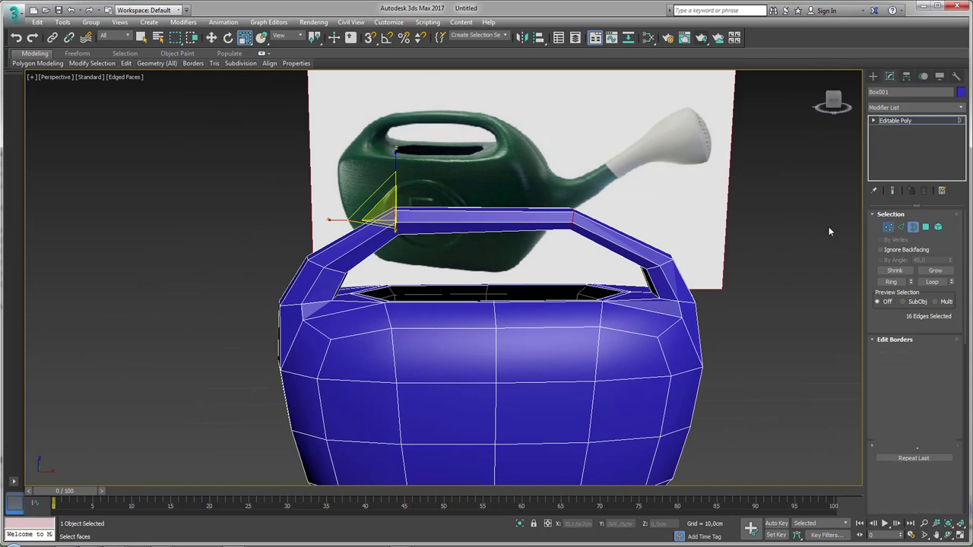
middle_click_drag(829, 226, 646, 197, "alt")
left_click_drag(533, 240, 534, 238)
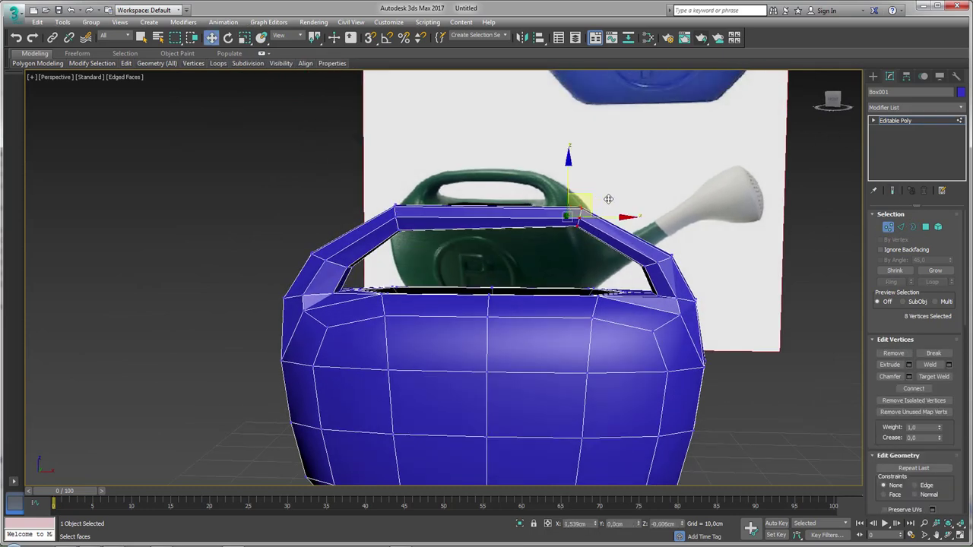
left_click_drag(587, 195, 615, 201)
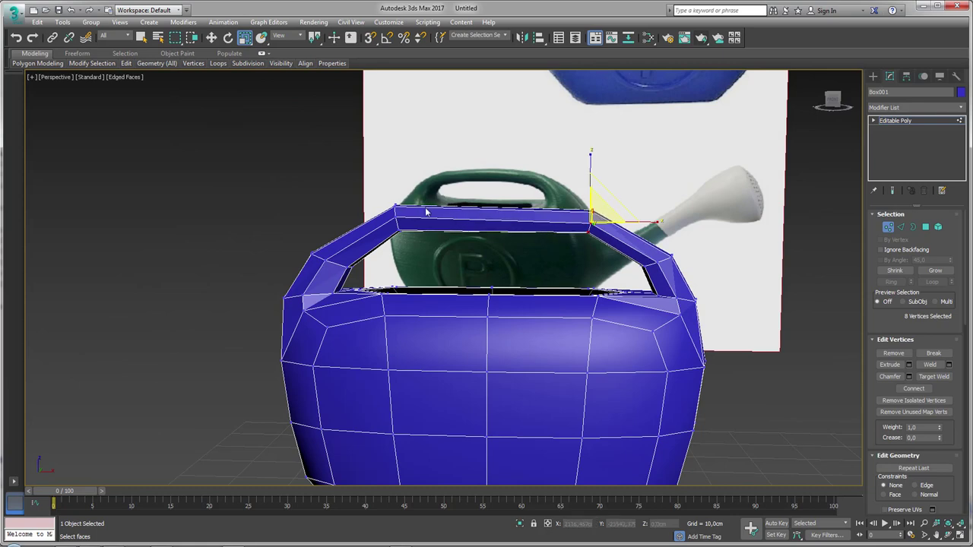
left_click_drag(428, 211, 379, 247)
middle_click_drag(379, 248, 401, 213, "alt")
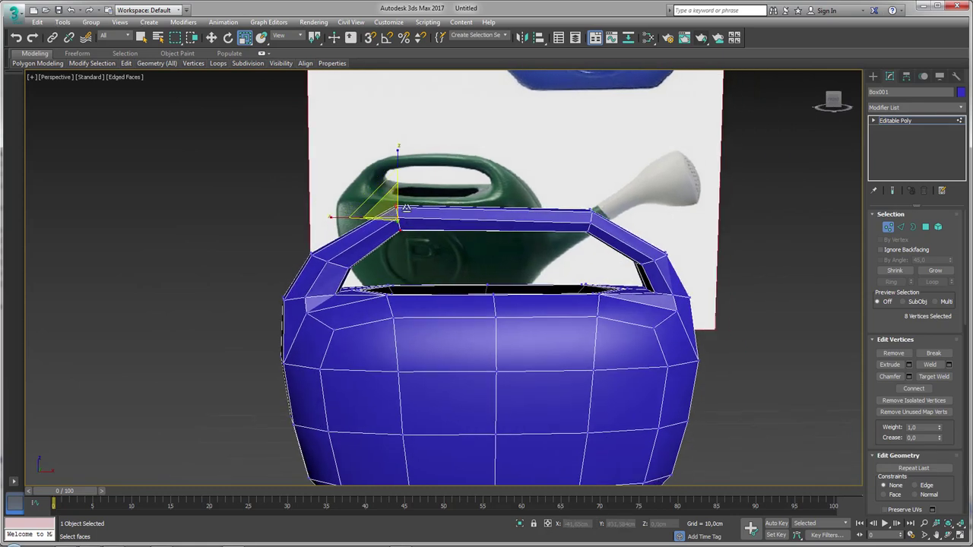
key("w")
left_click_drag(414, 199, 412, 204)
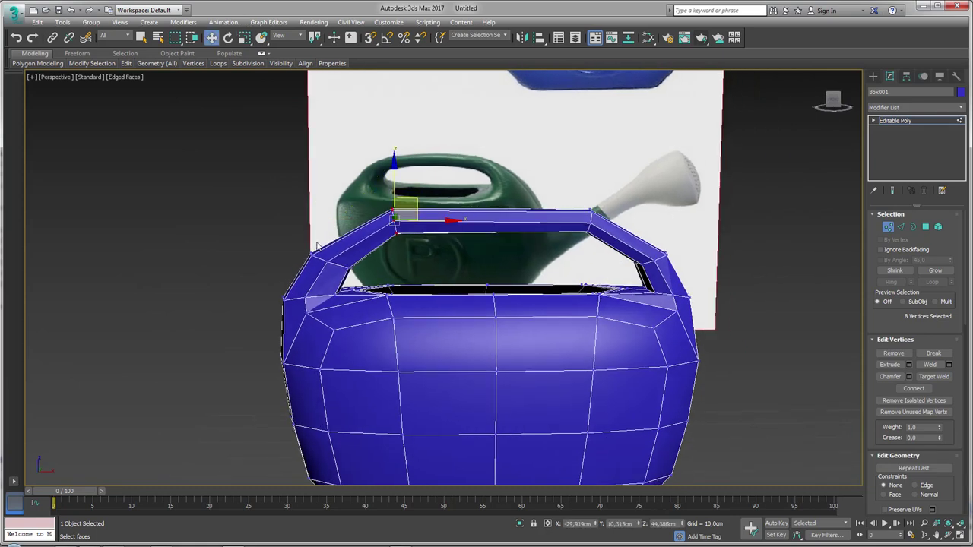
middle_click_drag(318, 245, 497, 304, "alt")
left_click(889, 120)
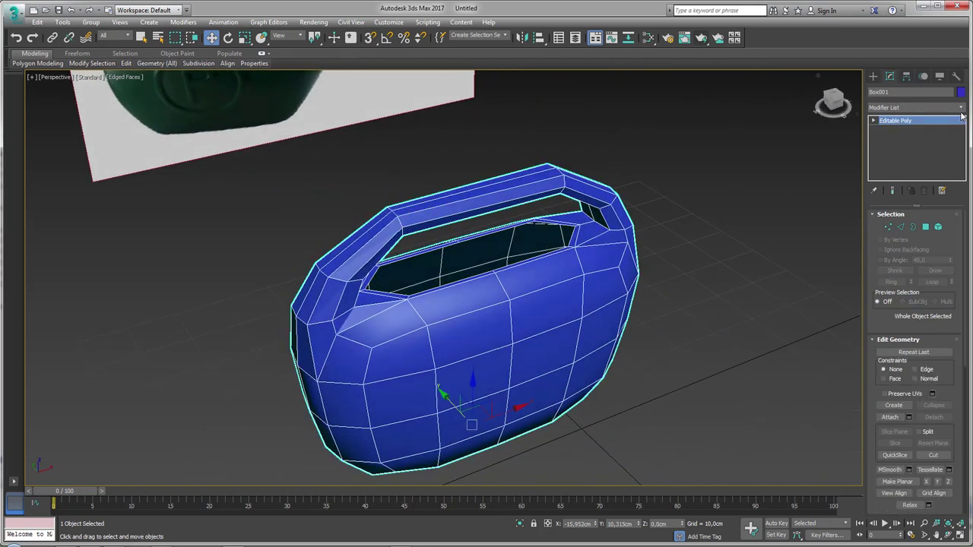
Step: Add a TurboSmooth modifier at 1 iteration to the can body and inspect the rounded result
left_click(962, 114)
scroll(914, 342, "down", 5)
scroll(914, 365, "down", 5)
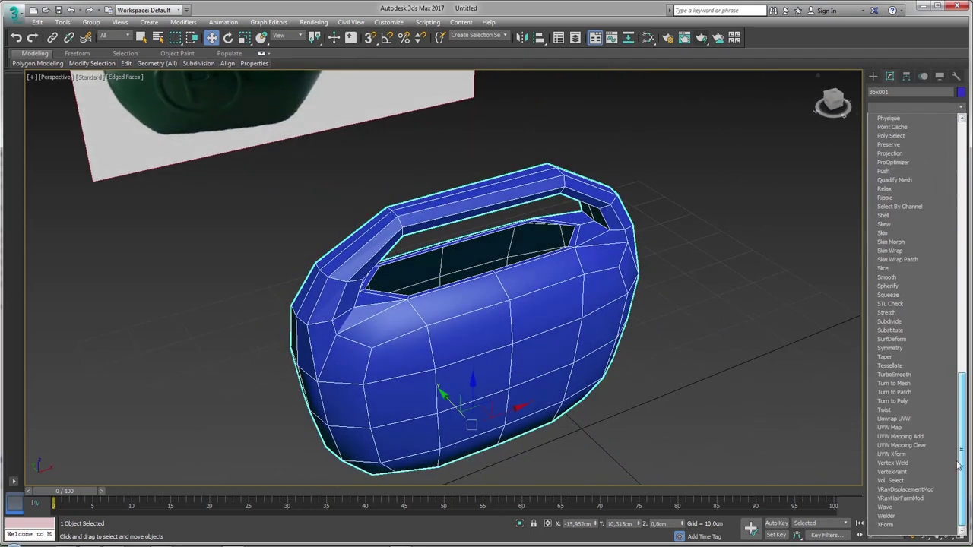
left_click(897, 374)
mouse_move(729, 347)
middle_mouse_down("alt")
mouse_move(651, 294)
mouse_move(632, 314)
middle_mouse_up("alt")
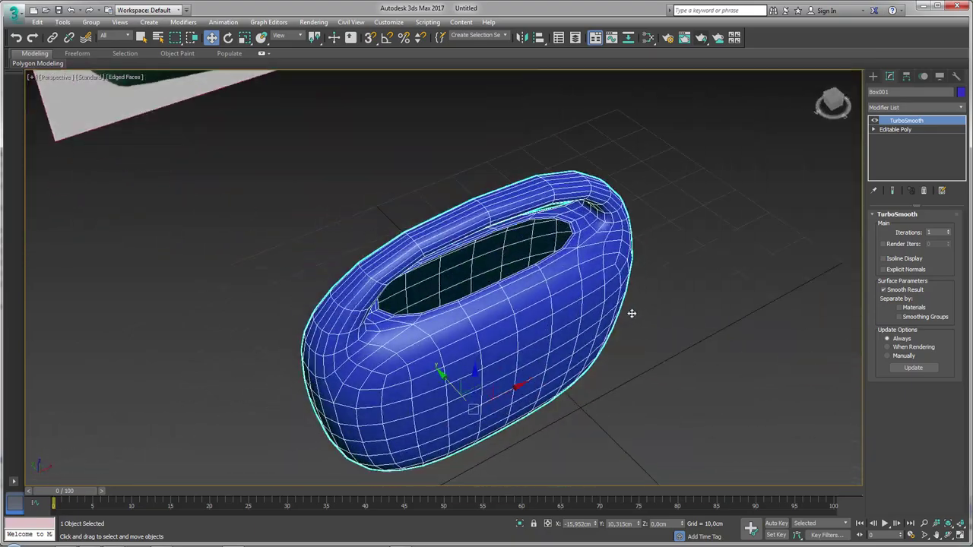
mouse_move(632, 314)
middle_mouse_down("alt")
mouse_move(524, 175)
mouse_move(519, 203)
middle_mouse_up("alt")
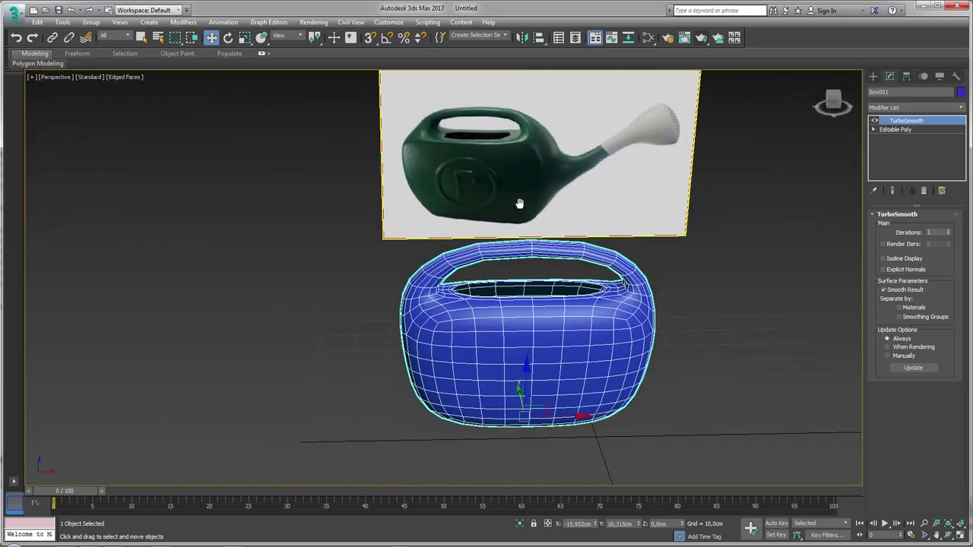
scroll(513, 308, "up", 3)
scroll(517, 304, "up", 3)
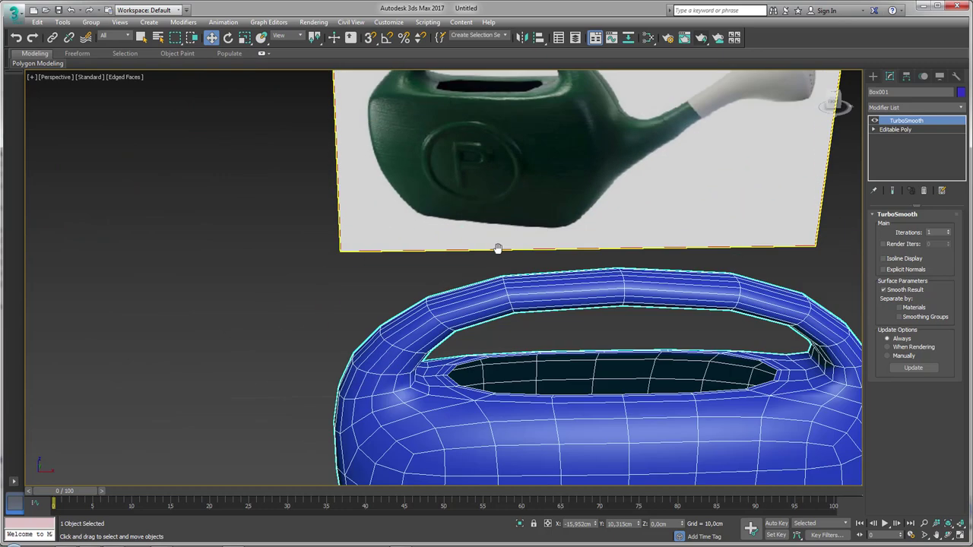
middle_click_drag(525, 297, 549, 271, "alt")
scroll(590, 241, "up", 3)
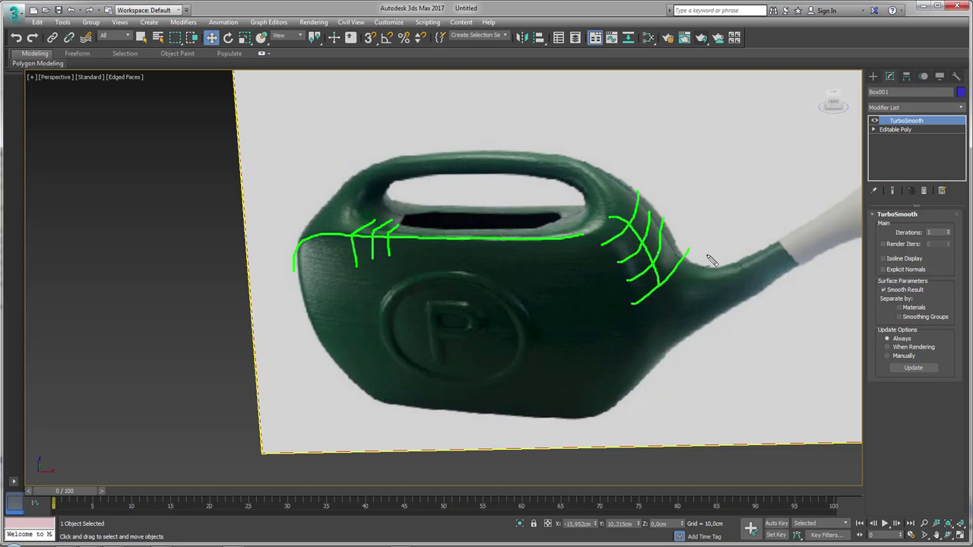
Step: Hide TurboSmooth and switch the Editable Poly to Edge level on the low-poly body
scroll(560, 254, "down", 5)
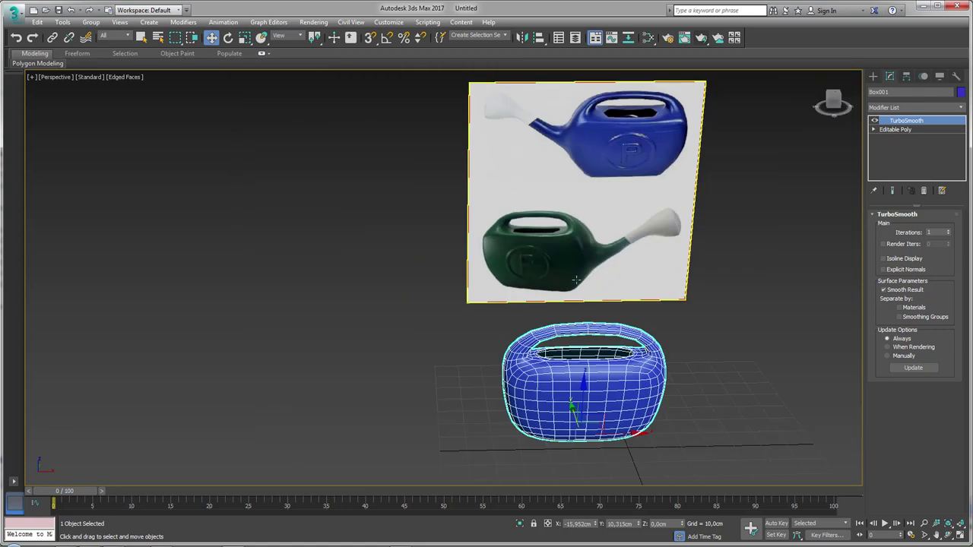
middle_click_drag(571, 279, 723, 215, "alt")
left_click(874, 120)
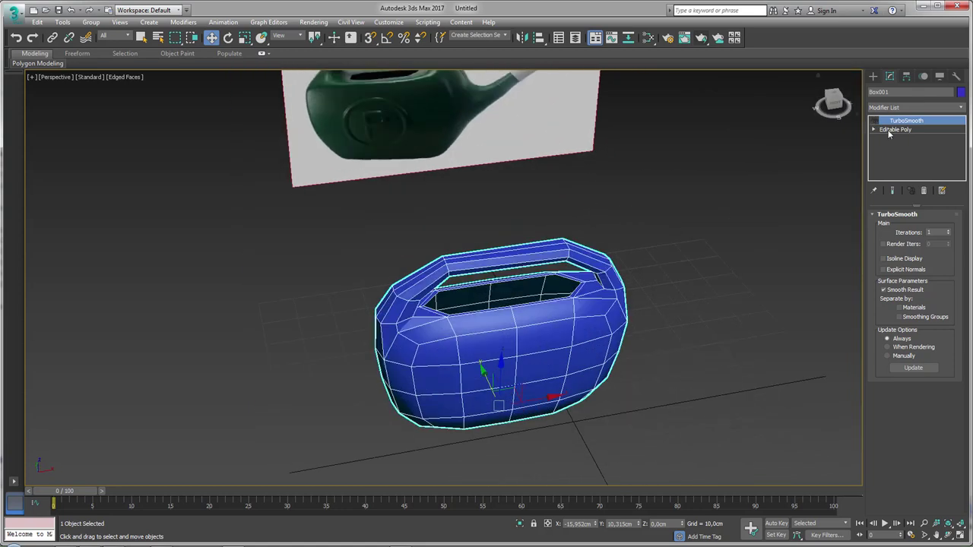
left_click(874, 129)
left_click(891, 147)
scroll(671, 289, "up", 3)
middle_click_drag(671, 289, 525, 332, "alt")
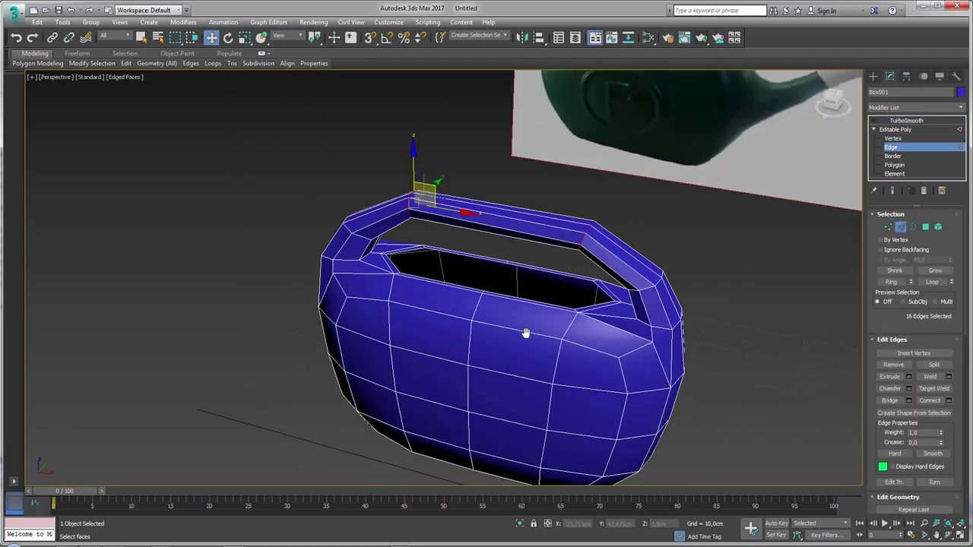
scroll(513, 308, "up", 1)
Step: Select the edge loops and runs outlining the front panel, 29 edges in total
double_click(512, 305)
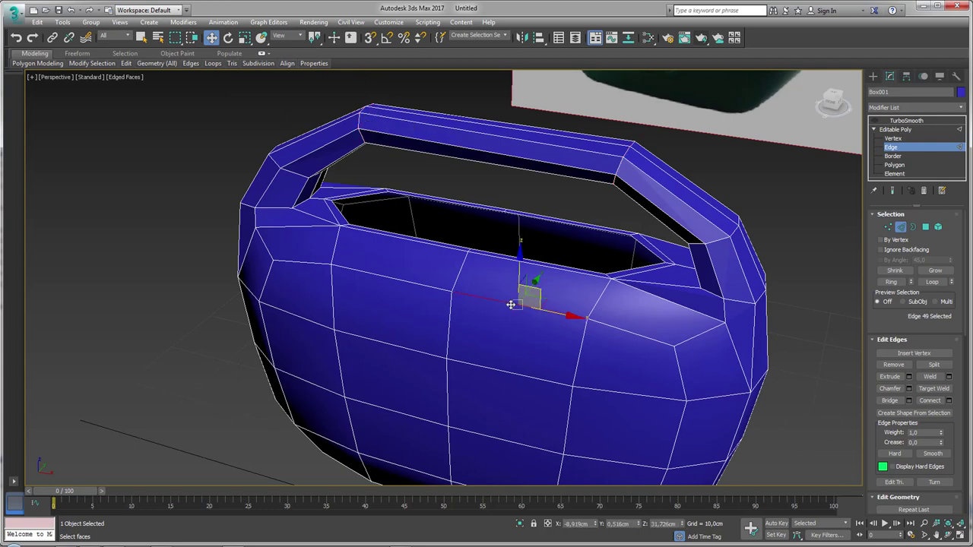
double_click(701, 333, "ctrl")
mouse_move(661, 339)
middle_mouse_down("alt")
mouse_move(348, 223)
mouse_move(408, 308)
middle_mouse_up("alt")
double_click(339, 226, "ctrl")
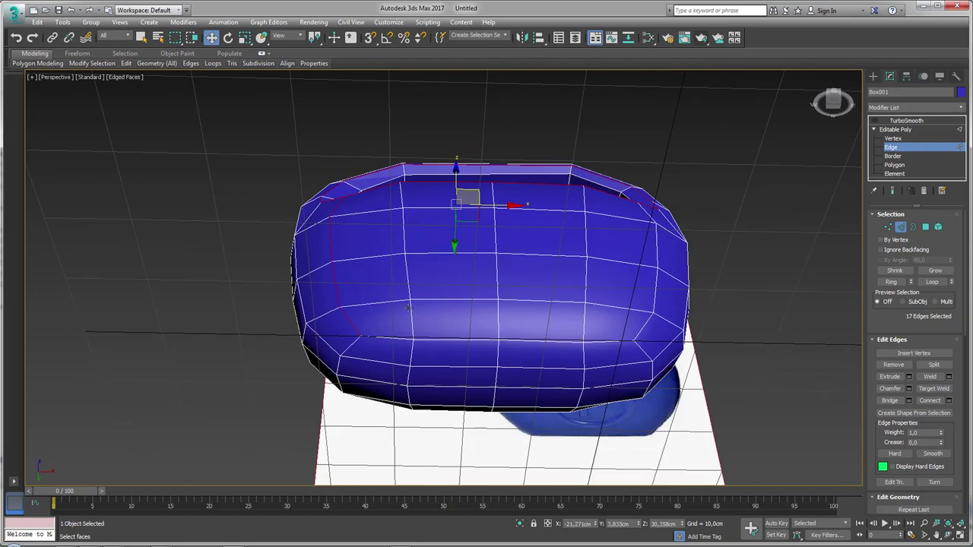
double_click(402, 341, "ctrl")
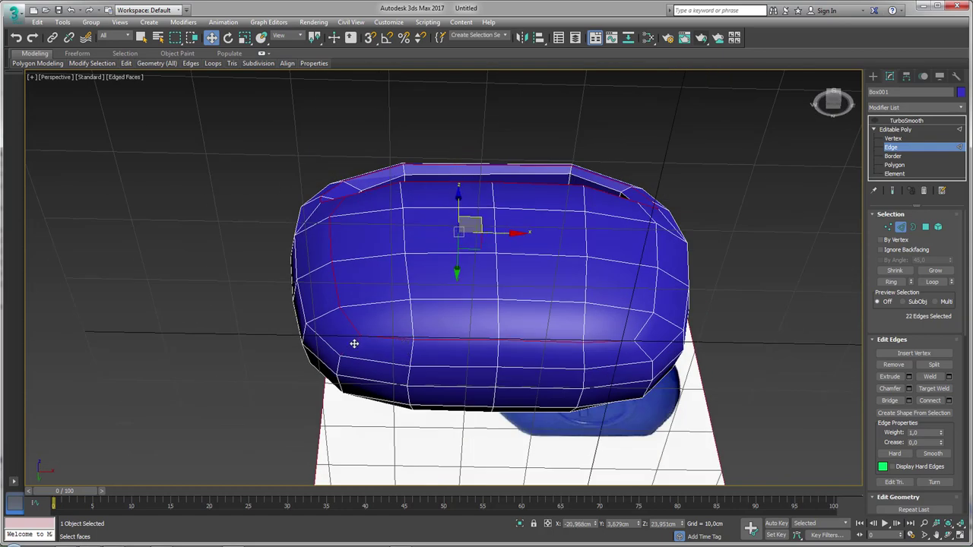
left_click(341, 361, "ctrl")
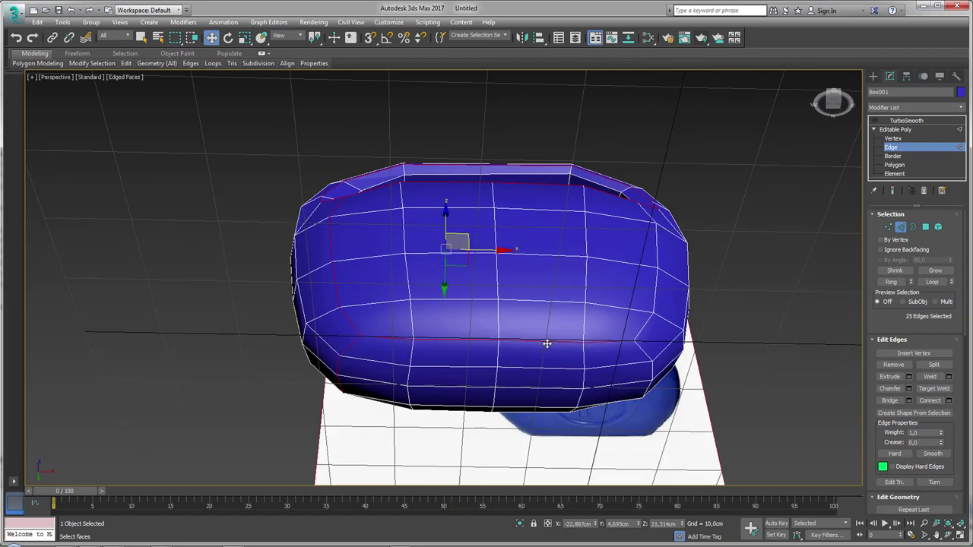
left_click(638, 348, "ctrl")
mouse_move(640, 348)
middle_mouse_down("alt")
mouse_move(637, 374)
mouse_move(675, 318)
middle_mouse_up("alt")
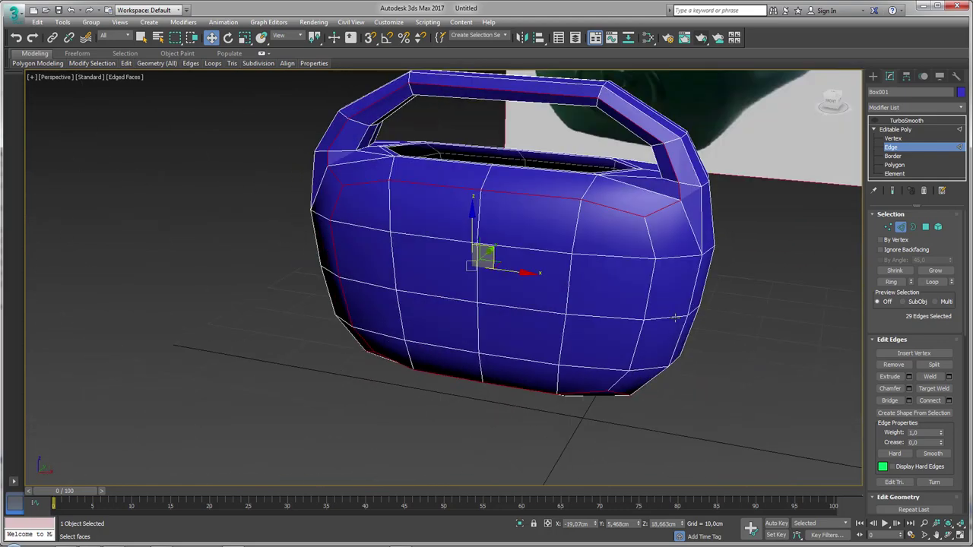
Step: Chamfer the selected outline edges with an Edge Chamfer Amount of about 0.4cm
left_click(908, 388)
middle_click_drag(517, 312, 550, 256, "alt")
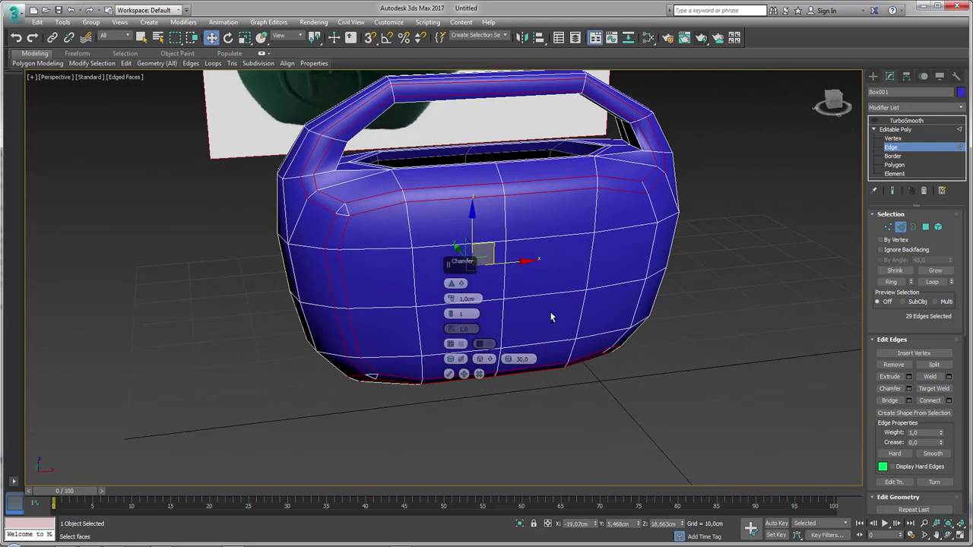
left_click_drag(451, 302, 450, 301)
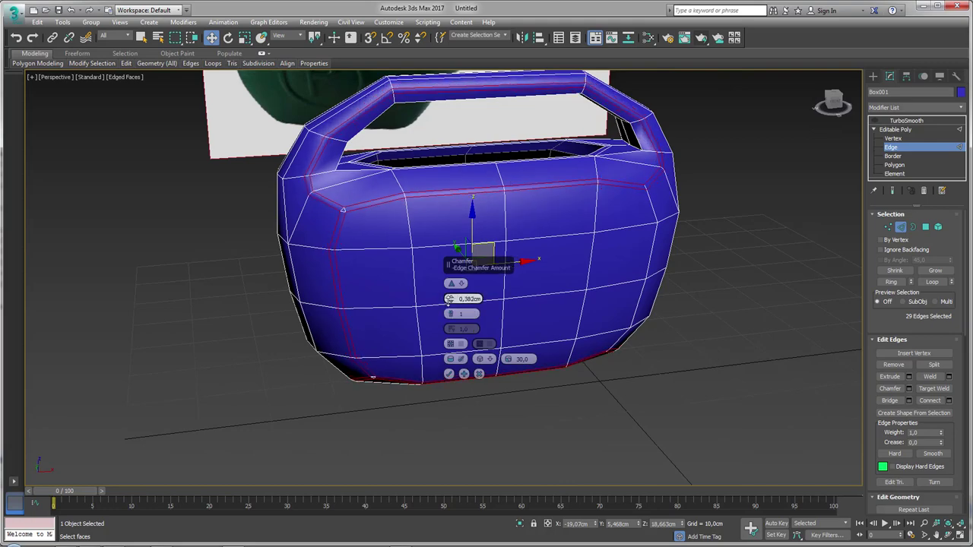
left_click(449, 373)
mouse_move(445, 378)
middle_mouse_down("alt")
mouse_move(439, 323)
mouse_move(455, 304)
middle_mouse_up("alt")
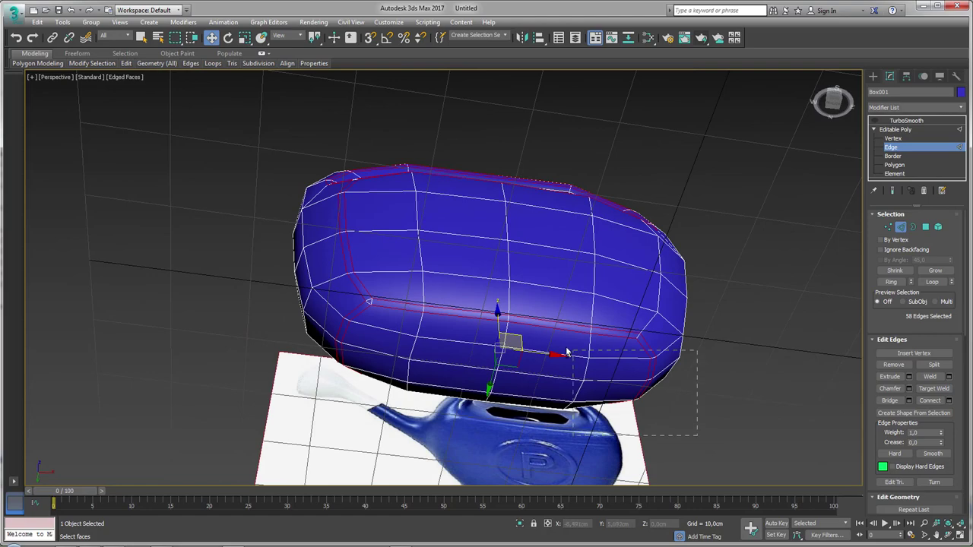
Step: Deselect some of the chamfered edges and switch to the Scale tool
left_click_drag(566, 352, 566, 354, "alt")
left_click_drag(325, 349, 327, 346, "alt")
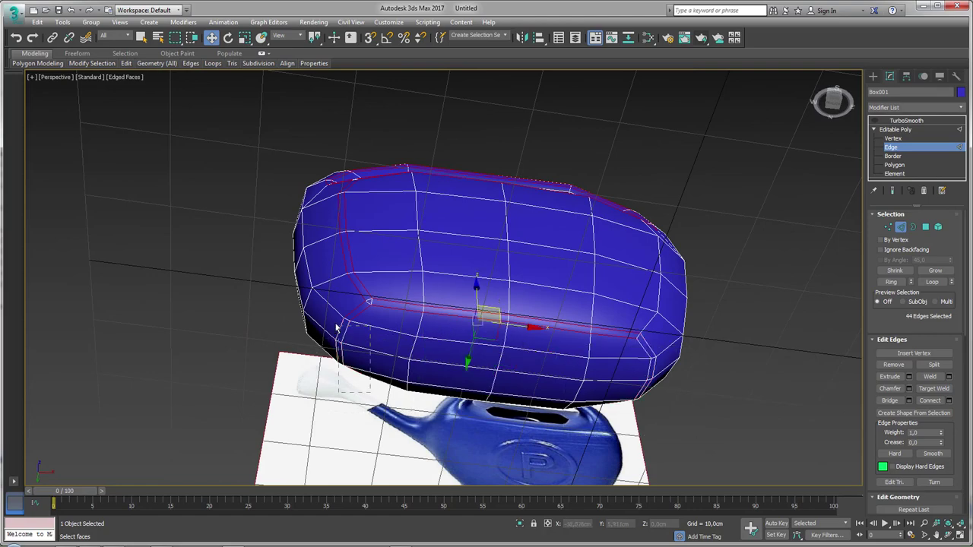
middle_click_drag(495, 357, 441, 387, "alt")
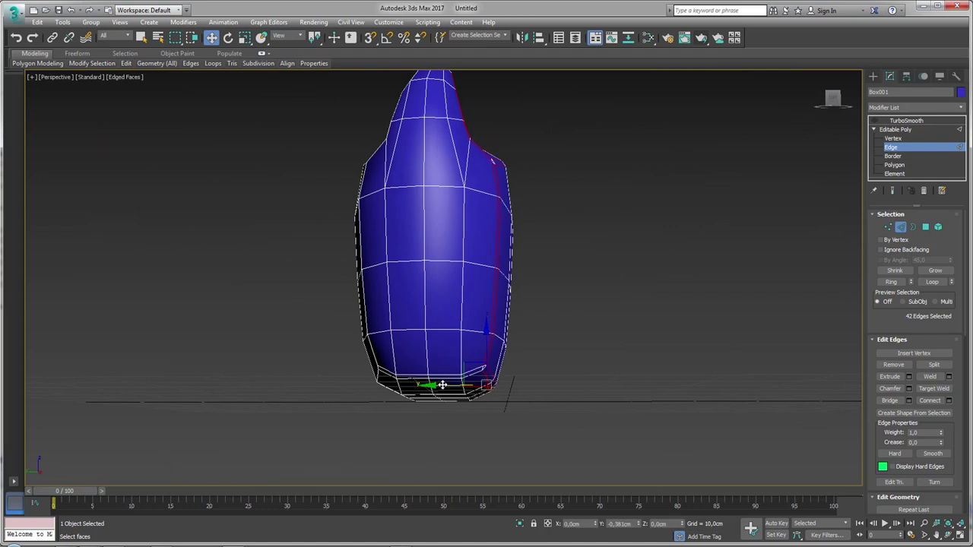
key("e")
key("r")
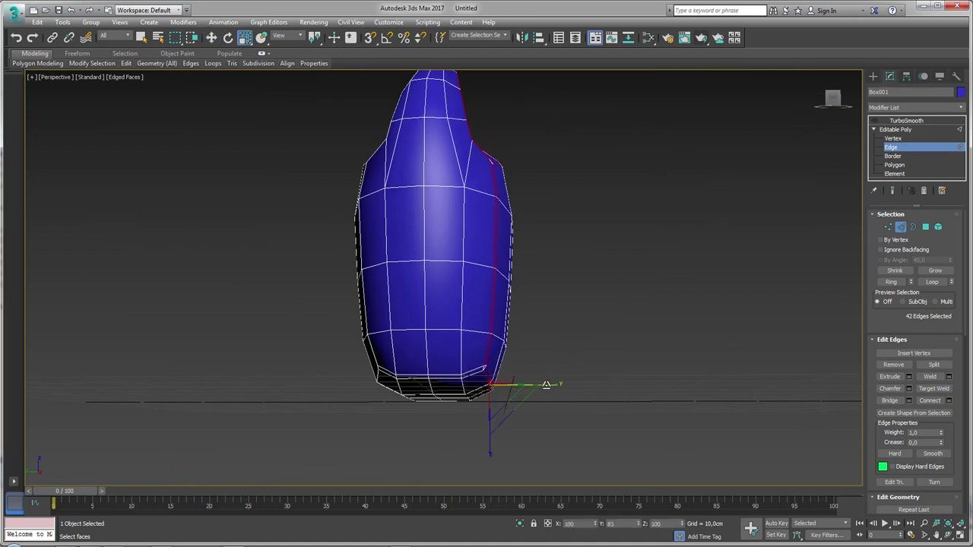
middle_click_drag(520, 264, 520, 355)
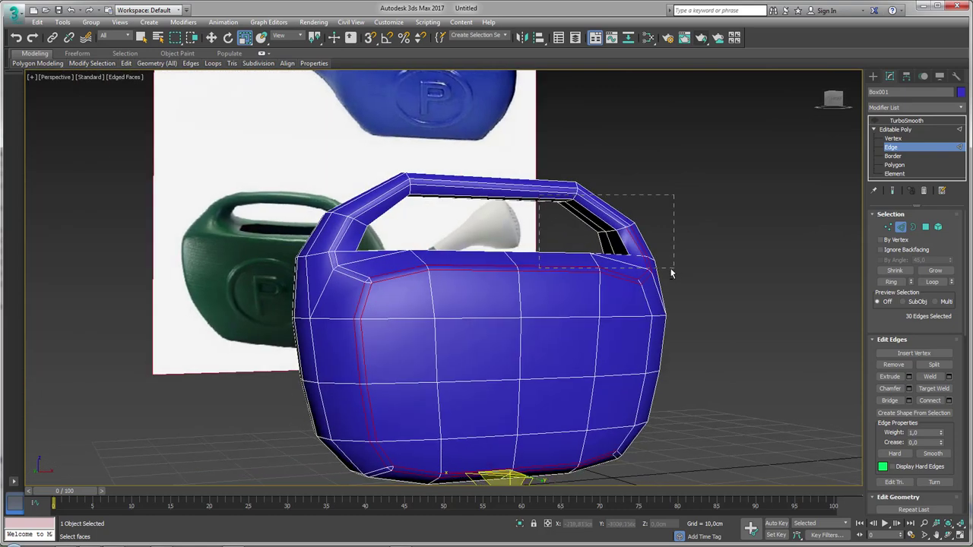
mouse_move(644, 285)
middle_mouse_down("alt")
mouse_move(664, 326)
mouse_move(558, 422)
middle_mouse_up("alt")
middle_click_drag(520, 459, 504, 315, "alt")
Step: Select edges across the corner chamfer bands and extend them with Ring
scroll(622, 238, "up", 3)
scroll(622, 238, "up", 3)
left_click(628, 245)
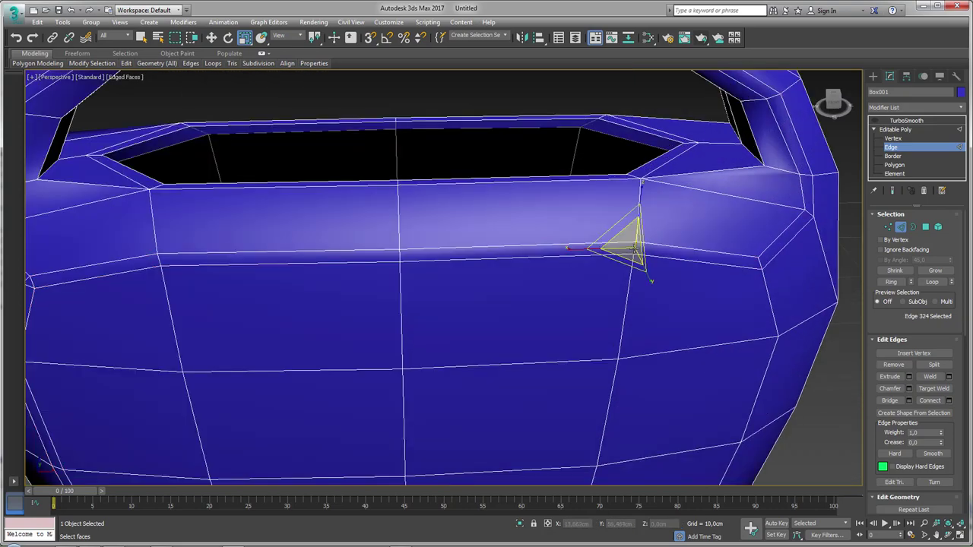
scroll(628, 245, "down", 4)
scroll(423, 257, "up", 5)
scroll(423, 257, "up", 2)
left_click(495, 240)
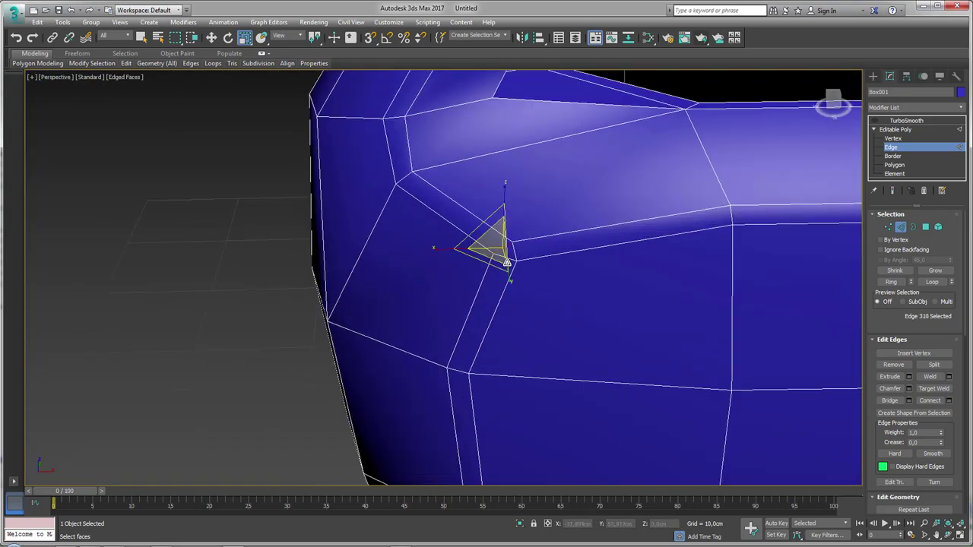
left_click(508, 257, "ctrl")
left_click(514, 252, "ctrl")
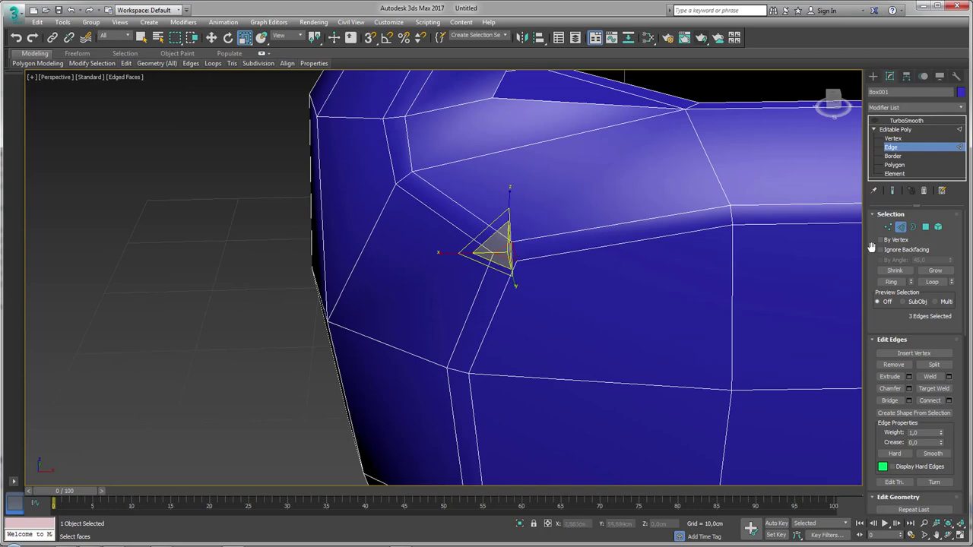
left_click(891, 283)
Step: Add a lower-band edge, extend it with Ring, and Connect to insert mid-band loops
scroll(689, 254, "down", 3)
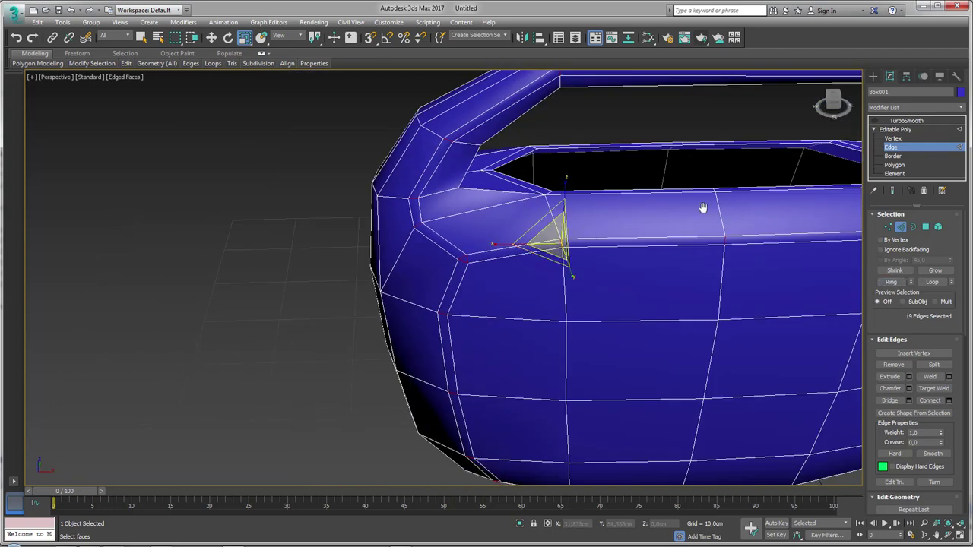
scroll(703, 207, "down", 3)
middle_click_drag(704, 208, 658, 170, "alt")
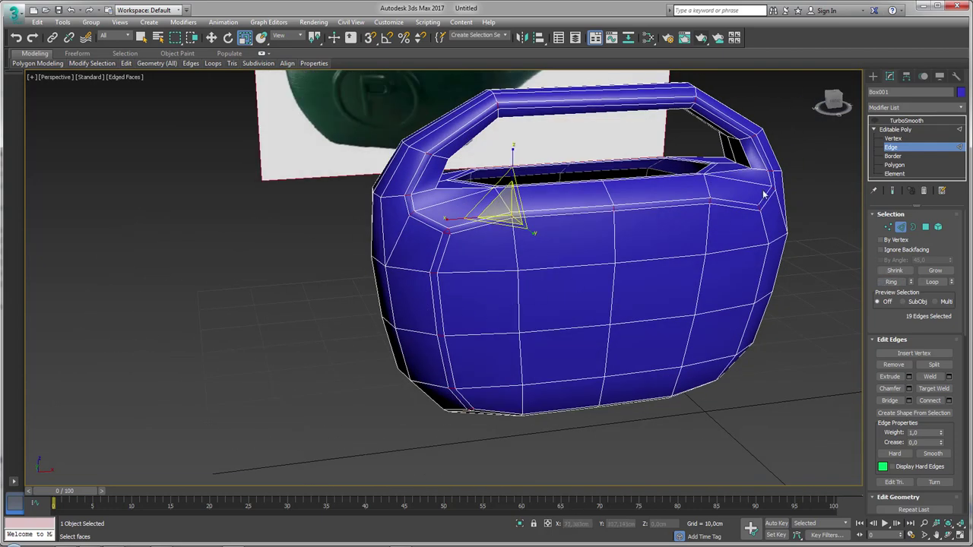
middle_click_drag(486, 95, 481, 359, "alt")
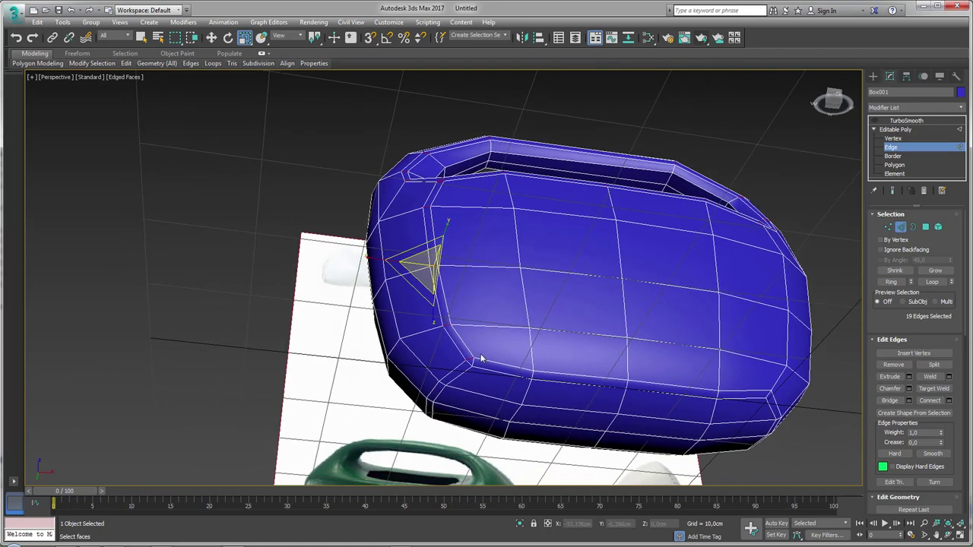
scroll(481, 359, "up", 3)
left_click(449, 364, "ctrl")
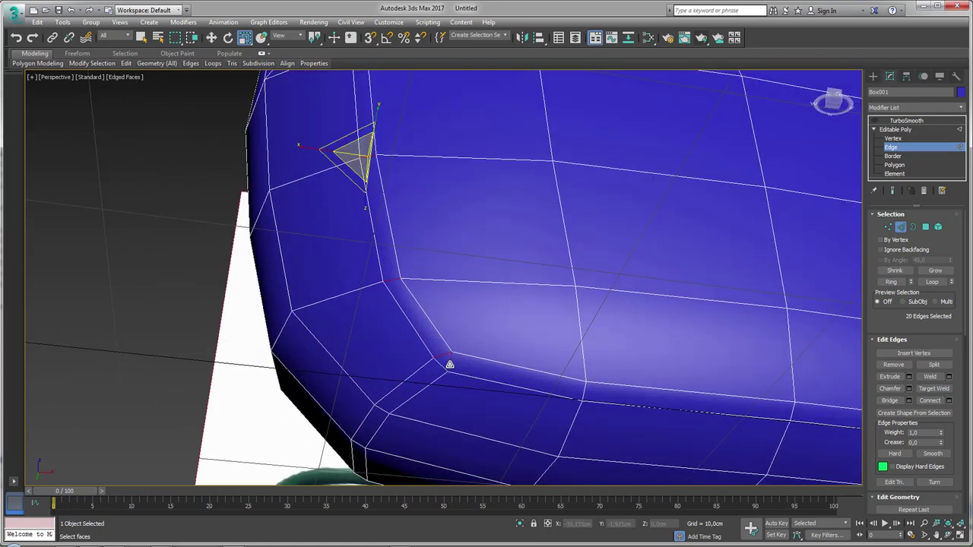
left_click(893, 282)
left_click(929, 401)
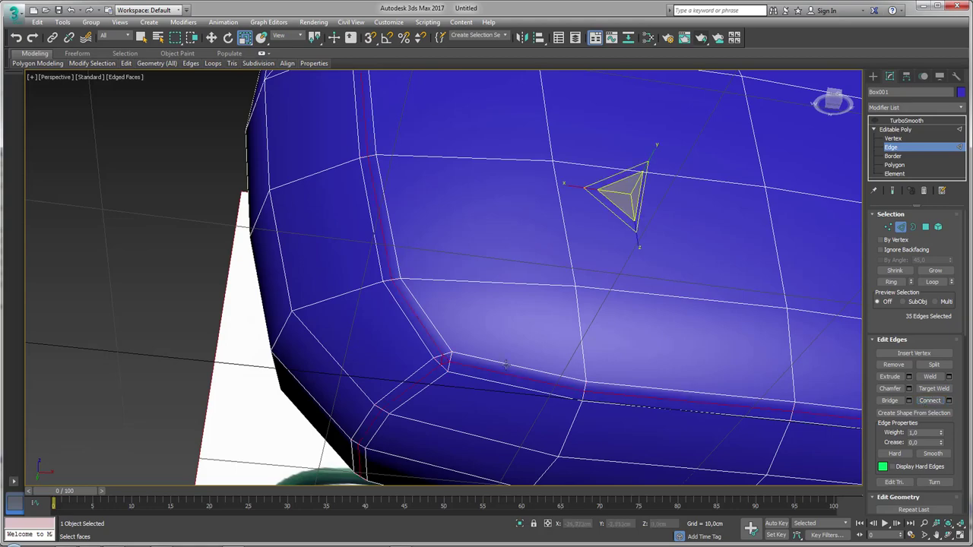
scroll(456, 250, "down", 5)
middle_click_drag(456, 251, 433, 189, "alt")
scroll(432, 187, "up", 6)
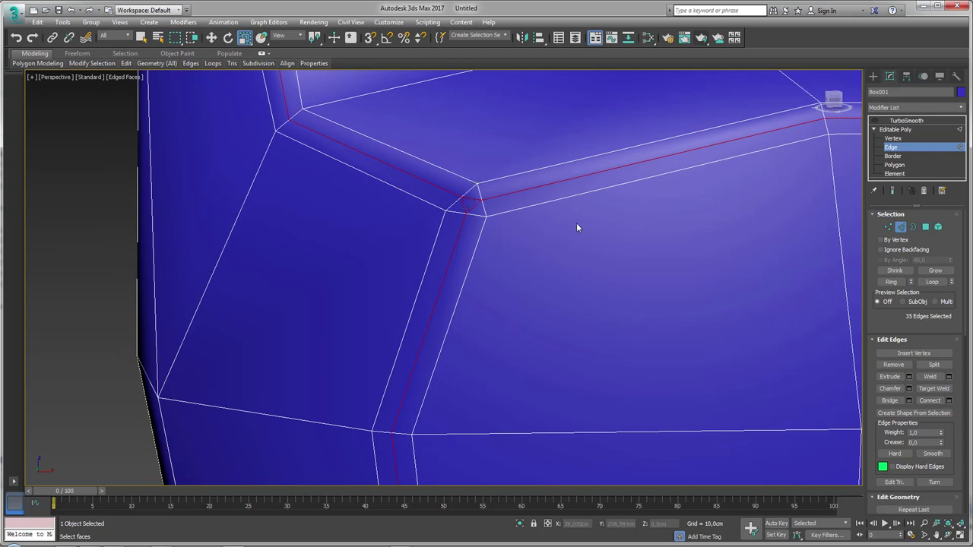
Step: At Polygon level, collapse the first small corner triangle into a single point
left_click(926, 227)
left_click(469, 204)
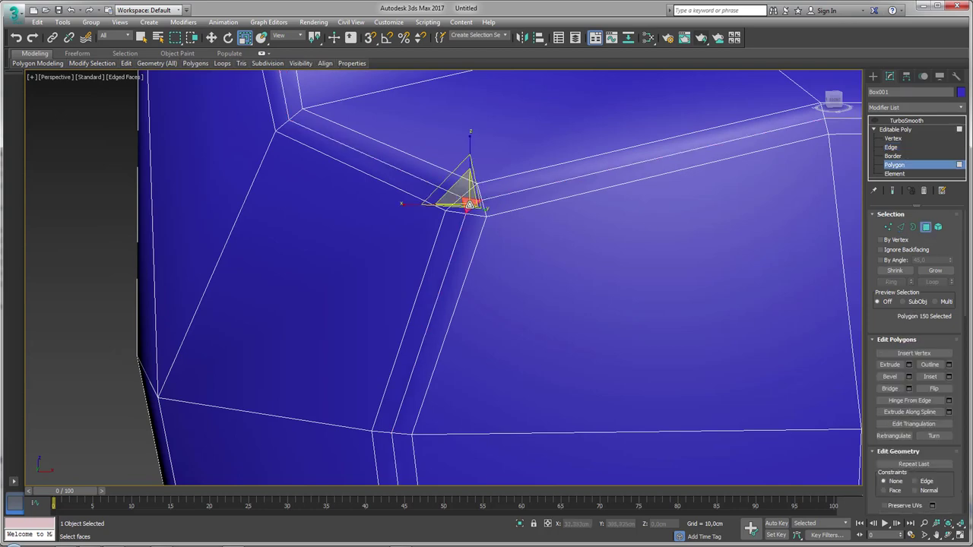
middle_click_drag(469, 205, 480, 214, "alt")
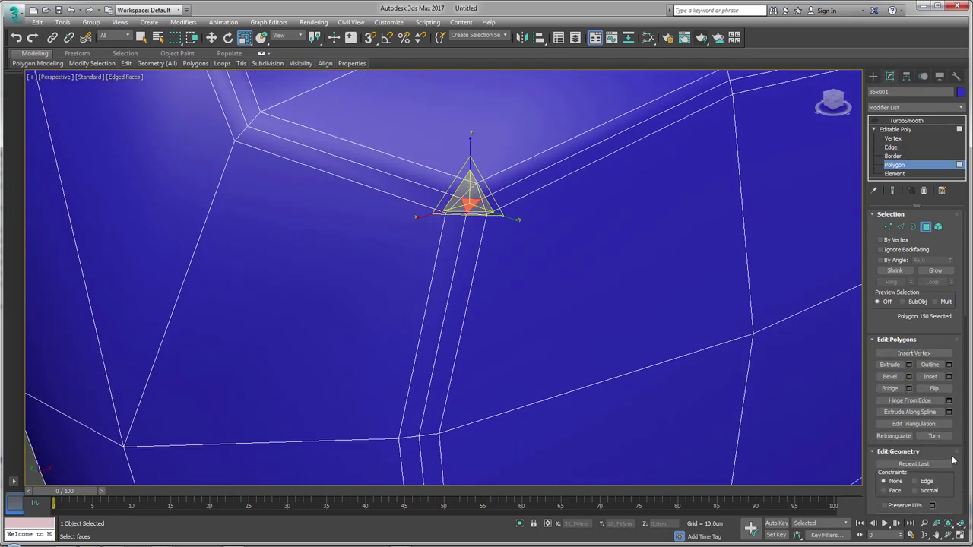
left_click_drag(950, 481, 945, 313)
left_click(936, 326)
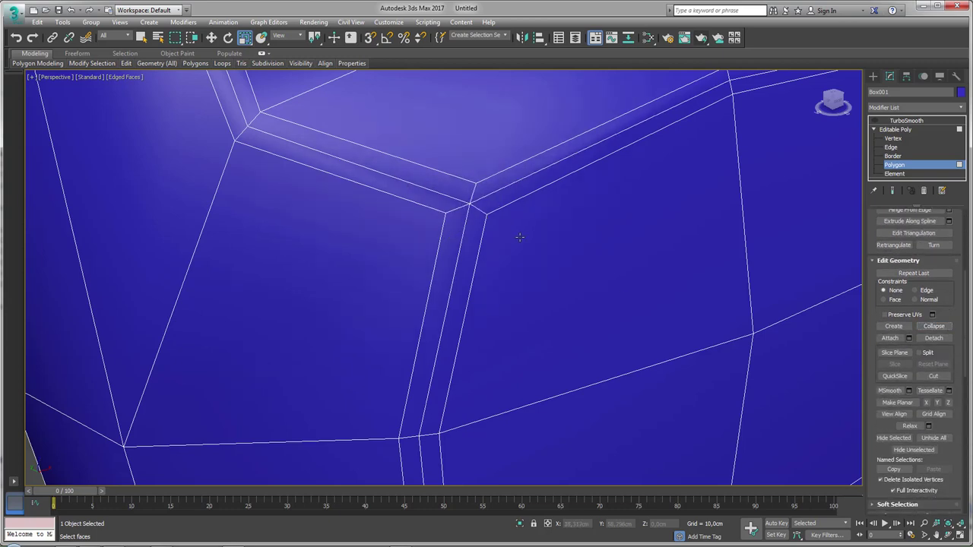
Step: Collapse another corner triangle into a point and restore the earlier view
scroll(516, 234, "down", 5)
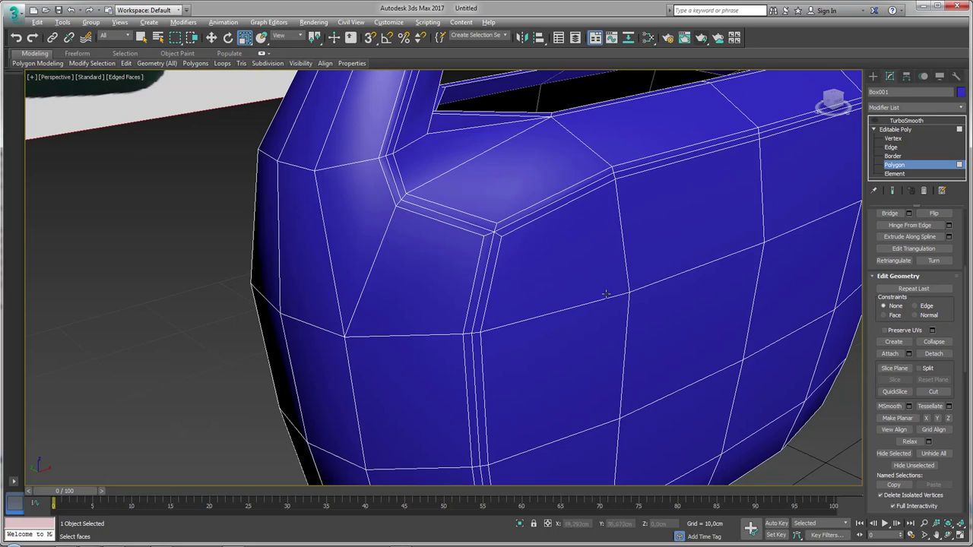
mouse_move(605, 295)
middle_mouse_down("alt")
mouse_move(576, 263)
mouse_move(466, 321)
mouse_move(509, 243)
mouse_move(481, 294)
middle_mouse_up("alt")
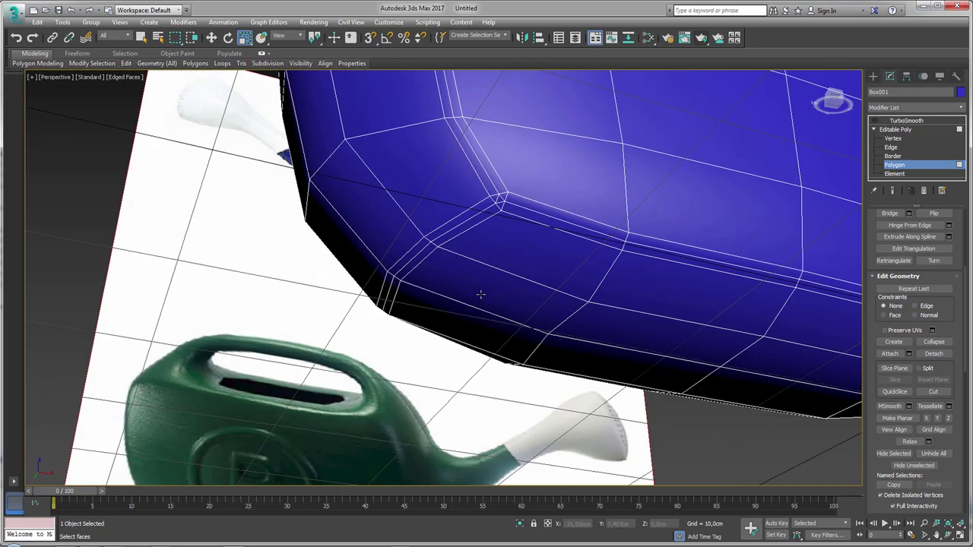
scroll(480, 294, "up", 5)
left_click(487, 197)
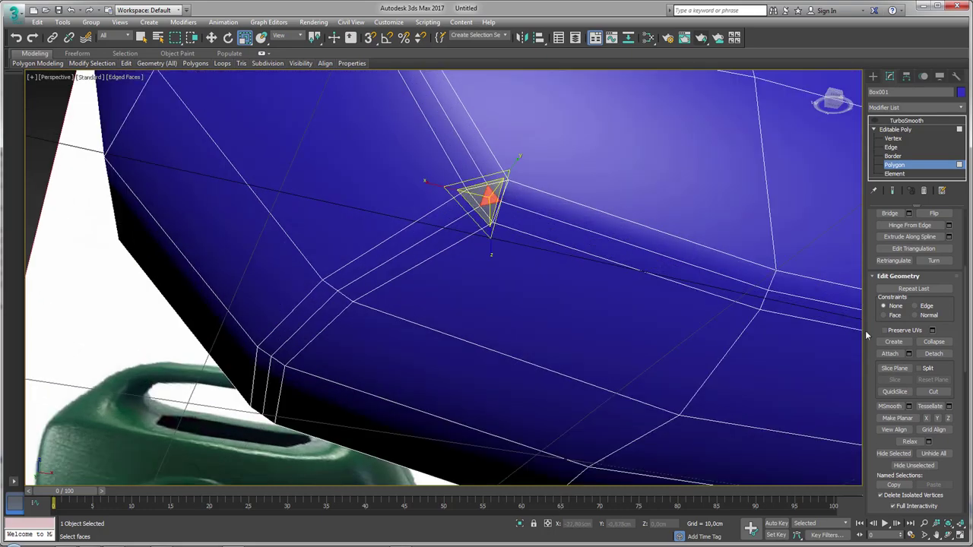
left_click(932, 344)
key("shift+z")
key("shift+z")
key("shift+z")
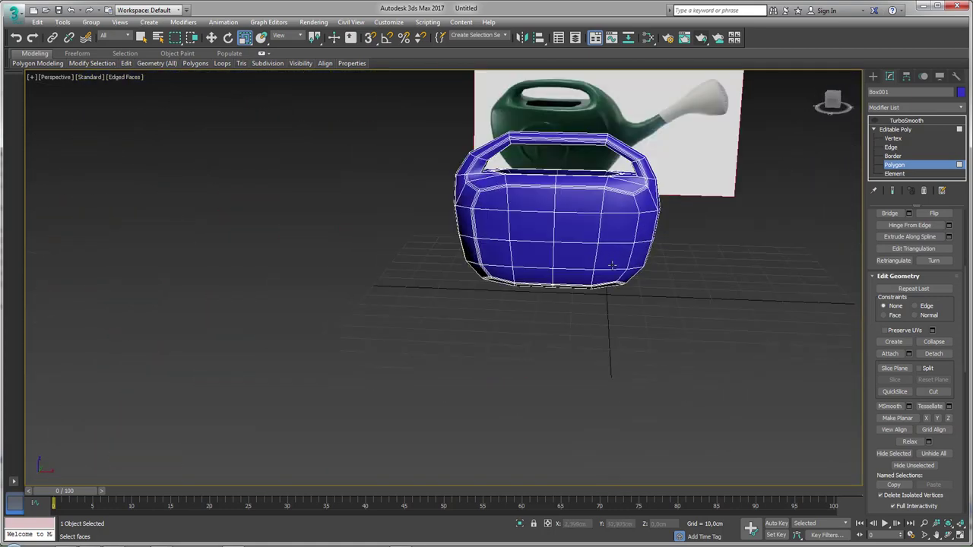
key("shift+z")
key("shift+z")
key("shift+z")
key("shift+z")
key("shift+z")
key("shift+z")
key("shift+z")
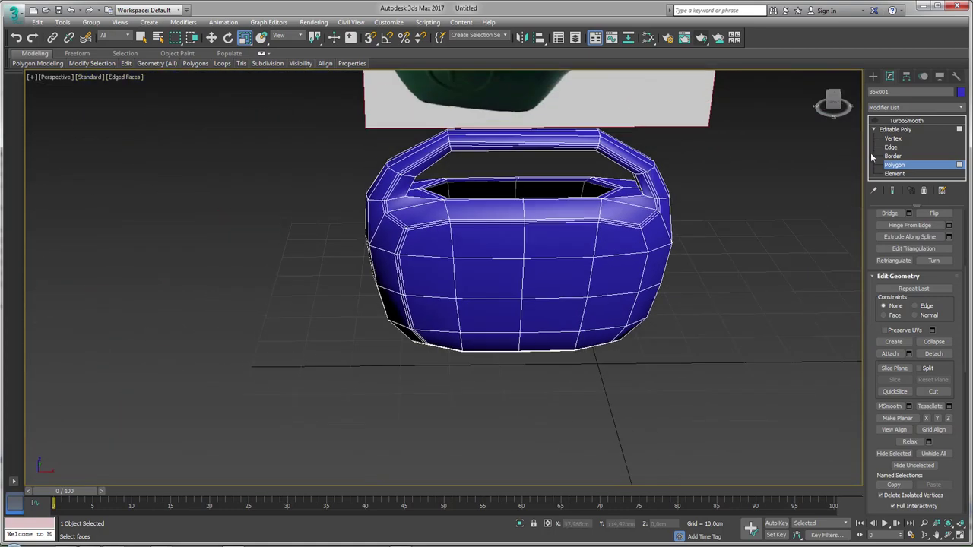
Step: Turn TurboSmooth back on at 2 iterations and turn off Edged Faces with F4
left_click(905, 121)
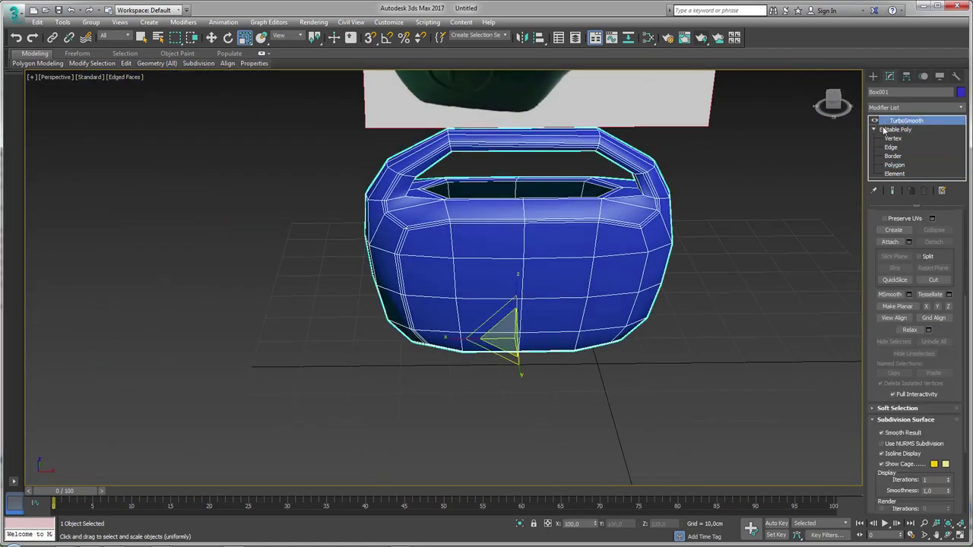
middle_click_drag(813, 188, 756, 220, "alt")
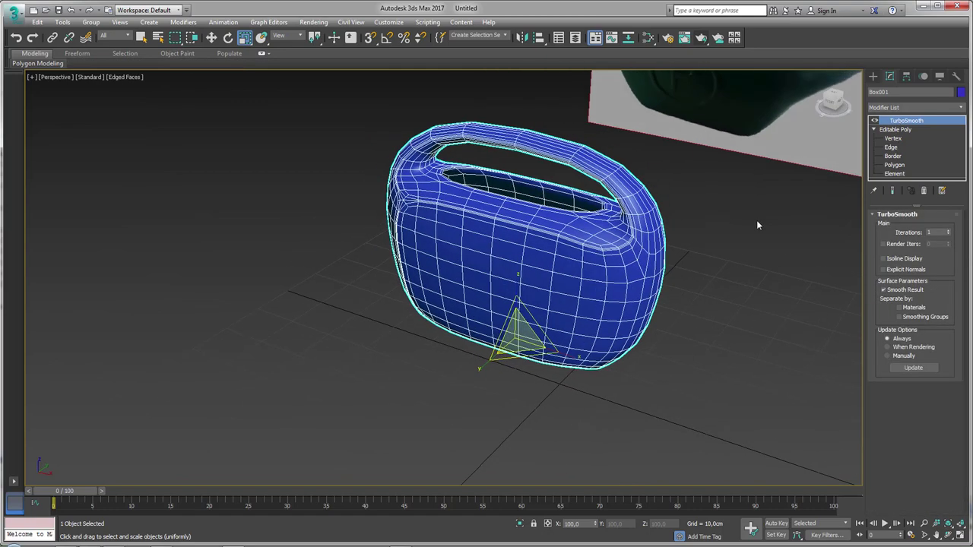
left_click(947, 231)
key("shift+z")
key("F4")
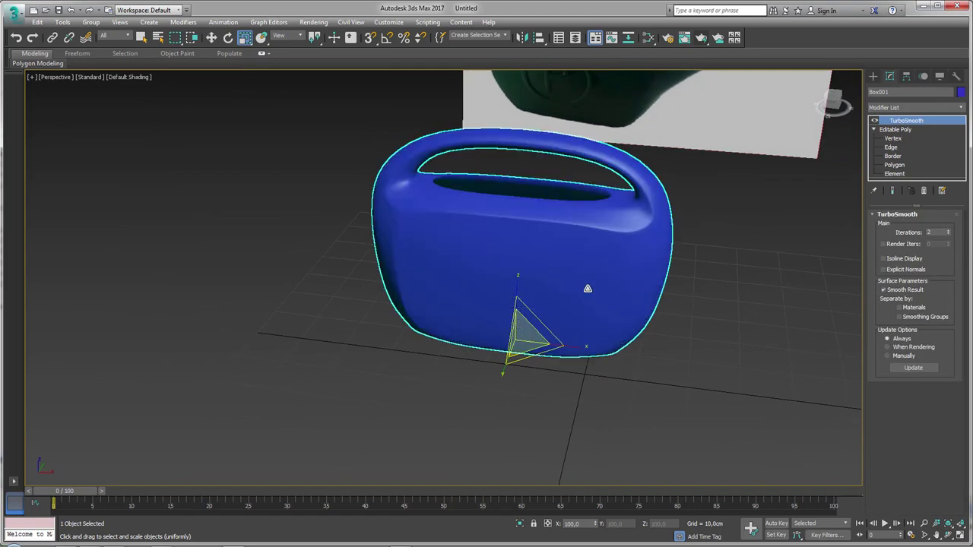
key("shift+z")
key("shift+z")
key("shift+z")
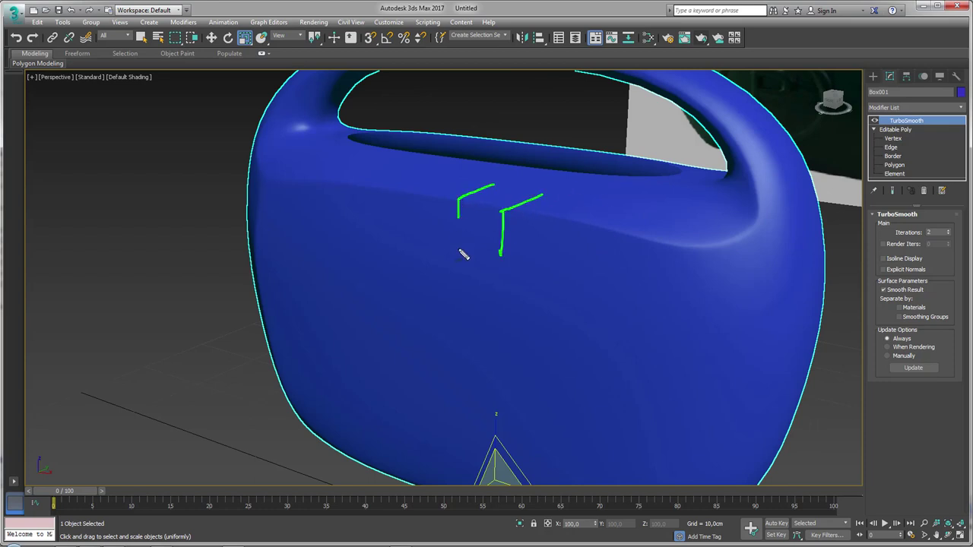
Step: Mark the handle area needing a fix and zoom in on its left shoulder
left_click_drag(787, 173, 807, 272)
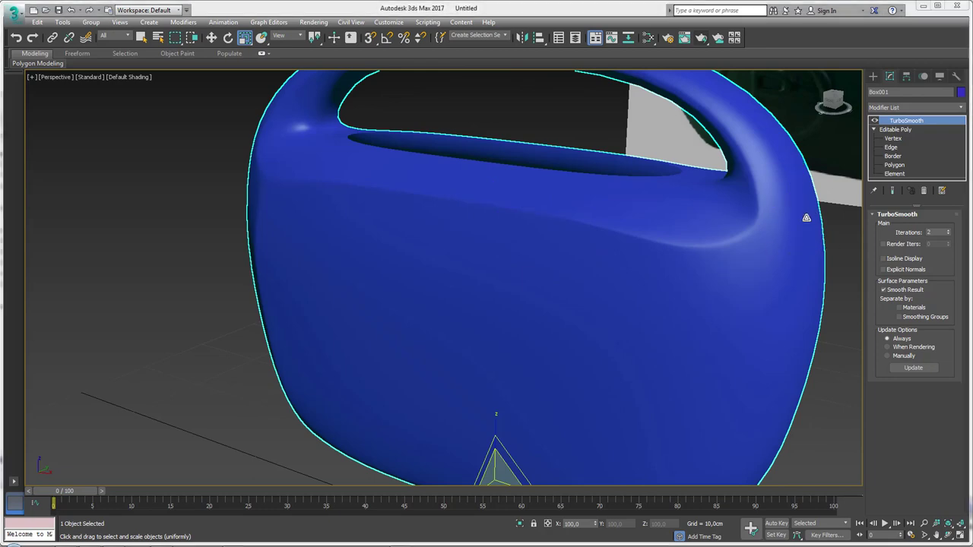
key("shift+z")
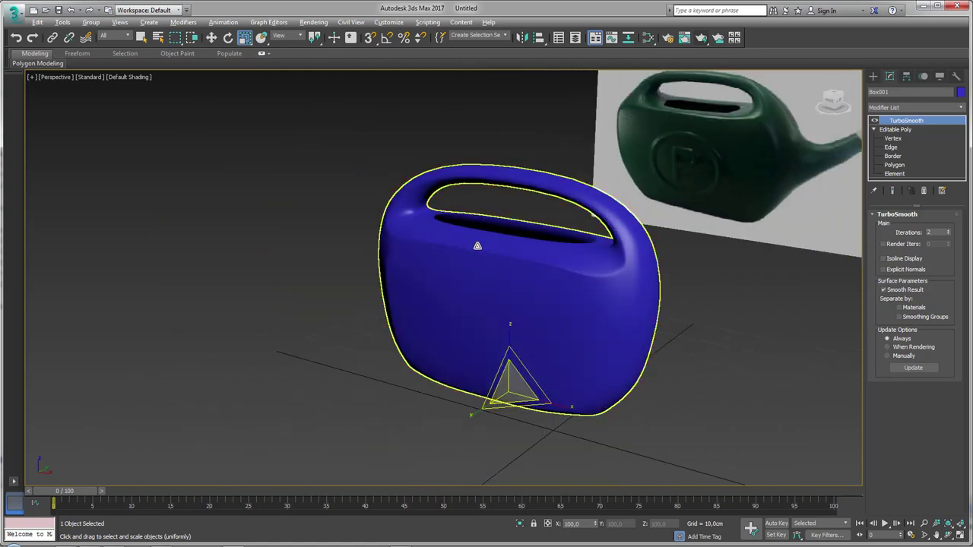
middle_click_drag(467, 253, 434, 253, "alt")
scroll(434, 254, "up", 5)
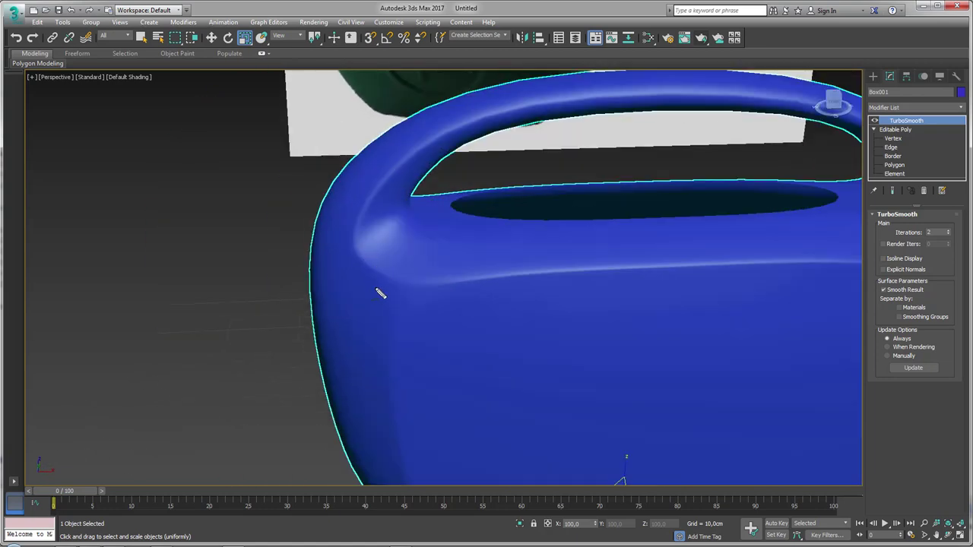
Step: Nudge two handle-corner vertices of the cage slightly along Y and upward
left_click(893, 138)
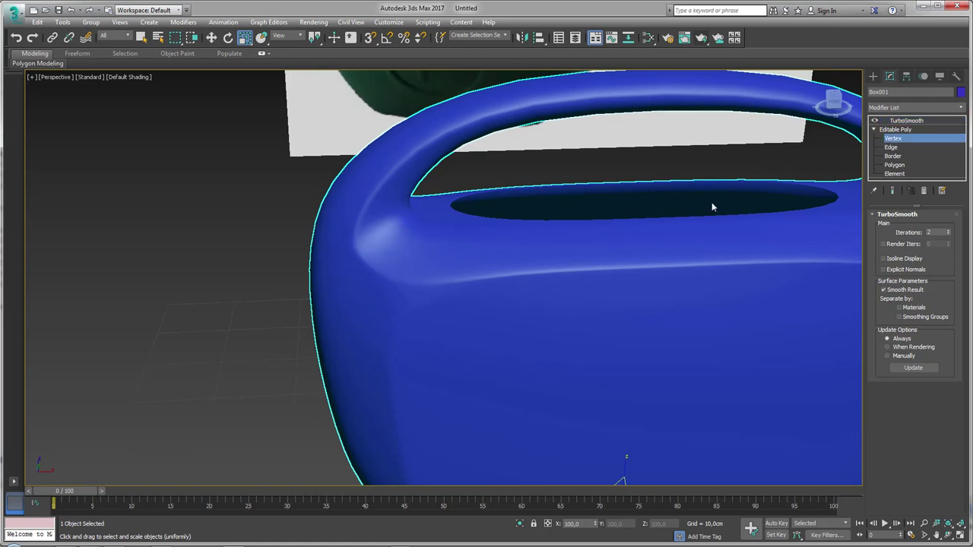
key("F4")
scroll(374, 274, "up", 3)
scroll(428, 337, "up", 2)
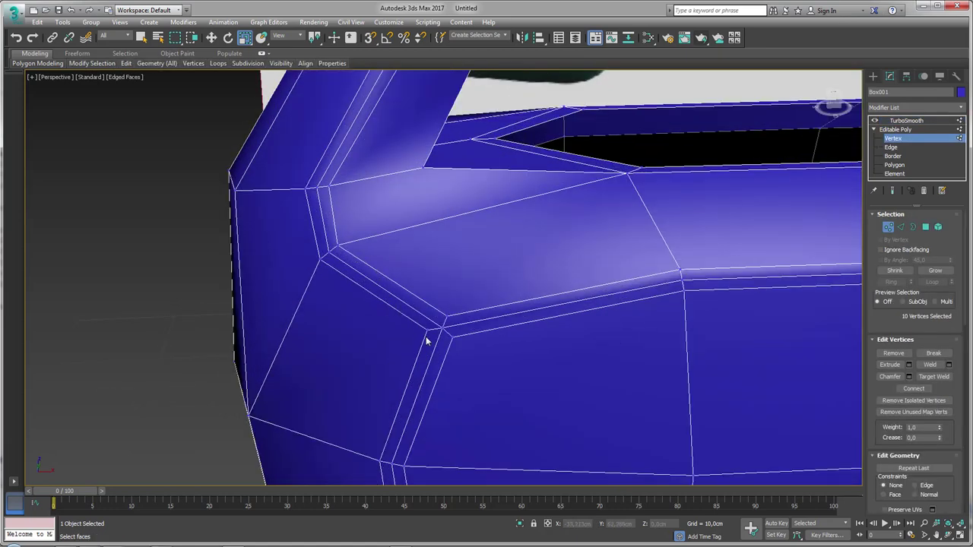
left_click(426, 331)
mouse_move(428, 335)
middle_mouse_down("alt")
mouse_move(435, 321)
mouse_move(356, 350)
middle_mouse_up("alt")
key("w")
left_click_drag(434, 341, 436, 336)
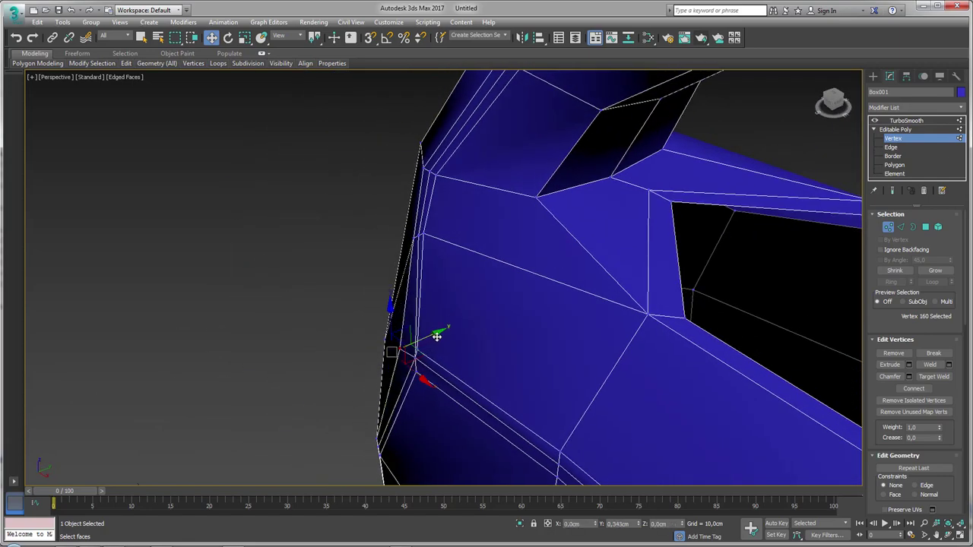
left_click(410, 344)
mouse_move(410, 344)
middle_mouse_down("alt")
mouse_move(458, 347)
mouse_move(450, 331)
middle_mouse_up("alt")
left_click_drag(439, 327, 446, 282)
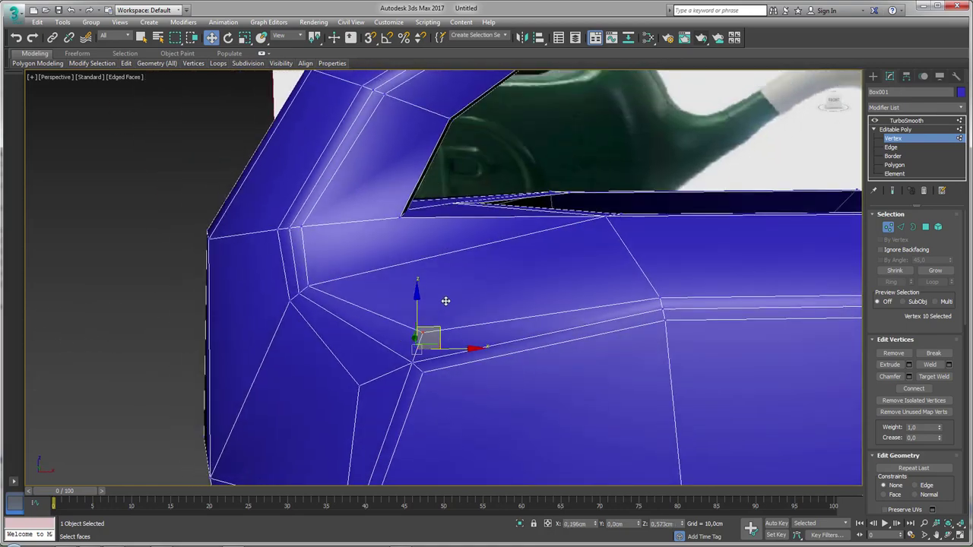
middle_click_drag(445, 282, 456, 282, "alt")
left_click_drag(462, 279, 475, 281)
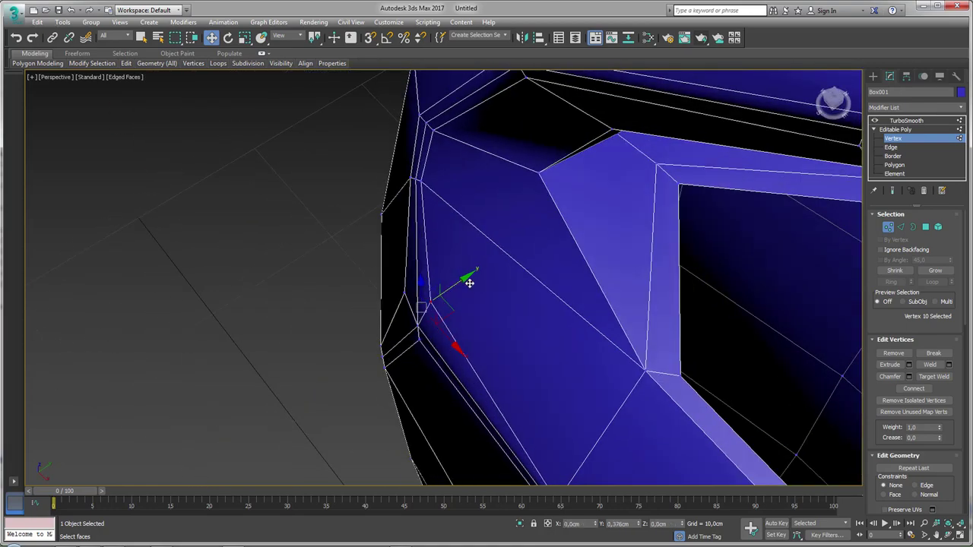
mouse_move(475, 281)
middle_mouse_down("alt")
mouse_move(502, 269)
mouse_move(377, 269)
middle_mouse_up("alt")
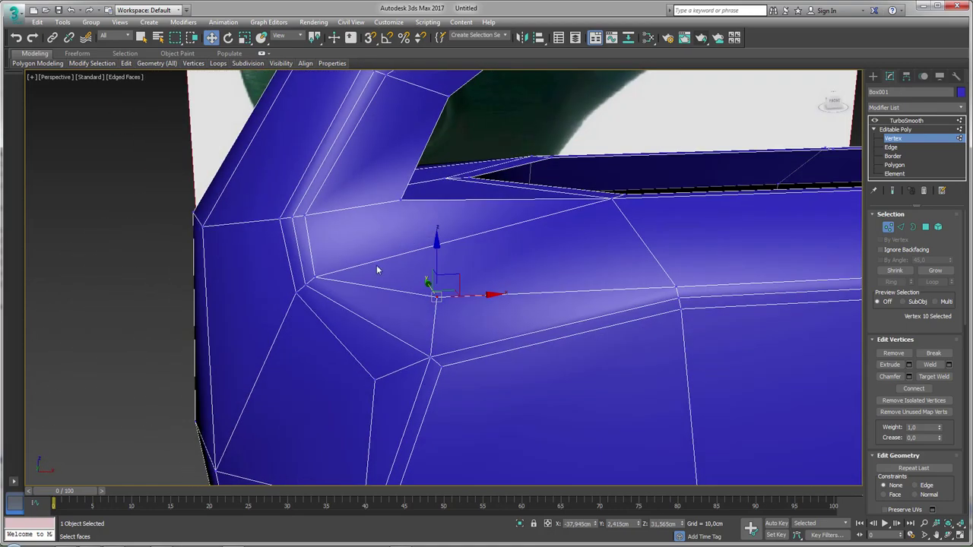
Step: Reposition the vertices at the left corner, the handle joint and the handle's left shoulder
left_click(319, 280)
mouse_move(322, 284)
middle_mouse_down("alt")
mouse_move(377, 242)
mouse_move(405, 246)
middle_mouse_up("alt")
left_click_drag(406, 247, 375, 249)
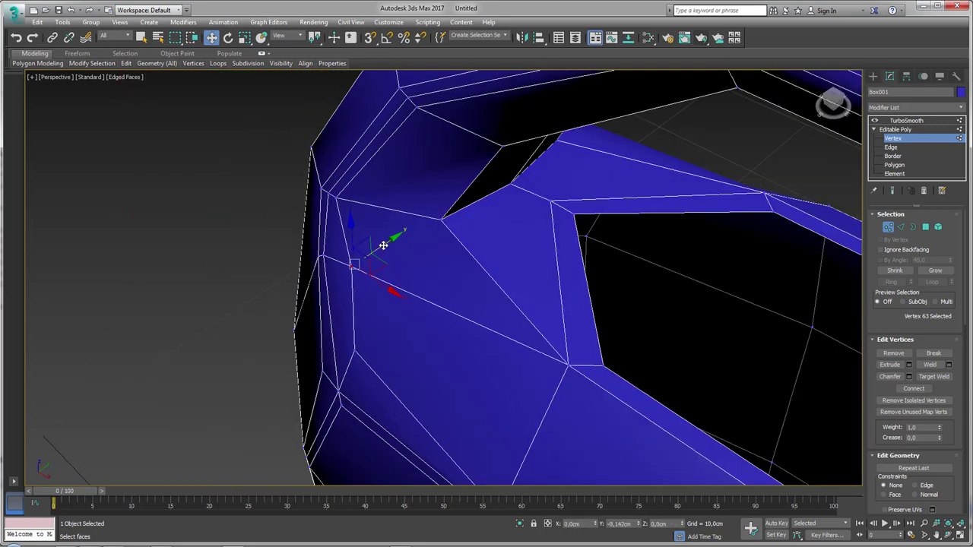
mouse_move(375, 250)
middle_mouse_down("alt")
mouse_move(348, 256)
mouse_move(358, 261)
mouse_move(337, 250)
middle_mouse_up("alt")
left_click(306, 216)
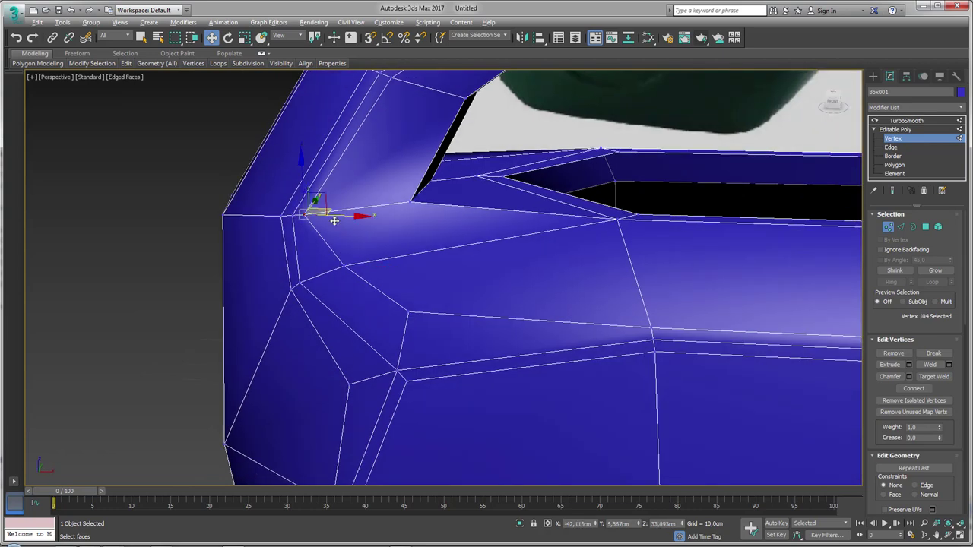
middle_click_drag(312, 214, 335, 211, "alt")
left_click_drag(323, 203, 375, 190)
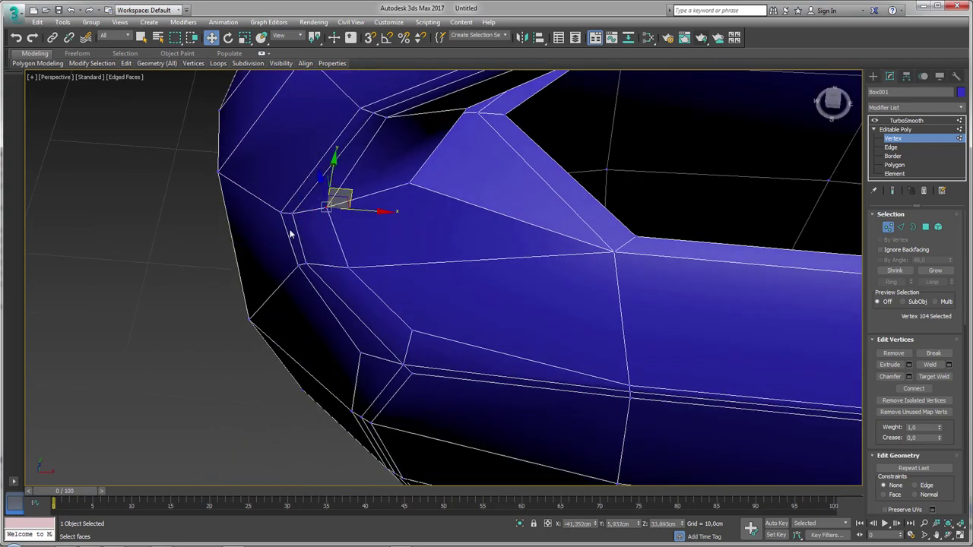
left_click(299, 268)
middle_click_drag(302, 266, 305, 261, "alt")
left_click_drag(304, 261, 304, 262)
Step: Preview the TurboSmooth result and inspect the smoothed handle joint from several angles
scroll(305, 263, "down", 3)
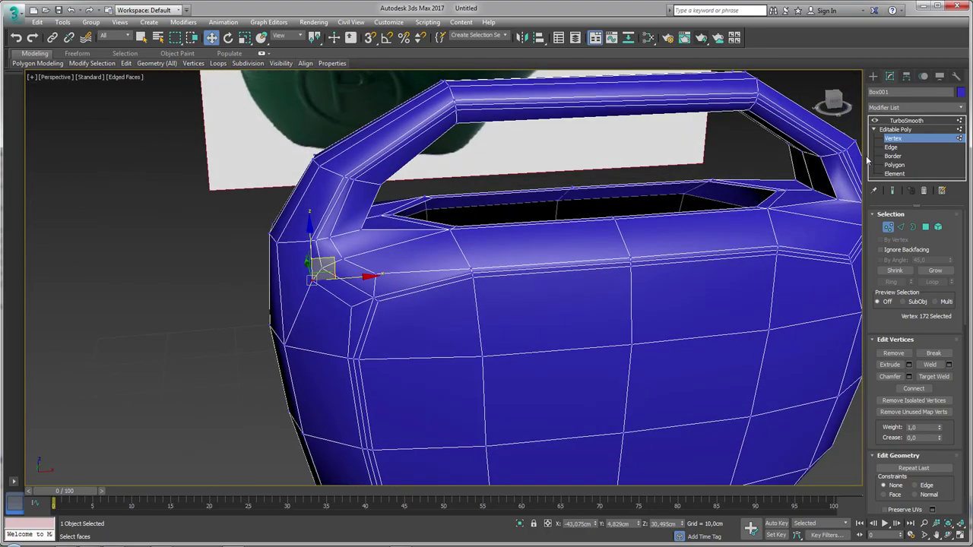
left_click(898, 137)
left_click(906, 120)
middle_click_drag(654, 234, 641, 257, "alt")
middle_click_drag(351, 296, 479, 259, "alt")
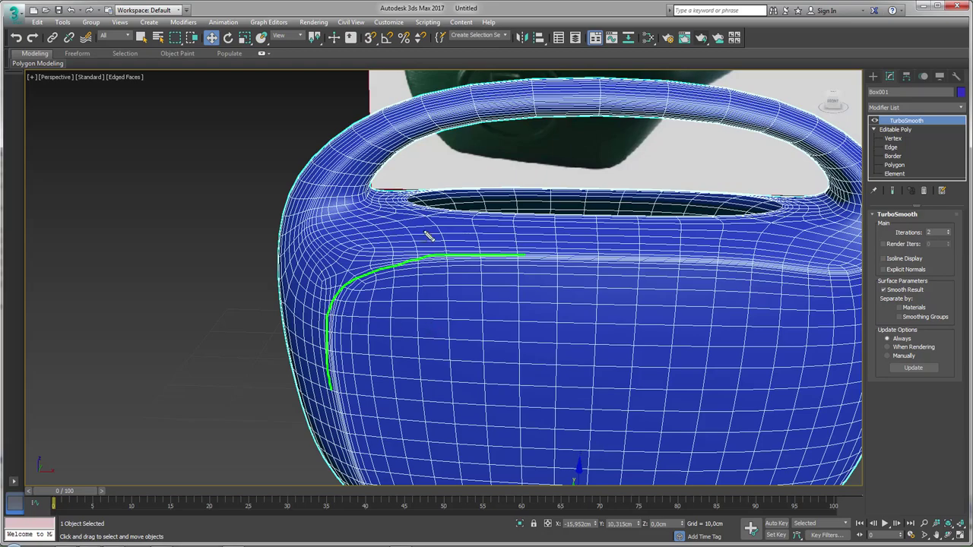
scroll(563, 378, "down", 2)
scroll(550, 373, "down", 5)
mouse_move(456, 297)
middle_mouse_down("alt")
mouse_move(456, 255)
mouse_move(386, 323)
middle_mouse_up("alt")
left_click(893, 138)
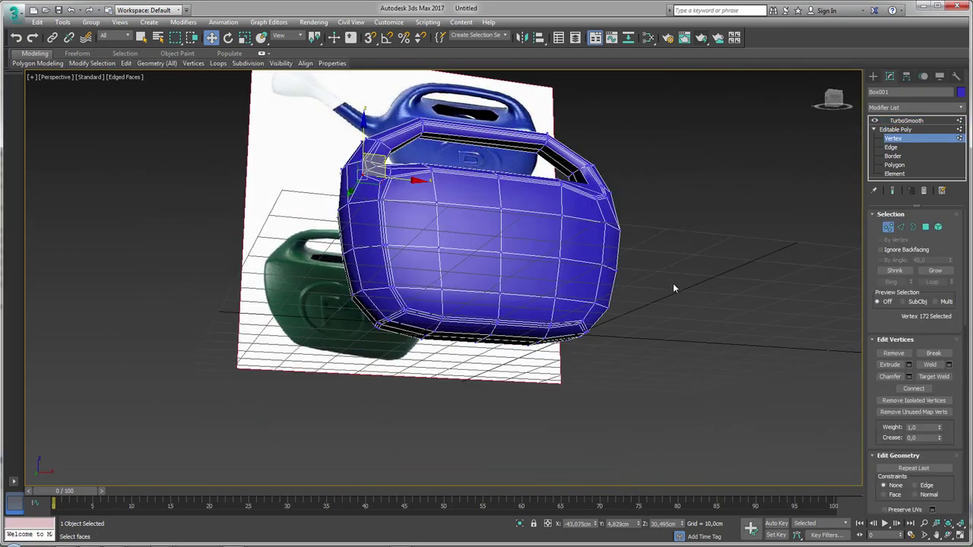
Step: In Front view, scale the bottom row of vertices flat so the can's base lies level
middle_click_drag(673, 283, 635, 307, "alt")
key("f")
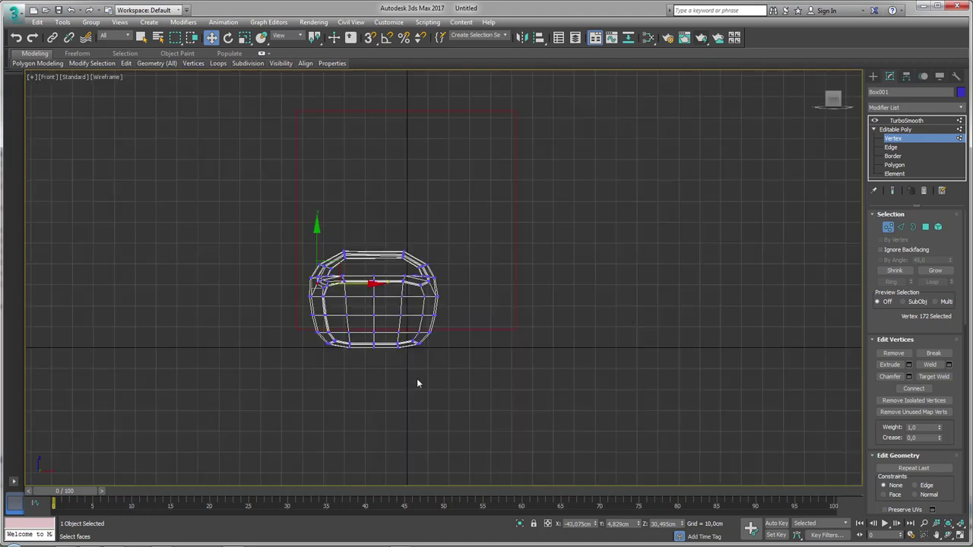
scroll(417, 380, "up", 5)
left_click_drag(548, 378, 156, 271)
key("r")
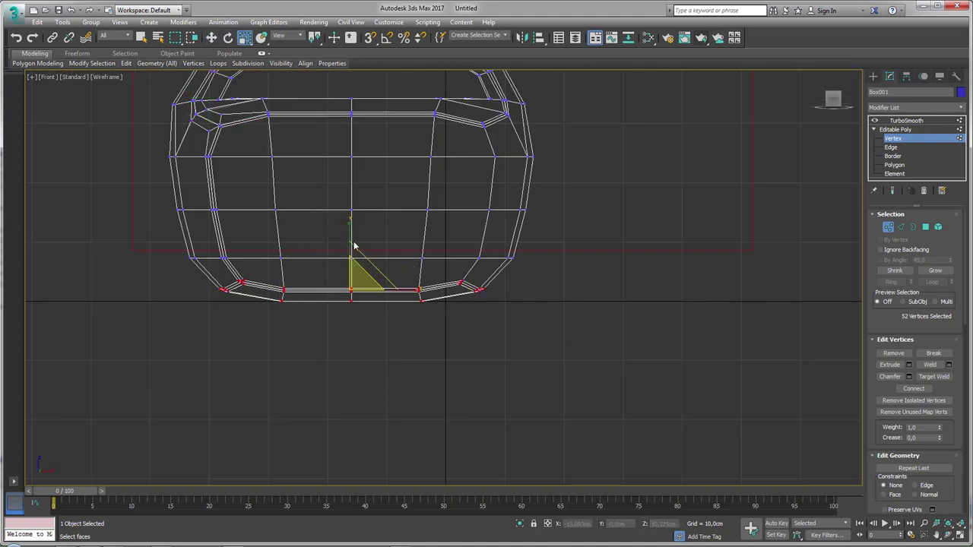
left_click_drag(354, 243, 368, 353)
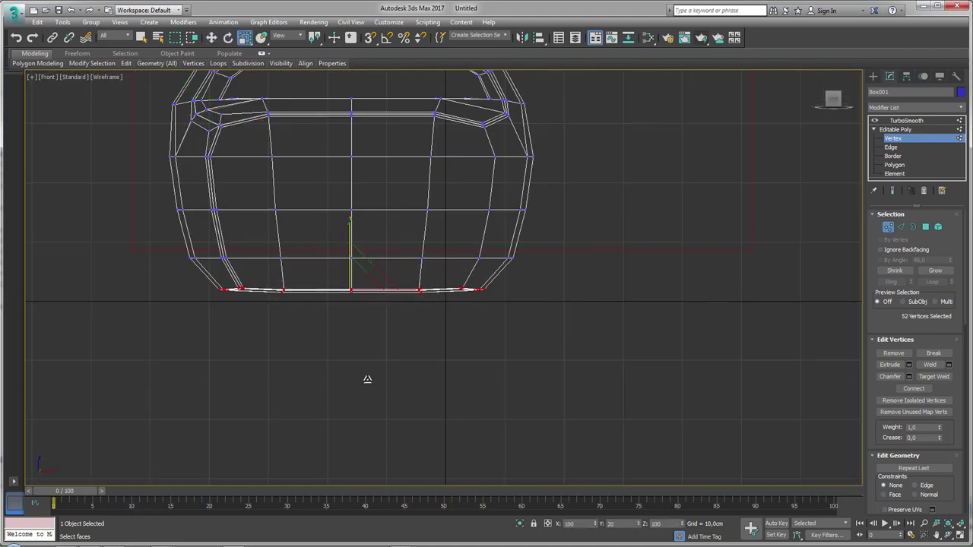
Step: Leave vertex editing and view the smoothed can in Perspective with the edge display toggled
left_click(894, 130)
left_click(906, 120)
mouse_move(566, 209)
middle_mouse_down()
mouse_move(571, 254)
mouse_move(536, 220)
mouse_move(523, 263)
mouse_move(565, 230)
mouse_move(548, 250)
middle_mouse_up()
key("p")
key("F4")
key("F4")
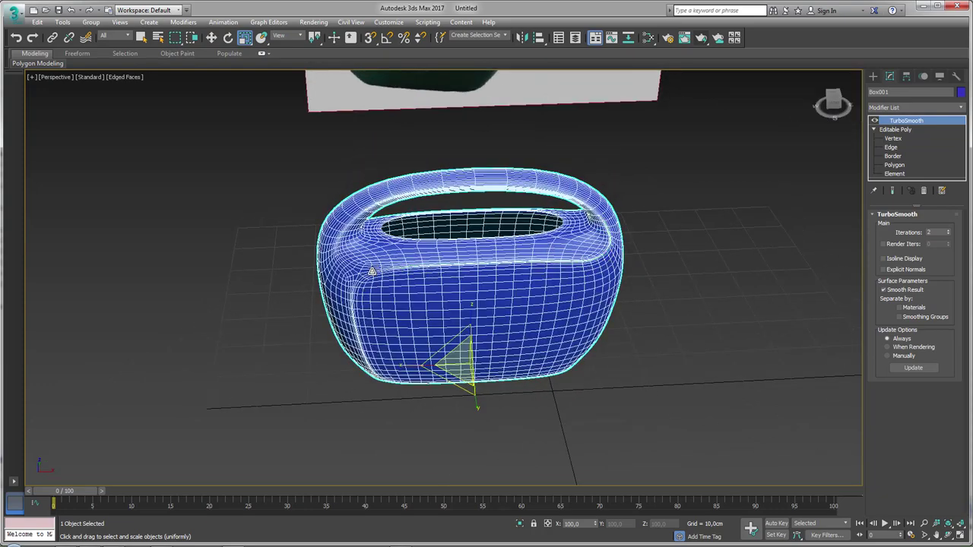
mouse_move(373, 282)
middle_mouse_down("alt")
mouse_move(360, 291)
mouse_move(311, 272)
mouse_move(365, 274)
middle_mouse_up("alt")
Step: Turn off TurboSmooth and select an edge on the can body's cage
left_click(875, 120)
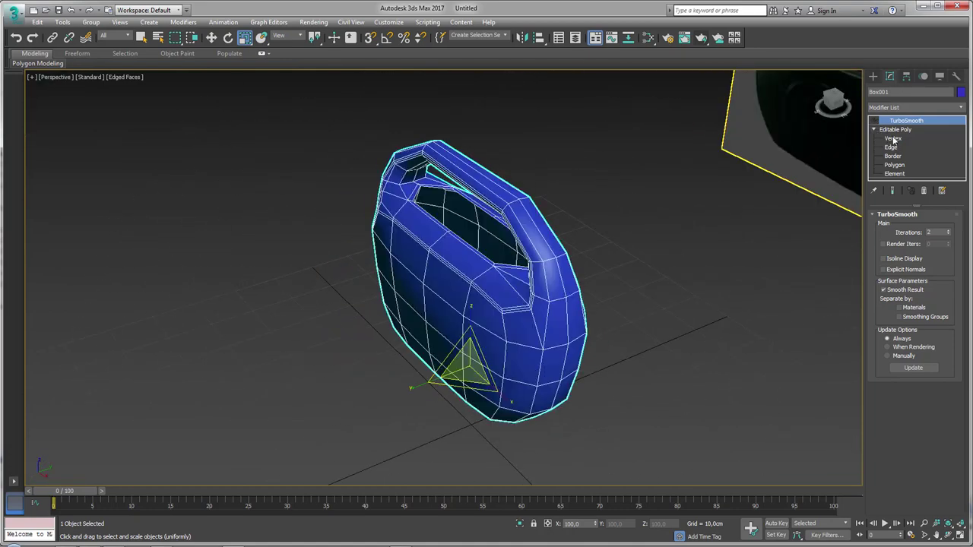
left_click(896, 129)
left_click(891, 147)
scroll(593, 270, "up", 5)
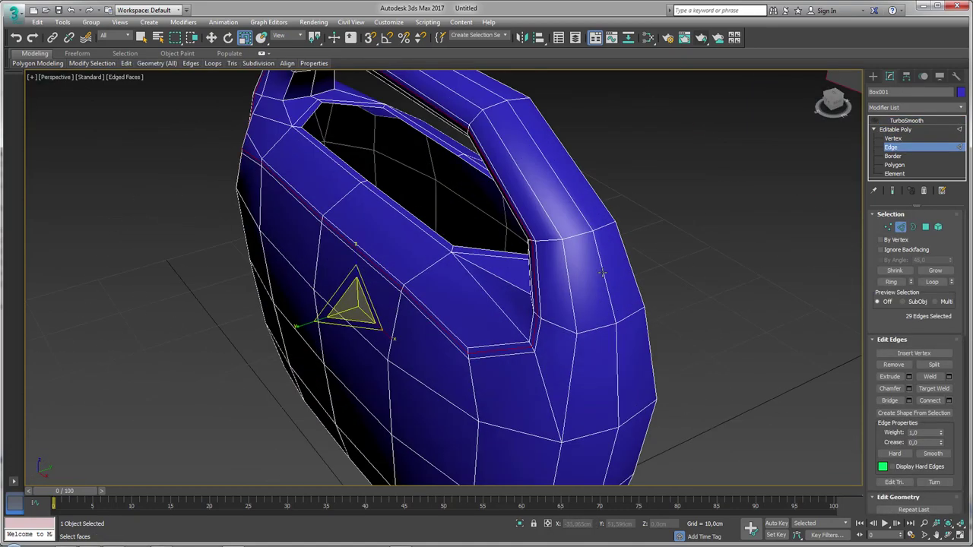
left_click(602, 272)
middle_click_drag(657, 312, 602, 291, "alt")
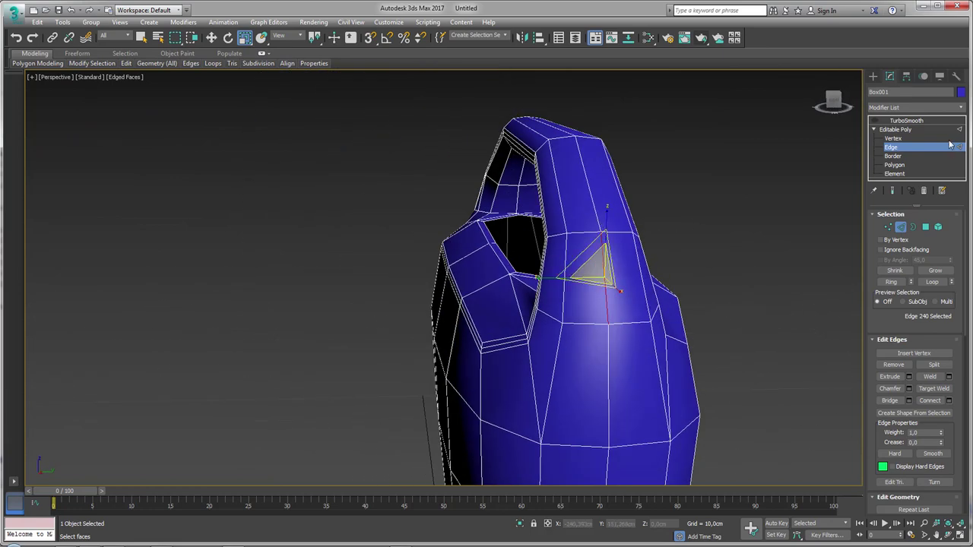
Step: Add a Symmetry modifier mirroring the body across Y with Flip enabled
left_click(963, 110)
scroll(928, 365, "down", 10)
scroll(932, 395, "down", 5)
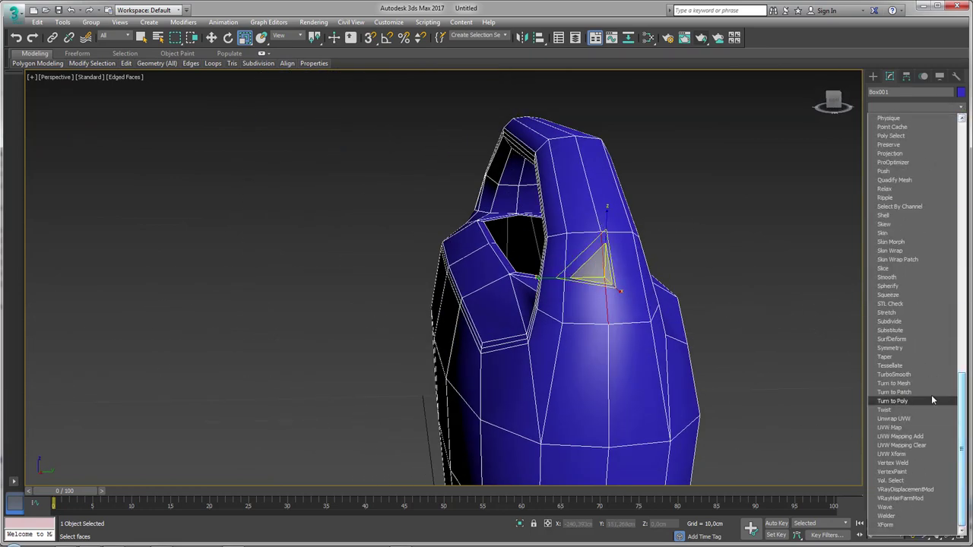
left_click(902, 350)
scroll(588, 261, "down", 5)
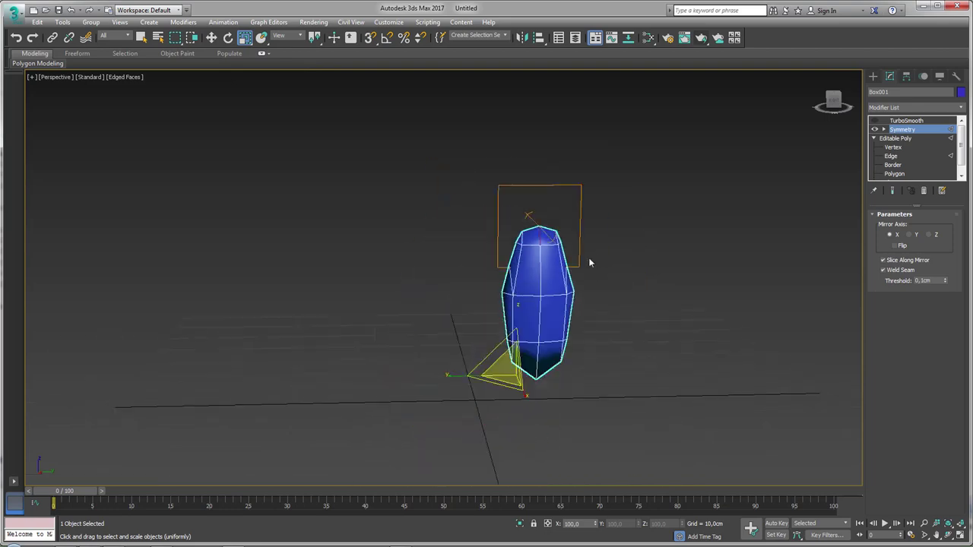
middle_click_drag(589, 261, 827, 295, "alt")
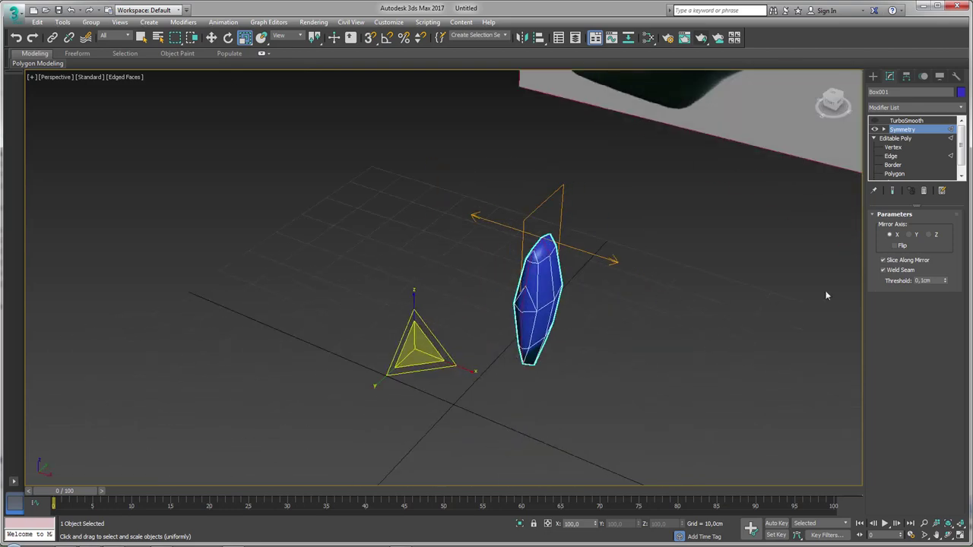
left_click(909, 236)
left_click(896, 246)
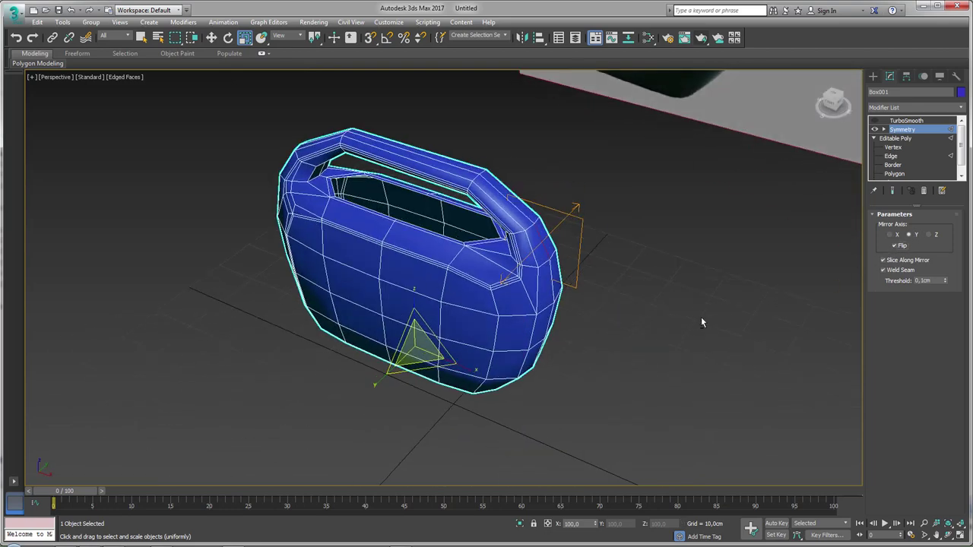
middle_click_drag(699, 317, 689, 297, "alt")
Step: Collapse the Symmetry modifier into the Editable Poly and check the mirrored can
right_click(517, 230)
left_click(471, 280)
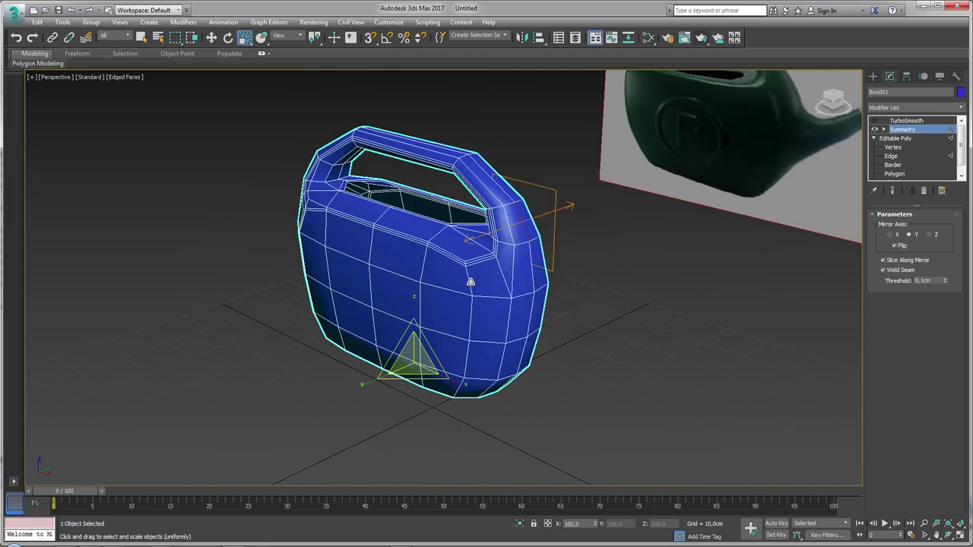
right_click(906, 130)
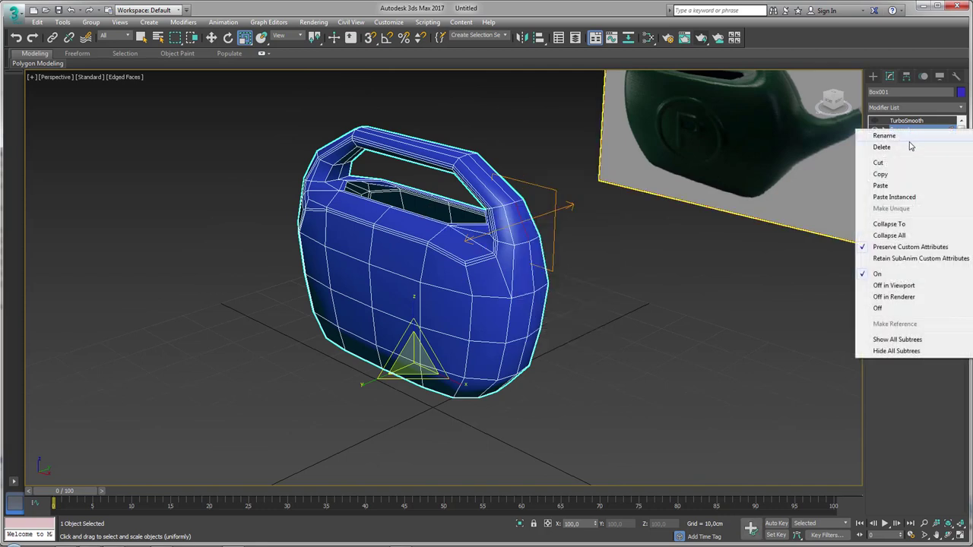
left_click(888, 224)
left_click(532, 320)
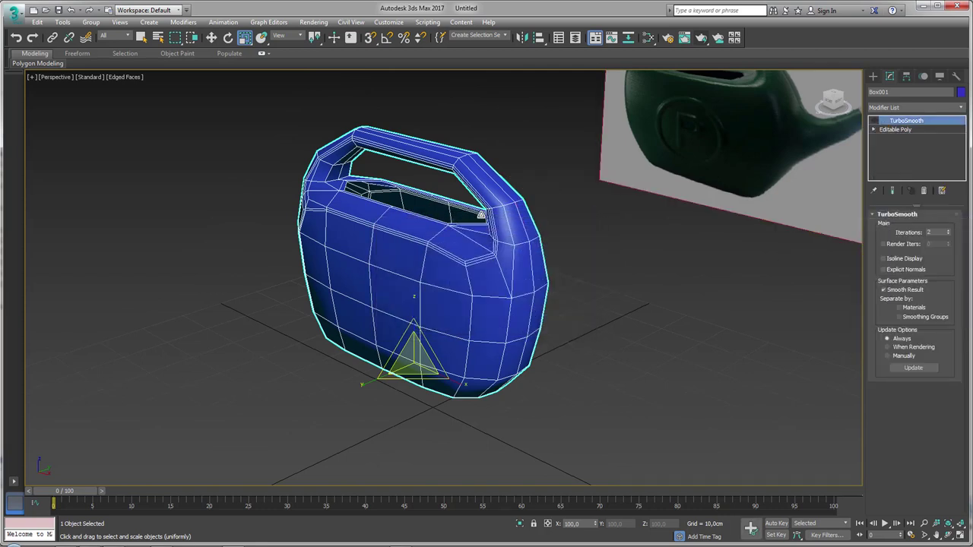
middle_click_drag(546, 298, 660, 256, "alt")
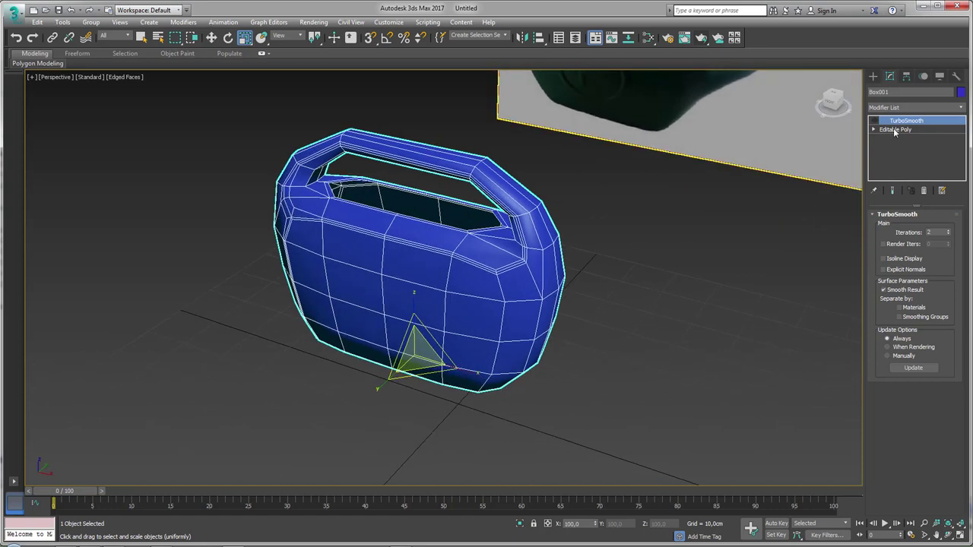
middle_click_drag(844, 255, 522, 206, "alt")
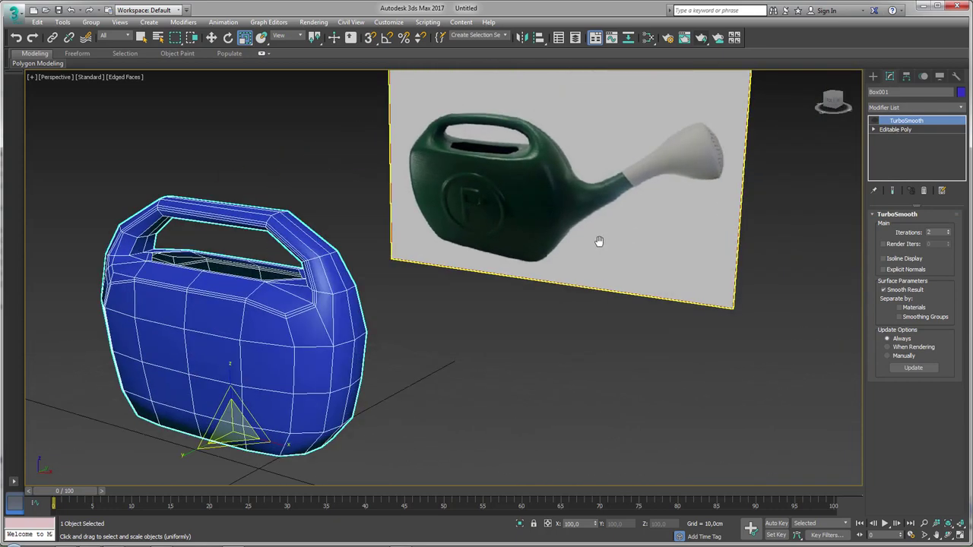
middle_click_drag(603, 173, 761, 183, "alt")
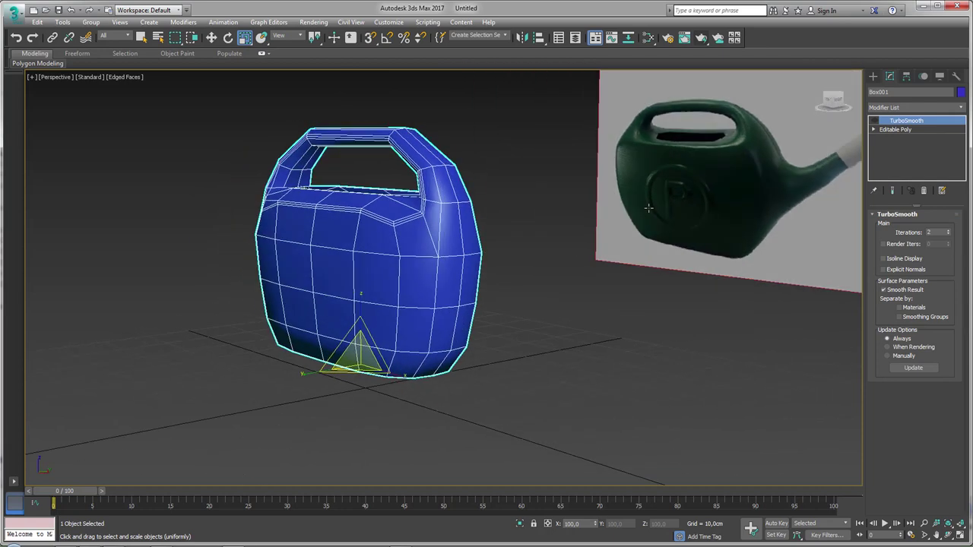
left_click(874, 130)
Step: Bevel four side polygons outward into a spout stub and tilt it upward
left_click(893, 138)
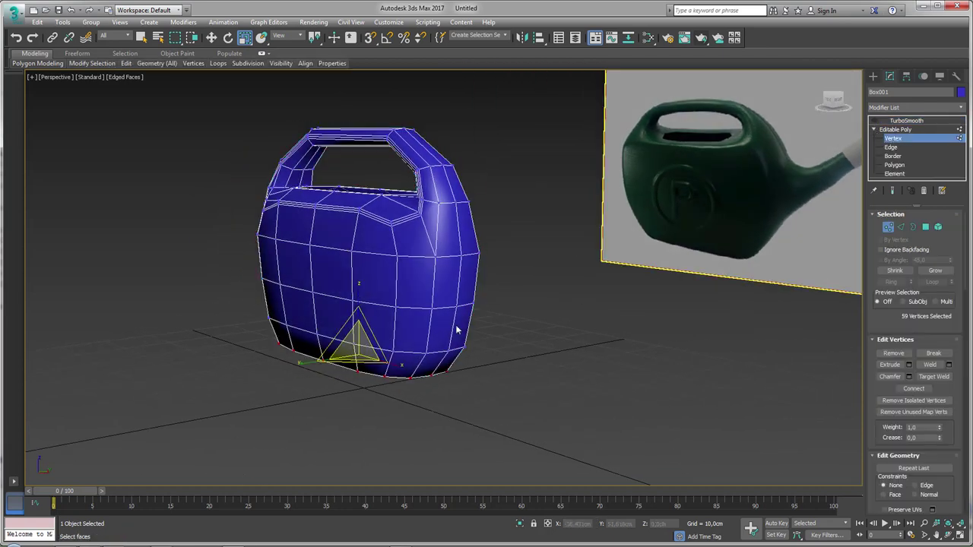
left_click_drag(454, 314, 498, 317)
middle_click_drag(497, 317, 577, 304, "alt")
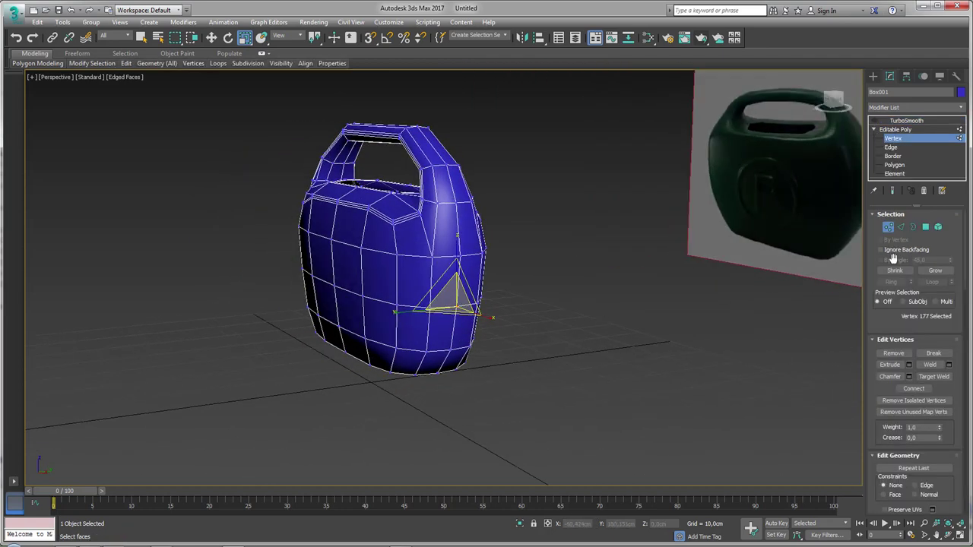
left_click(926, 228)
left_click(891, 376)
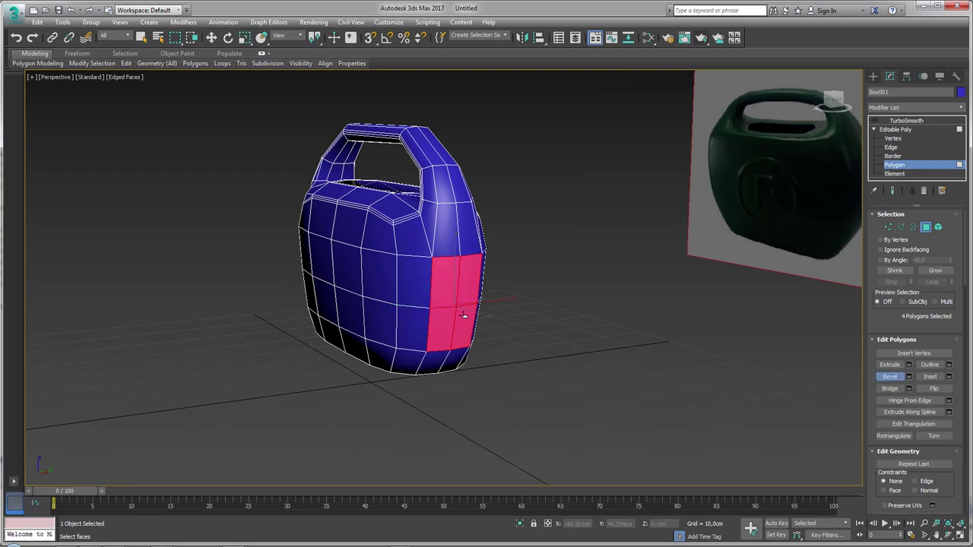
left_click_drag(459, 300, 478, 292)
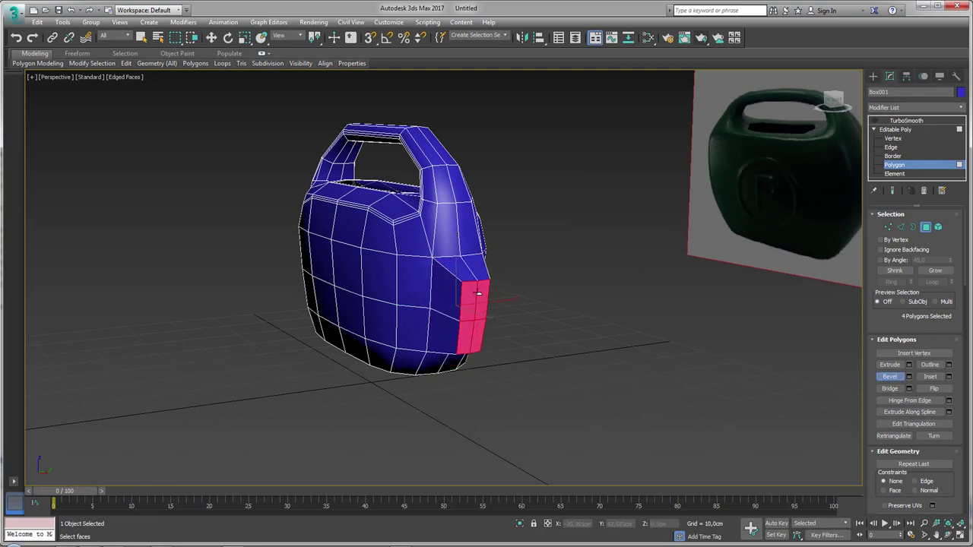
key("e")
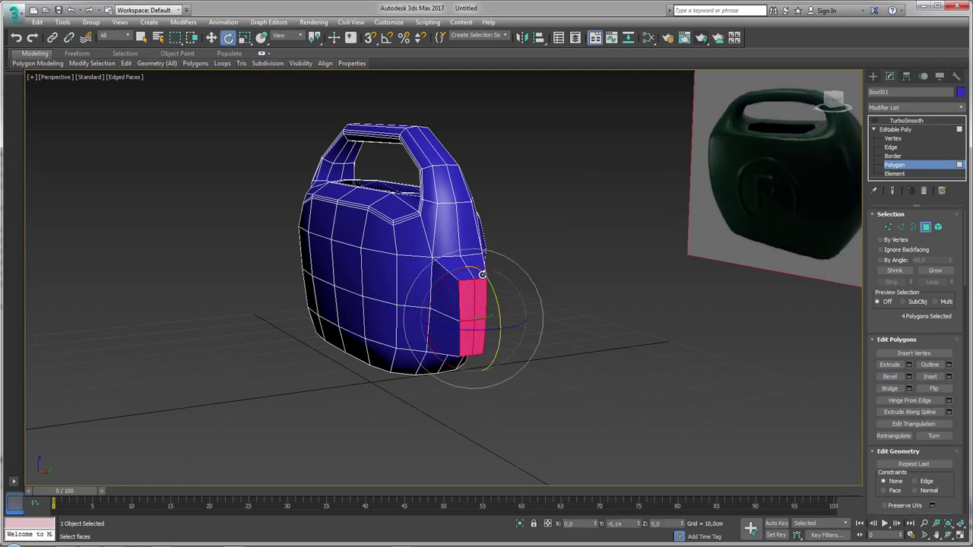
left_click_drag(479, 272, 474, 259)
key("r")
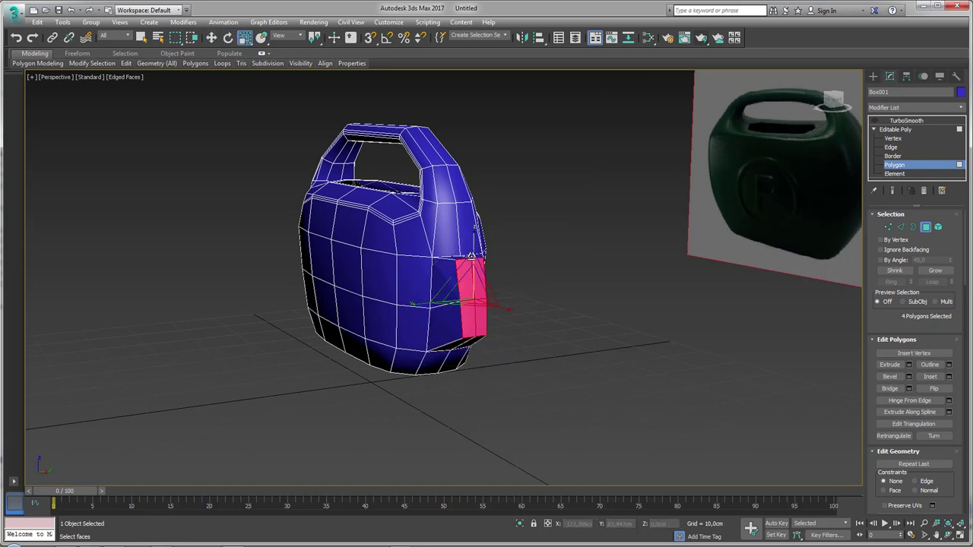
middle_click_drag(473, 257, 410, 258, "alt")
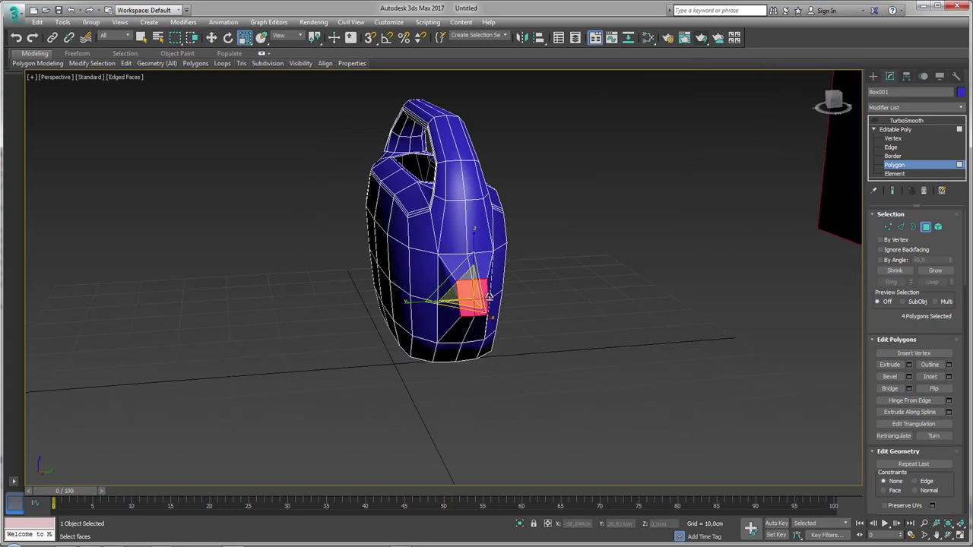
scroll(456, 293, "up", 4)
Step: Remove the four edges across the stub's end and make the end face a regular polygon with GeoPoly
left_click(889, 227)
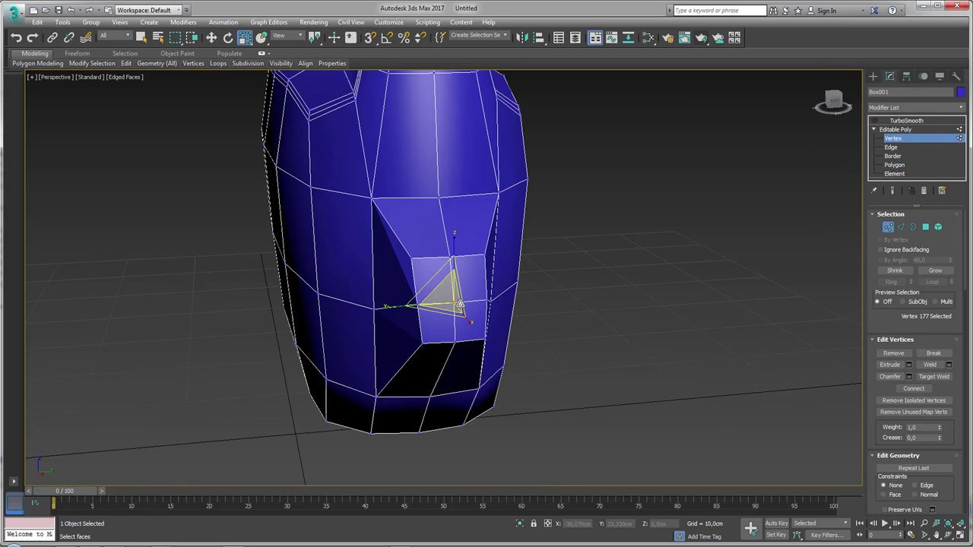
left_click(900, 227)
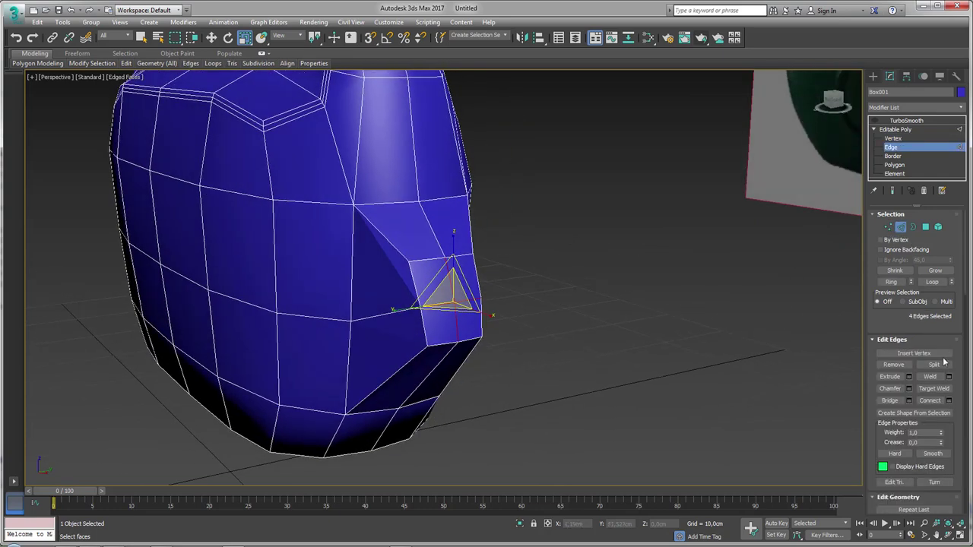
left_click(894, 365)
middle_click_drag(595, 322, 598, 317, "alt")
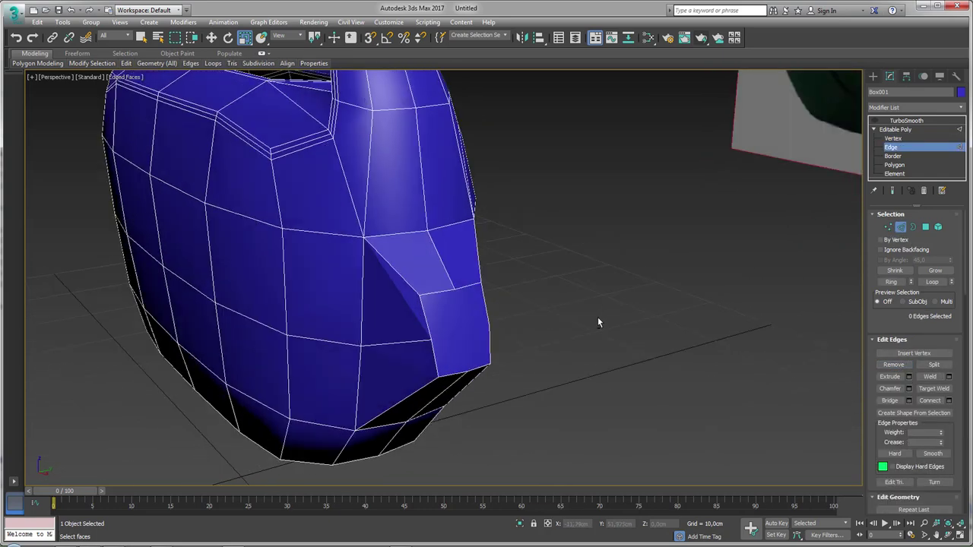
left_click(925, 227)
left_click(477, 323)
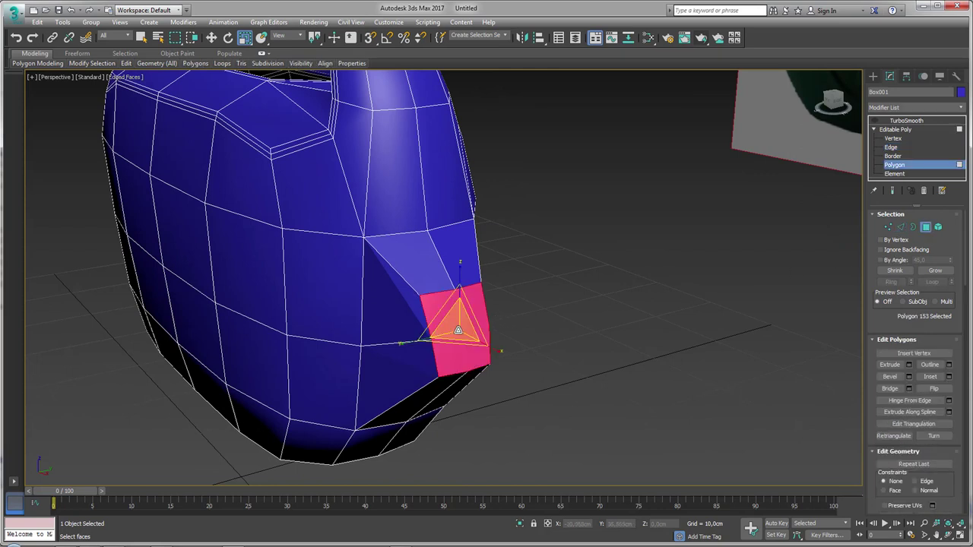
mouse_move(195, 64)
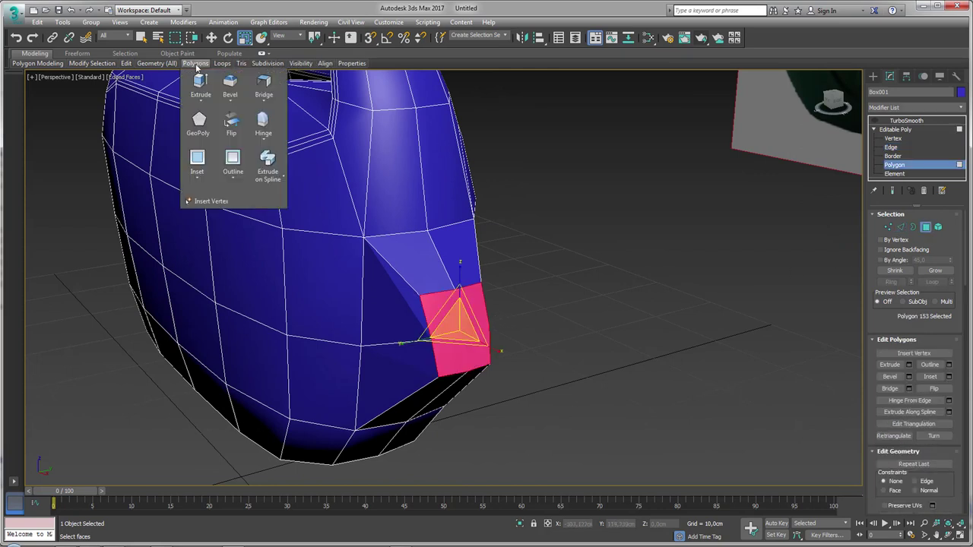
left_click(200, 126)
mouse_move(571, 293)
middle_mouse_down("alt")
mouse_move(584, 289)
mouse_move(628, 324)
mouse_move(461, 330)
mouse_move(504, 339)
mouse_move(485, 309)
middle_mouse_up("alt")
Step: Move the stub's end face toward the reference spout, delete it, and extrude the open border into a new segment
key("w")
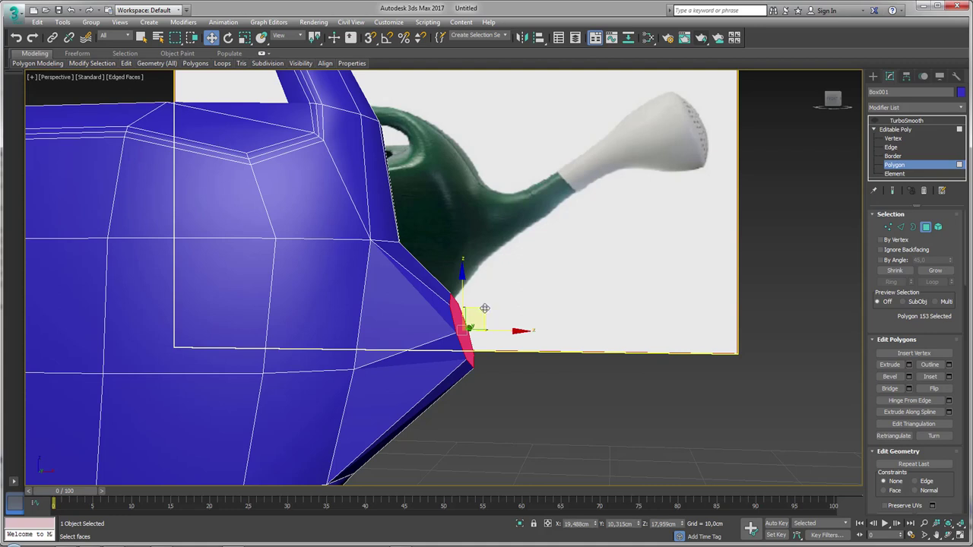
left_click_drag(485, 308, 464, 273)
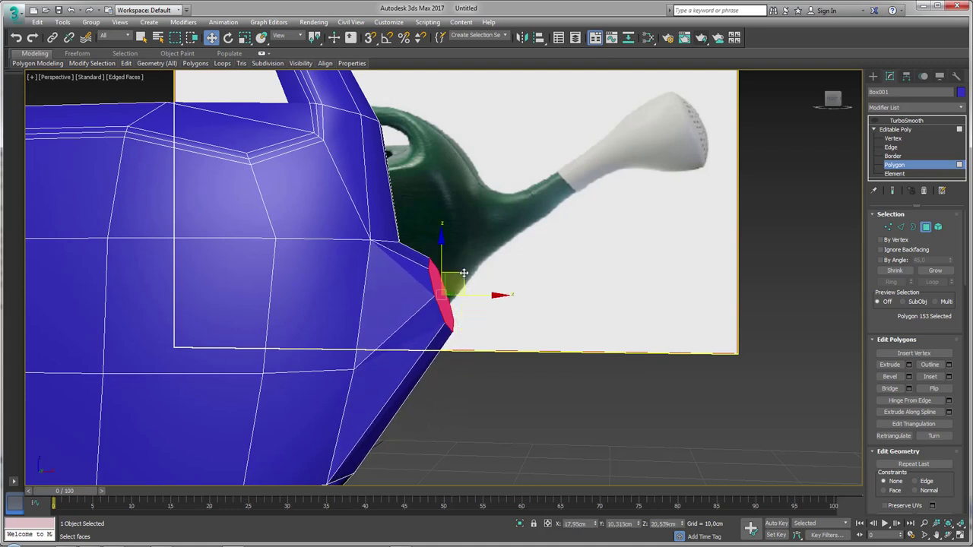
key("Delete")
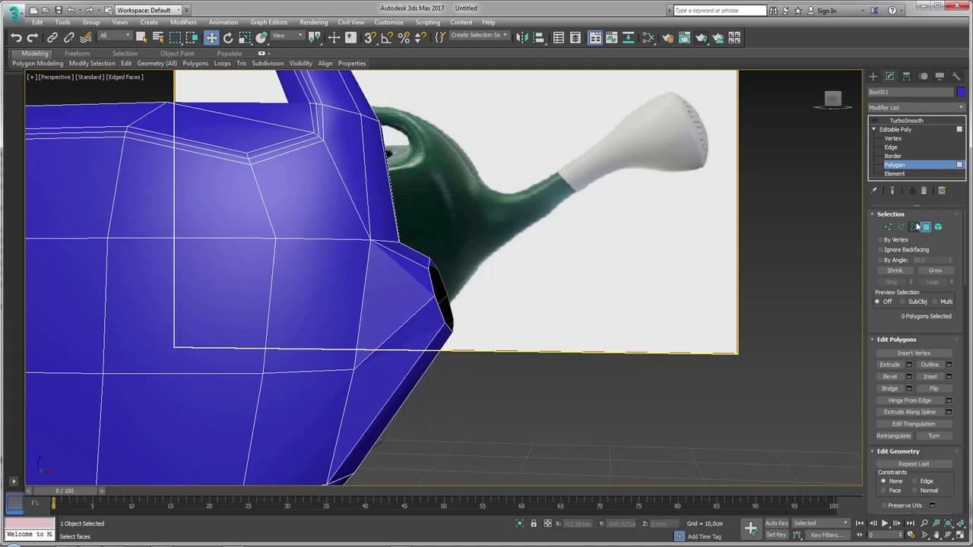
left_click(914, 226)
left_click(445, 335)
mouse_move(460, 273)
left_mouse_down("shift")
mouse_move(549, 216)
mouse_move(545, 252)
left_mouse_up("shift")
key("e")
key("r")
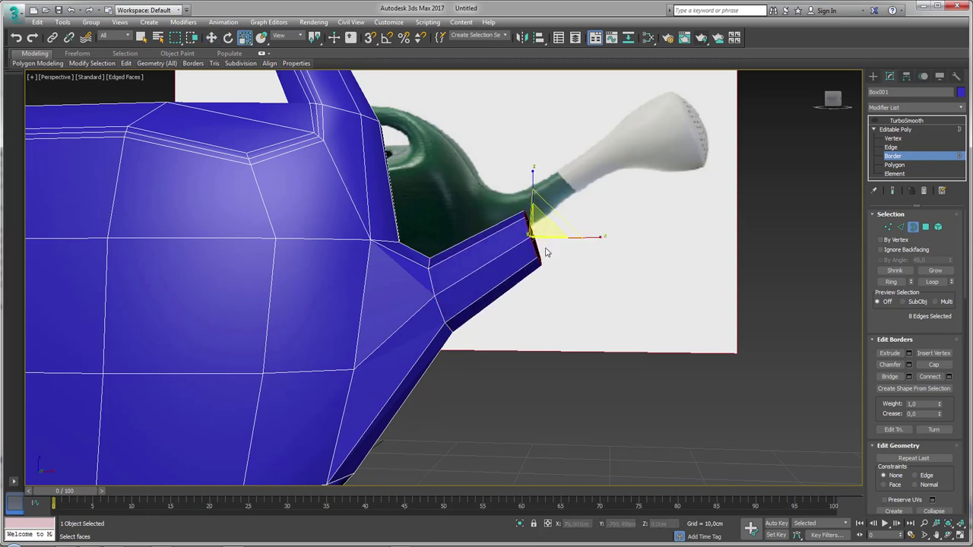
Step: In Front view, tilt the spout end slightly upward and select the eight tip polygons
key("f")
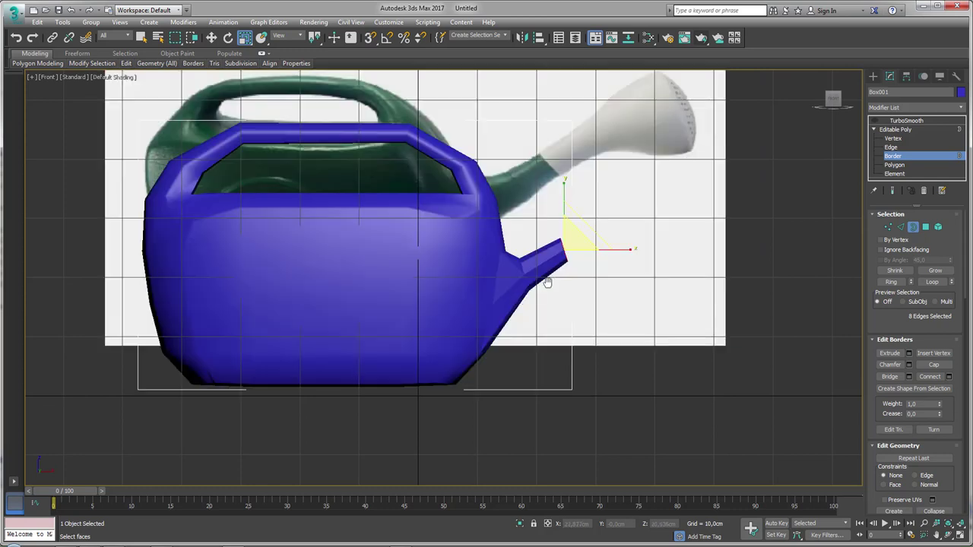
middle_click_drag(548, 282, 543, 274)
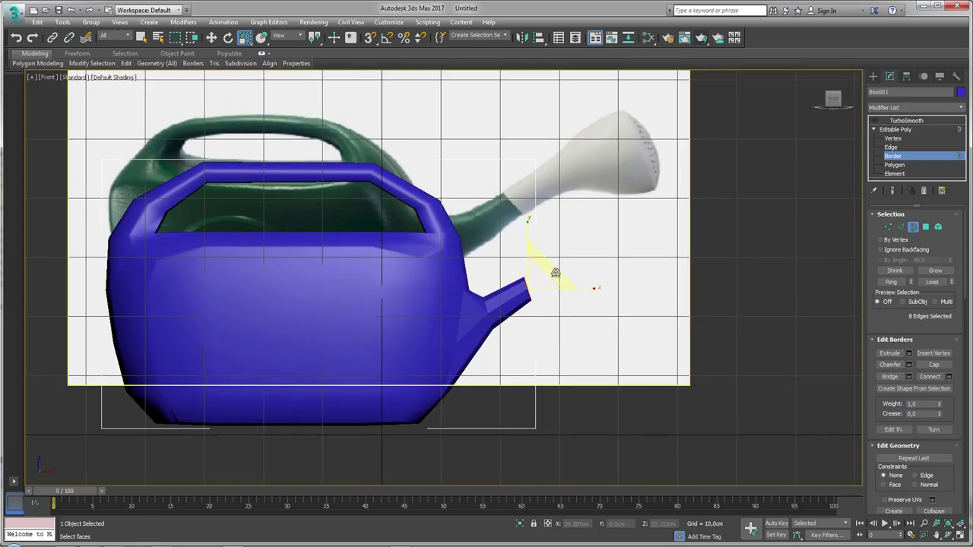
key("e")
left_click_drag(569, 260, 561, 252)
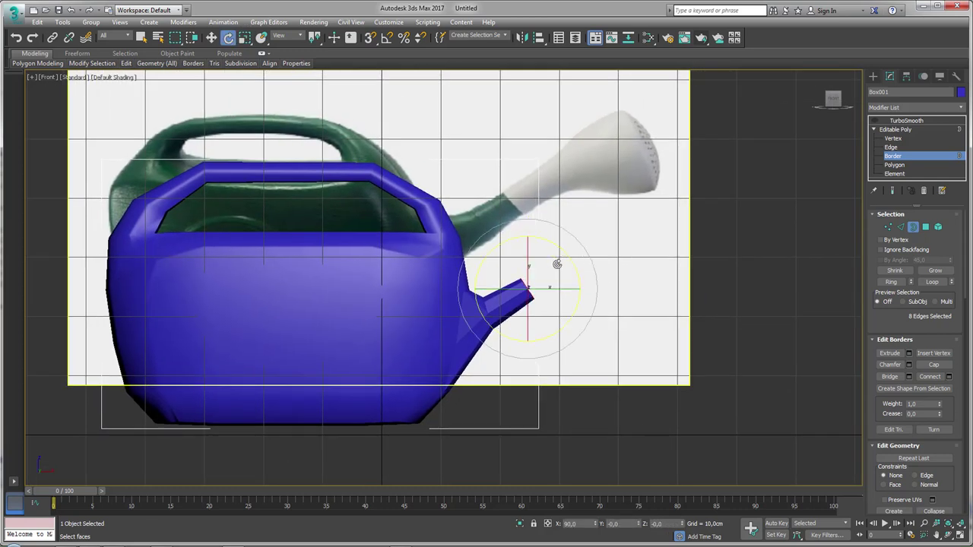
key("4")
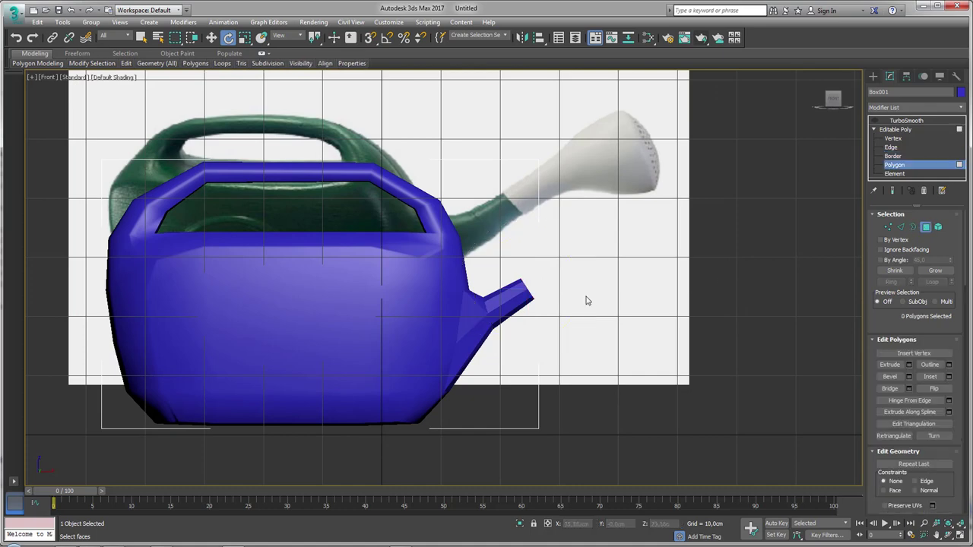
mouse_move(585, 274)
left_mouse_down()
mouse_move(539, 296)
mouse_move(529, 283)
mouse_move(543, 266)
left_mouse_up()
key("r")
key("w")
Step: Shift the can's left-half vertices right, then pull all but the middle column further right
scroll(595, 247, "down", 1)
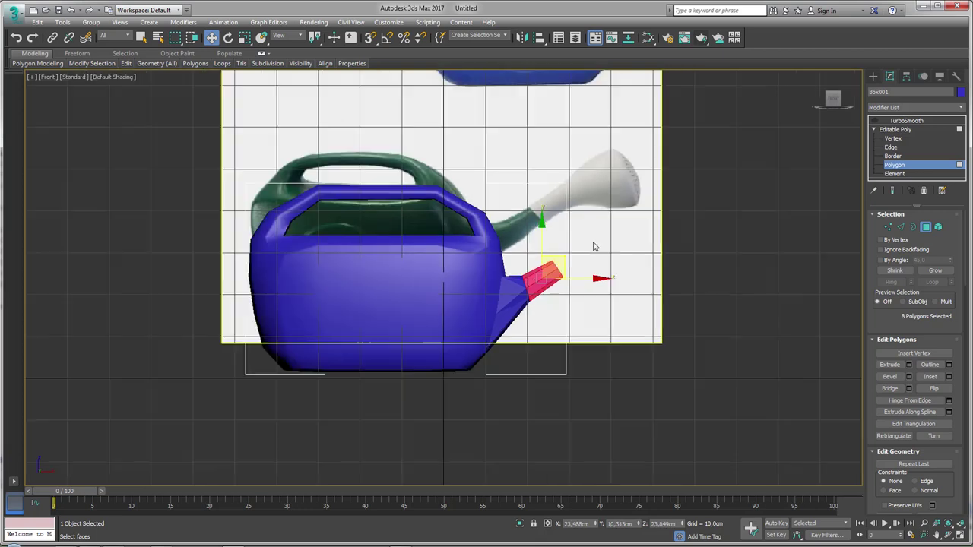
mouse_move(595, 247)
middle_mouse_down()
mouse_move(321, 247)
mouse_move(471, 249)
middle_mouse_up()
left_click(888, 227)
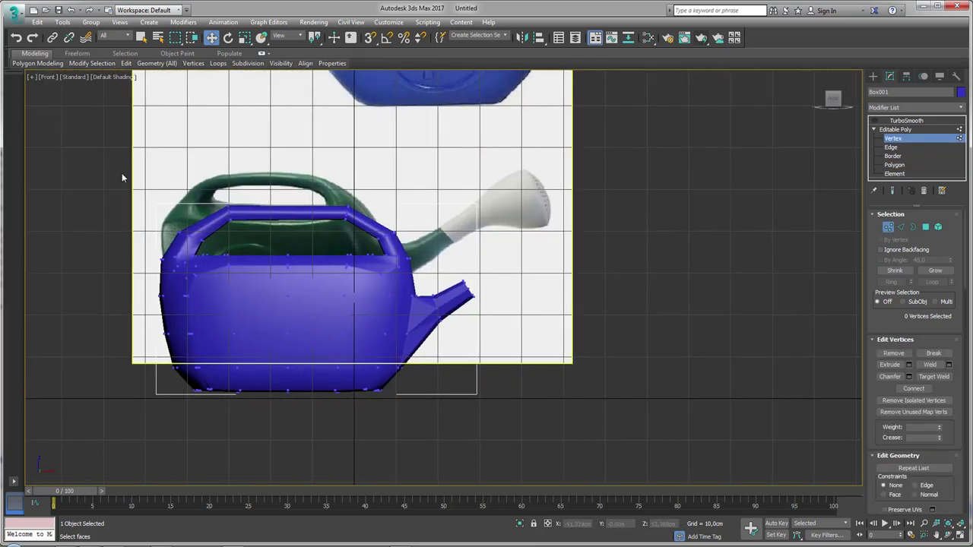
left_click_drag(307, 439, 306, 437)
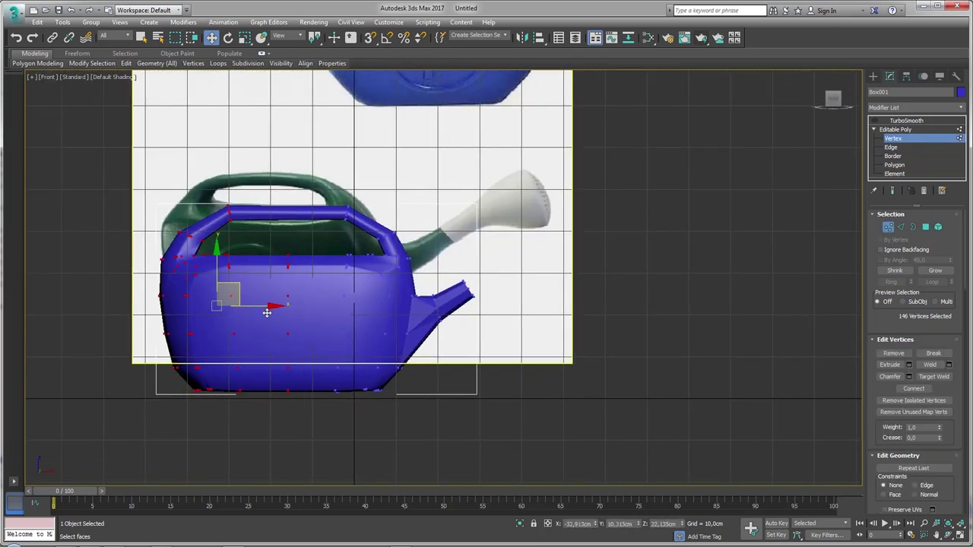
key("F4")
left_click_drag(270, 307, 290, 308)
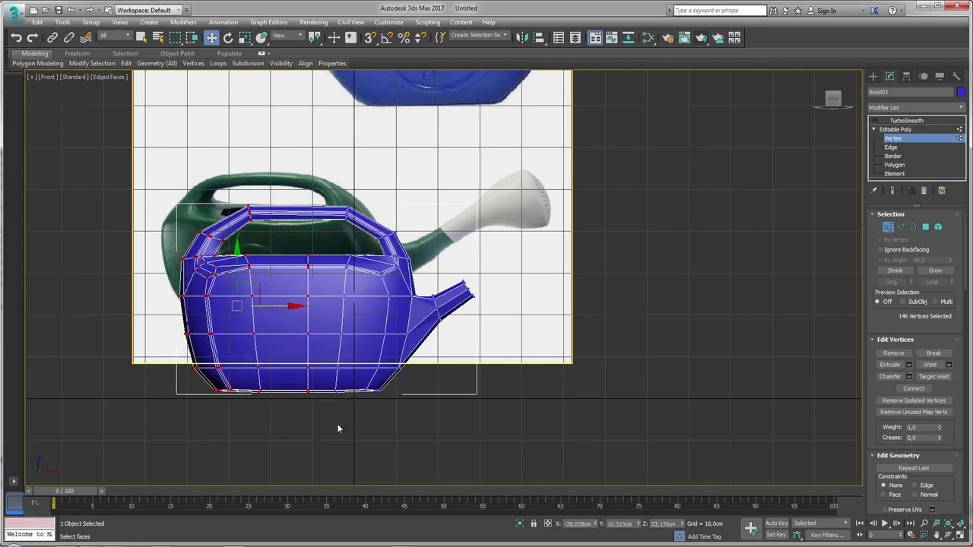
left_click_drag(277, 251, 275, 248, "alt")
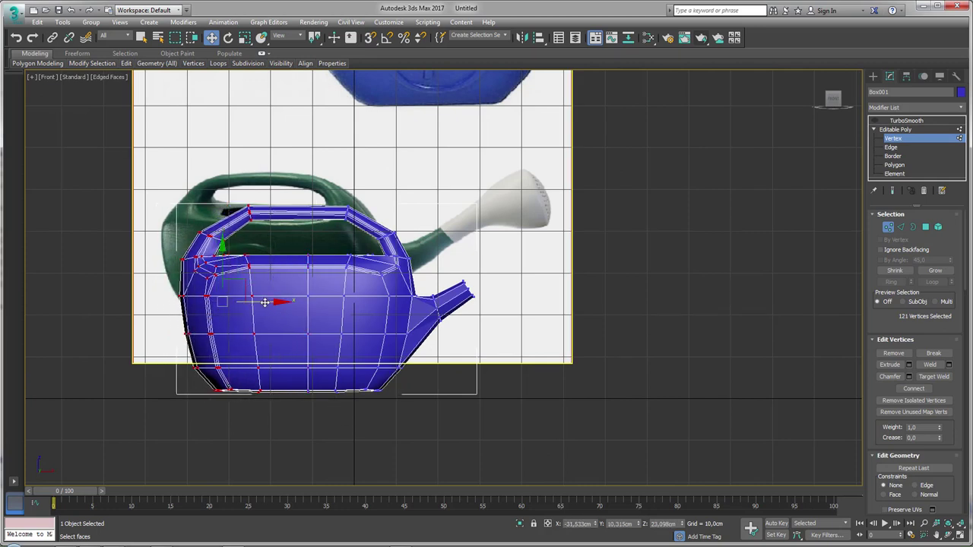
left_click_drag(265, 302, 286, 302)
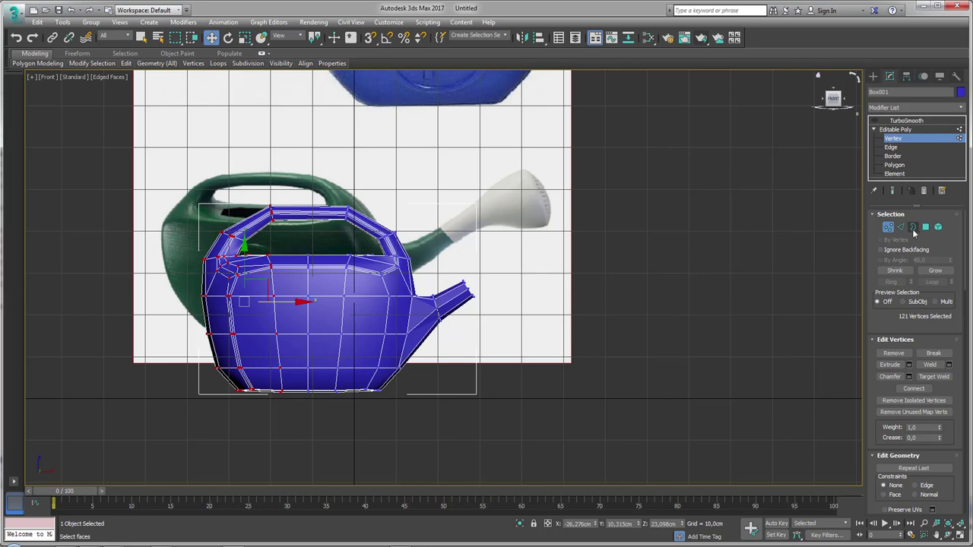
Step: Extrude the spout border into a longer segment and scale its end up into a flare
left_click(913, 227)
scroll(479, 284, "up", 2)
scroll(479, 284, "up", 2)
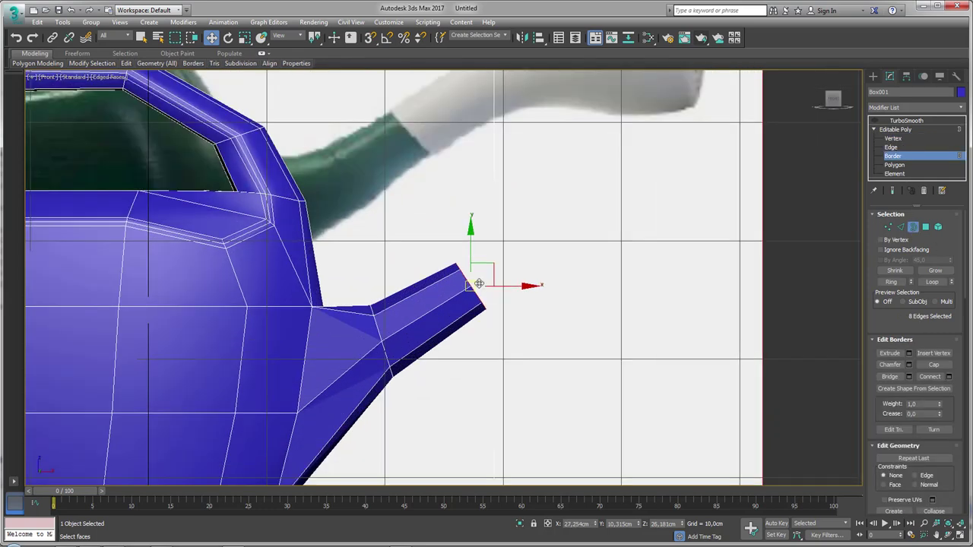
scroll(487, 278, "down", 3)
scroll(487, 274, "up", 3)
mouse_move(488, 272)
left_mouse_down("shift")
mouse_move(581, 222)
mouse_move(612, 219)
mouse_move(558, 228)
left_mouse_up("shift")
key("e")
key("w")
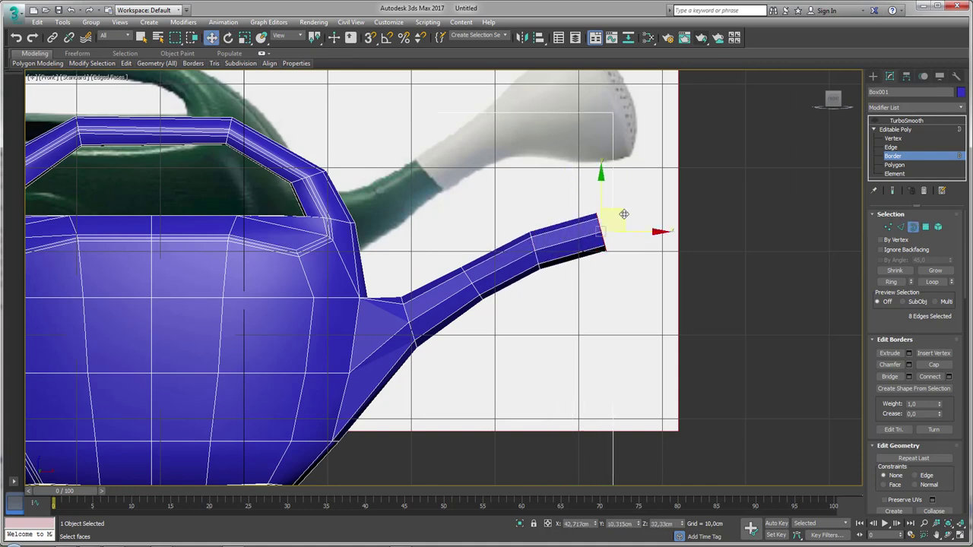
key("r")
left_click_drag(616, 218, 624, 138)
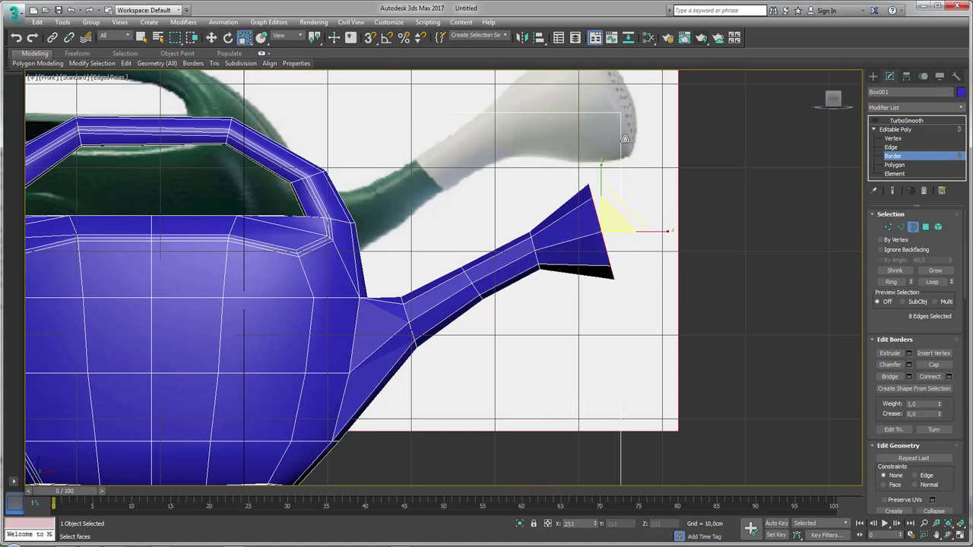
key("w")
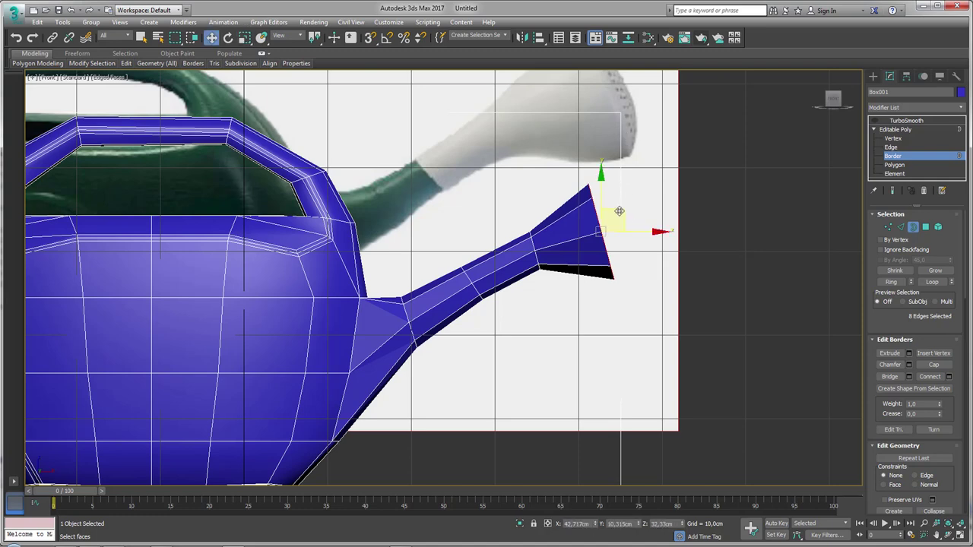
Step: Tilt the flared spout end slightly to align with the reference
scroll(539, 242, "down", 3)
key("e")
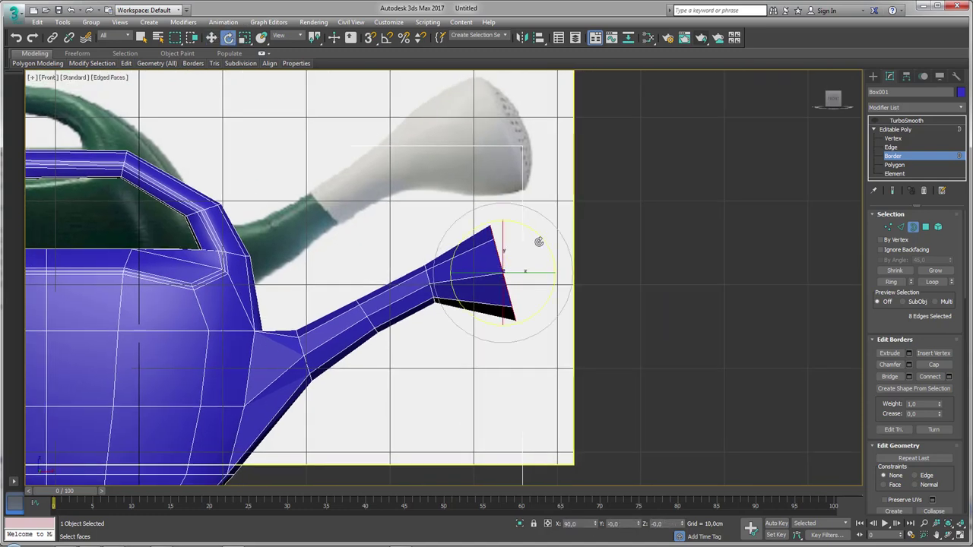
mouse_move(539, 242)
left_mouse_down()
mouse_move(523, 253)
mouse_move(535, 256)
left_mouse_up()
key("w")
key("e")
key("r")
key("w")
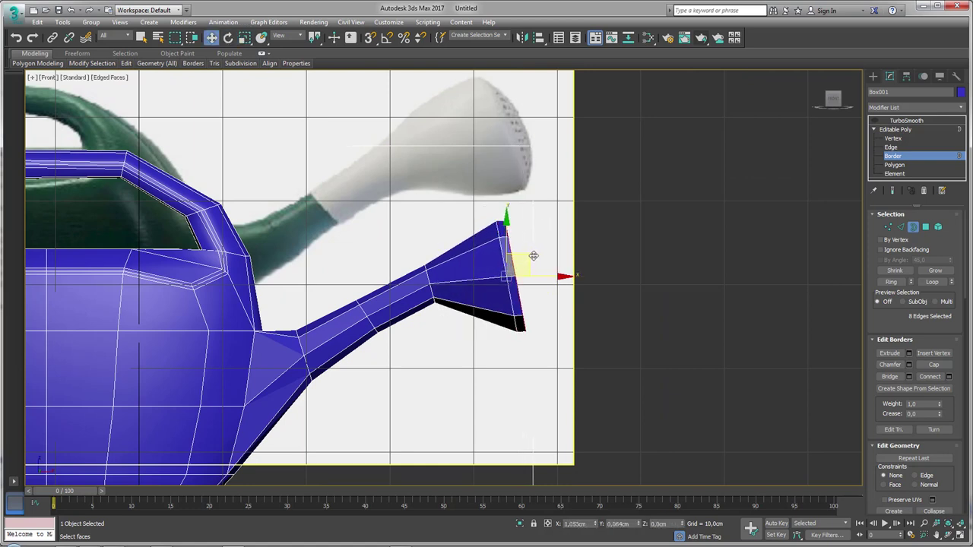
key("e")
key("r")
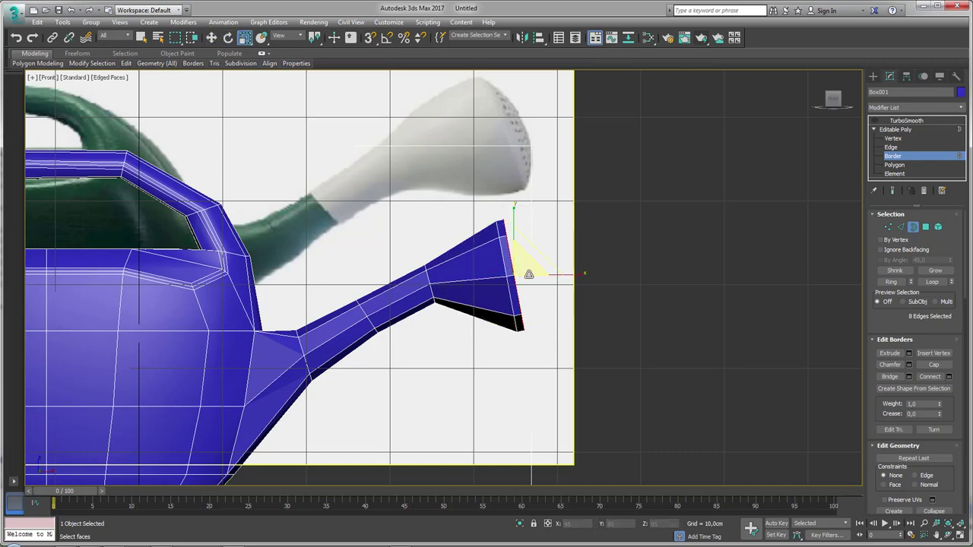
Step: Scale a new inward ring from the border, leaving a smaller octagonal opening in the flared tip
middle_click_drag(536, 280, 525, 258, "alt")
key("w")
scroll(540, 267, "up", 4)
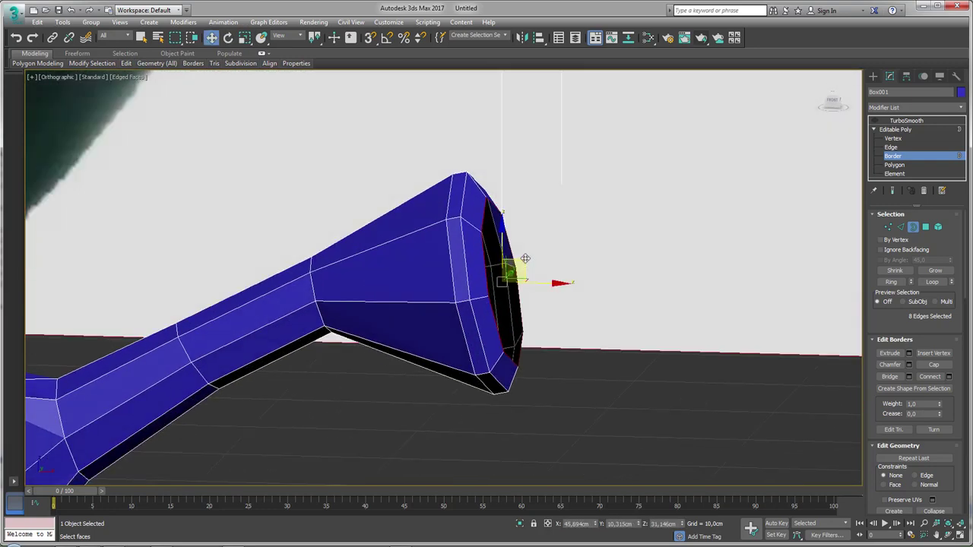
key("e")
key("r")
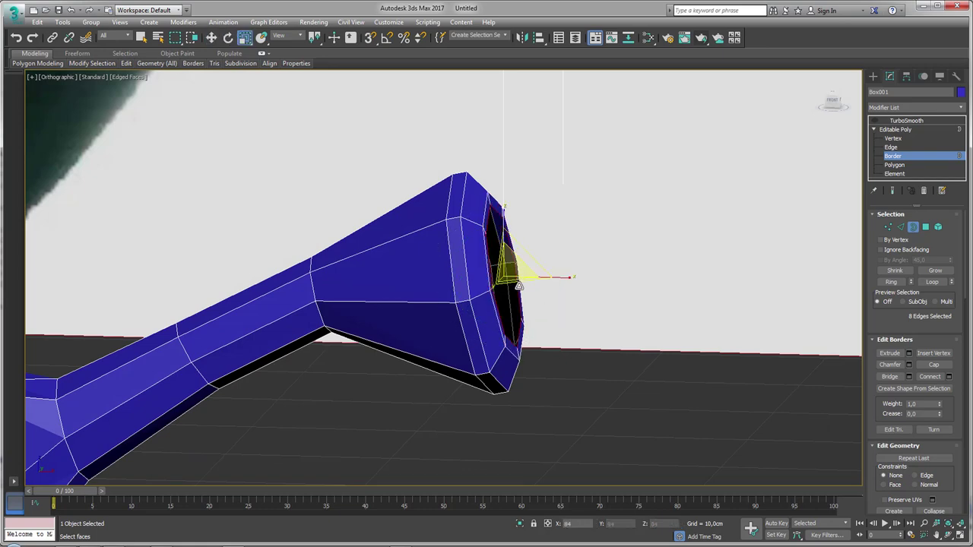
left_click_drag(519, 286, 525, 301)
mouse_move(524, 301)
middle_mouse_down("alt")
mouse_move(533, 273)
mouse_move(496, 336)
middle_mouse_up("alt")
key("w")
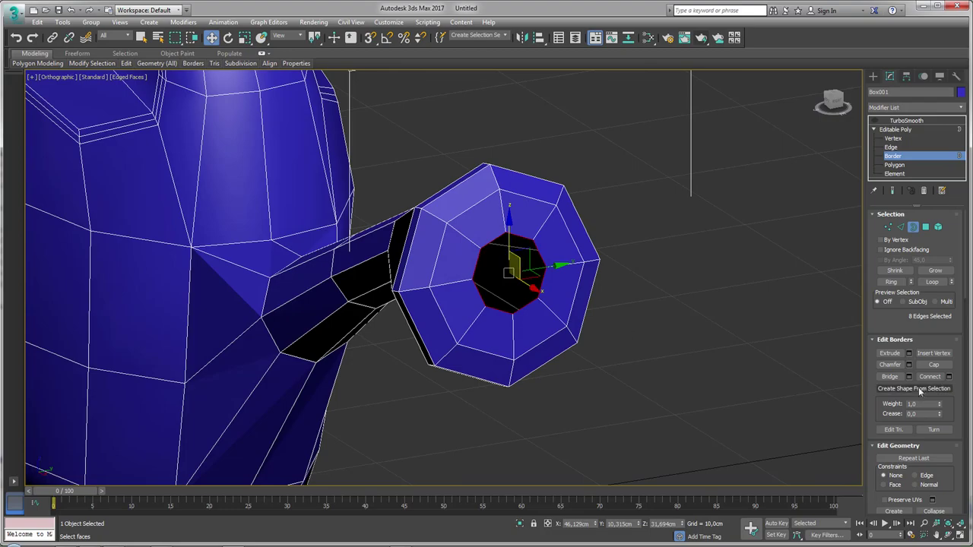
Step: Cap the flared spout opening and switch to vertex editing
left_click(933, 366)
middle_click_drag(575, 362, 618, 350, "alt")
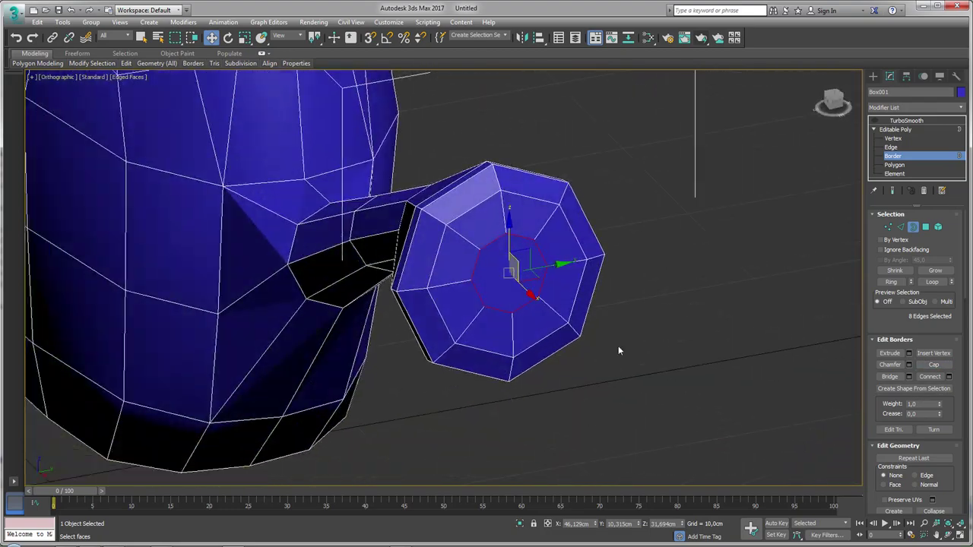
left_click(887, 227)
scroll(515, 191, "up", 3)
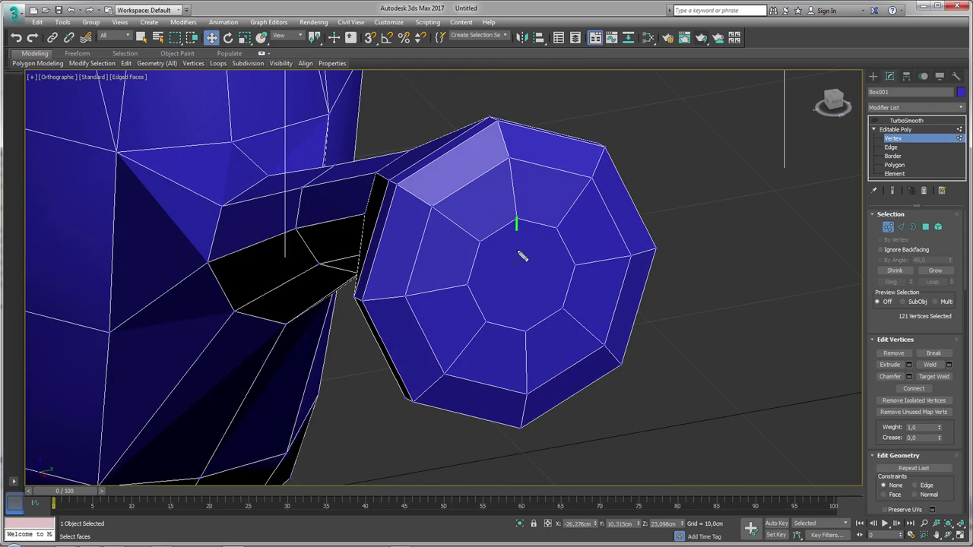
left_click(461, 284)
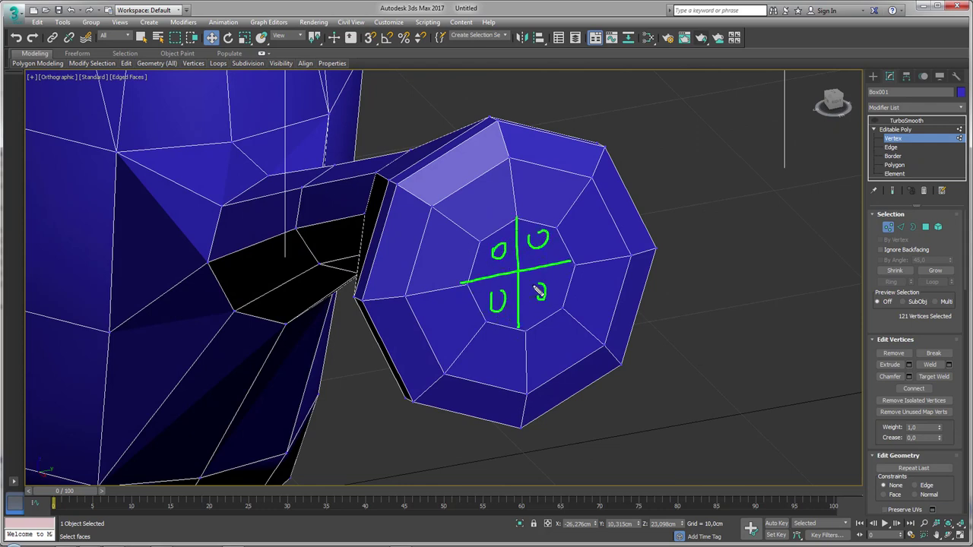
key("Escape")
Step: Connect the top and bottom vertices of the cap's inner octagon with a new edge
left_click(517, 219)
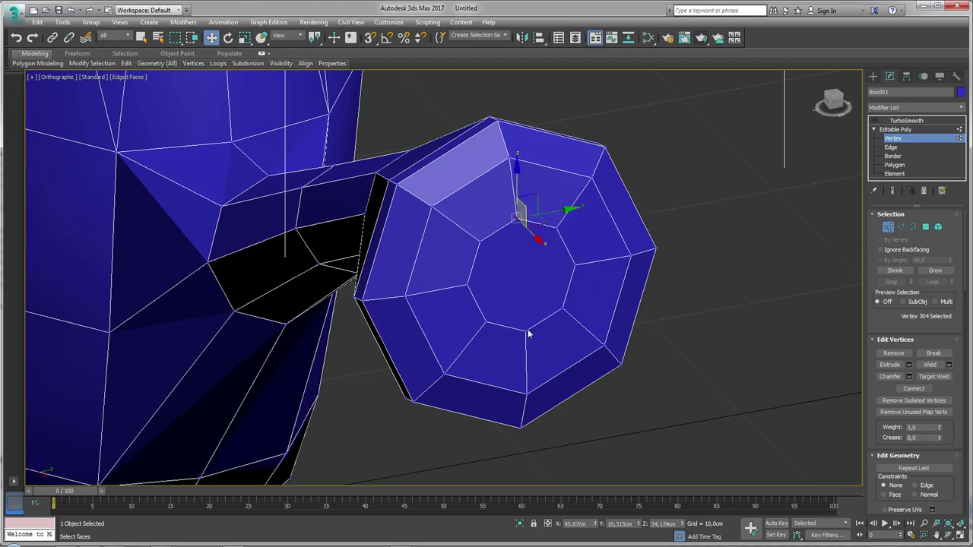
left_click(525, 331, "ctrl")
left_click(908, 387)
middle_click_drag(836, 376, 768, 353, "alt")
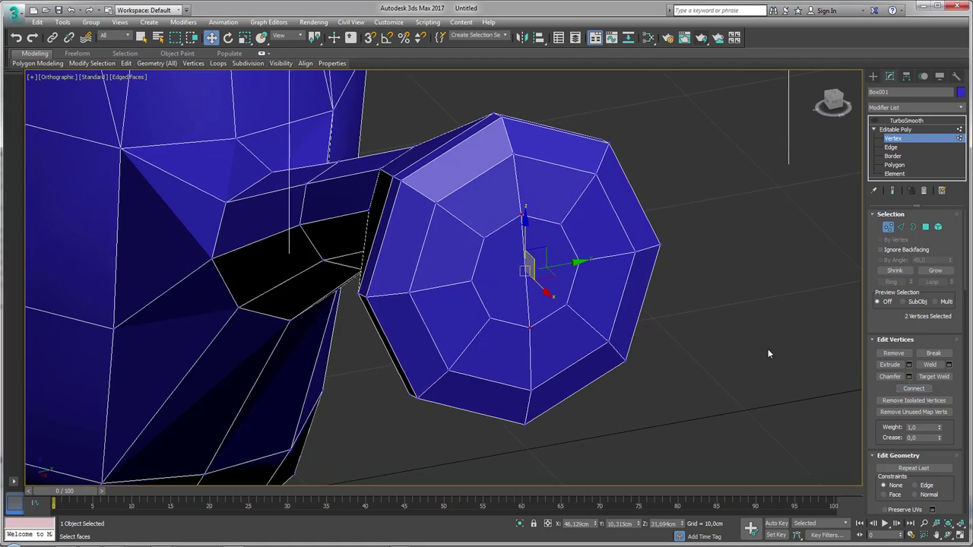
scroll(912, 380, "down", 5)
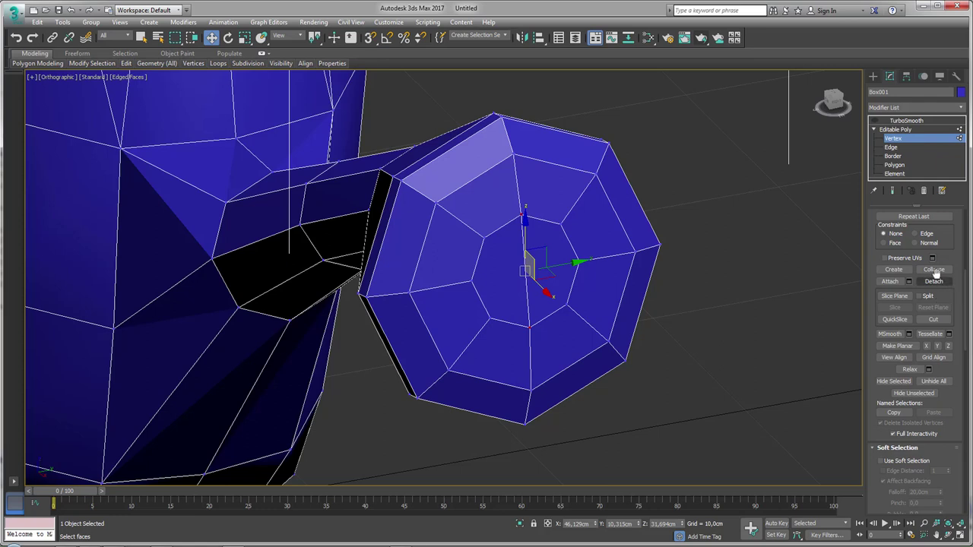
Step: Cut a new edge across the cap, then zoom out to show the whole can
key("alt+c")
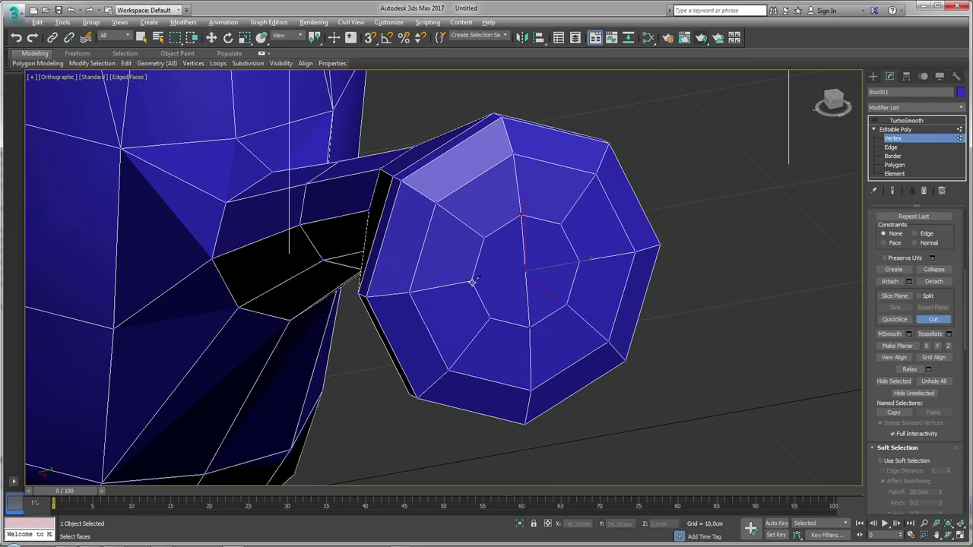
left_click(473, 279)
scroll(573, 263, "down", 3)
right_click(591, 269)
scroll(597, 294, "down", 3)
scroll(602, 298, "down", 3)
scroll(602, 298, "down", 1)
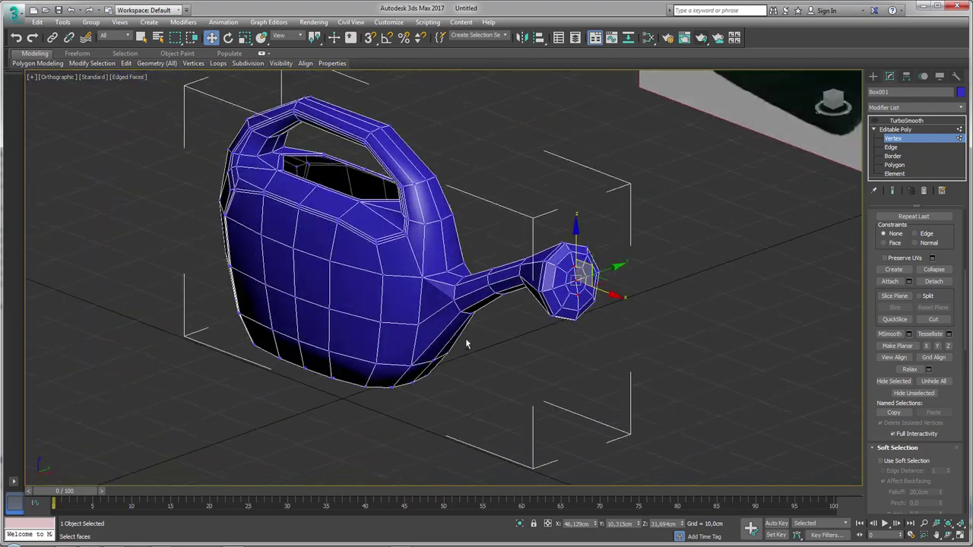
mouse_move(466, 344)
middle_mouse_down("alt")
mouse_move(497, 316)
mouse_move(601, 293)
middle_mouse_up("alt")
scroll(608, 292, "up", 5)
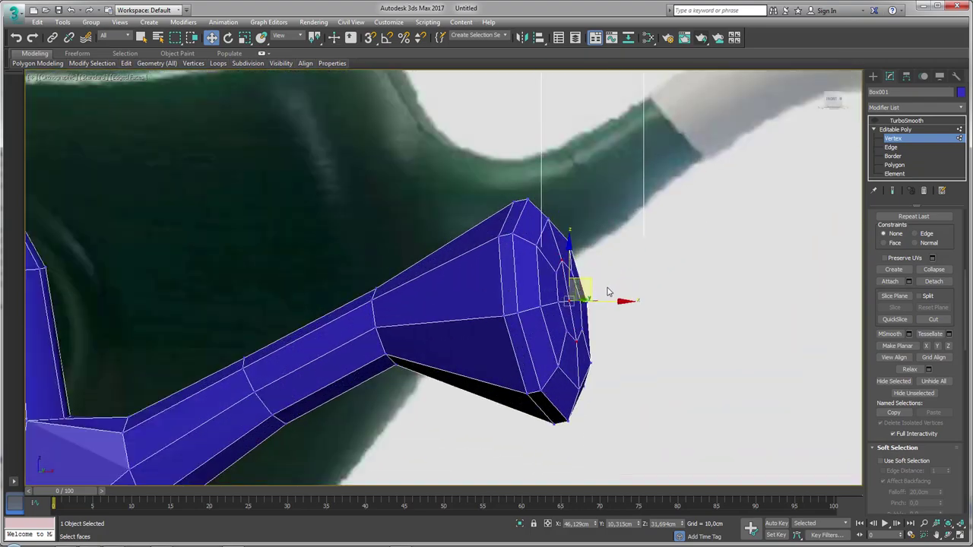
scroll(609, 292, "down", 2)
scroll(615, 306, "down", 4)
Step: Leave vertex mode and view the TurboSmoothed can from above, zoomed in
left_click(893, 130)
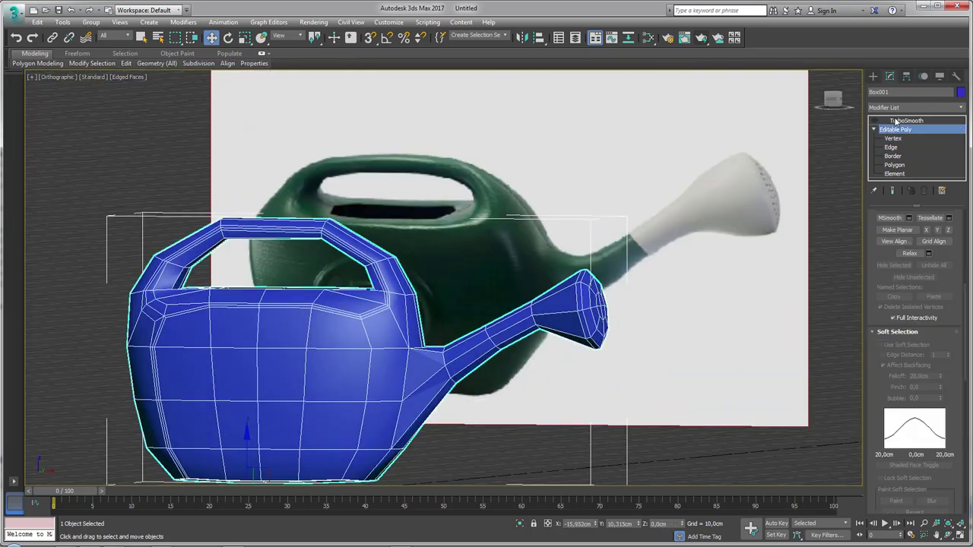
left_click(895, 121)
mouse_move(472, 297)
middle_mouse_down("alt")
mouse_move(526, 332)
mouse_move(601, 289)
mouse_move(581, 304)
mouse_move(495, 291)
middle_mouse_up("alt")
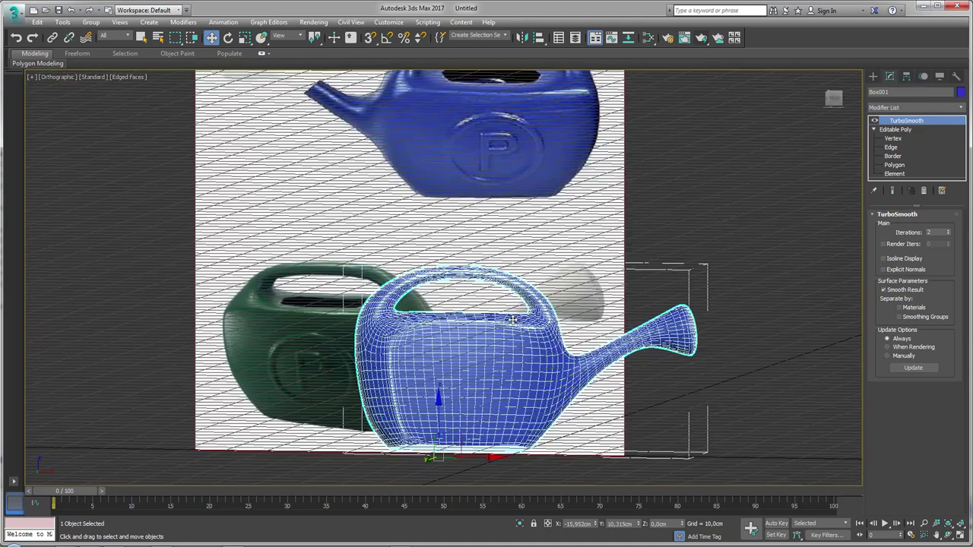
scroll(493, 295, "up", 3)
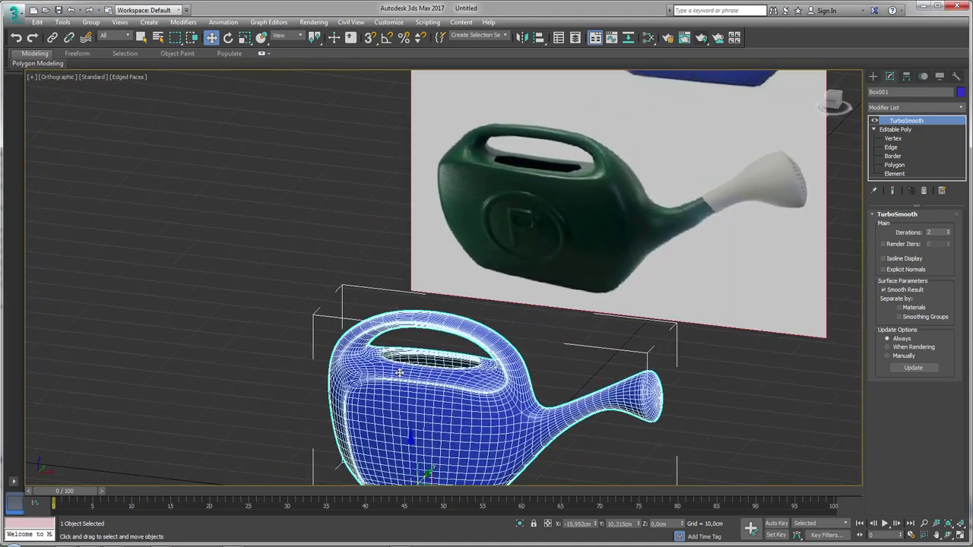
scroll(495, 228, "up", 3)
scroll(494, 228, "up", 3)
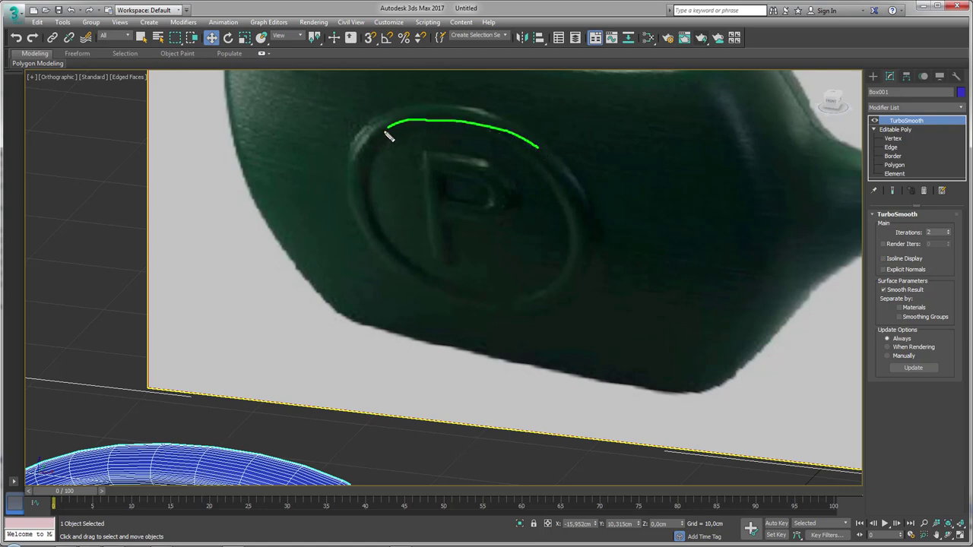
Step: Mark the P logo on the reference photo for comparison, then clear the annotation
left_click_drag(457, 299, 568, 213)
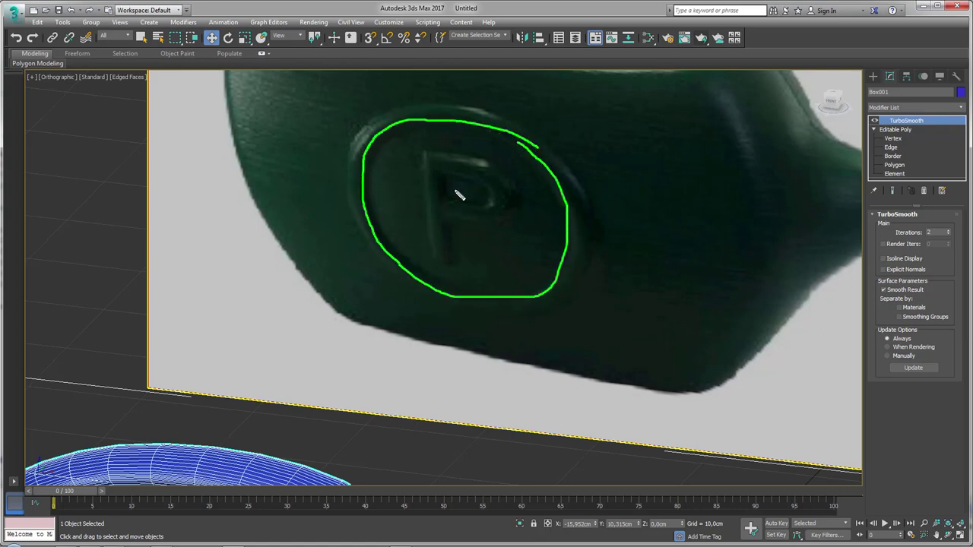
key("Escape")
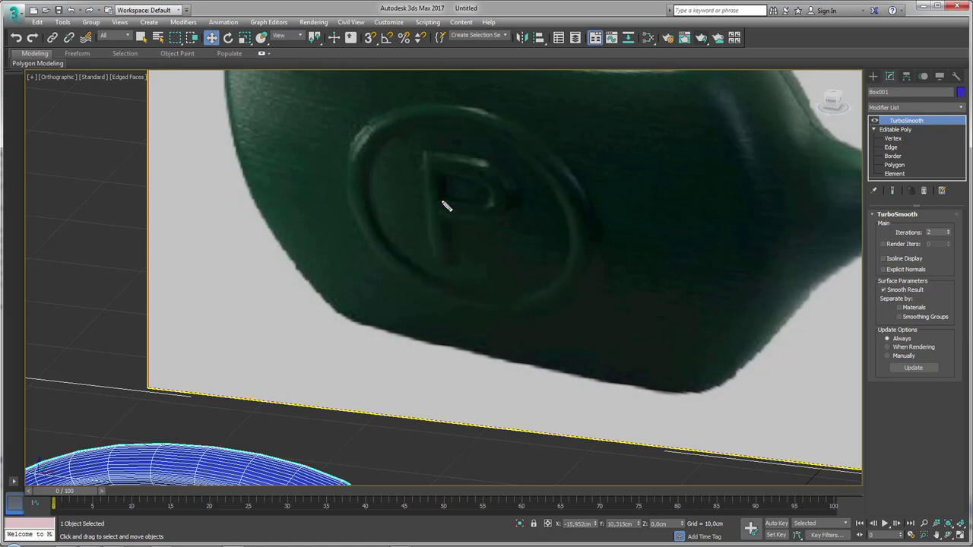
scroll(455, 301, "down", 2)
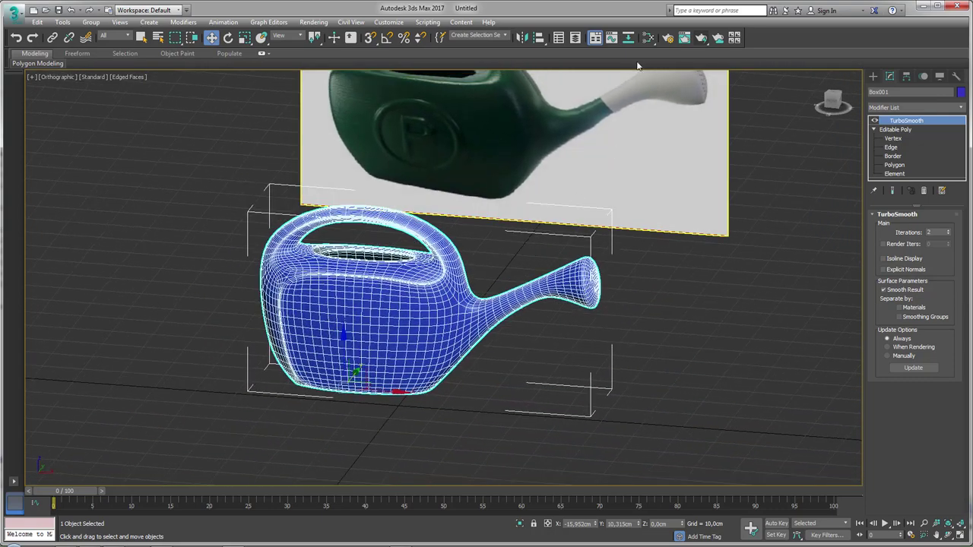
Step: In Render Setup choose V-Ray Next, update 1.1 as renderer, then open the Slate Material Editor
left_click(668, 40)
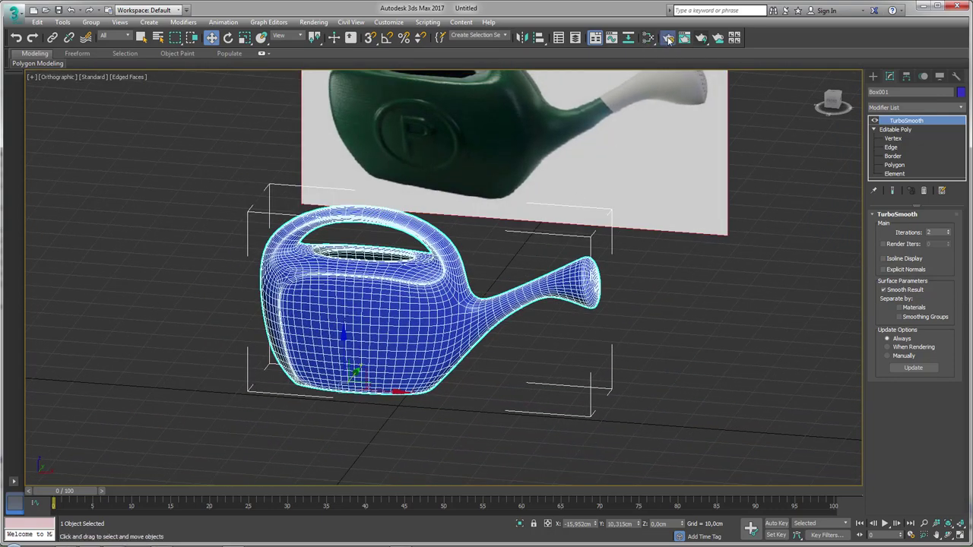
left_click_drag(661, 76, 545, 76)
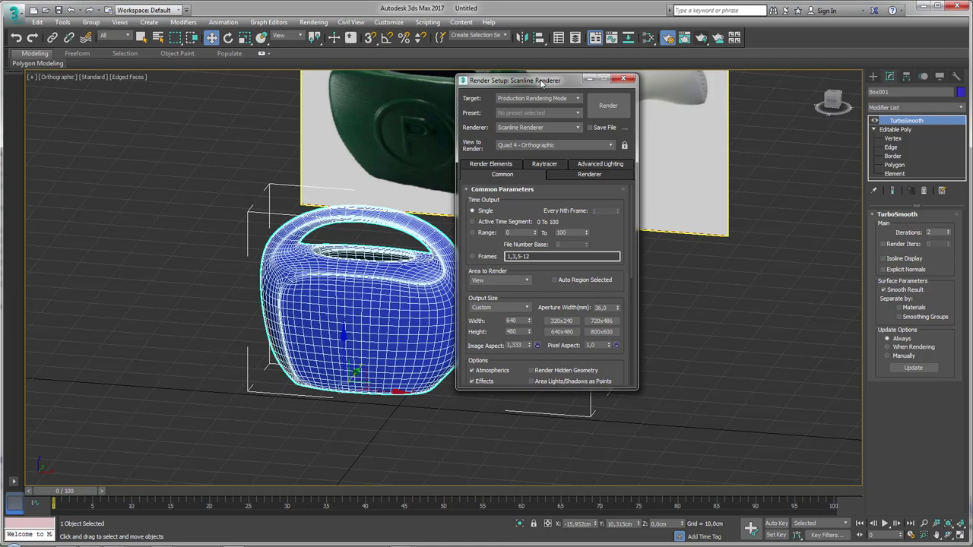
left_click(536, 126)
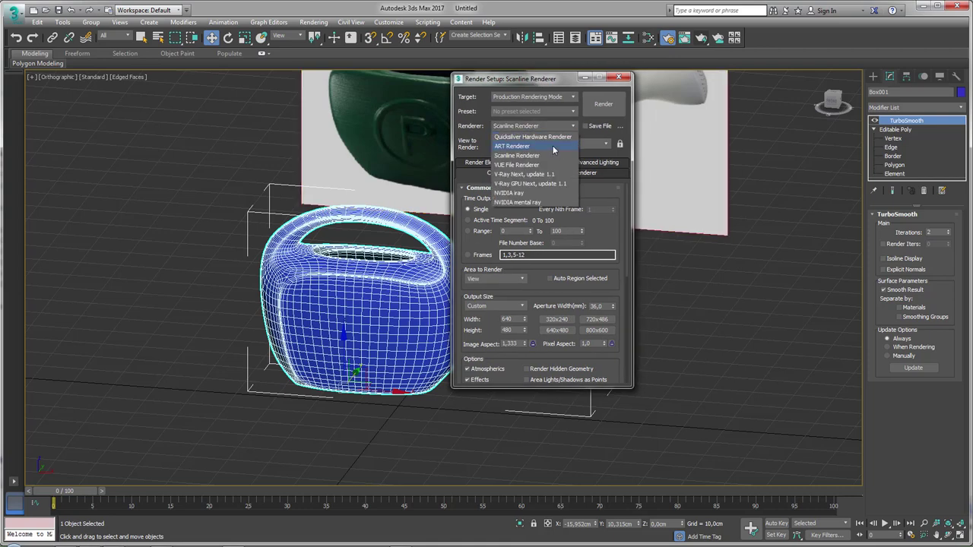
left_click(521, 177)
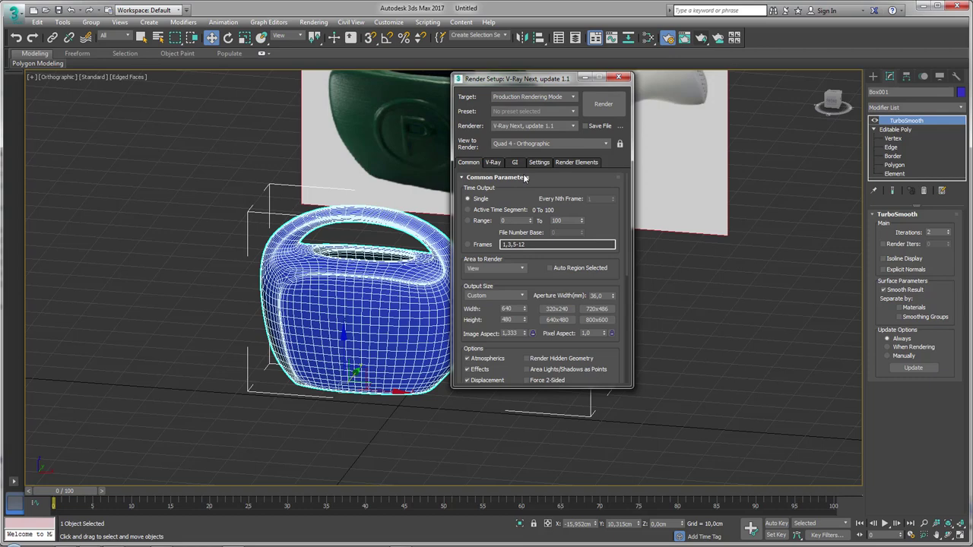
left_click(619, 77)
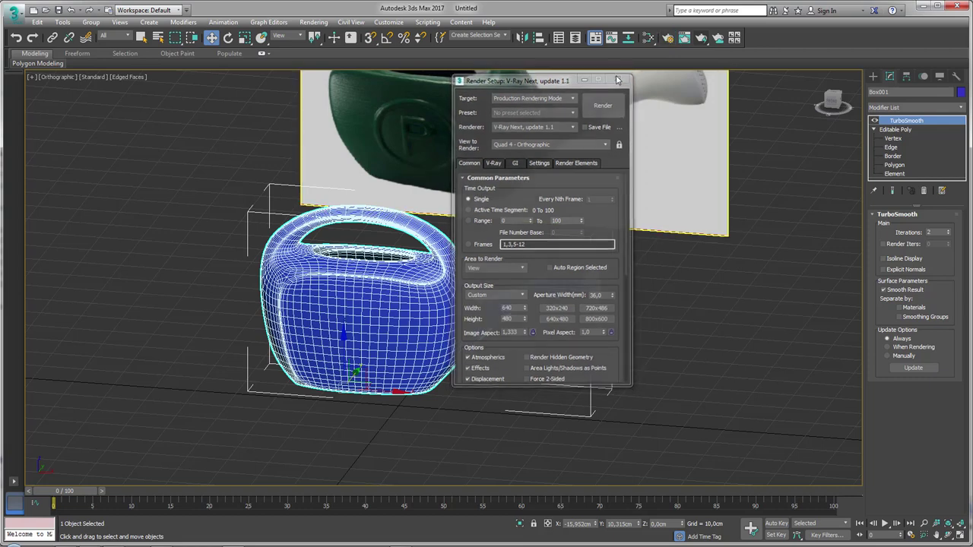
left_click(648, 38)
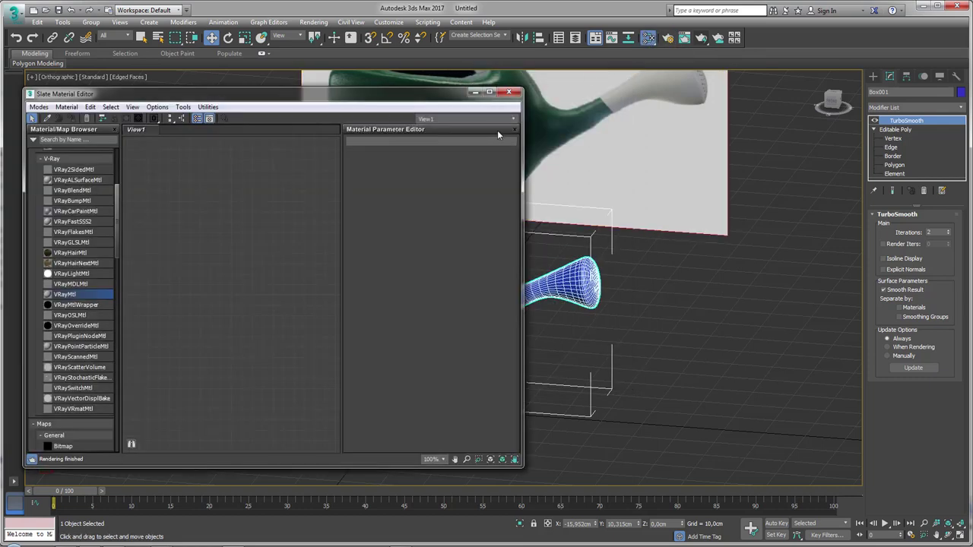
Step: Hide the editor's side panels, drop displace.exr in as Bitmap node Map #2, and enlarge its preview
left_click(114, 130)
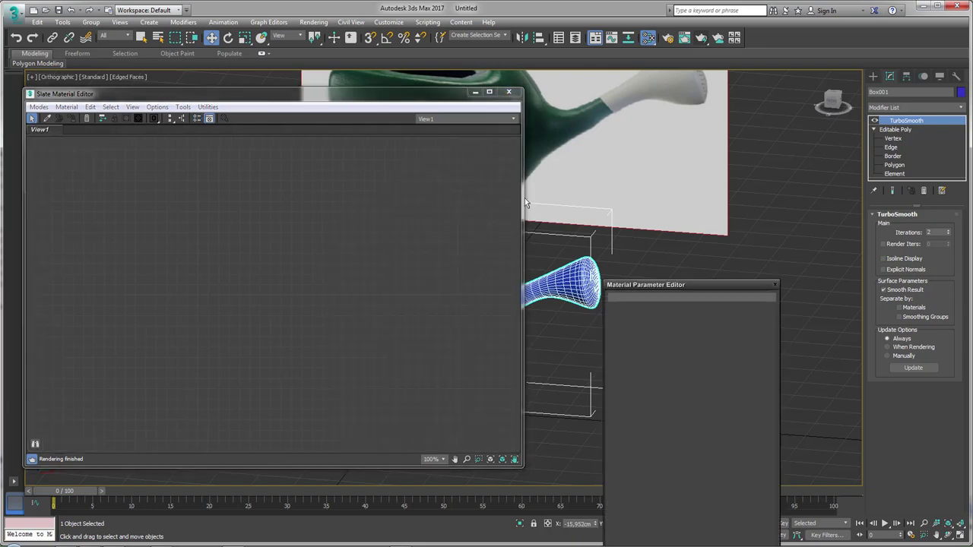
left_click(776, 285)
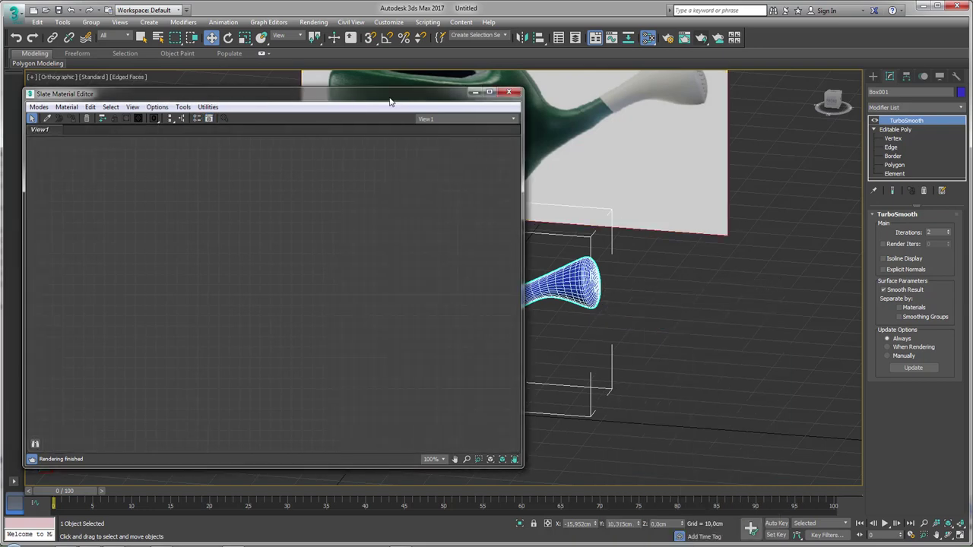
key("alt+Tab")
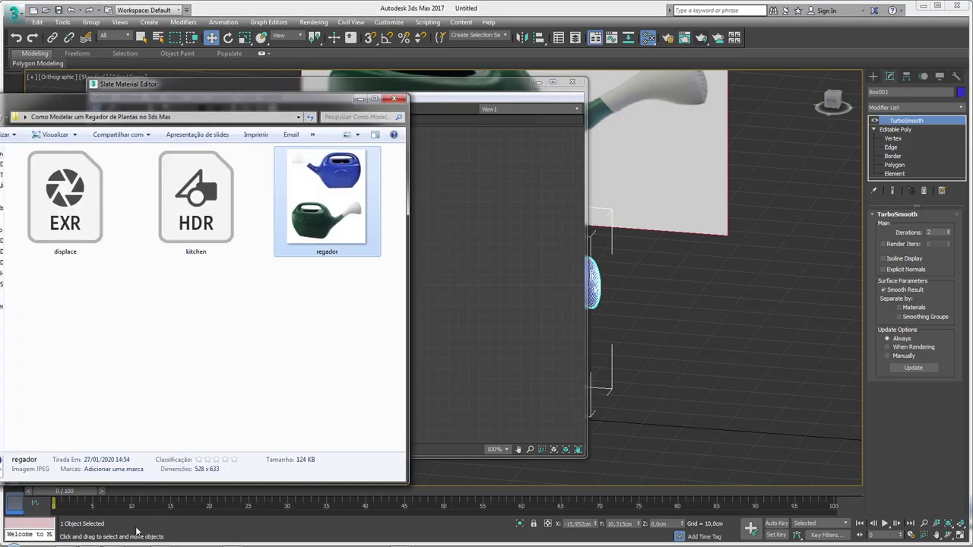
left_click_drag(239, 113, 869, 60)
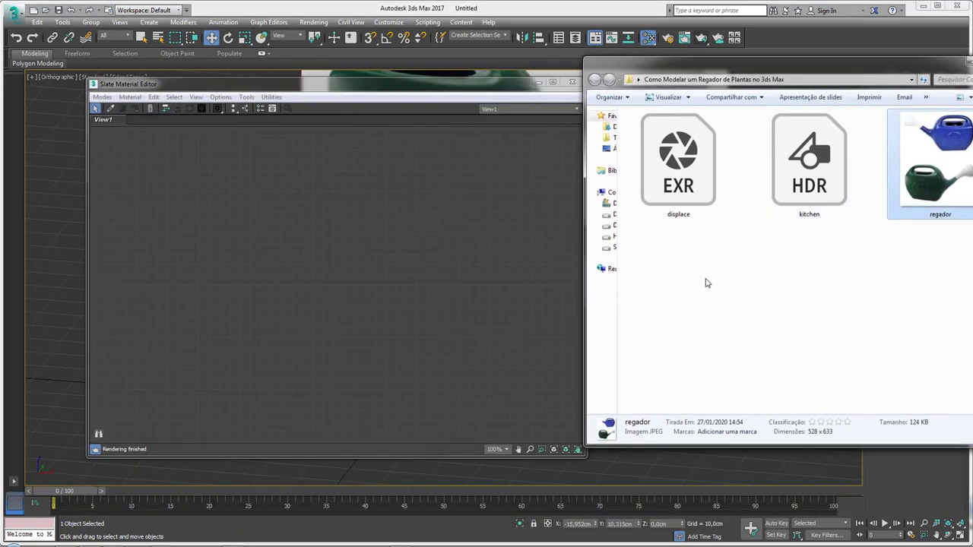
left_click(672, 154)
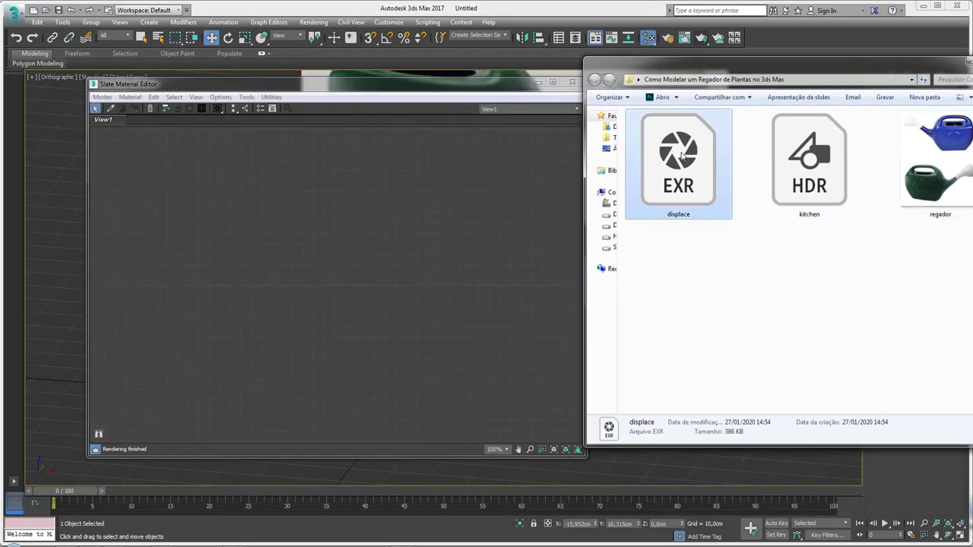
left_click_drag(681, 155, 333, 242)
left_click_drag(200, 182, 185, 181)
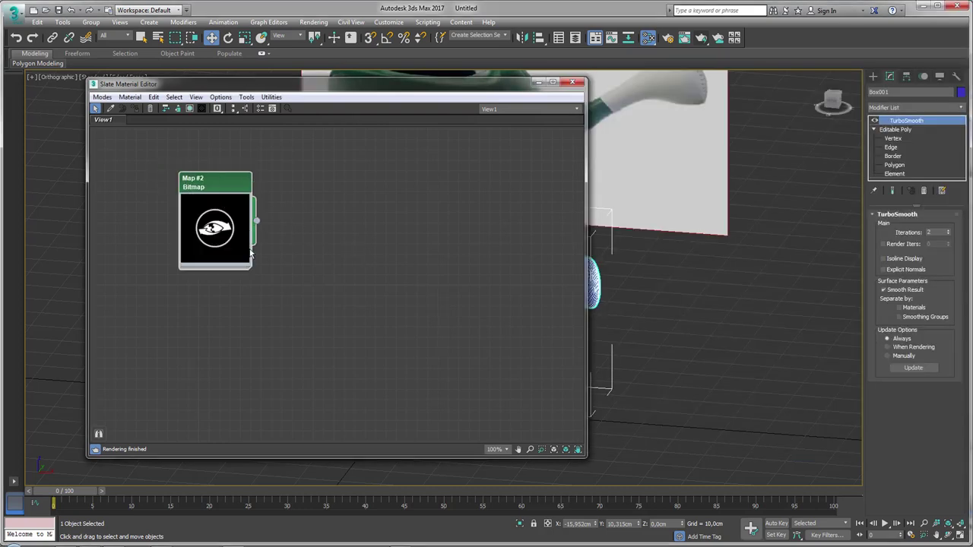
mouse_move(249, 270)
left_mouse_down()
mouse_move(369, 414)
mouse_move(375, 393)
left_mouse_up()
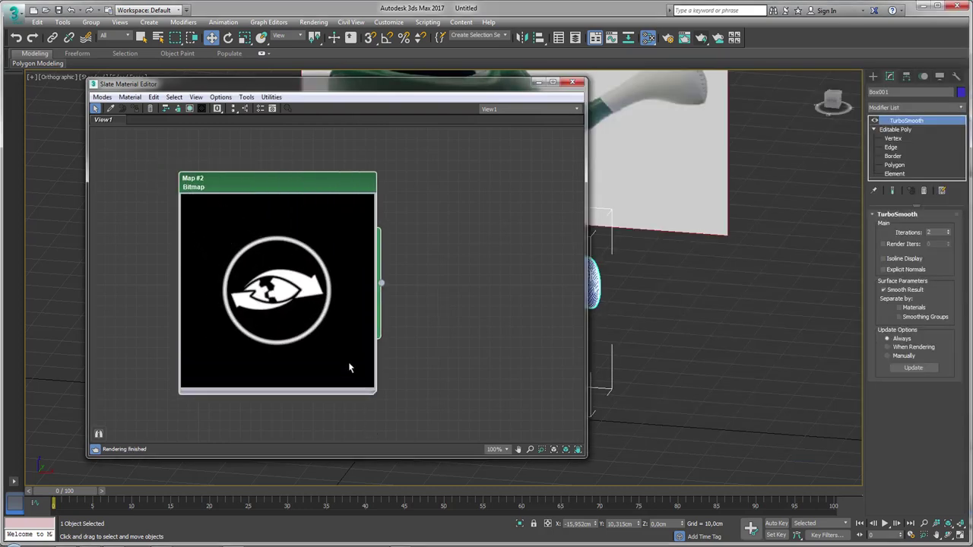
Step: Switch to the Photoshop logo document and zoom out to show the whole canvas
left_click(159, 502)
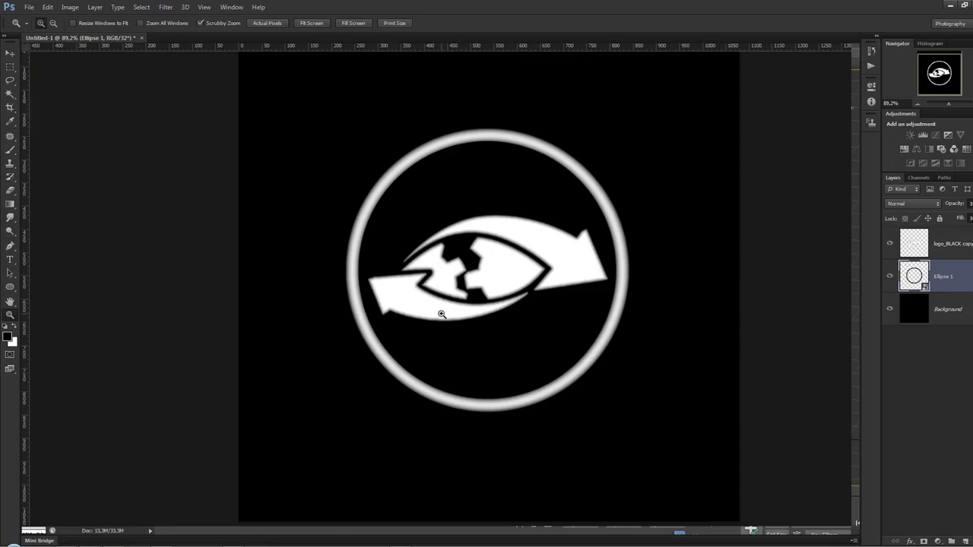
mouse_move(387, 196)
left_mouse_down()
mouse_move(446, 349)
mouse_move(390, 215)
mouse_move(355, 162)
left_mouse_up()
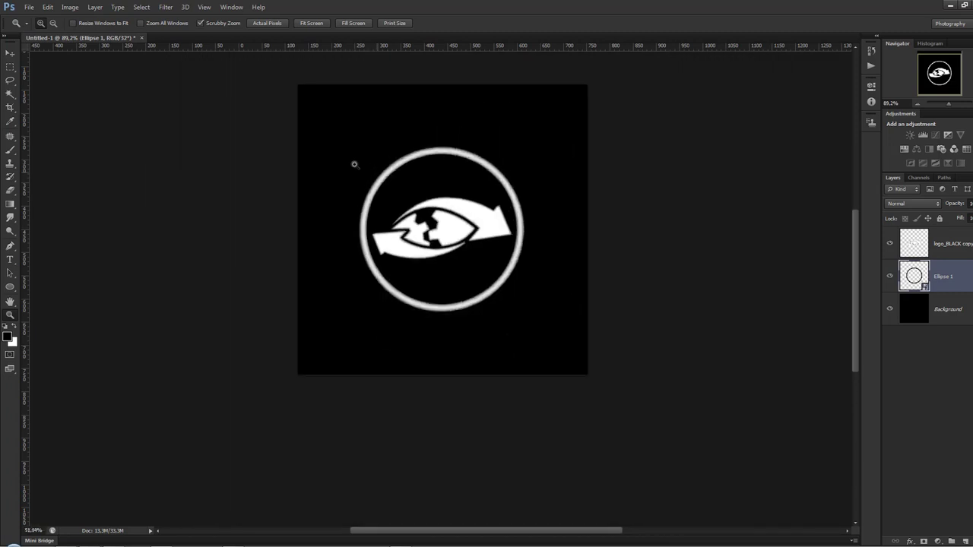
Step: Minimize Photoshop to bring back 3ds Max's material editor showing the logo bitmap
left_click(953, 7)
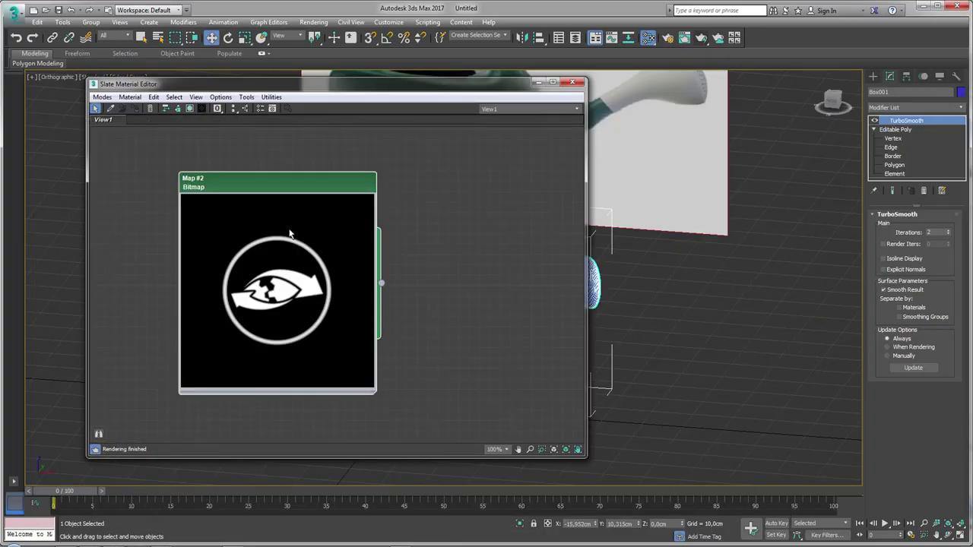
Step: Add a VRayMtl node and wire the Map #2 logo bitmap into its Diffuse map
left_click_drag(374, 394, 212, 198)
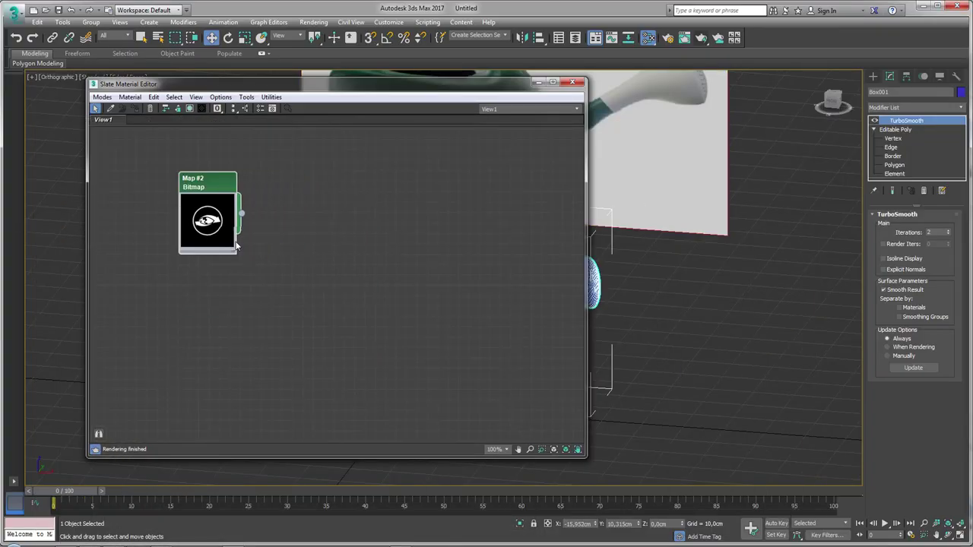
middle_click_drag(240, 217, 257, 247)
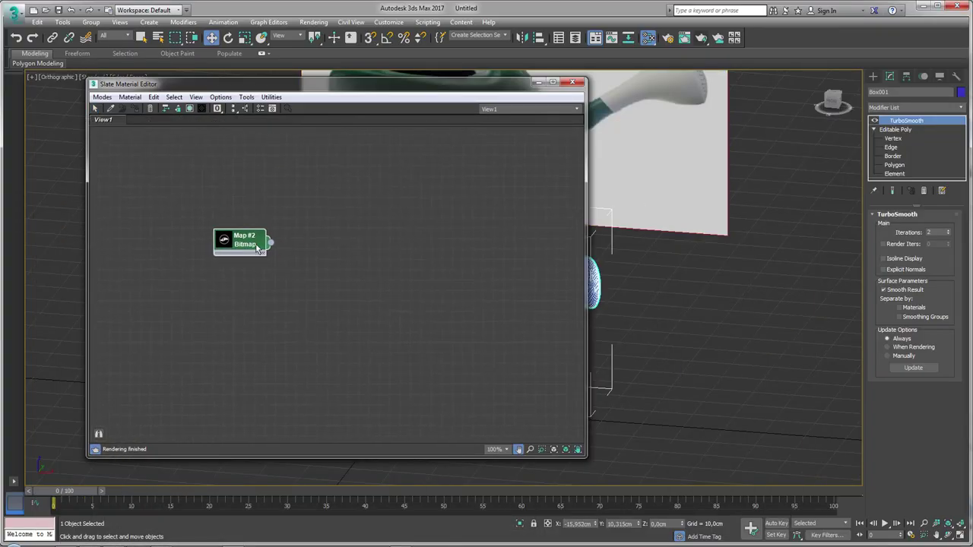
left_click(260, 108)
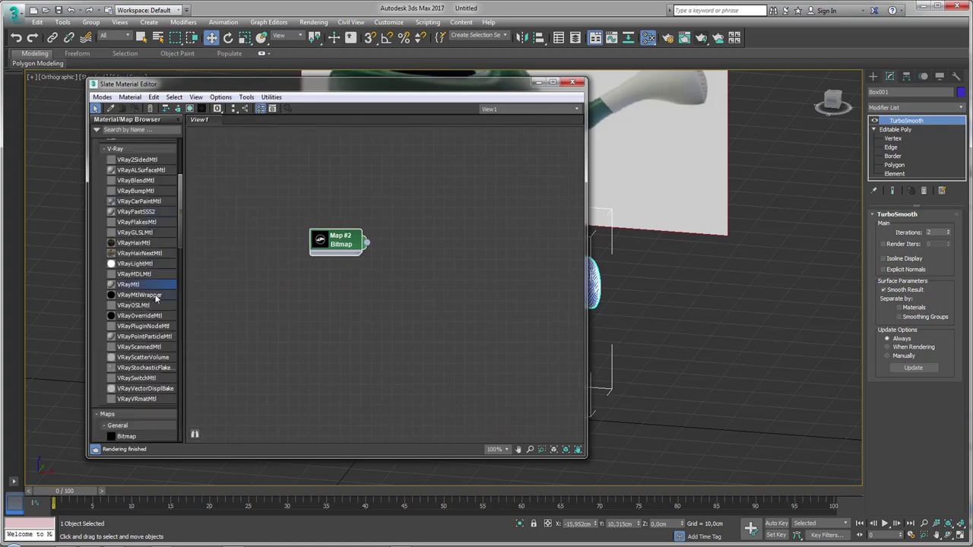
left_click(157, 282)
left_click(437, 245)
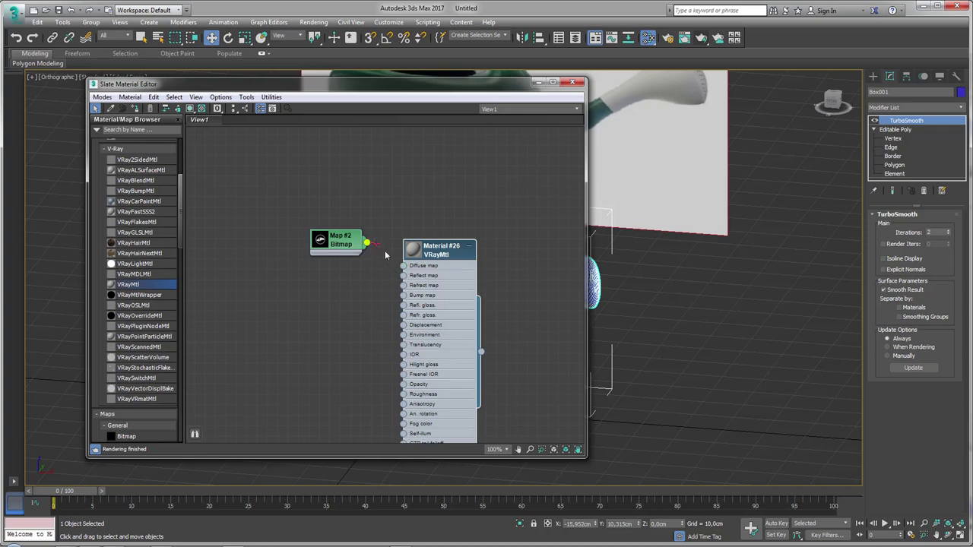
left_click_drag(452, 263, 462, 190)
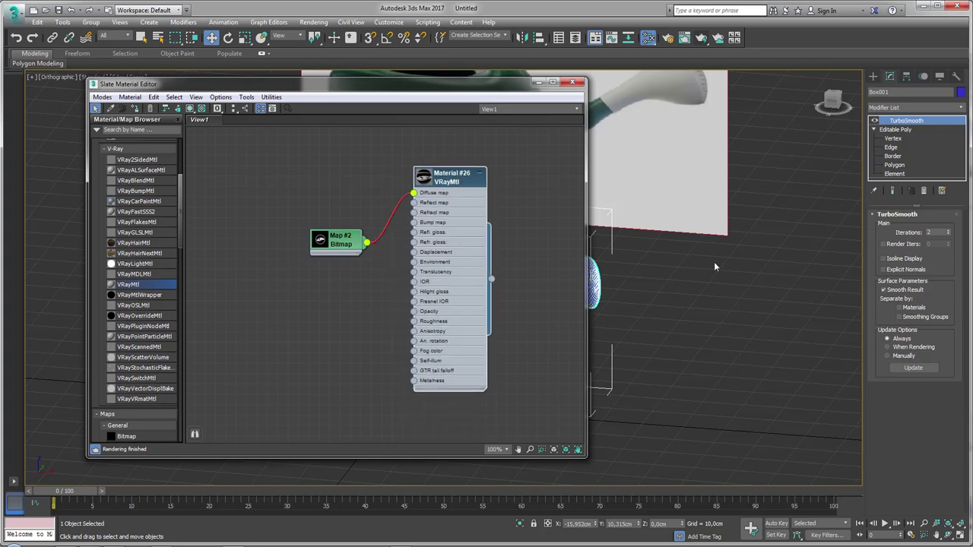
Step: Assign Material #26 to the watering can and show its shaded material in the viewport
right_click(452, 175)
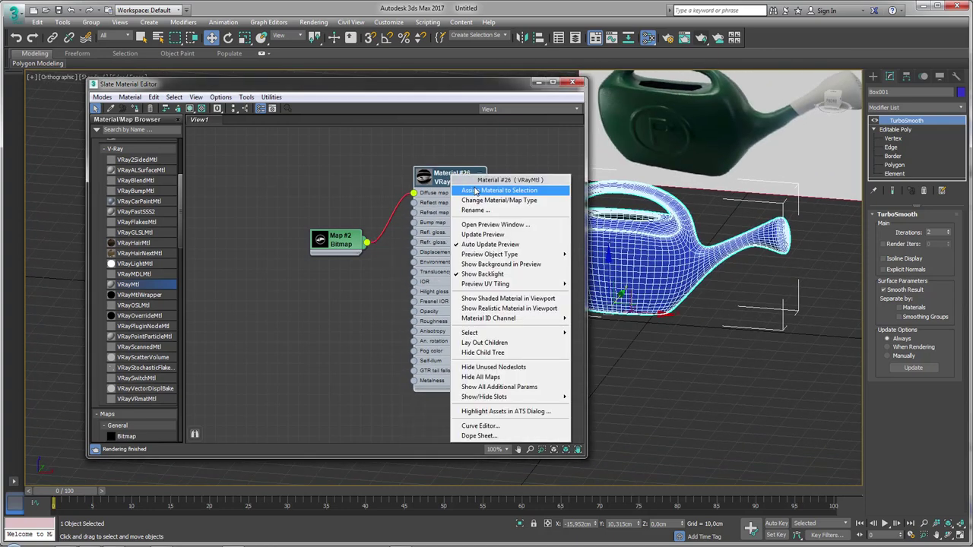
left_click(491, 191)
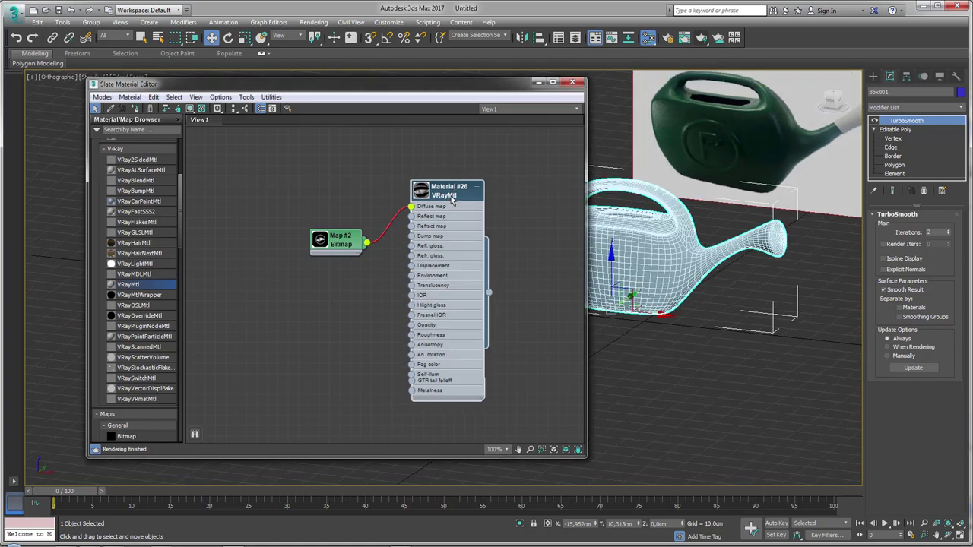
left_click(192, 111)
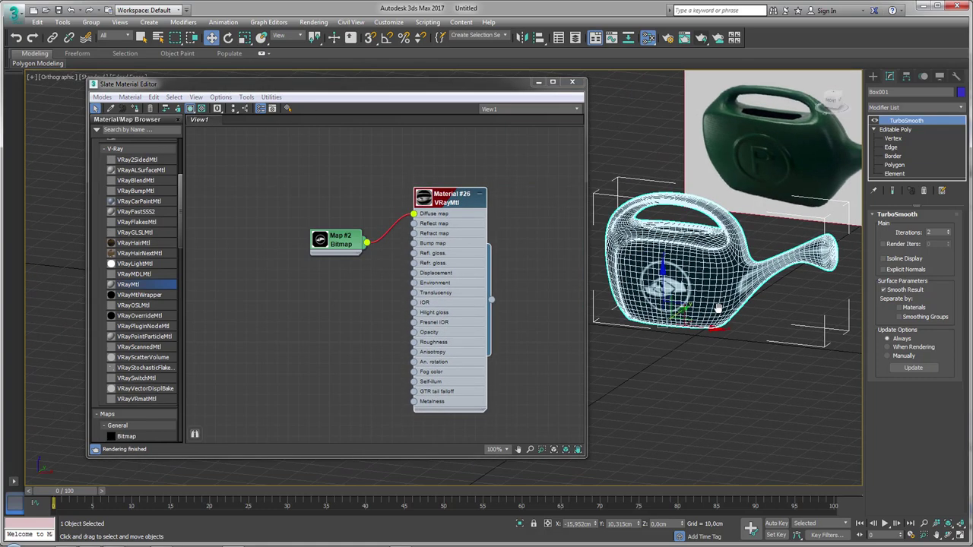
Step: Orbit around the can to inspect the logo on the spout side, with edged faces off
middle_click_drag(707, 258, 747, 295, "alt")
scroll(747, 295, "up", 2)
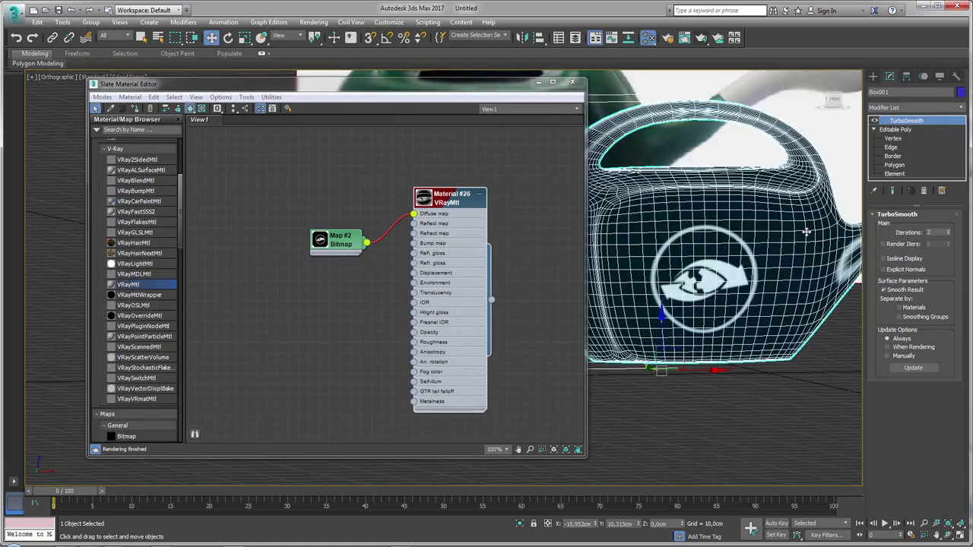
middle_click_drag(806, 232, 694, 311, "alt")
scroll(763, 261, "up", 2)
key("F4")
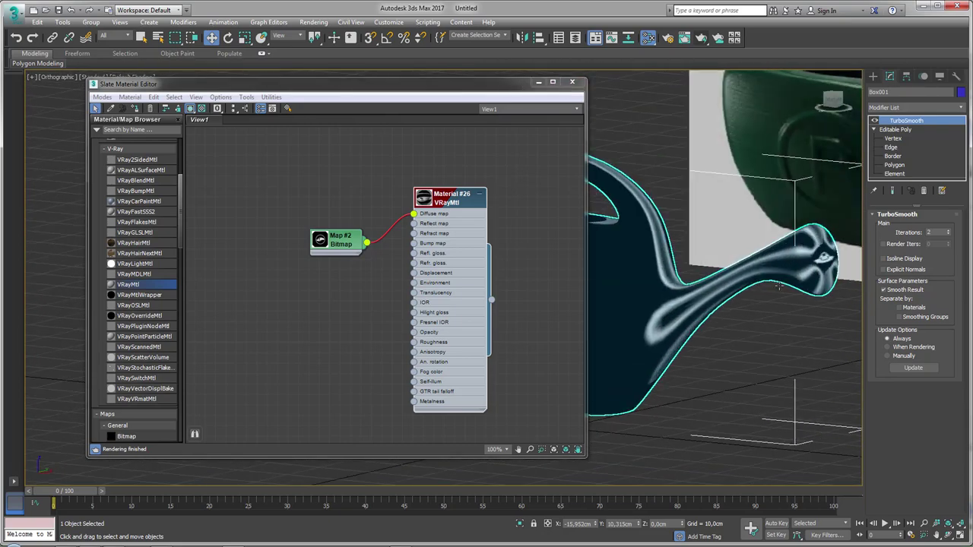
mouse_move(814, 249)
middle_mouse_down("alt")
mouse_move(828, 279)
mouse_move(647, 122)
middle_mouse_up("alt")
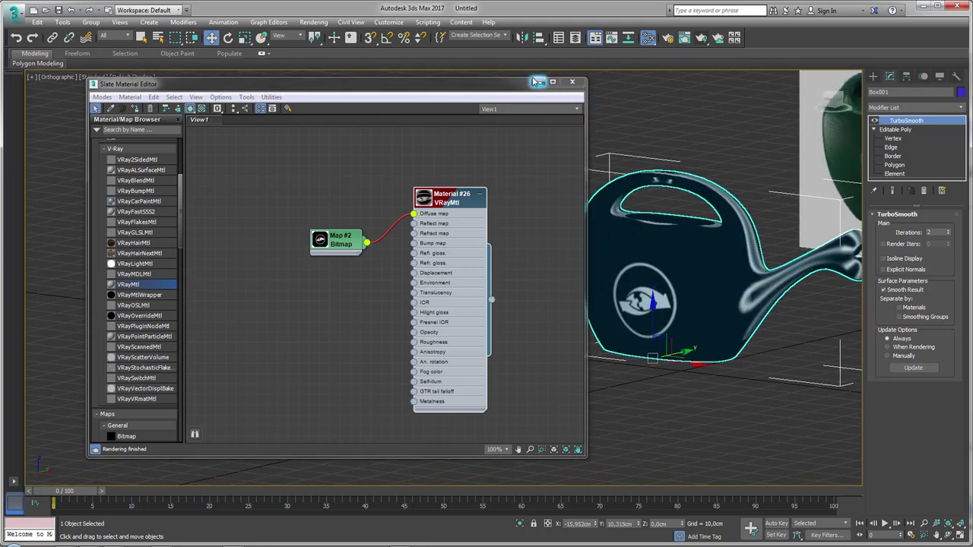
left_click(538, 82)
middle_click_drag(538, 81, 968, 111, "alt")
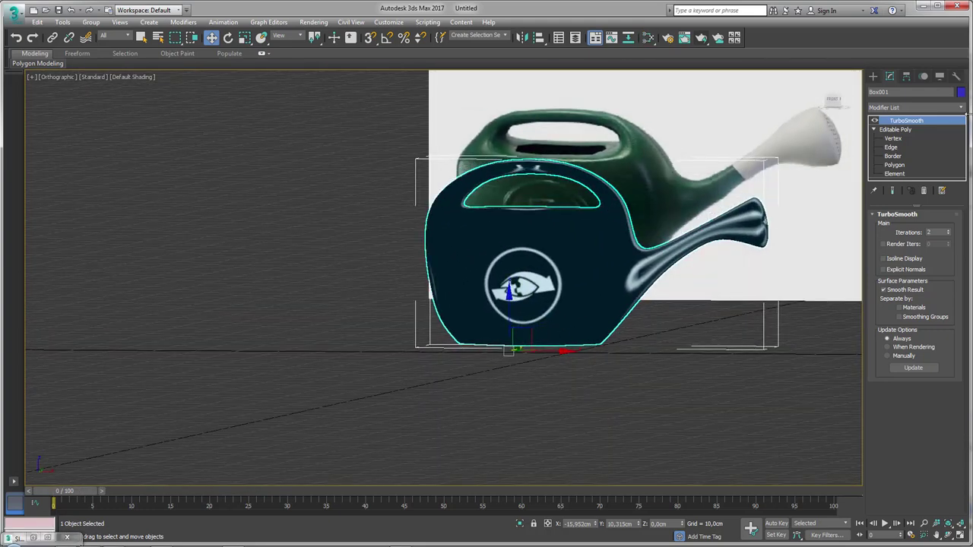
Step: Add a UVW Map modifier above the Editable Poly, aligned to Y and fitted to the can
left_click(899, 130)
left_click(961, 108)
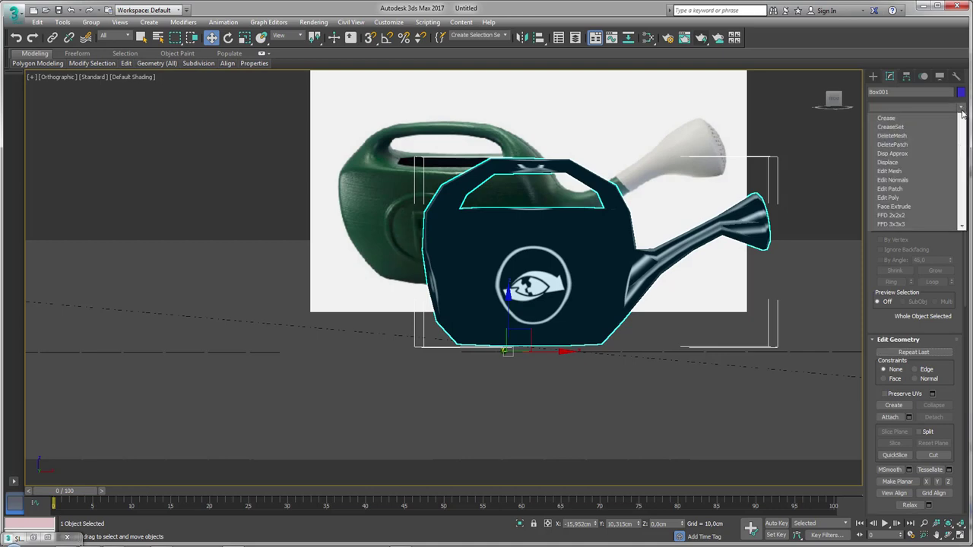
scroll(904, 342, "down", 10)
scroll(893, 426, "down", 5)
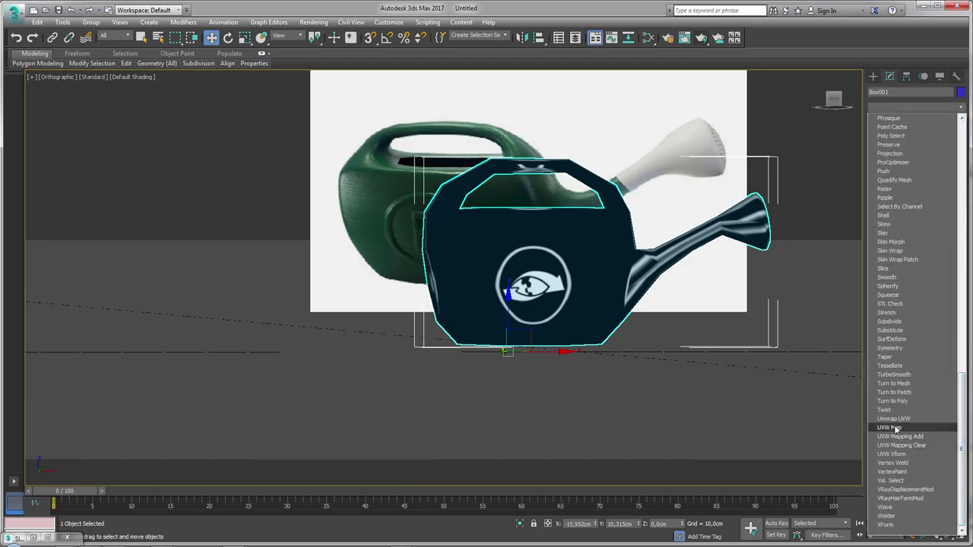
left_click(889, 428)
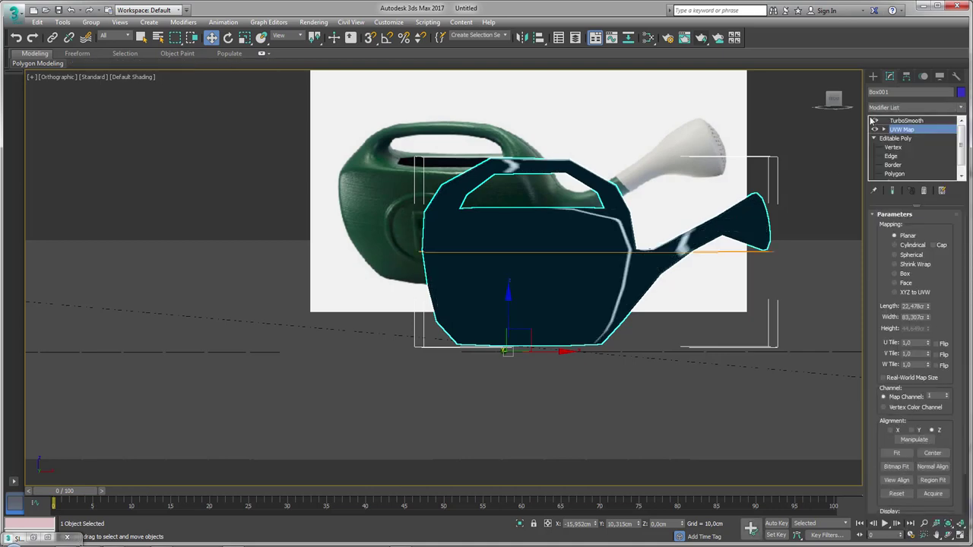
left_click(911, 430)
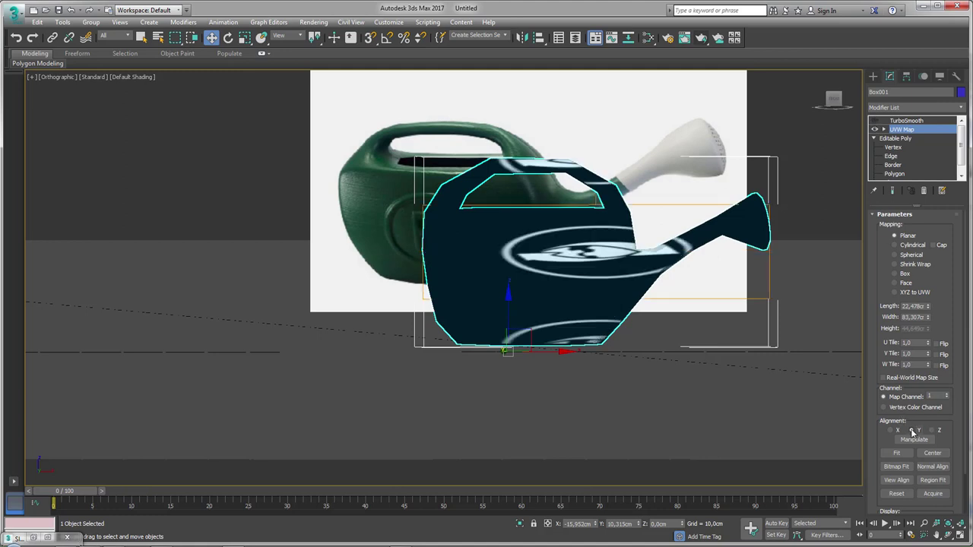
left_click(897, 452)
middle_click_drag(702, 330, 613, 352)
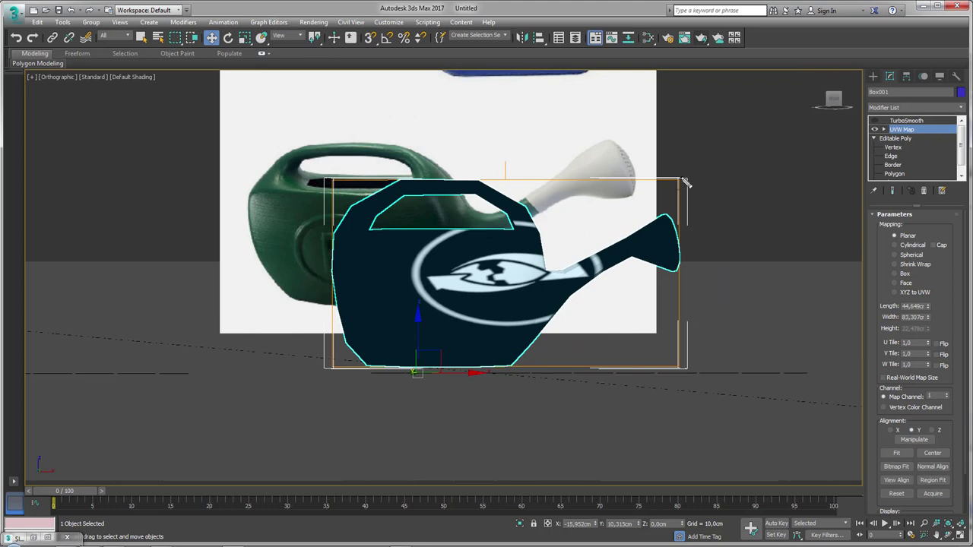
left_click_drag(680, 376, 599, 195)
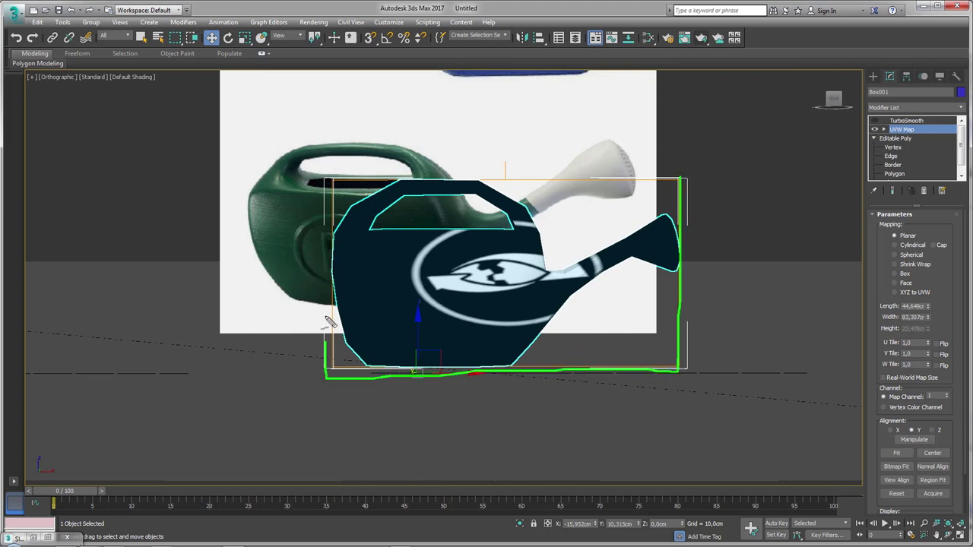
left_click_drag(532, 180, 543, 343)
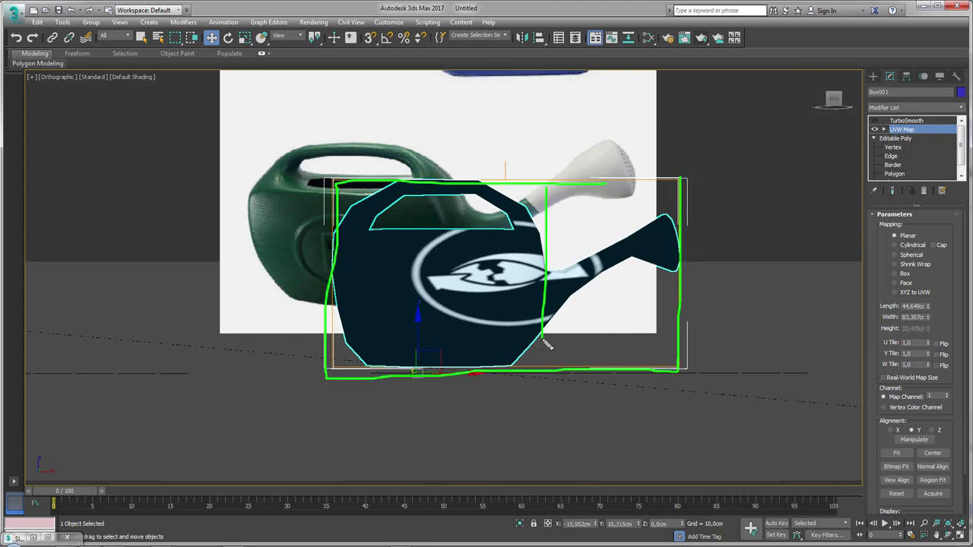
key("Escape")
Step: Rotate, move and scale the UVW Map gizmo so the logo tiles unsquashed, then reopen the Slate editor
left_click(884, 129)
left_click(901, 138)
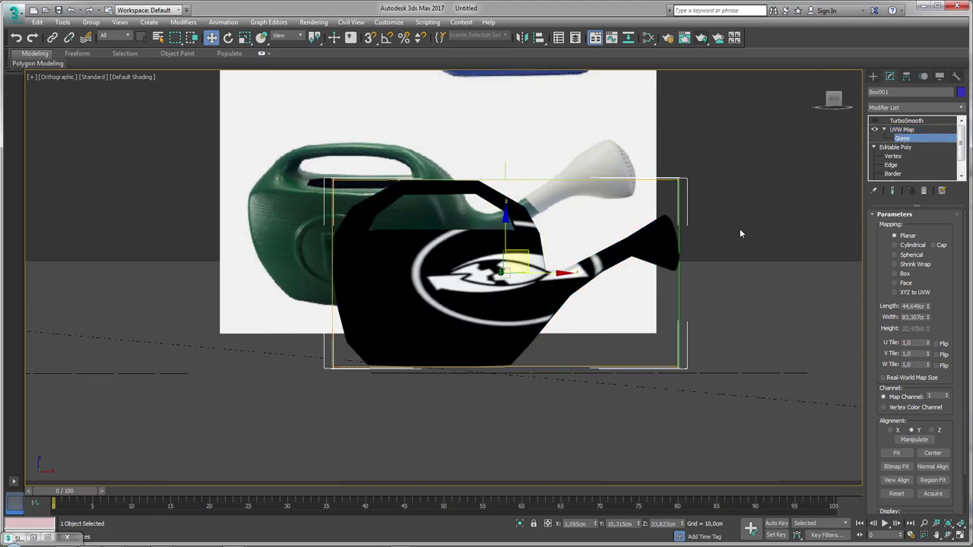
mouse_move(443, 274)
left_mouse_down()
mouse_move(503, 268)
mouse_move(456, 277)
mouse_move(448, 260)
mouse_move(433, 278)
left_mouse_up()
key("w")
key("r")
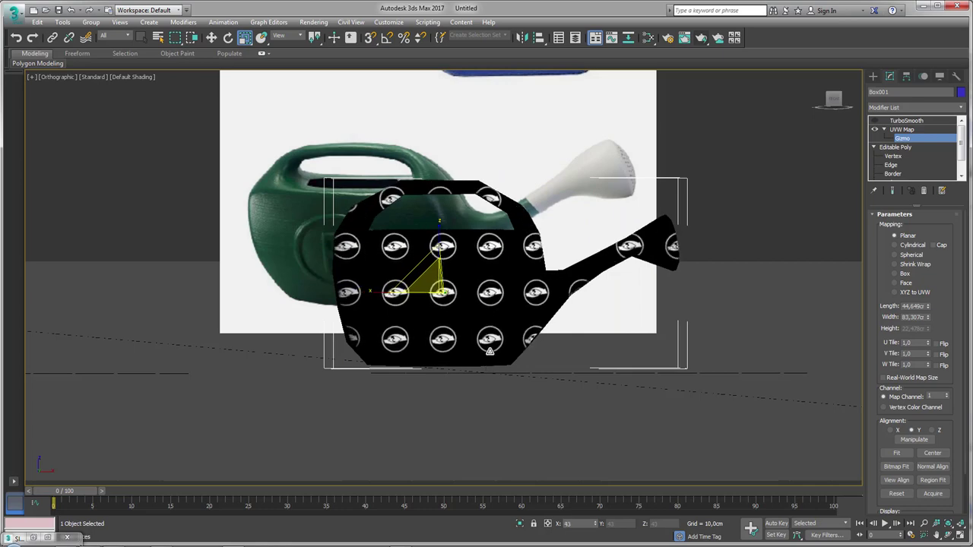
left_click(647, 41)
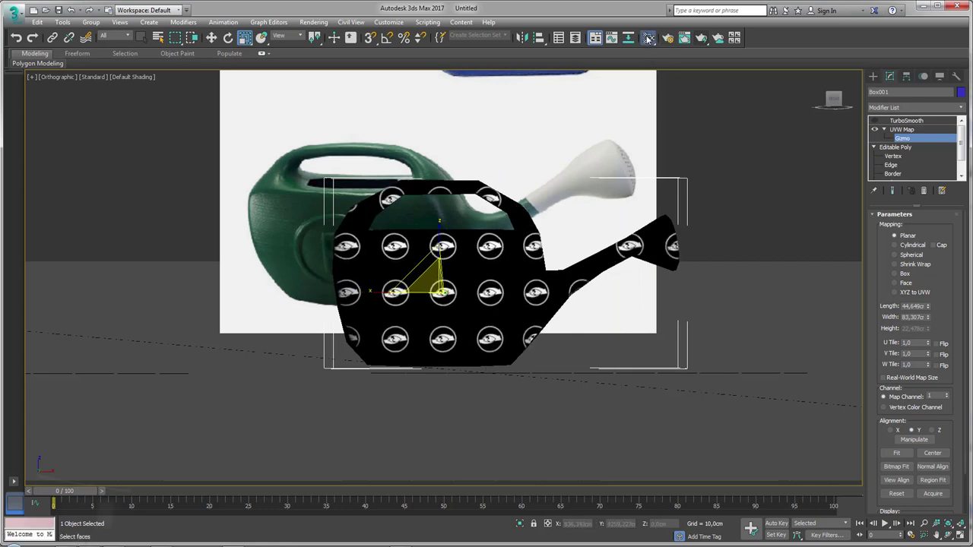
left_click_drag(338, 244, 319, 215)
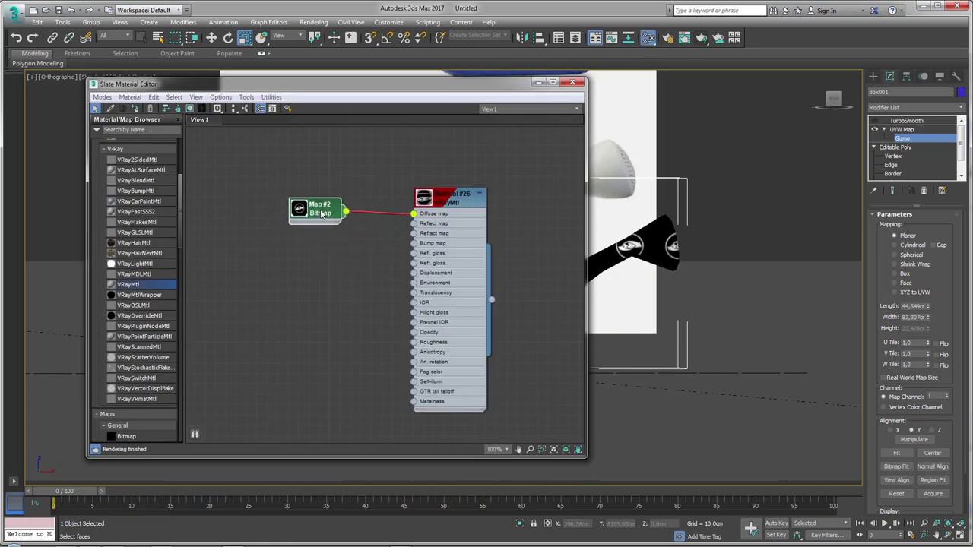
Step: Dock the Map #2 bitmap parameters and uncheck Tile so a single eye logo shows
double_click(335, 218)
left_click_drag(679, 294, 507, 209)
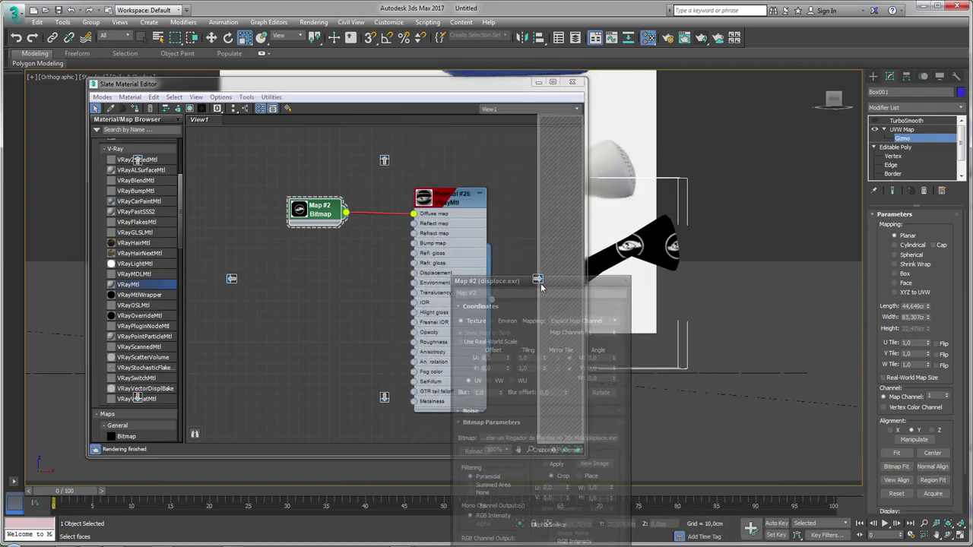
left_click_drag(507, 209, 538, 278)
middle_click_drag(315, 182, 253, 171)
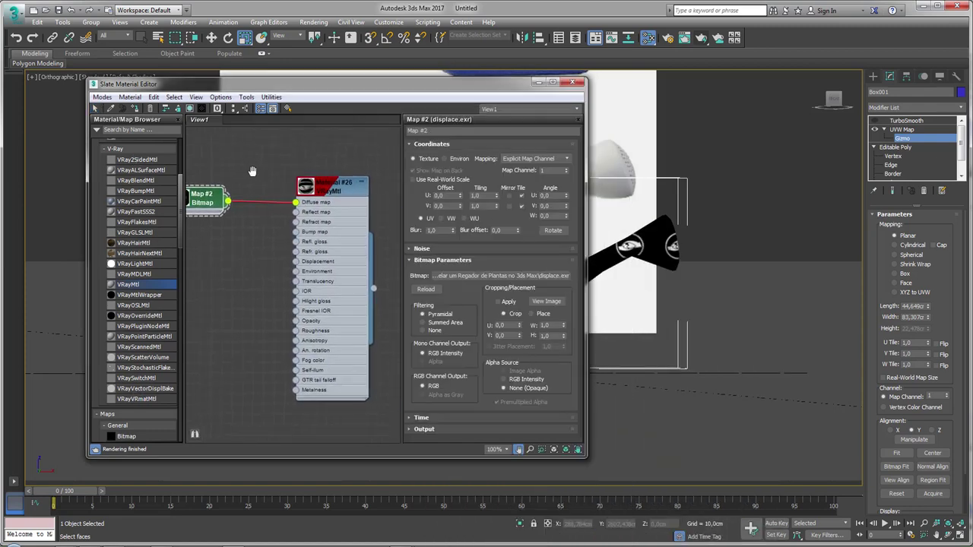
left_click(521, 206)
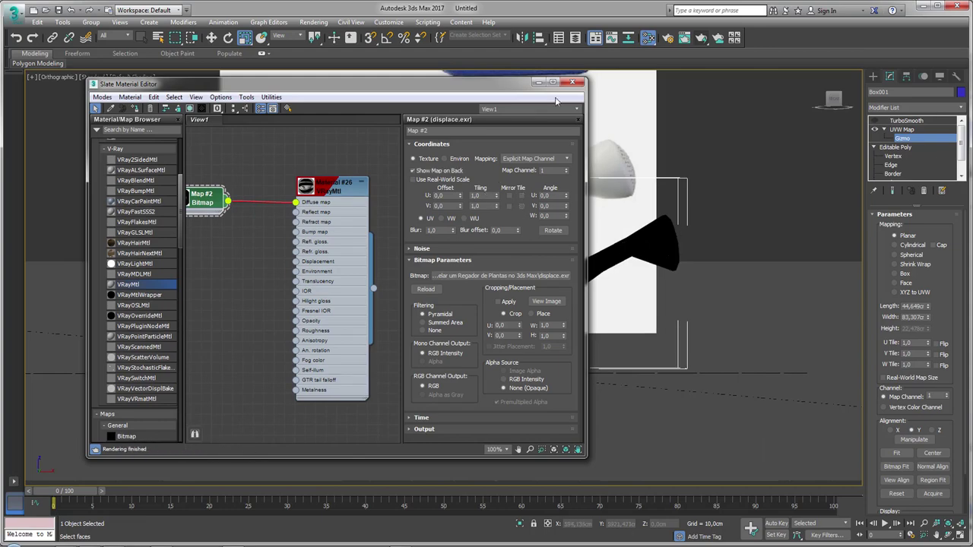
left_click(537, 82)
mouse_move(578, 289)
middle_mouse_down("alt")
mouse_move(615, 296)
mouse_move(565, 314)
mouse_move(543, 298)
middle_mouse_up("alt")
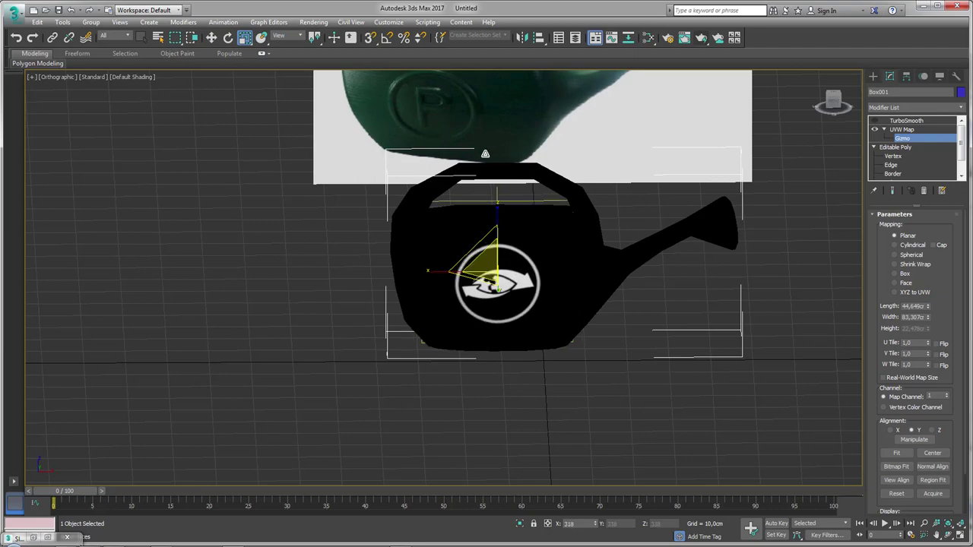
Step: Isolate the can, orbit around it, and annotate the mapping gizmo and logo with freehand strokes
middle_click_drag(542, 298, 576, 402, "alt")
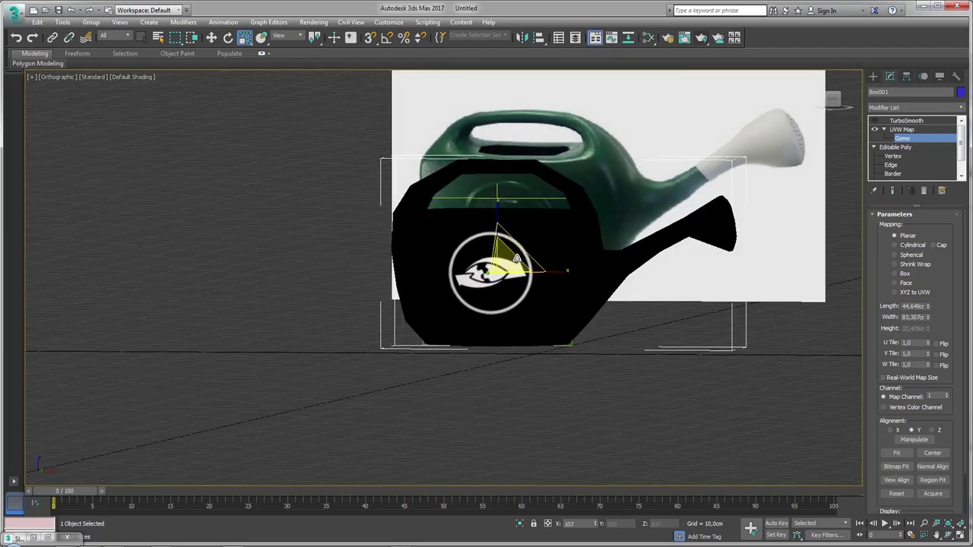
left_click(521, 523)
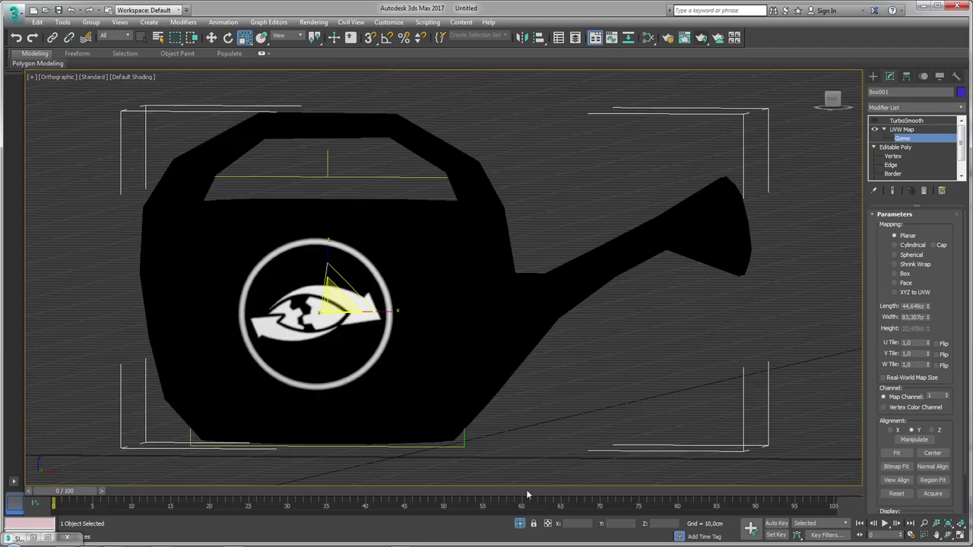
middle_click_drag(529, 495, 415, 371, "alt")
scroll(523, 311, "down", 3)
mouse_move(539, 363)
middle_mouse_down("alt")
mouse_move(595, 298)
mouse_move(562, 342)
middle_mouse_up("alt")
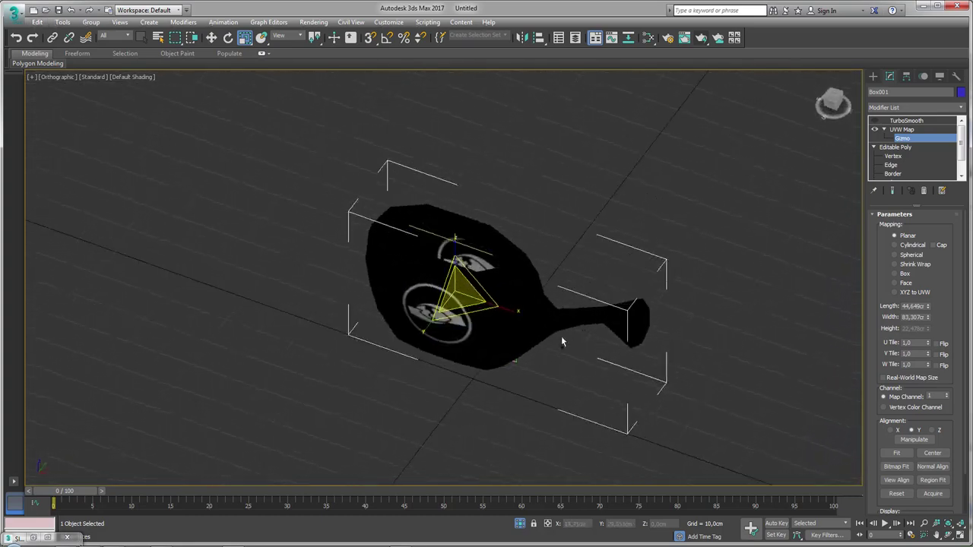
left_click_drag(420, 375, 483, 304)
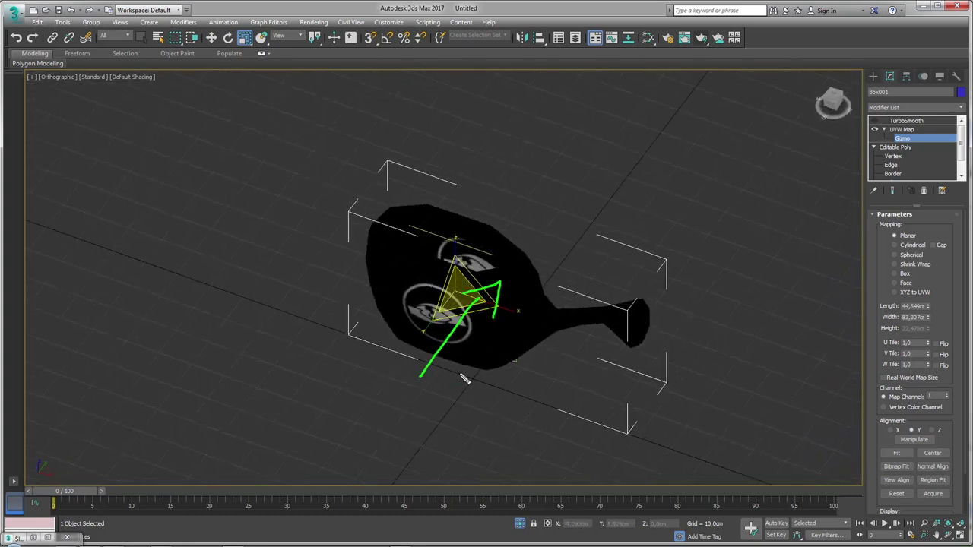
middle_click_drag(591, 337, 501, 346, "alt")
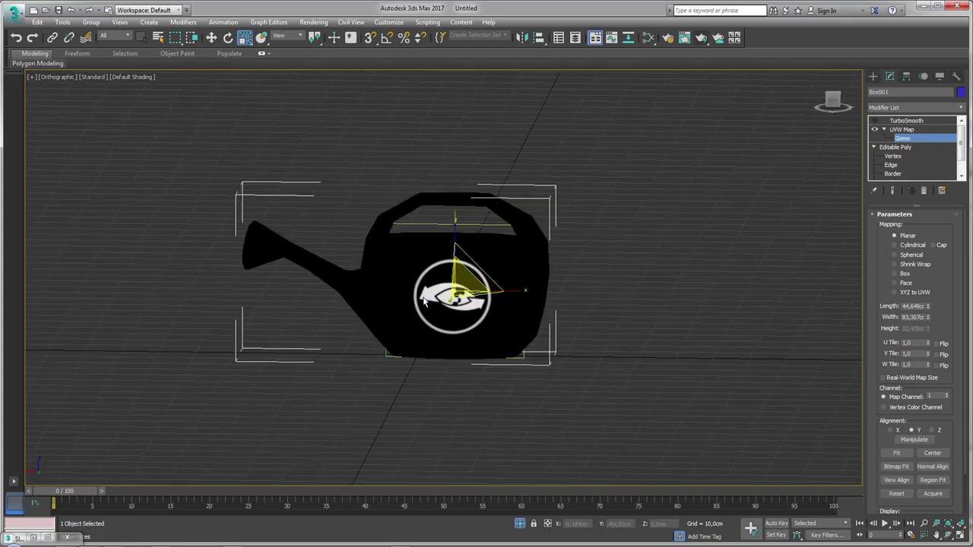
scroll(477, 300, "up", 4)
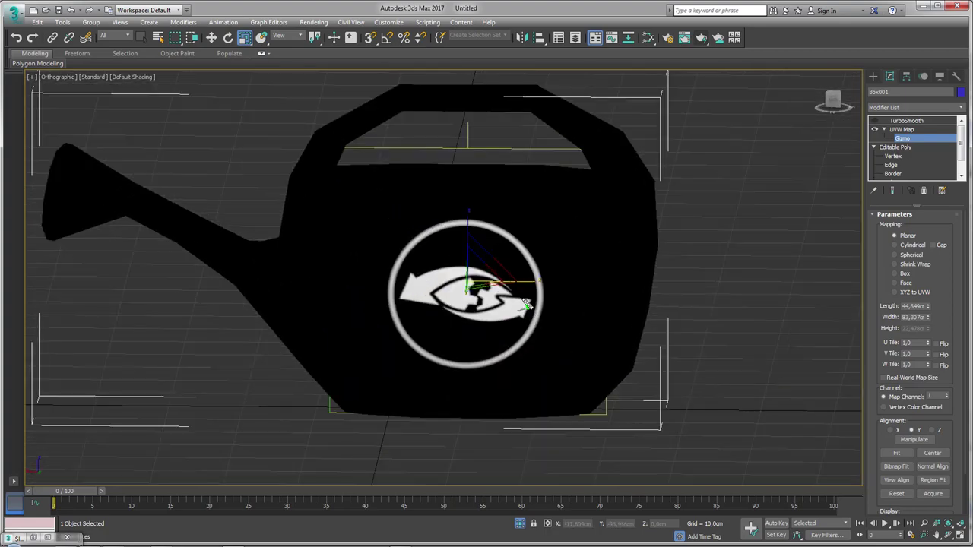
left_click_drag(526, 304, 375, 261)
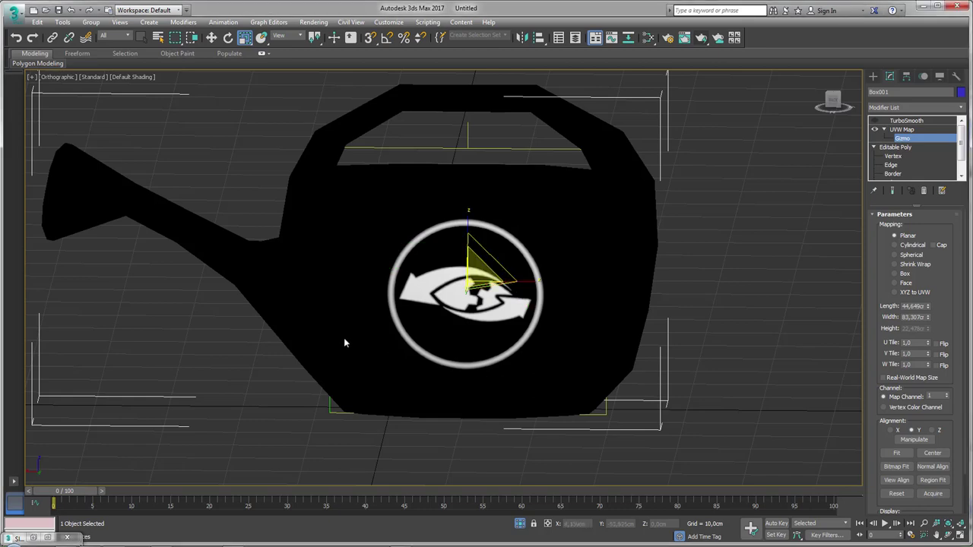
mouse_move(344, 337)
middle_mouse_down("alt")
mouse_move(567, 355)
mouse_move(526, 310)
middle_mouse_up("alt")
left_click_drag(530, 280, 550, 340)
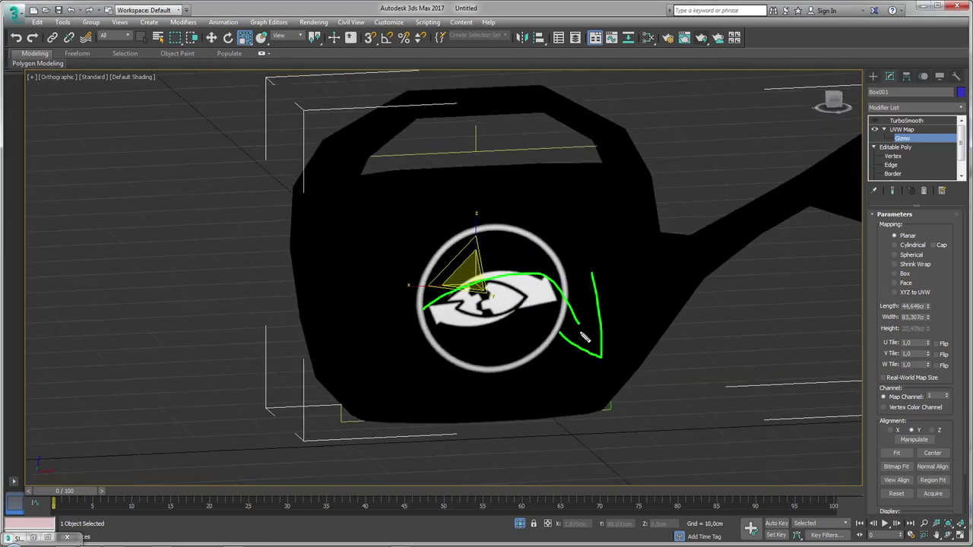
mouse_move(583, 337)
middle_mouse_down("alt")
mouse_move(378, 317)
mouse_move(380, 328)
middle_mouse_up("alt")
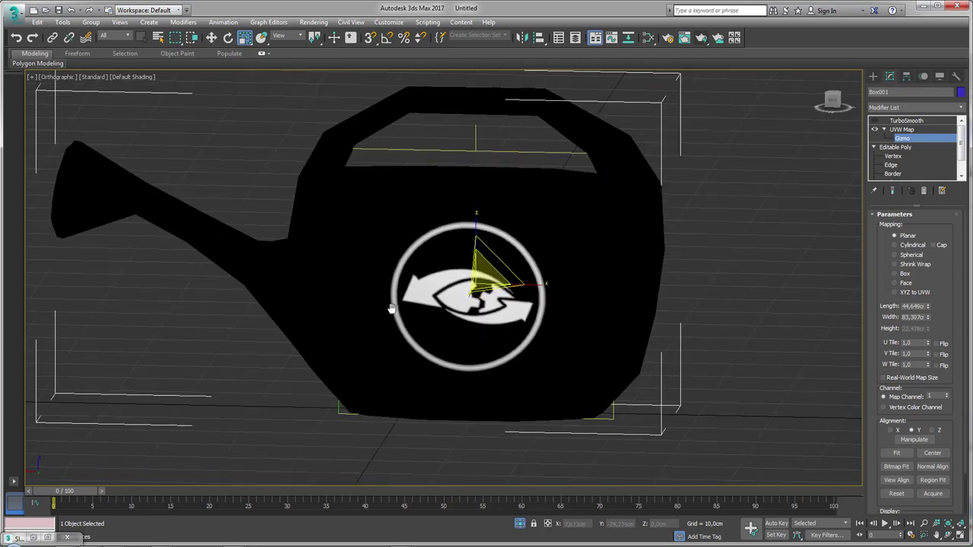
scroll(384, 304, "down", 2)
Step: Collapse the UVW Map sub-levels and scroll the Modifier List down to Unwrap UVW
left_click(903, 130)
left_click(883, 130)
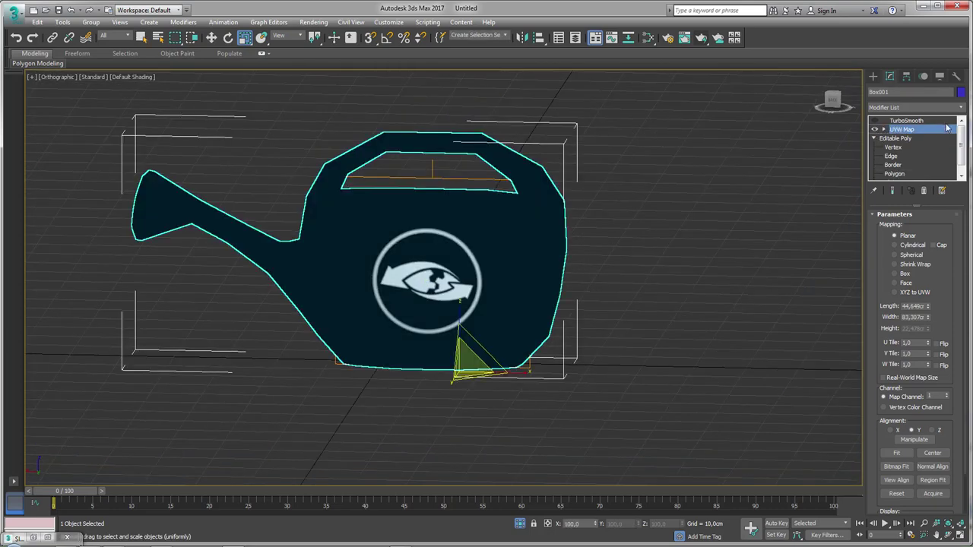
left_click(963, 109)
left_click_drag(965, 133, 965, 414)
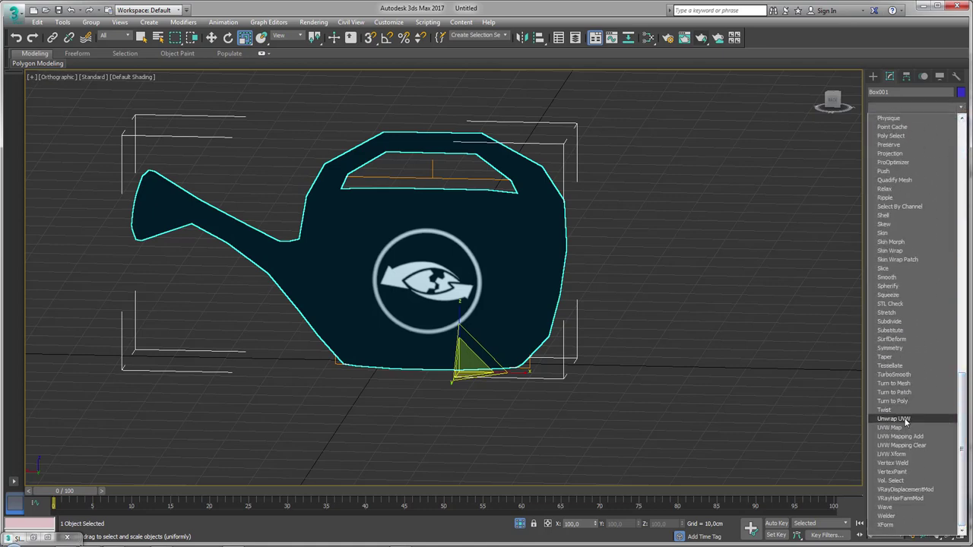
Step: Add Unwrap UVW, open the UV editor, and select the can's front faces, growing the selection
left_click(902, 420)
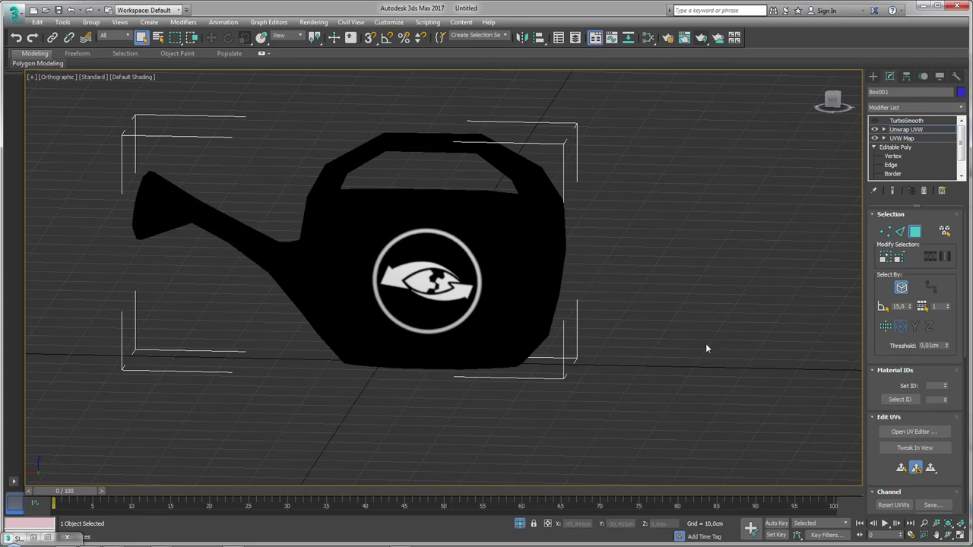
left_click(907, 431)
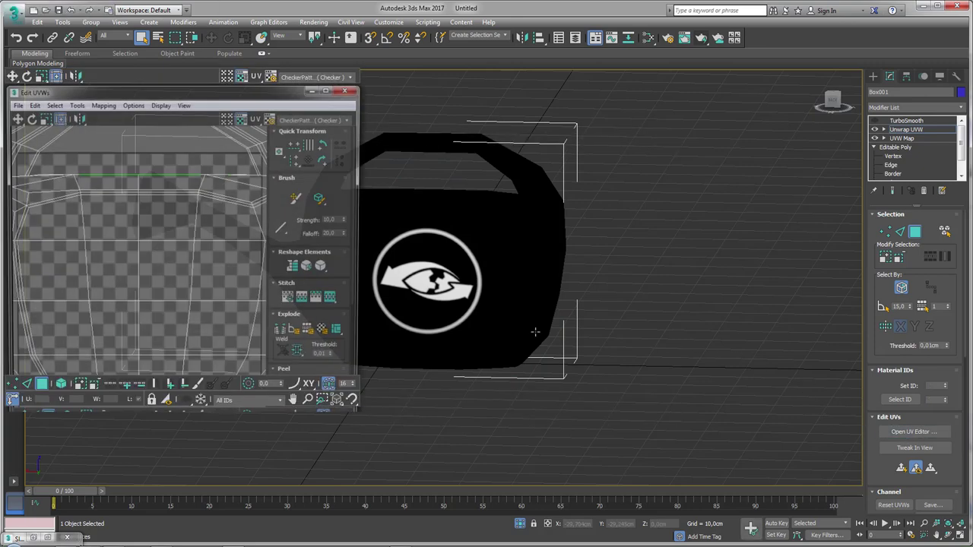
middle_click_drag(442, 288, 561, 266)
left_click(563, 254, "ctrl")
left_click(523, 255, "ctrl")
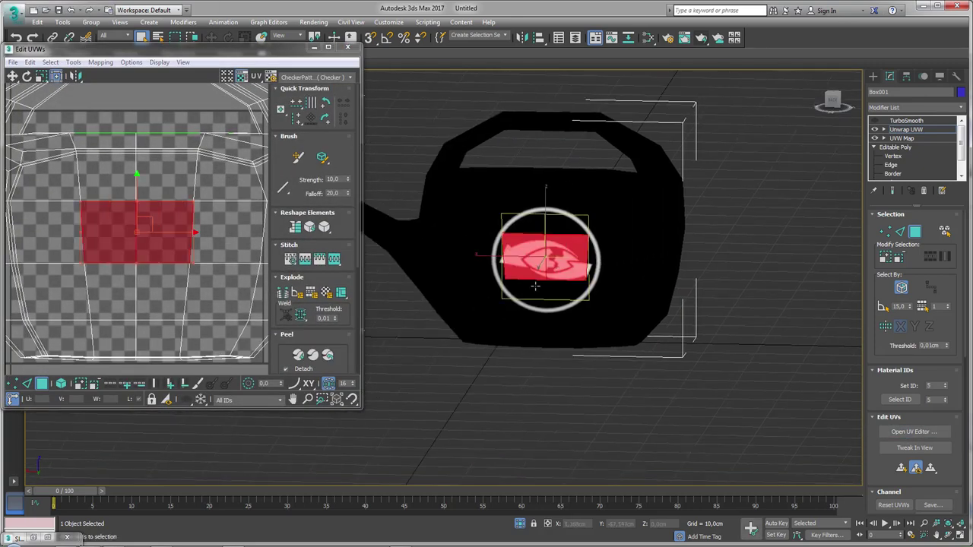
left_click(525, 301, "ctrl")
left_click(566, 300, "ctrl")
left_click(564, 230, "ctrl")
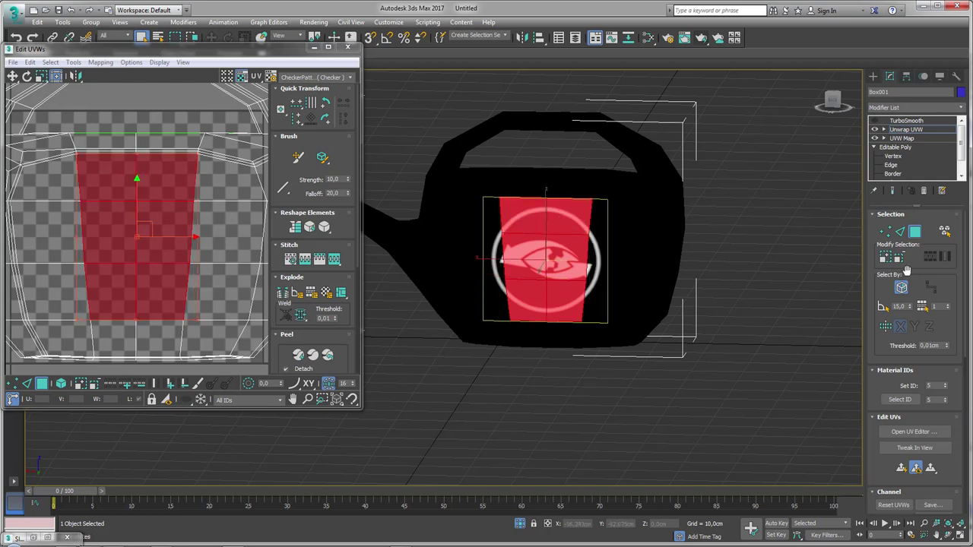
left_click(885, 258)
middle_click_drag(732, 251, 749, 252, "alt")
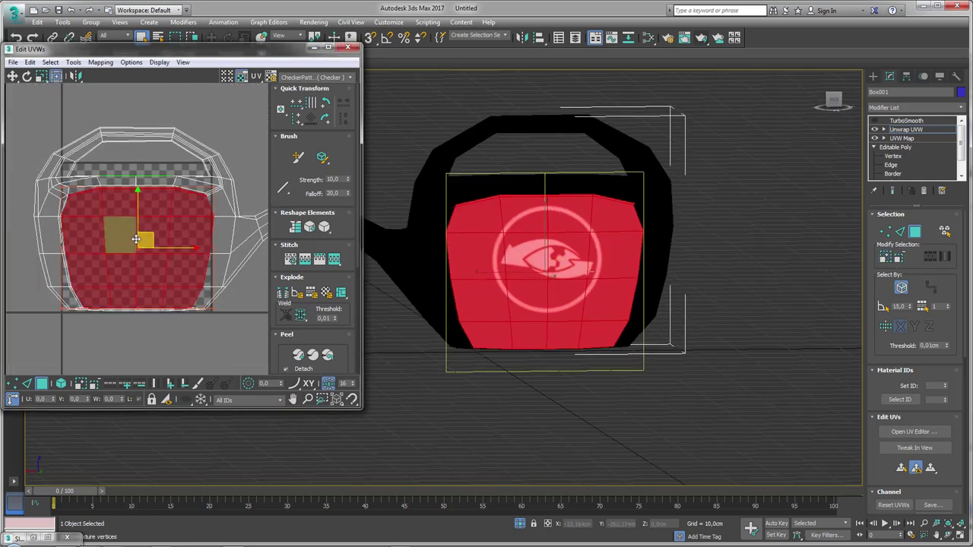
scroll(136, 239, "up", 2)
Step: Mirror the selected front-face UVs vertically to flip the eye logo
mouse_move(136, 221)
left_mouse_down()
mouse_move(256, 244)
mouse_move(149, 235)
mouse_move(139, 212)
left_mouse_up()
scroll(251, 197, "down", 2)
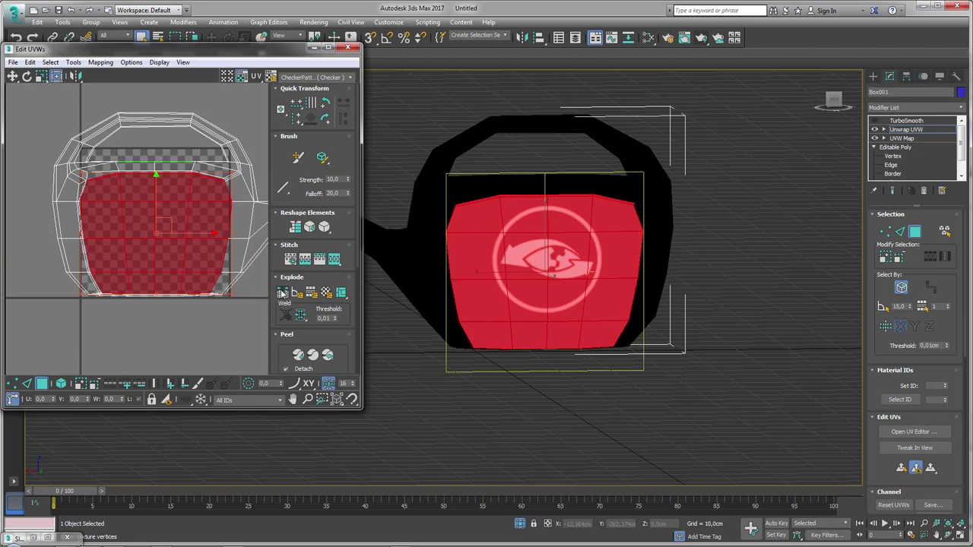
mouse_move(162, 221)
left_mouse_down()
mouse_move(218, 315)
mouse_move(258, 255)
left_mouse_up()
right_click(258, 254)
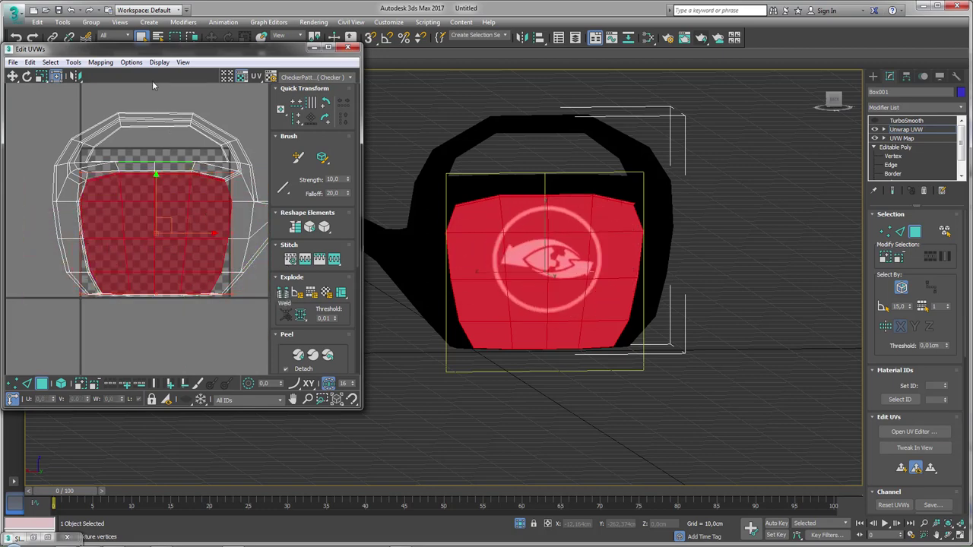
left_click(75, 76)
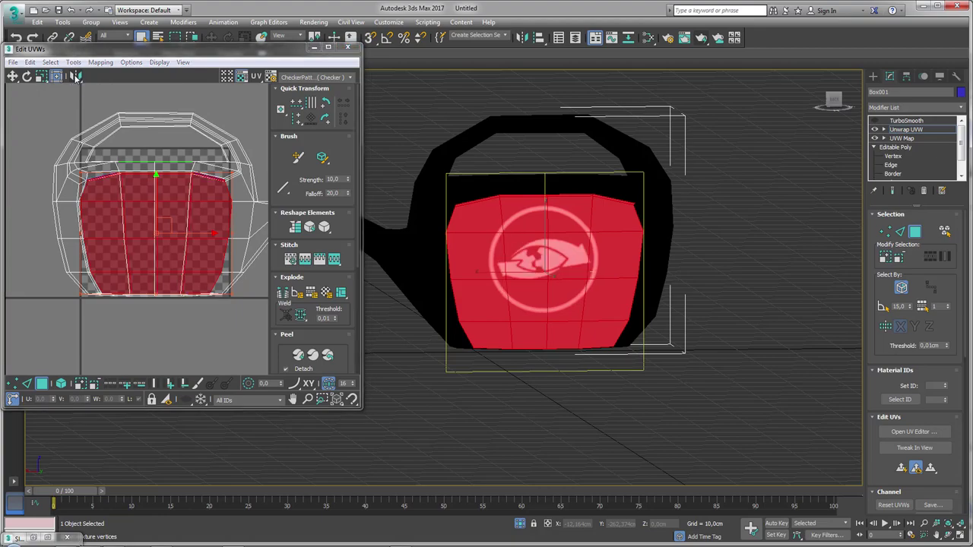
middle_click_drag(559, 342, 536, 344, "alt")
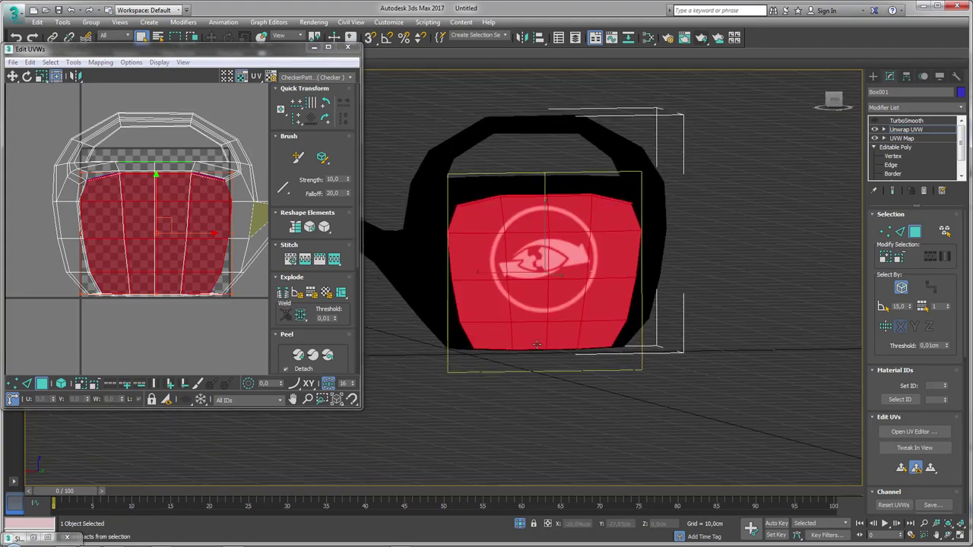
middle_click_drag(552, 287, 843, 137, "alt")
Step: Collapse the stack to Unwrap UVW, re-enable TurboSmooth, and turn on edged faces
right_click(902, 130)
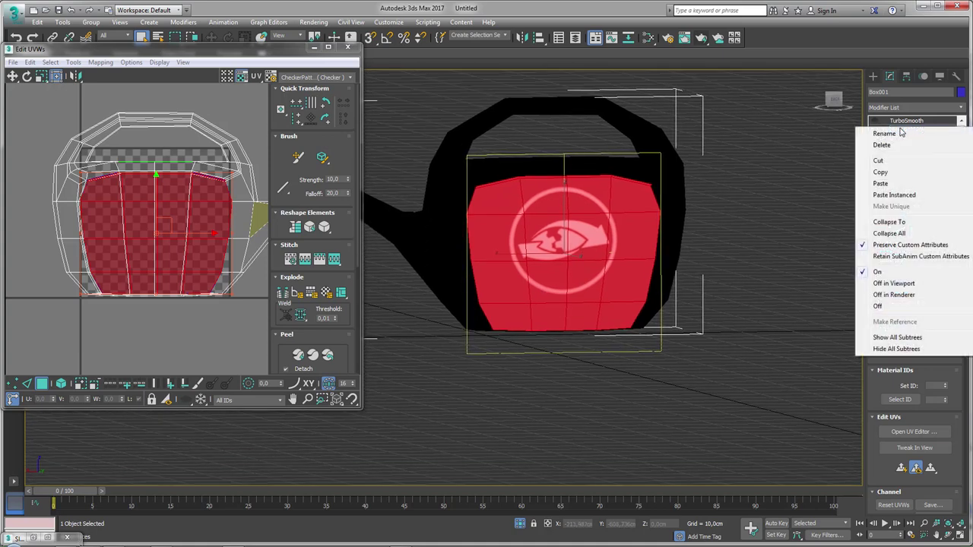
left_click(889, 222)
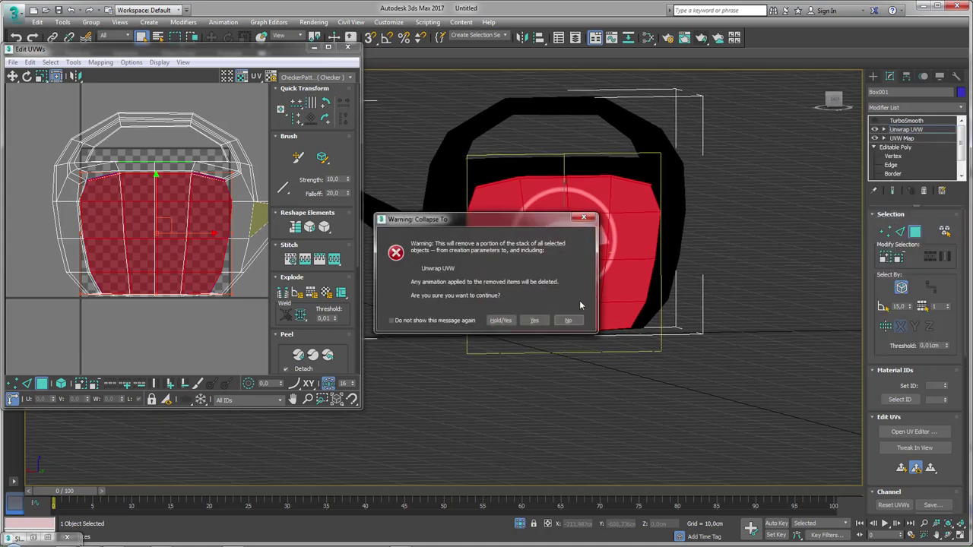
left_click(533, 320)
left_click(875, 121)
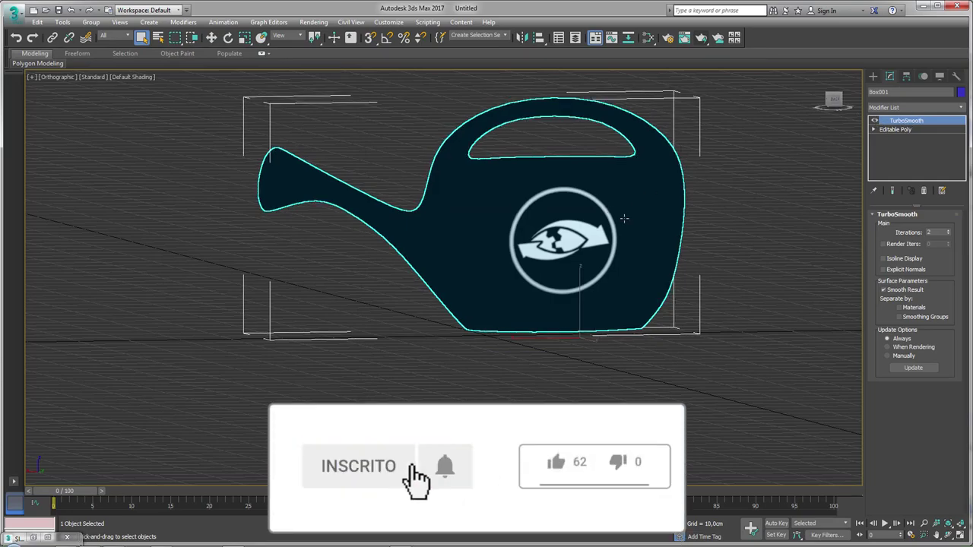
key("F4")
Step: Orbit to a three-quarter view and mark the spout base and tip with annotations
mouse_move(585, 220)
middle_mouse_down("alt")
mouse_move(612, 258)
mouse_move(594, 302)
mouse_move(693, 173)
middle_mouse_up("alt")
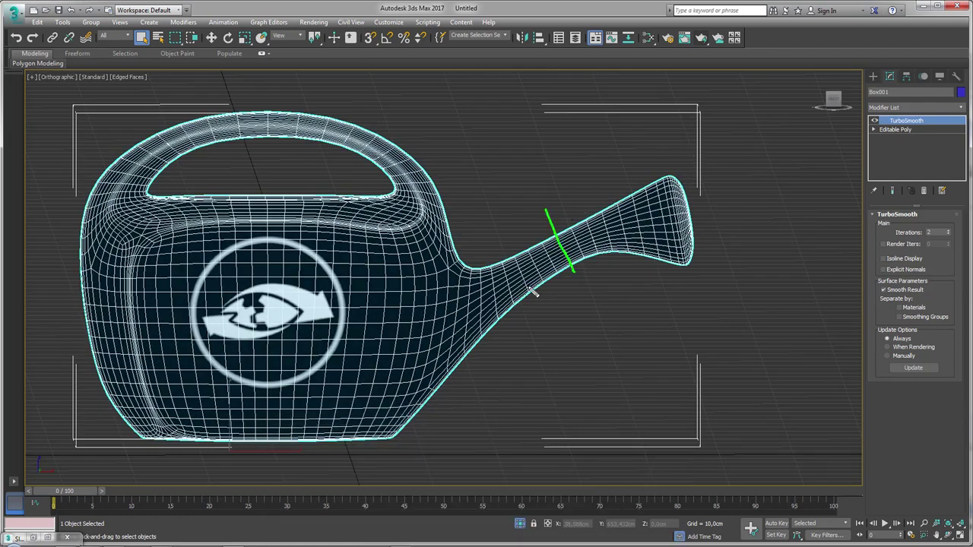
mouse_move(506, 234)
left_mouse_down()
mouse_move(381, 304)
mouse_move(467, 255)
left_mouse_up()
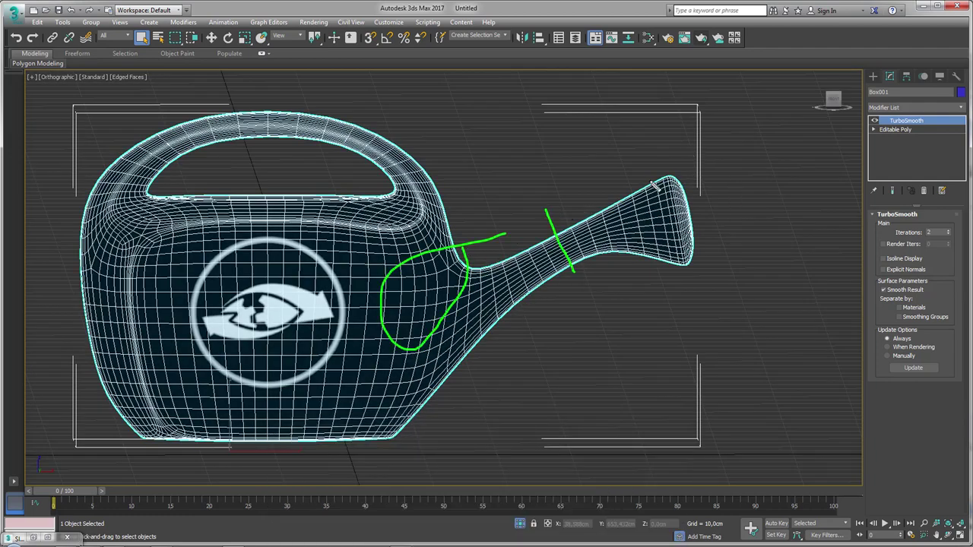
left_click_drag(654, 185, 660, 185)
key("Escape")
Step: Select the spout polygons and extrude them 0.199cm along local normals
left_click(874, 131)
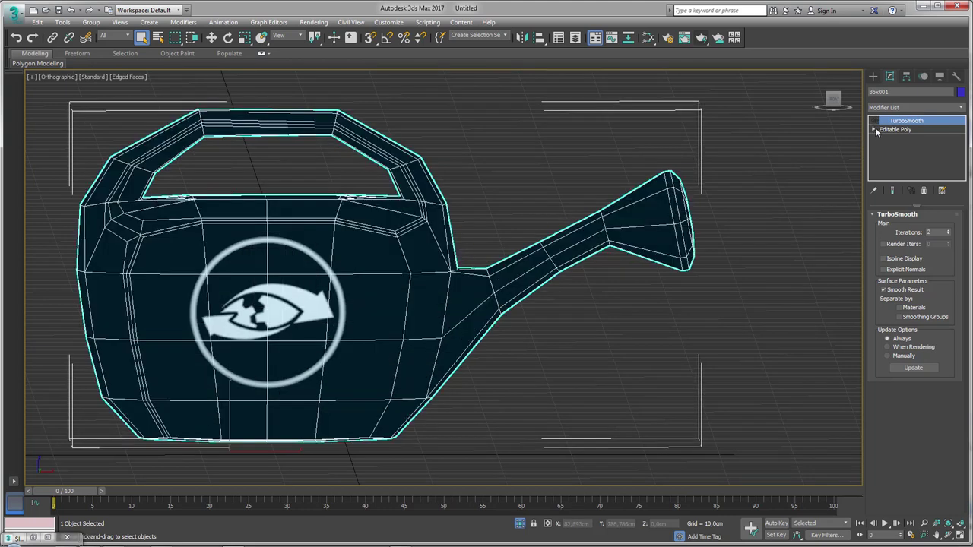
left_click(874, 130)
left_click(893, 156)
left_click(894, 164)
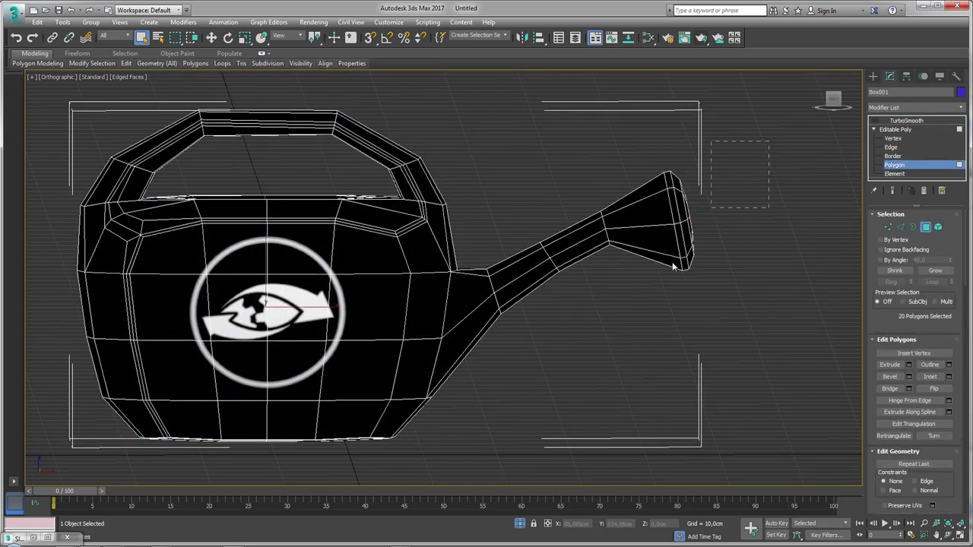
left_click_drag(769, 141, 577, 313)
scroll(599, 276, "up", 3)
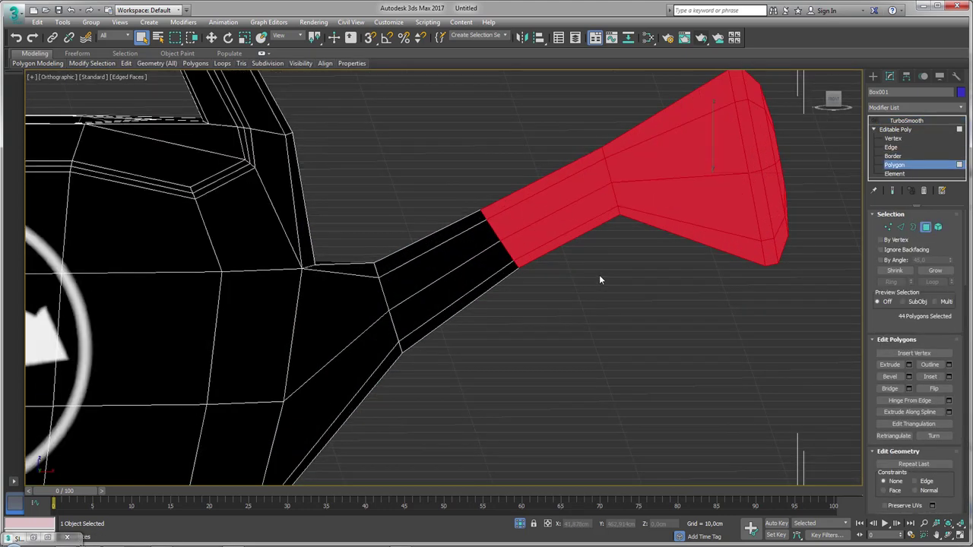
left_click(909, 365)
scroll(649, 306, "up", 2)
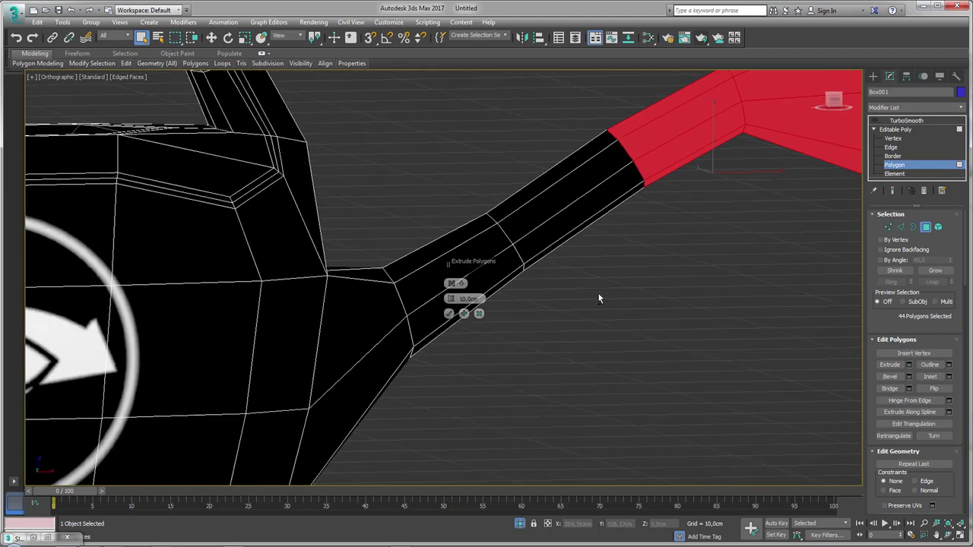
left_click(460, 285)
left_click(473, 302)
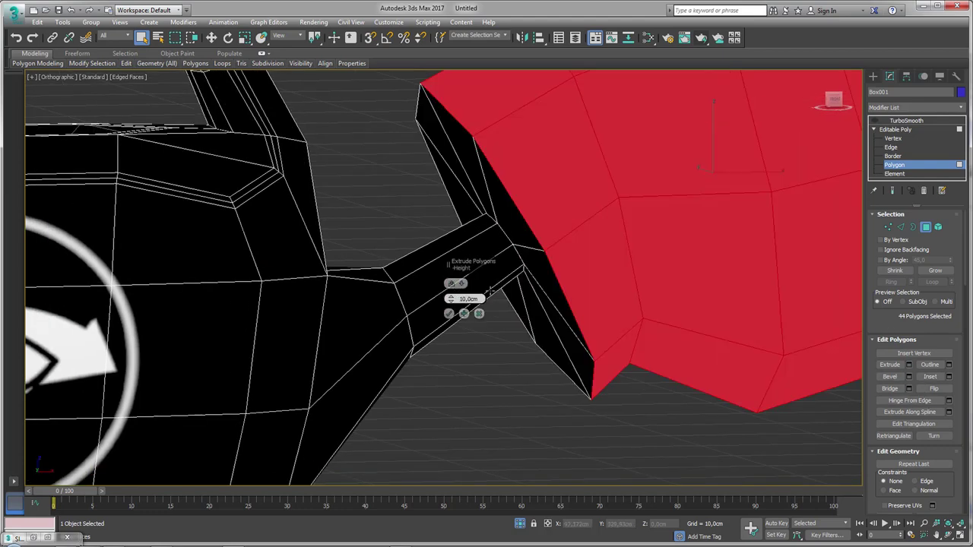
scroll(548, 295, "down", 3)
scroll(548, 295, "down", 2)
left_click_drag(452, 299, 454, 294)
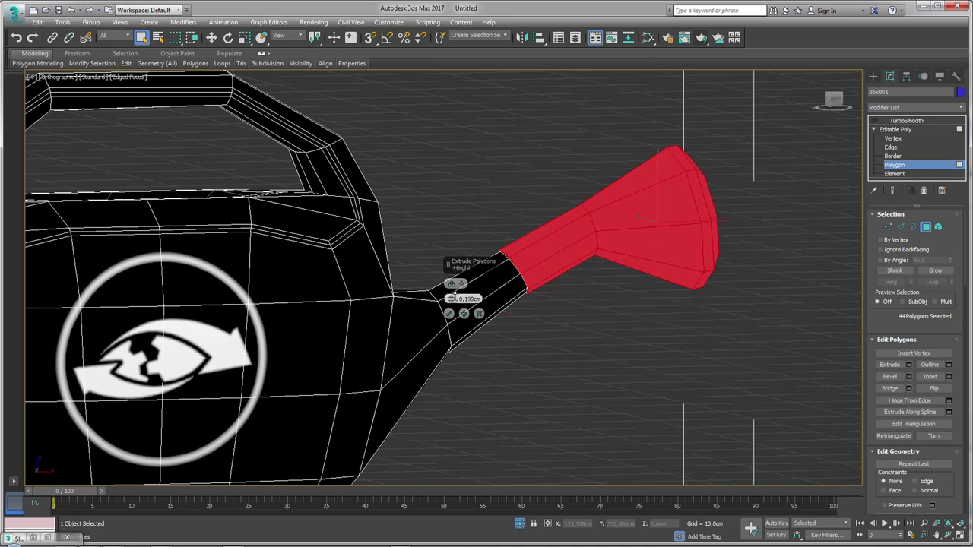
left_click(449, 313)
Step: Insert a Swift Loop edge loop around the spout where the flared tip begins
scroll(665, 263, "up", 3)
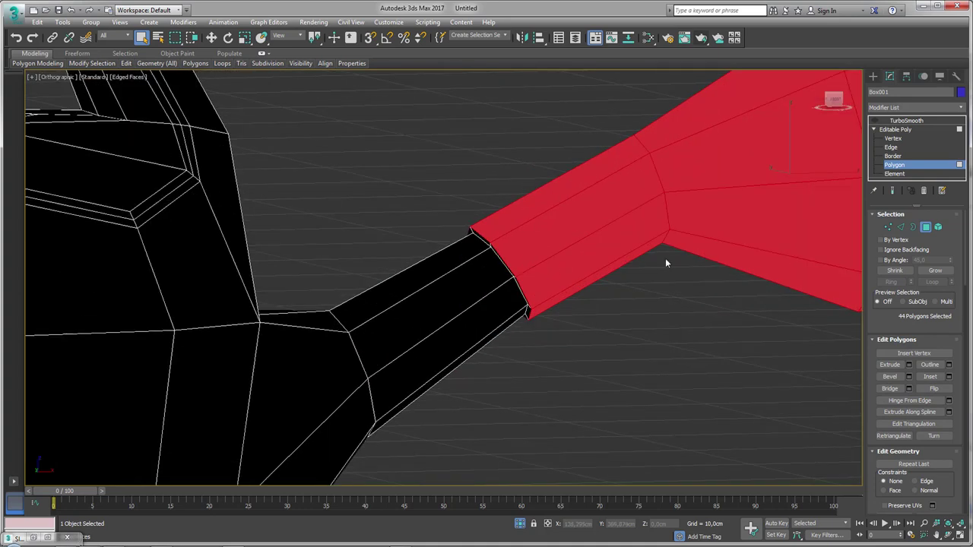
left_click(901, 226)
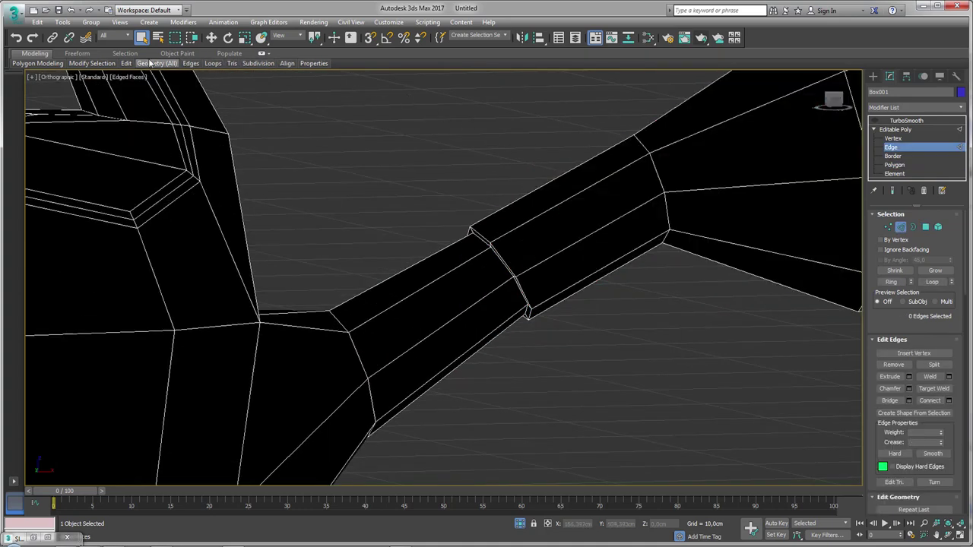
mouse_move(126, 63)
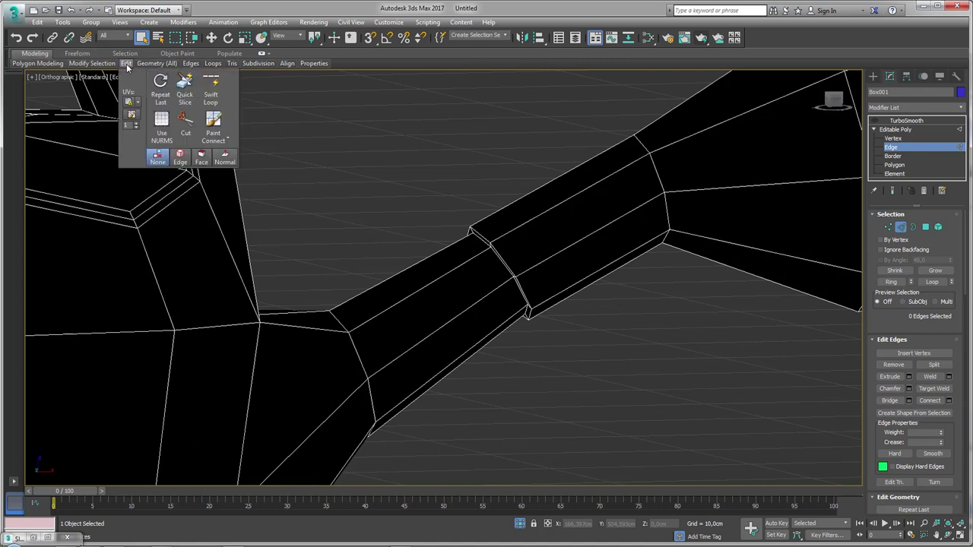
left_click(217, 91)
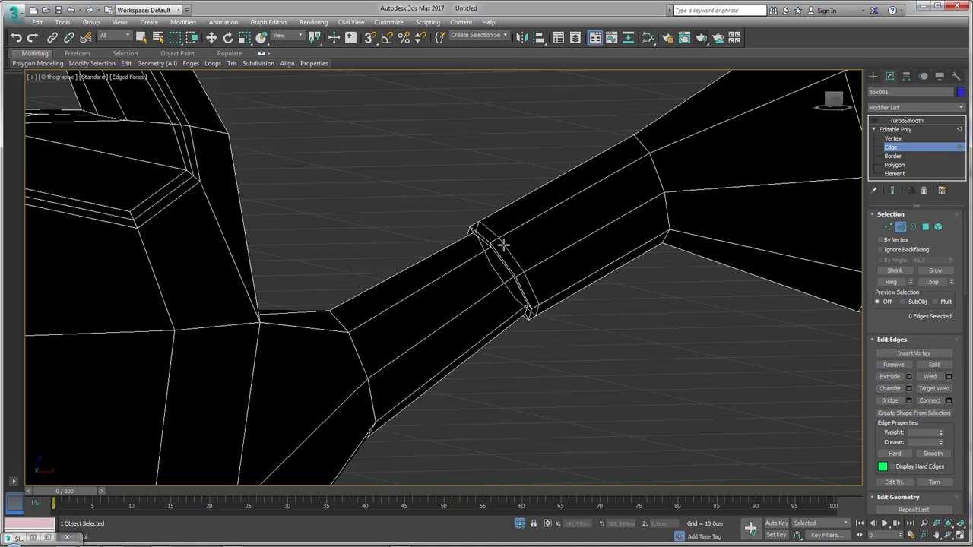
left_click(493, 243)
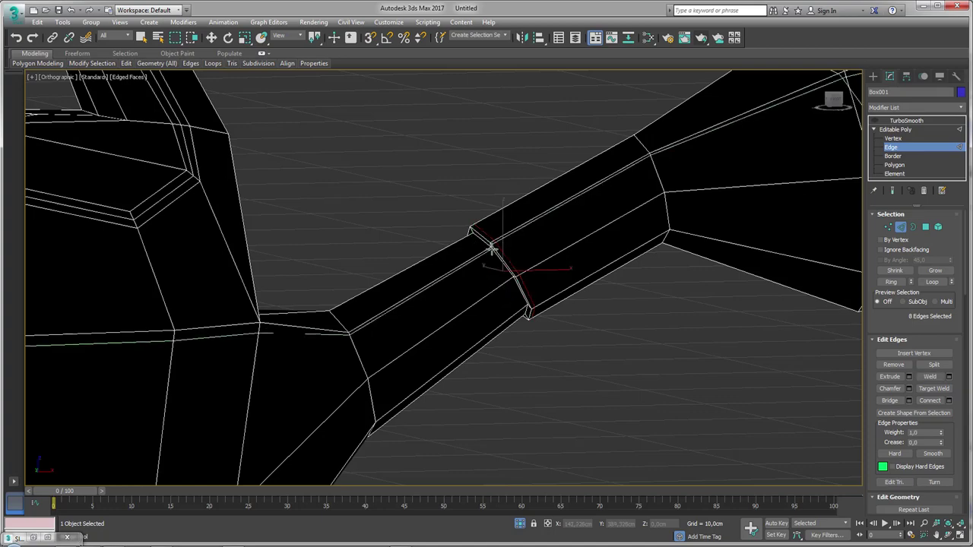
scroll(491, 248, "down", 6)
Step: Select the spout-head polygons, grow the selection, and give them material ID 2
key("w")
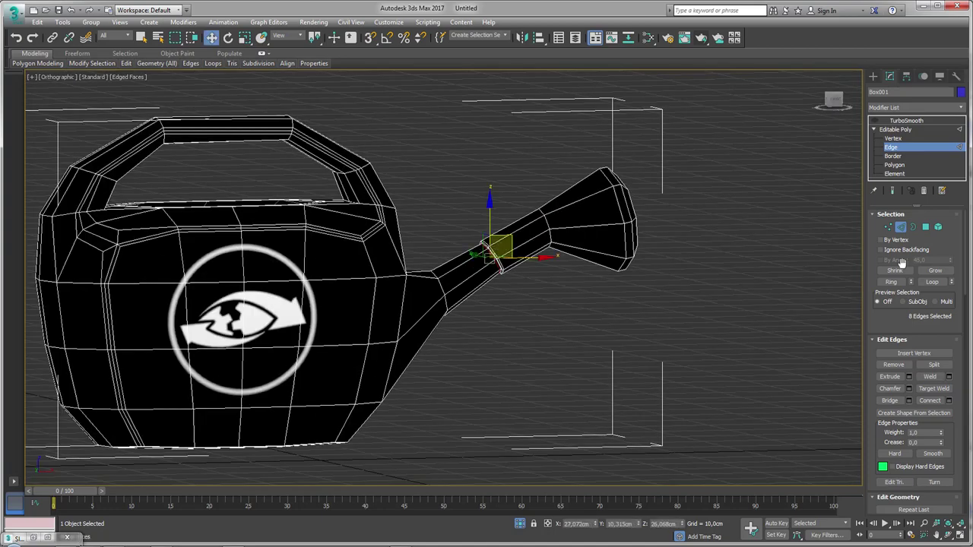
left_click(926, 227)
middle_click_drag(741, 232, 504, 246, "alt")
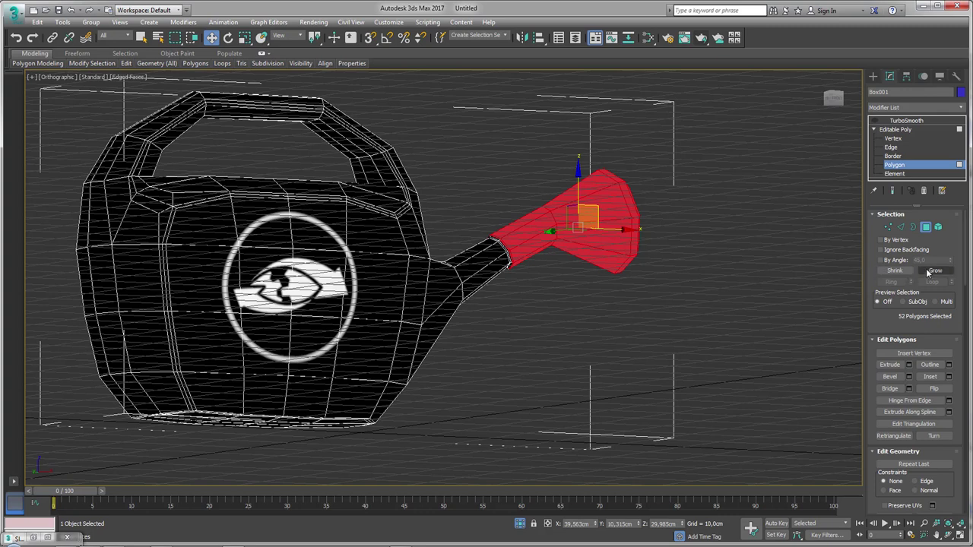
left_click(935, 270)
scroll(615, 260, "up", 2)
left_click_drag(956, 465, 943, 60)
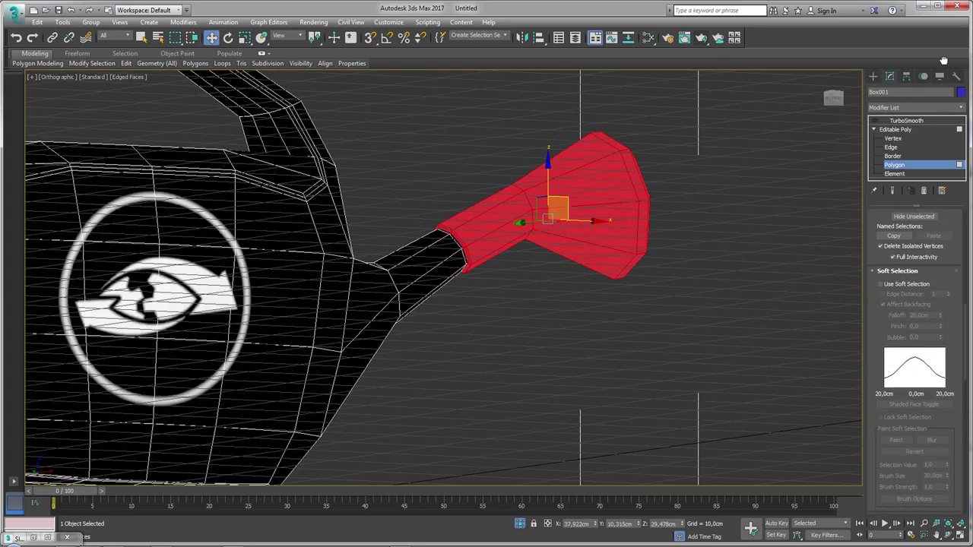
left_click(879, 271)
left_click_drag(871, 315, 882, 274)
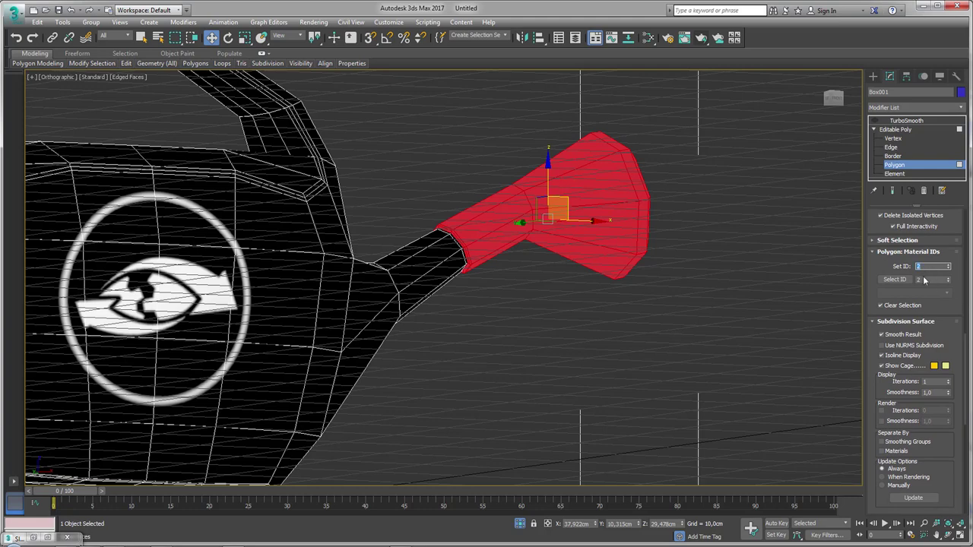
Step: Invert the selection to the can body so it carries material ID 1
mouse_move(684, 251)
middle_mouse_down("alt")
mouse_move(637, 251)
mouse_move(623, 269)
middle_mouse_up("alt")
key("ctrl+i")
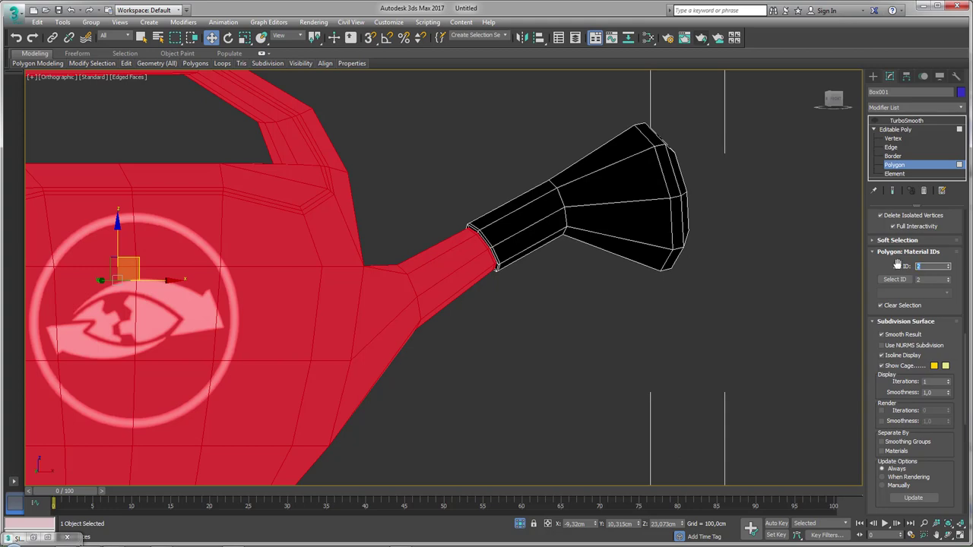
middle_click_drag(685, 307, 650, 313, "alt")
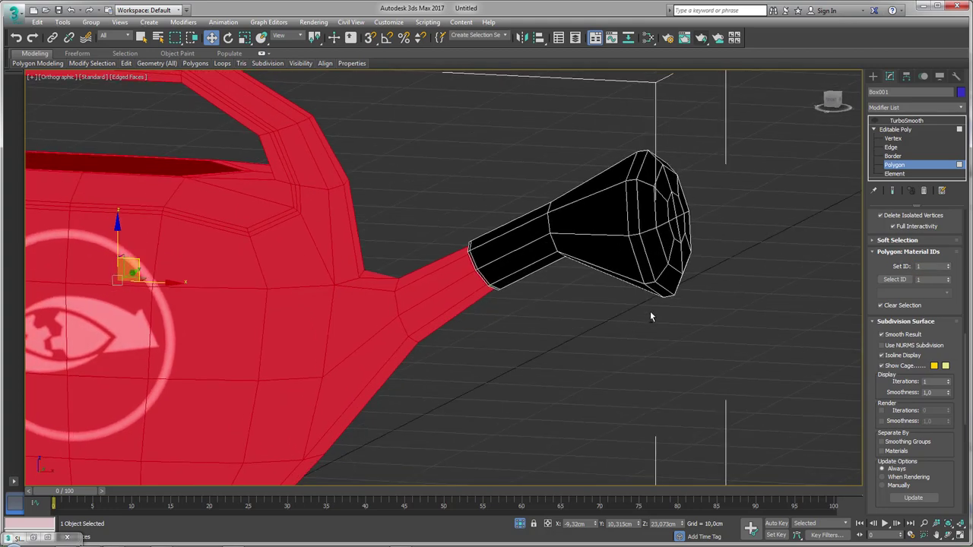
Step: Exit polygon mode and add a Multi/Sub-Object Material #37 in the Slate editor, cut to one slot
key("4")
scroll(532, 217, "down", 4)
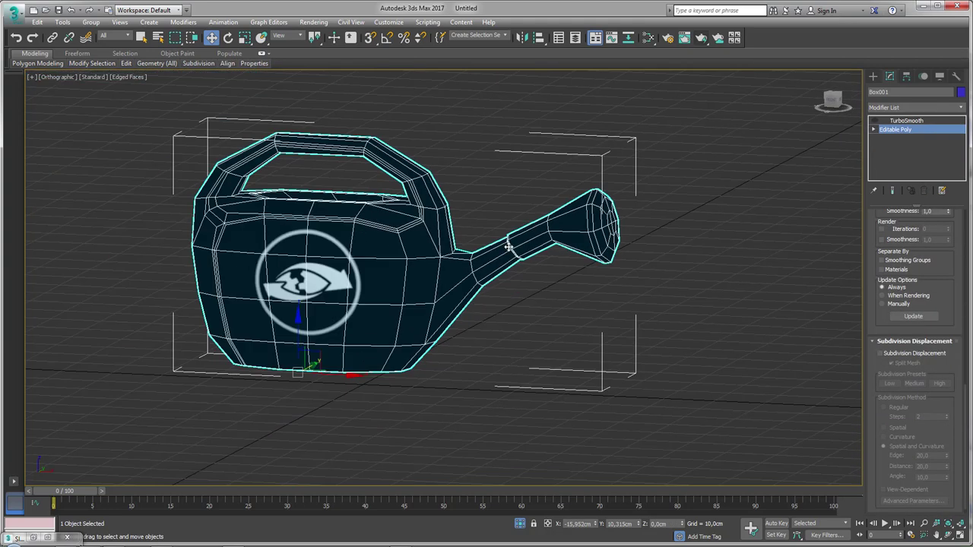
left_click(648, 37)
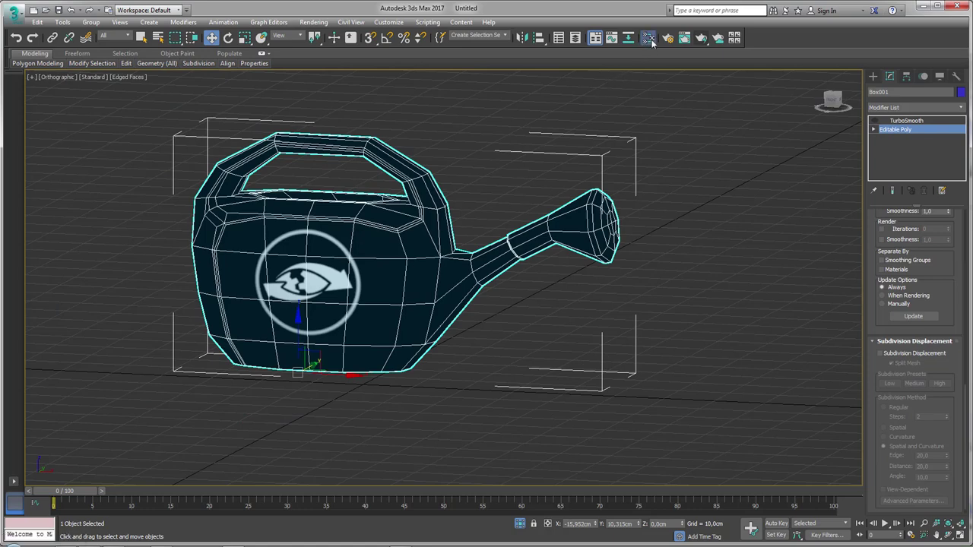
scroll(250, 255, "down", 2)
scroll(250, 255, "down", 2)
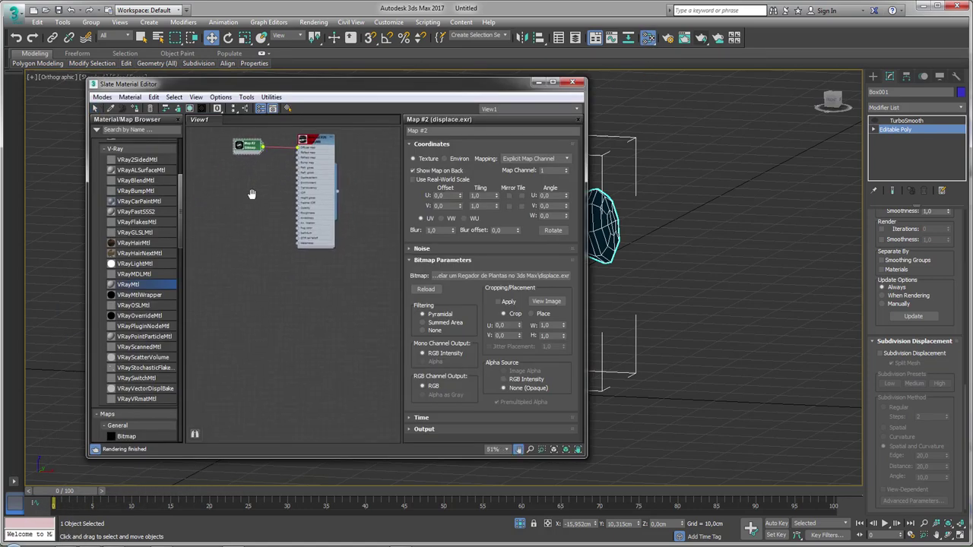
left_click_drag(181, 237, 180, 190)
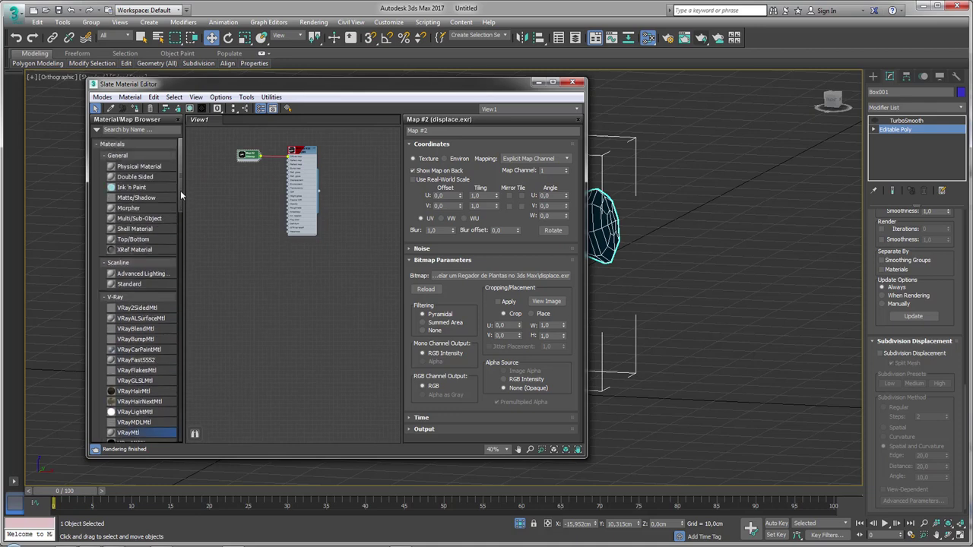
left_click_drag(240, 288, 270, 284)
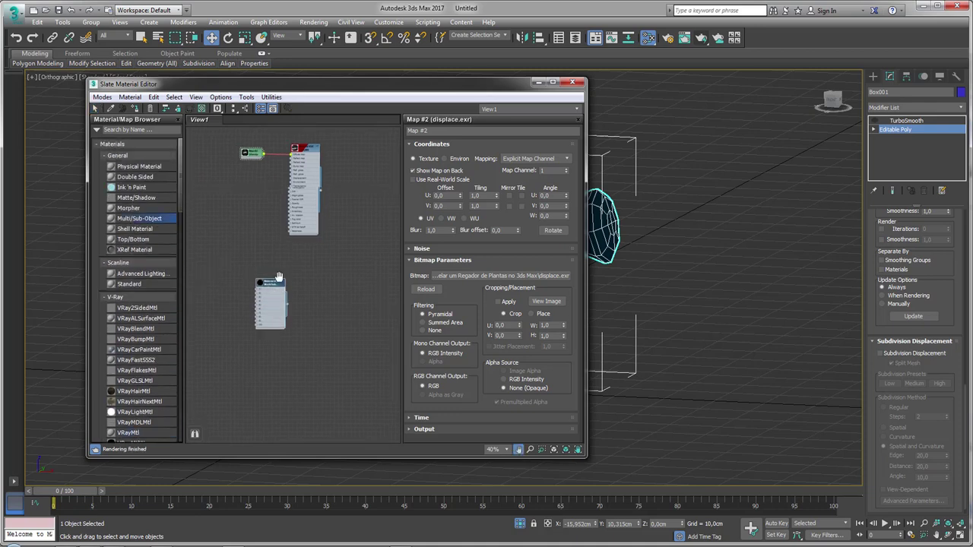
scroll(298, 247, "up", 3)
double_click(301, 242)
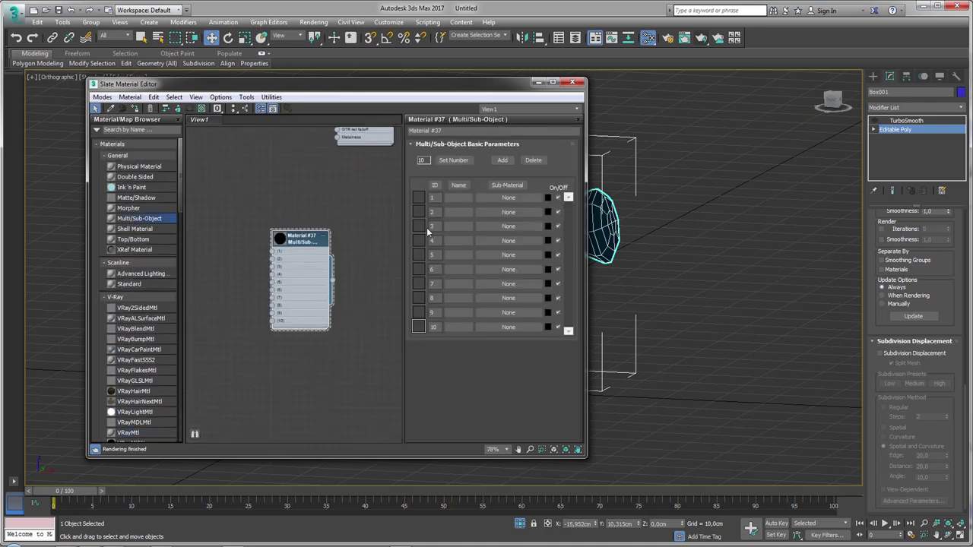
left_click(538, 161)
left_click(538, 160)
left_click(537, 160)
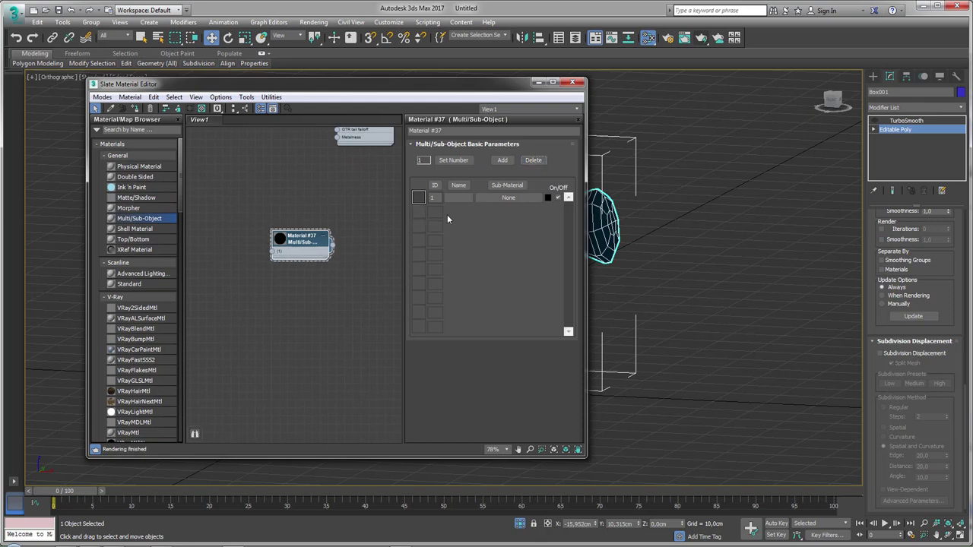
Step: Add a second sub-material slot and delete the extra Material #38 Standard node, leaving both slots None
middle_click_drag(309, 251, 316, 225)
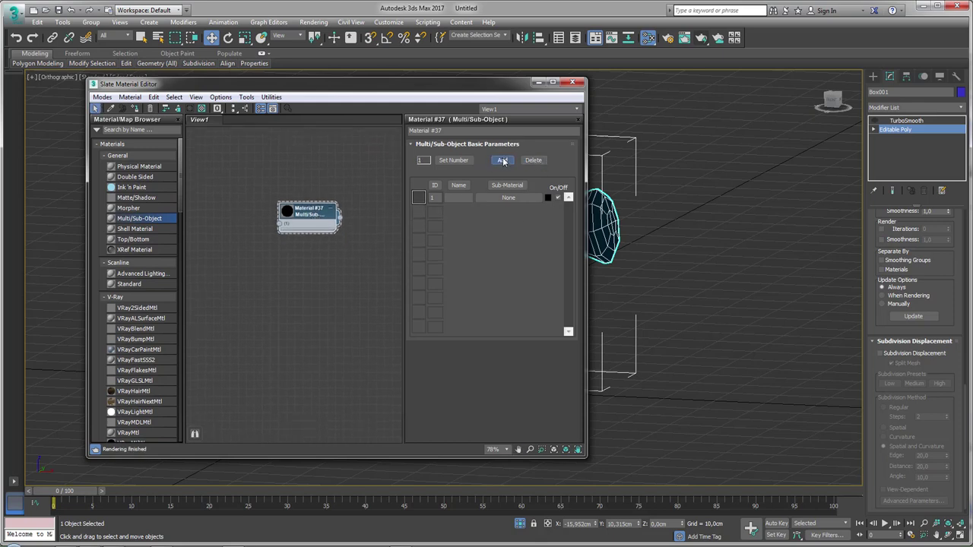
left_click(503, 160)
left_click_drag(280, 228, 220, 182)
left_click(205, 251)
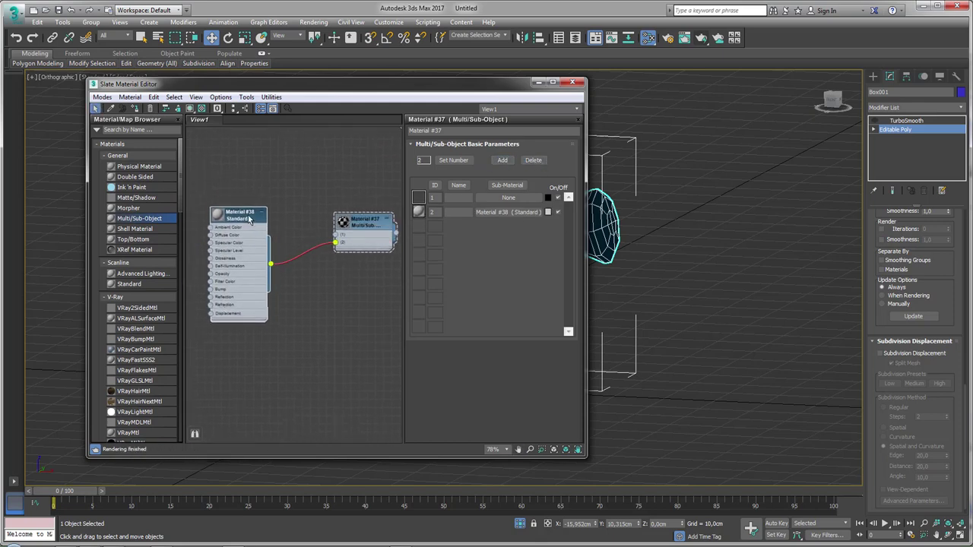
left_click(249, 219)
key("Delete")
scroll(315, 250, "down", 4)
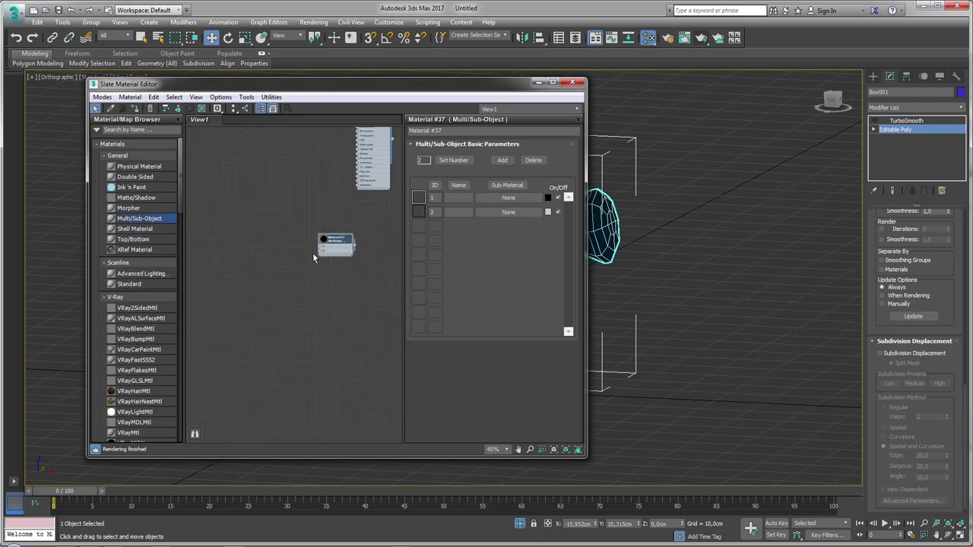
scroll(312, 257, "down", 1)
middle_click_drag(325, 196, 329, 245)
left_click_drag(383, 257, 384, 257)
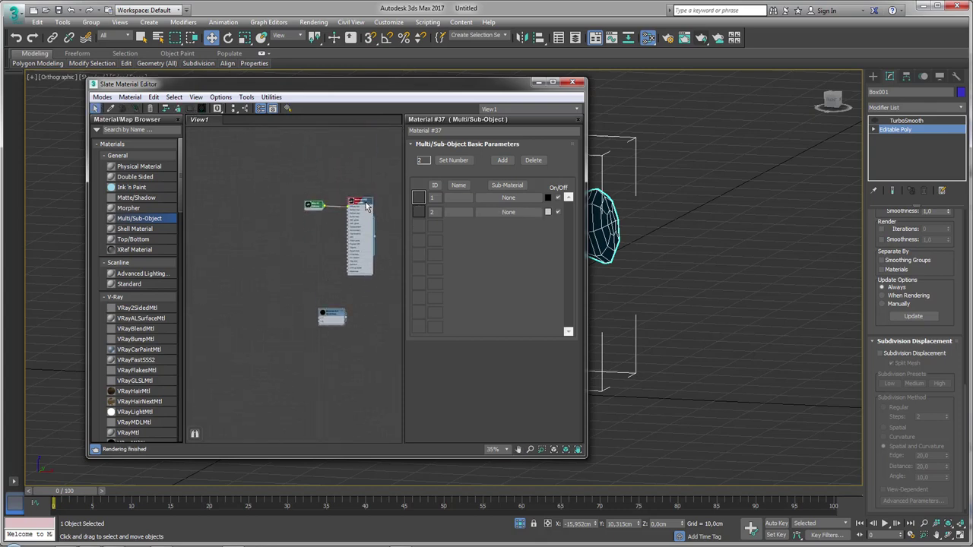
scroll(304, 304, "up", 1)
scroll(300, 312, "up", 2)
scroll(297, 334, "up", 2)
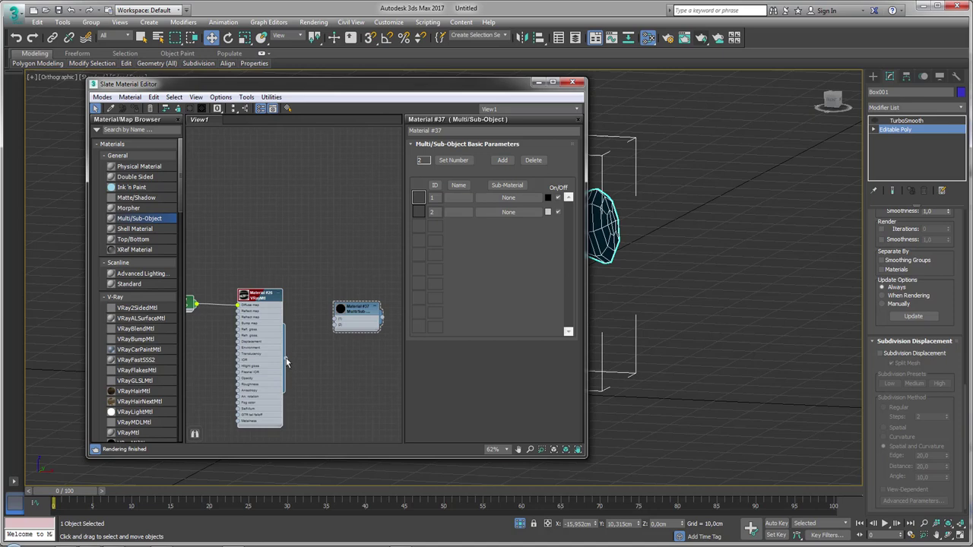
Step: Wire Material #26 into slot 1 of Material #37 and collapse and align its node
left_click_drag(335, 322, 335, 320)
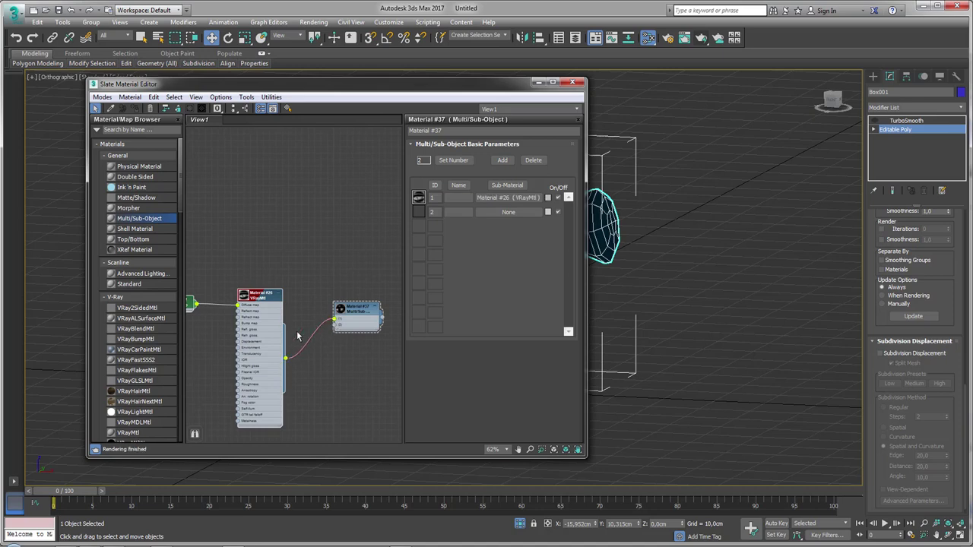
left_click(282, 295)
left_click_drag(261, 293, 275, 301)
mouse_move(321, 367)
middle_mouse_down()
mouse_move(321, 280)
mouse_move(331, 259)
middle_mouse_up()
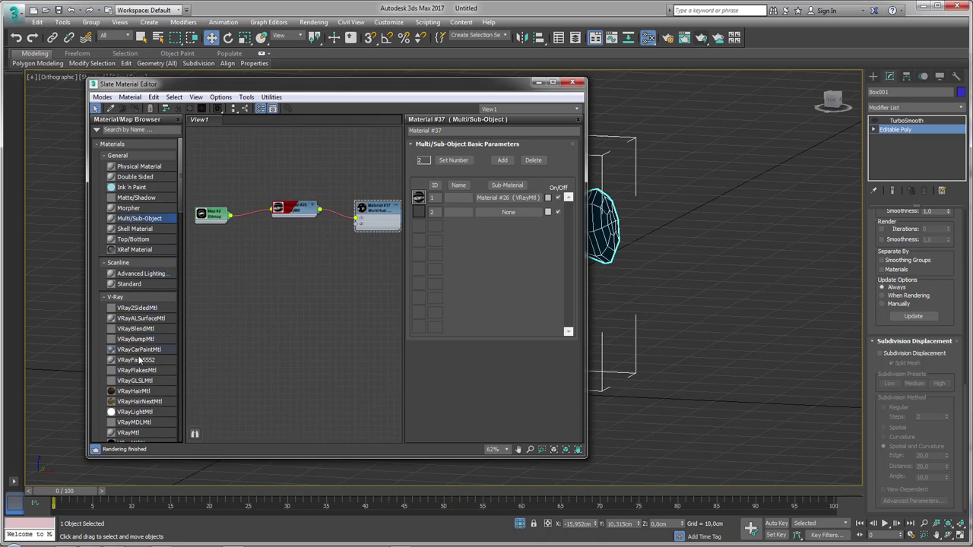
middle_click_drag(243, 327, 247, 311)
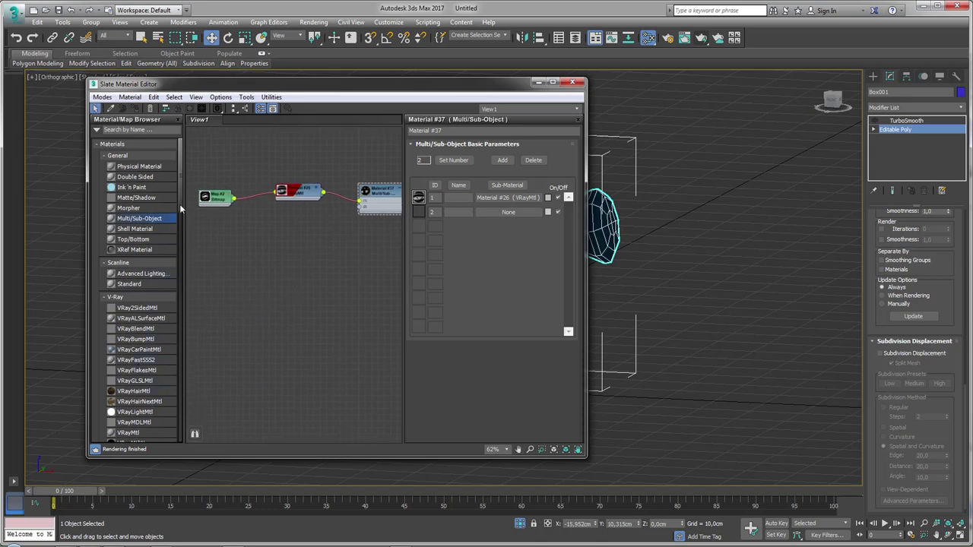
Step: Add a new VRayMtl, Material #39, and wire it into slot 2 of Material #37
scroll(181, 228, "down", 3)
scroll(182, 255, "down", 3)
scroll(182, 248, "down", 2)
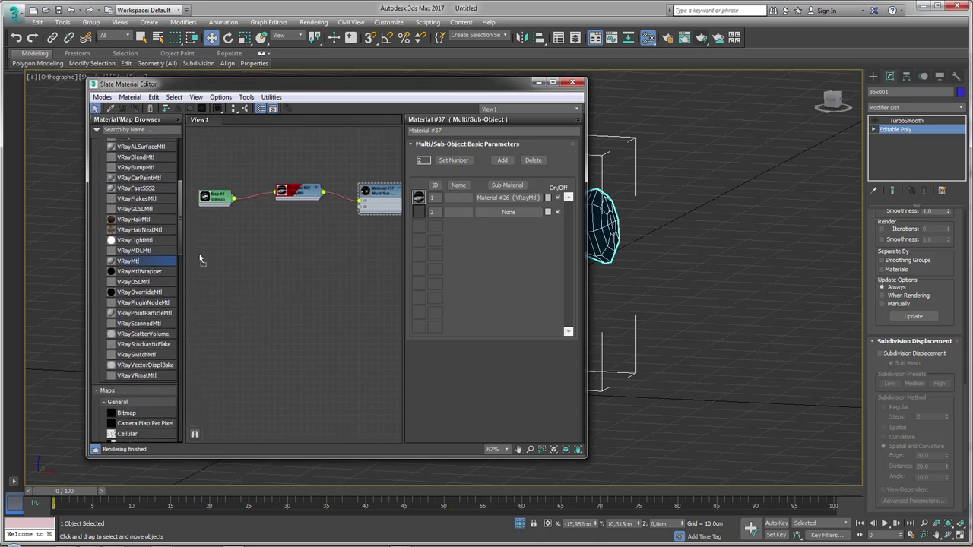
left_click_drag(200, 260, 273, 223)
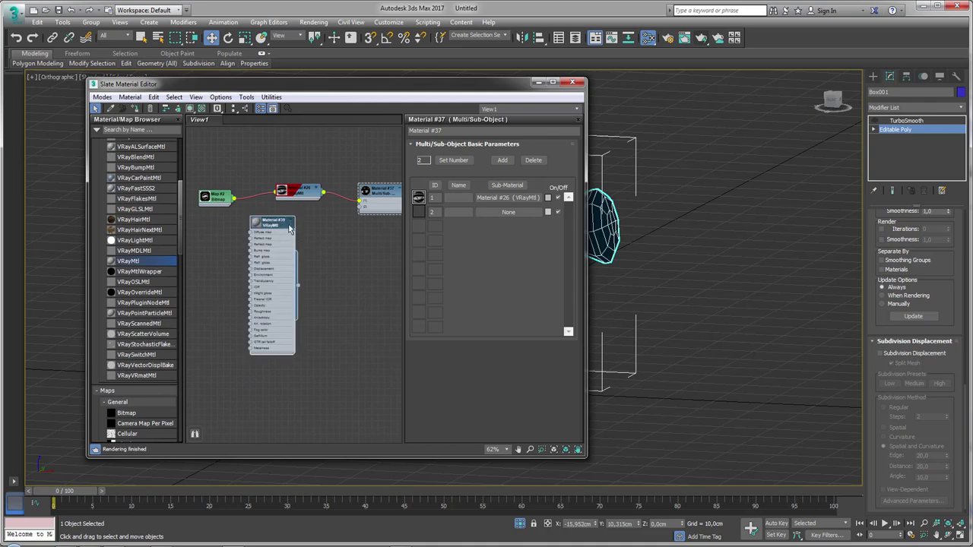
left_click(291, 222)
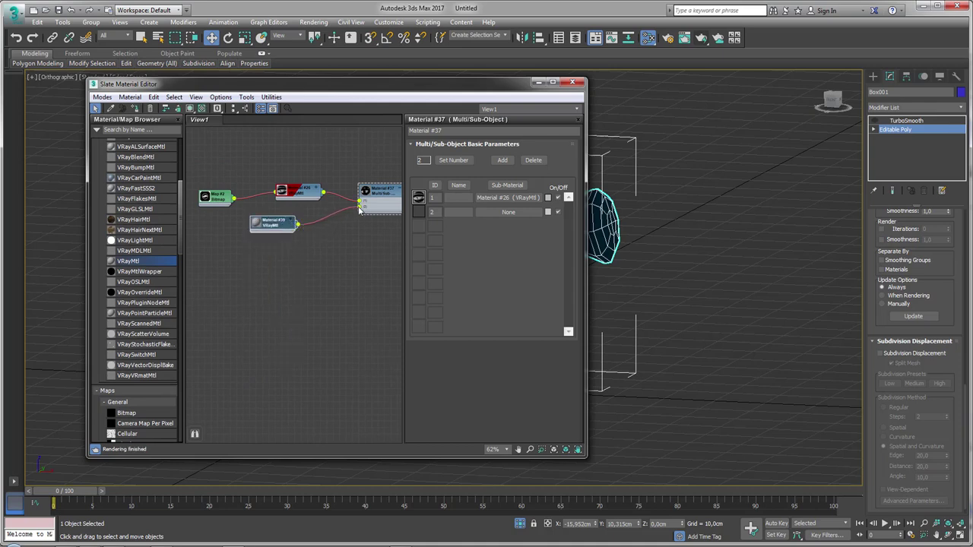
left_click_drag(359, 210, 360, 206)
left_click_drag(273, 221, 299, 221)
mouse_move(684, 292)
middle_mouse_down("alt")
mouse_move(748, 298)
mouse_move(684, 251)
middle_mouse_up("alt")
Step: Rearrange the editor and node view to bring Material #26 and the Map #2 Bitmap node into view
left_click_drag(479, 87, 389, 86)
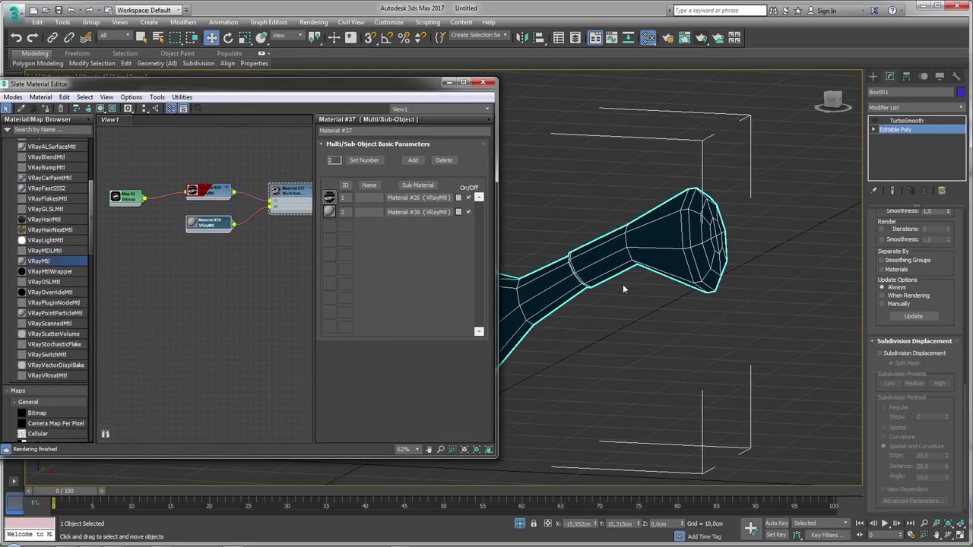
scroll(623, 284, "up", 5)
scroll(633, 286, "down", 5)
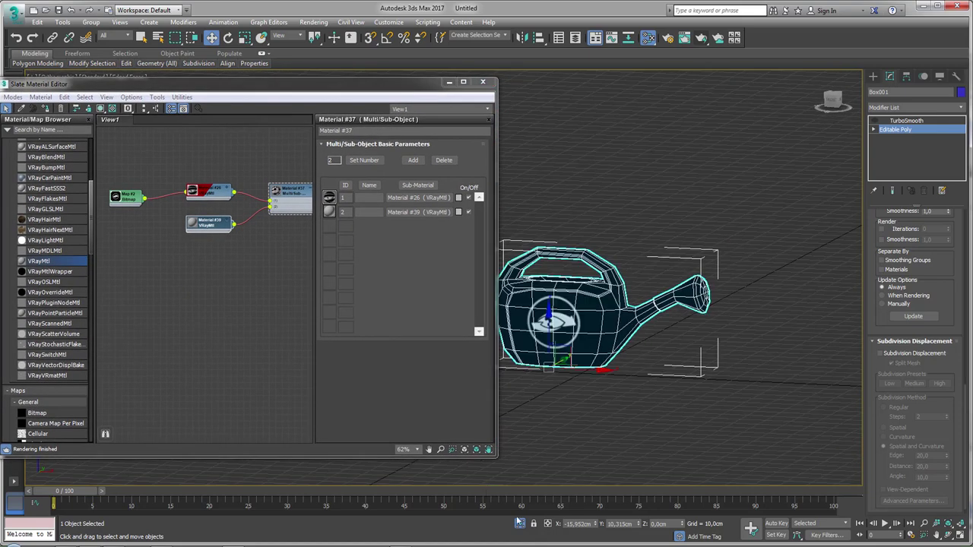
scroll(594, 381, "up", 5)
scroll(682, 272, "up", 3)
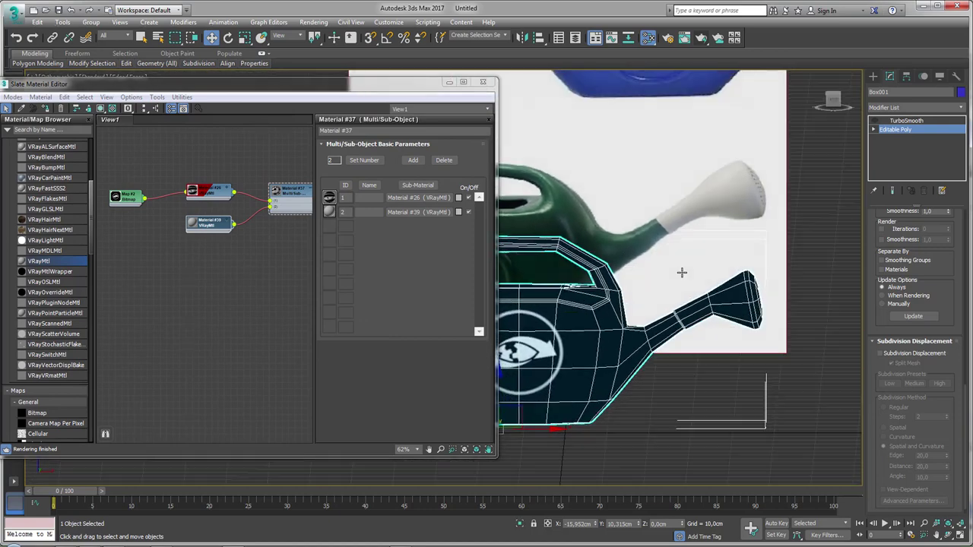
scroll(682, 272, "down", 3)
scroll(646, 258, "up", 2)
scroll(648, 270, "up", 3)
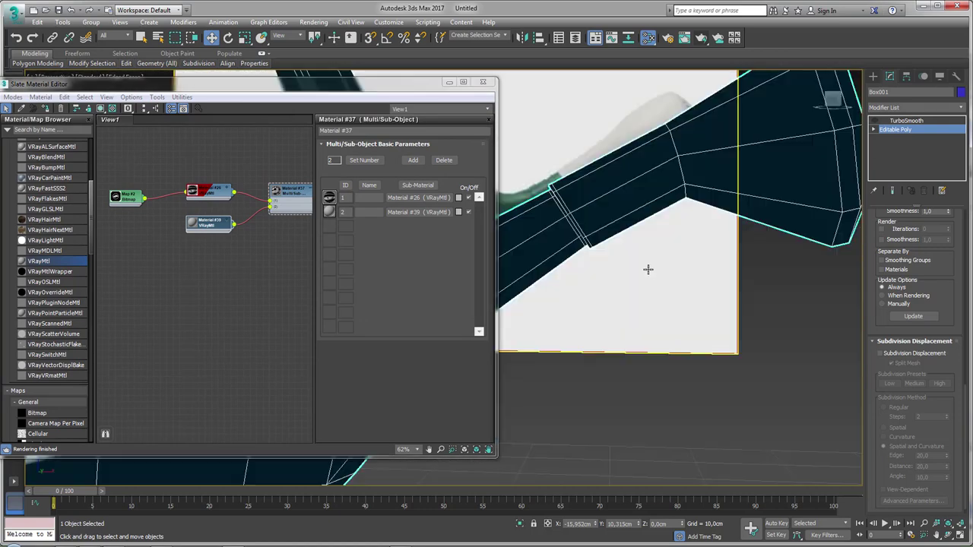
scroll(648, 269, "down", 2)
scroll(631, 267, "down", 3)
scroll(608, 270, "up", 3)
scroll(600, 270, "up", 1)
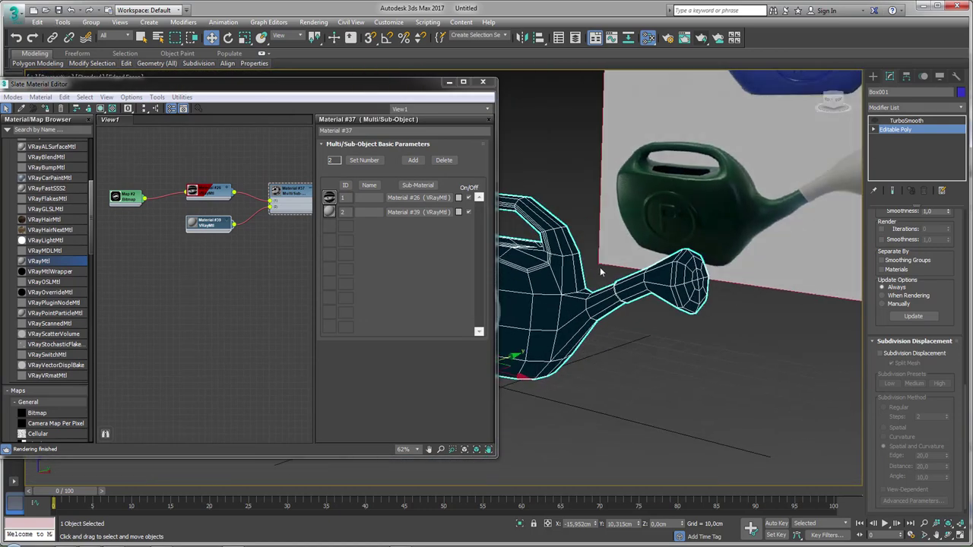
scroll(608, 289, "down", 2)
scroll(628, 332, "down", 1)
middle_click_drag(287, 206, 214, 212)
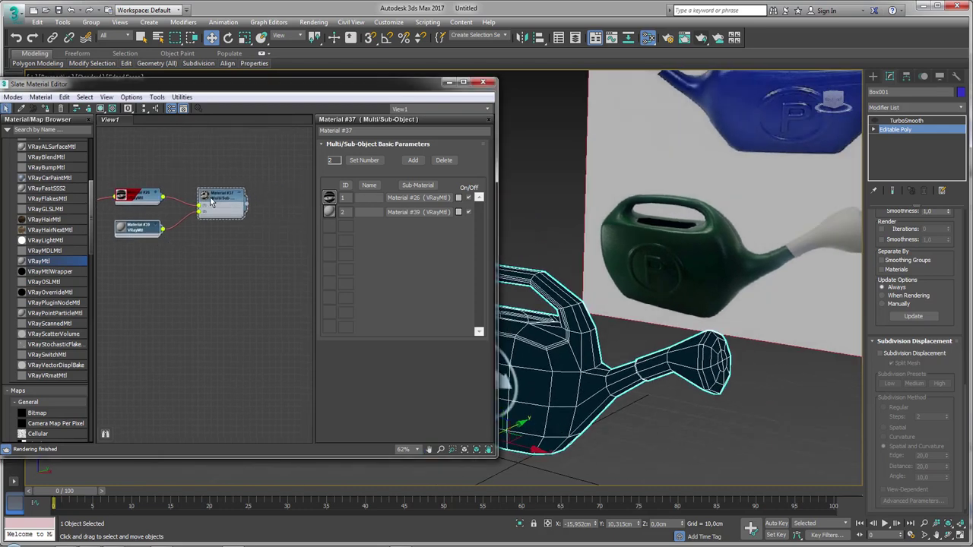
left_click_drag(145, 195, 147, 184)
scroll(147, 185, "up", 1)
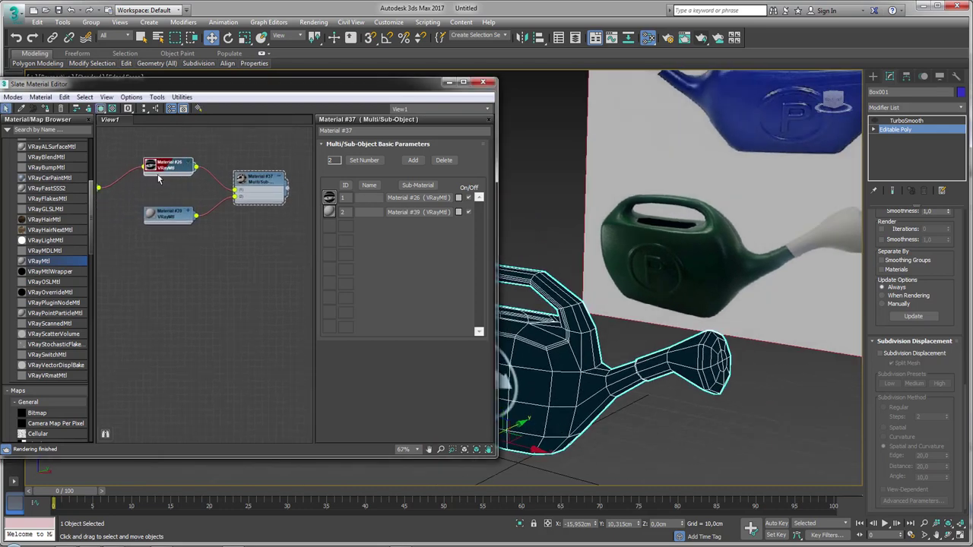
middle_click_drag(159, 179, 240, 156)
Step: Expand Material #26, place Map #2 beside it and unhook it from the Diffuse map slot
scroll(240, 156, "up", 1)
left_click_drag(232, 158, 240, 145)
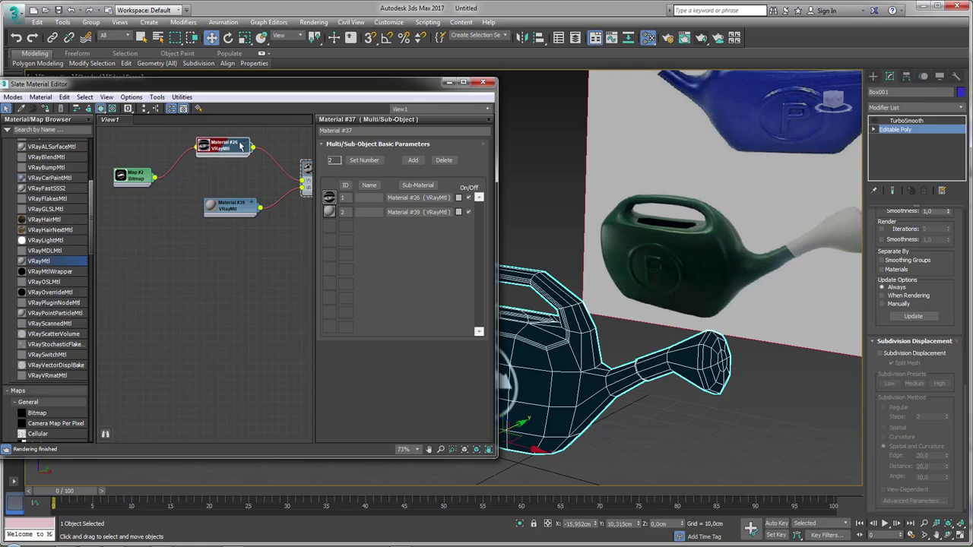
left_click(245, 144)
left_click_drag(134, 179, 125, 148)
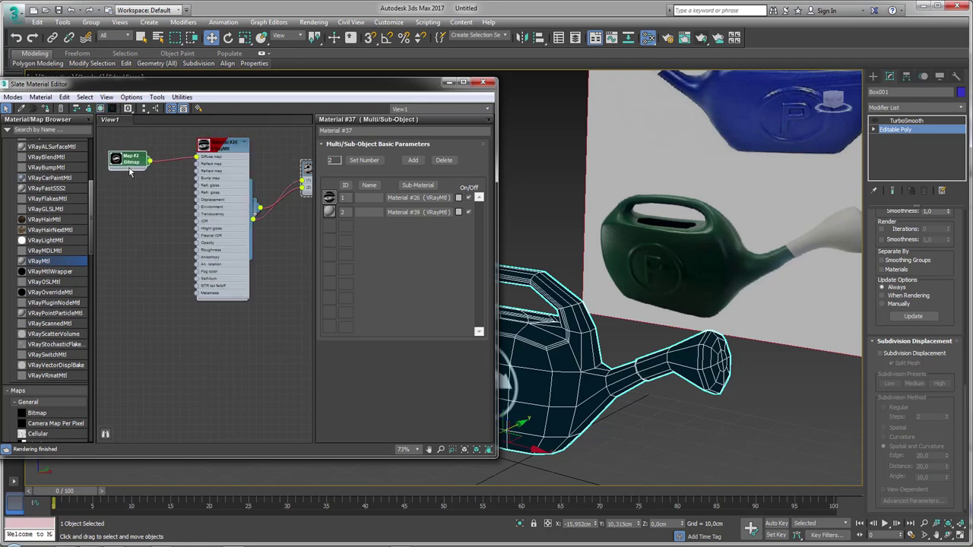
mouse_move(199, 159)
left_mouse_down()
mouse_move(168, 222)
mouse_move(198, 201)
left_mouse_up()
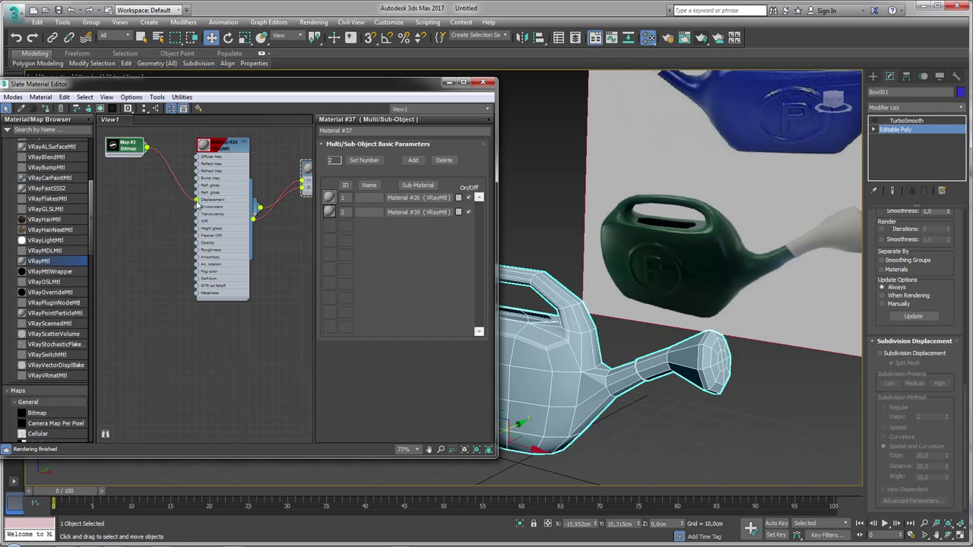
Step: Frame the watering can and turn on its TurboSmooth modifier
key("z")
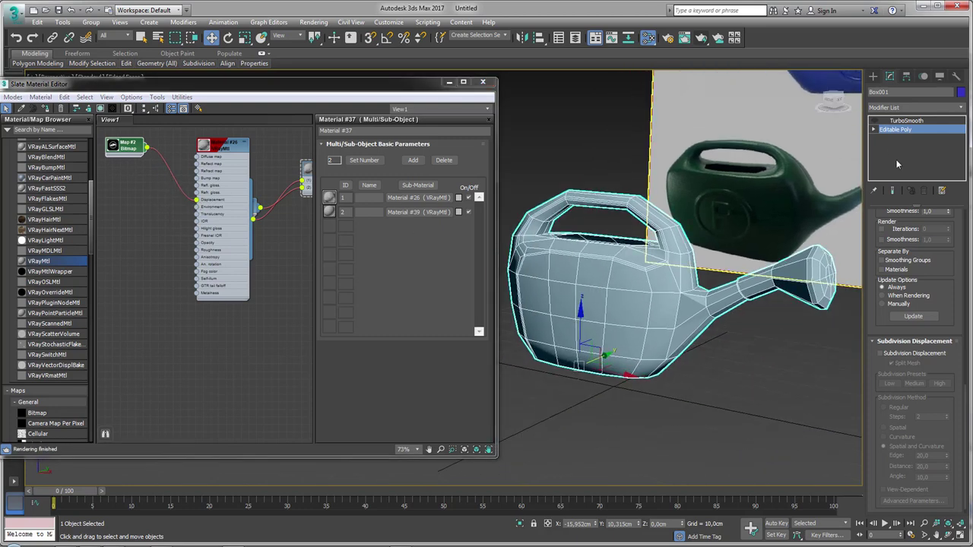
left_click(876, 122)
left_click(877, 122)
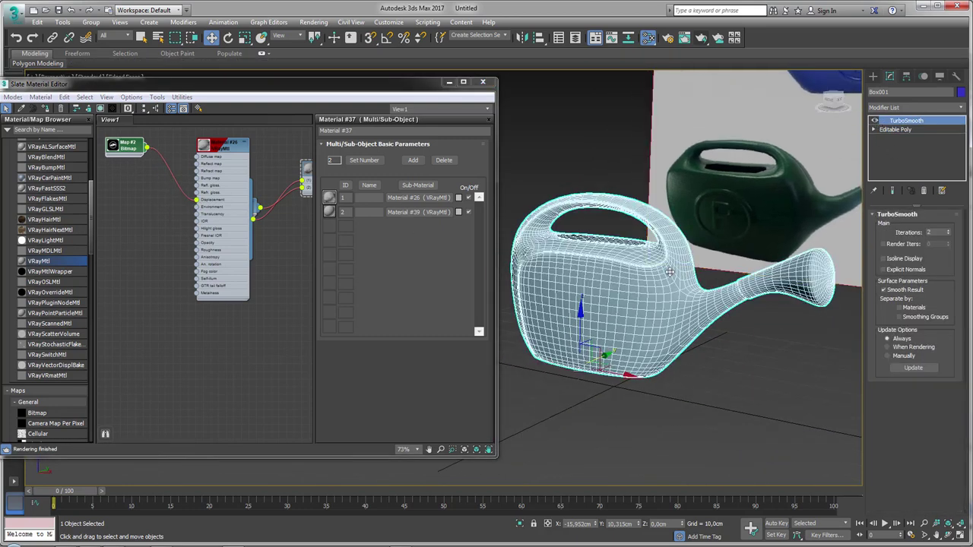
scroll(687, 274, "up", 3)
Step: Test render the scene, checking the alpha and colour channels
left_click(700, 41)
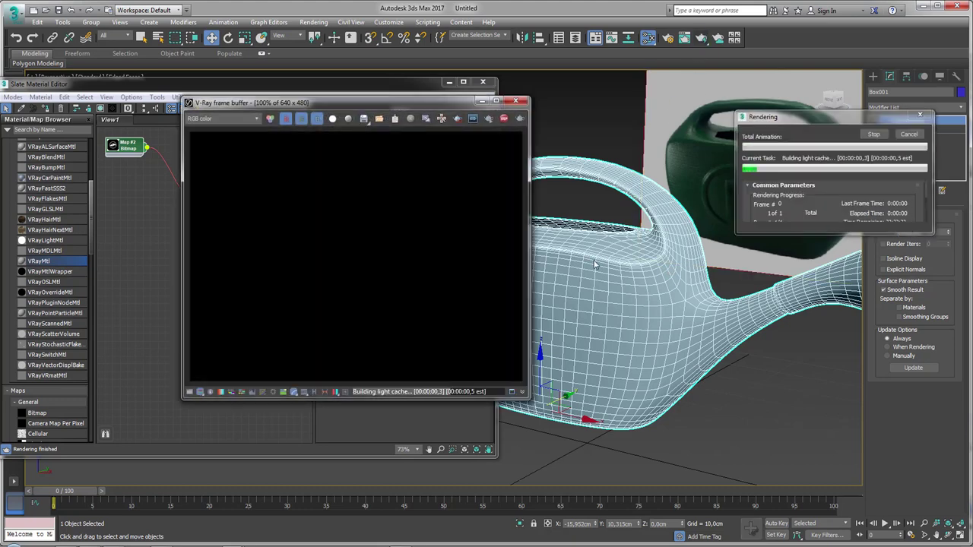
left_click(332, 119)
left_click(333, 118)
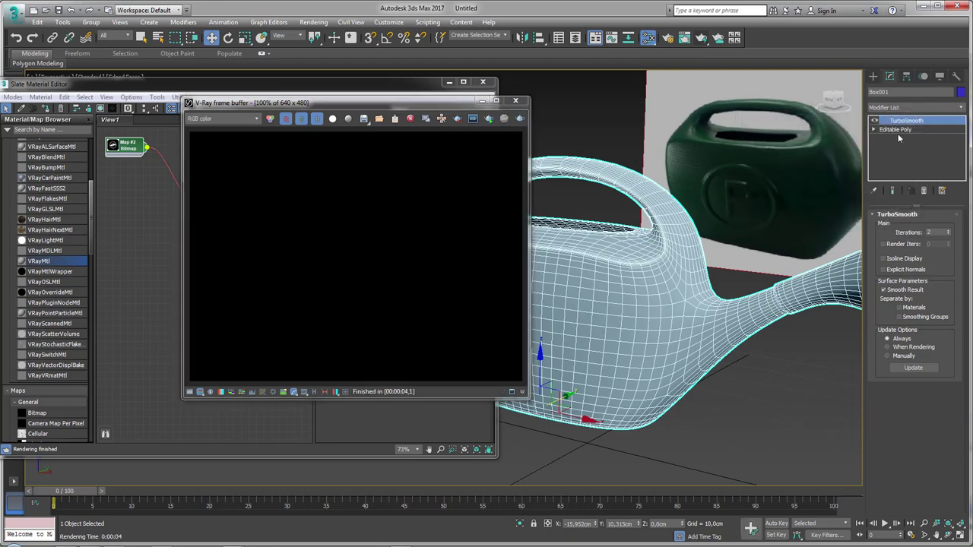
left_click(520, 102)
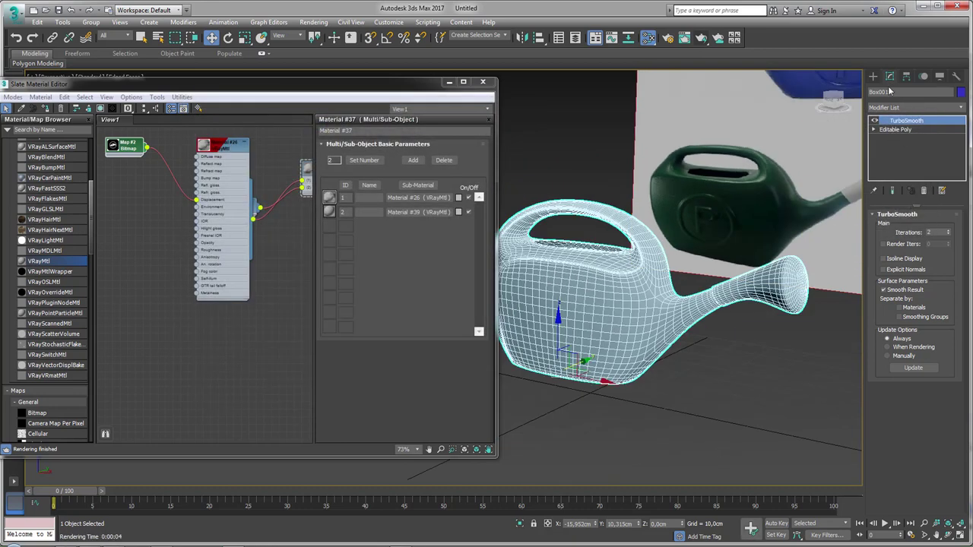
Step: Draw a VRay plane light, 197.70 × 84.276cm, over the scene
left_click(874, 77)
left_click(898, 92)
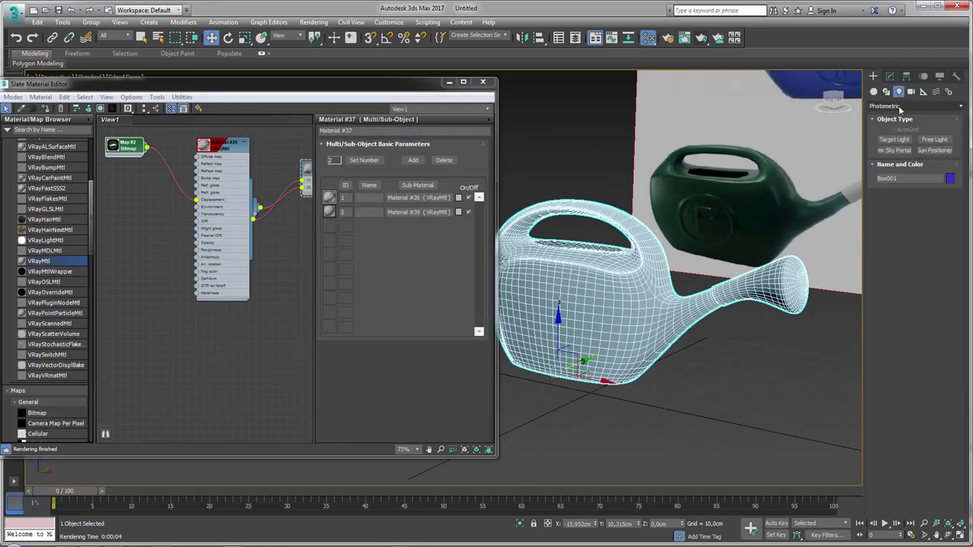
left_click(901, 106)
left_click(887, 138)
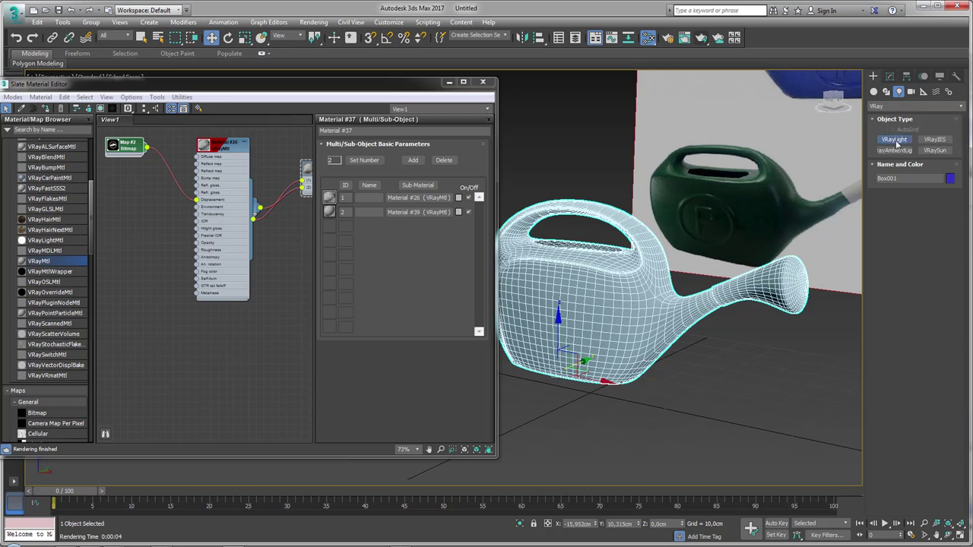
left_click(896, 140)
scroll(669, 266, "down", 5)
middle_click_drag(669, 266, 669, 190, "alt")
left_click_drag(553, 199, 746, 354)
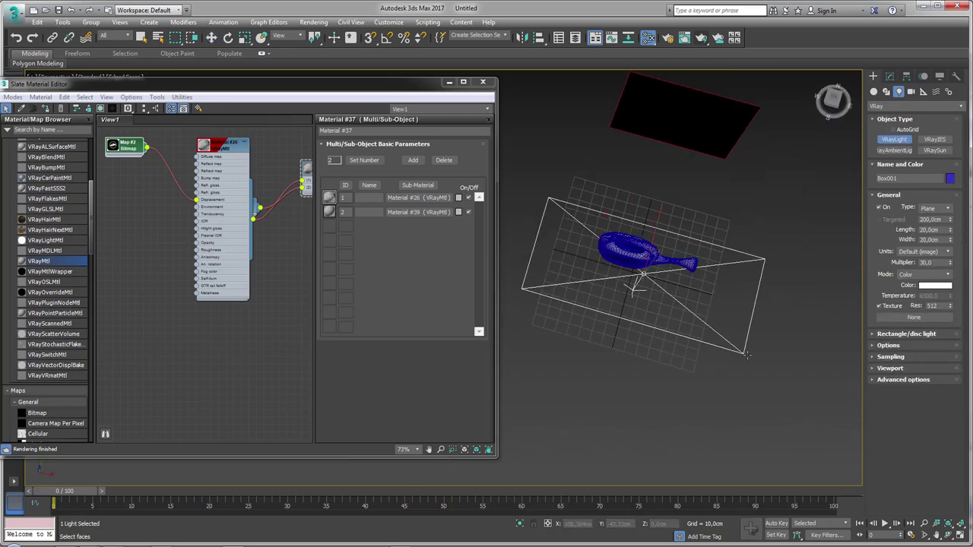
right_click(746, 353)
Step: Raise the plane light above the watering can, review its multiplier 10.0, and reselect the can
middle_click_drag(669, 266, 669, 190, "alt")
left_click_drag(645, 282, 667, 62)
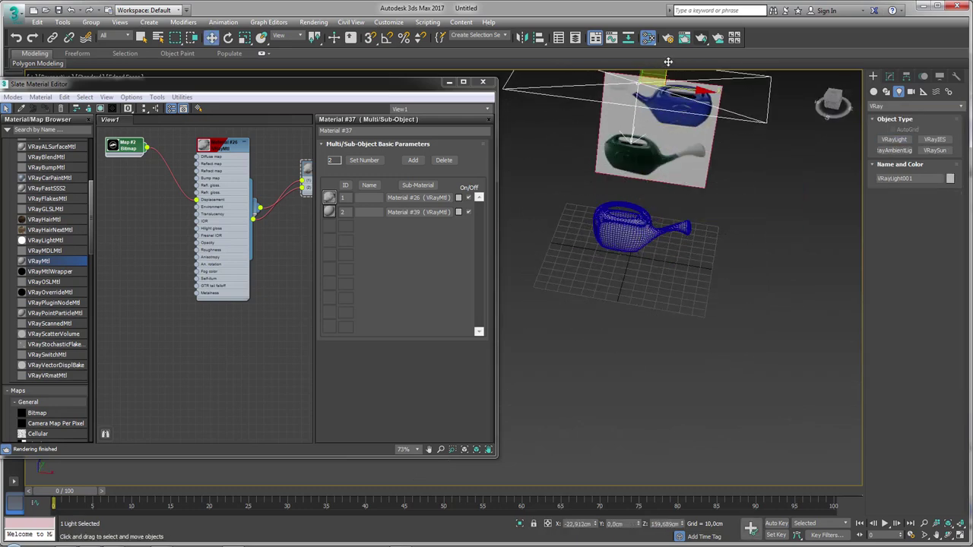
left_click(890, 76)
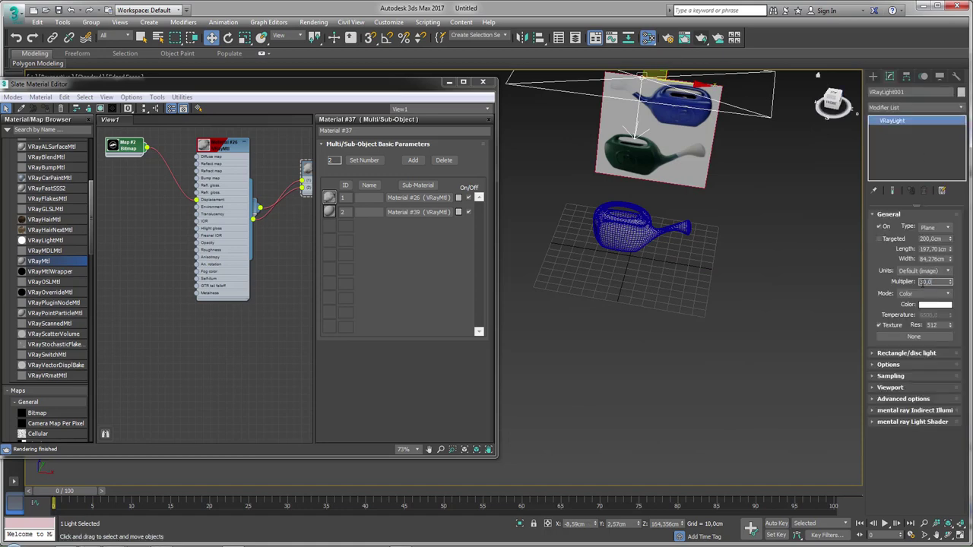
left_click(608, 240)
Step: Start a test render of the displaced watering can, then cancel it and close the window
scroll(704, 246, "up", 5)
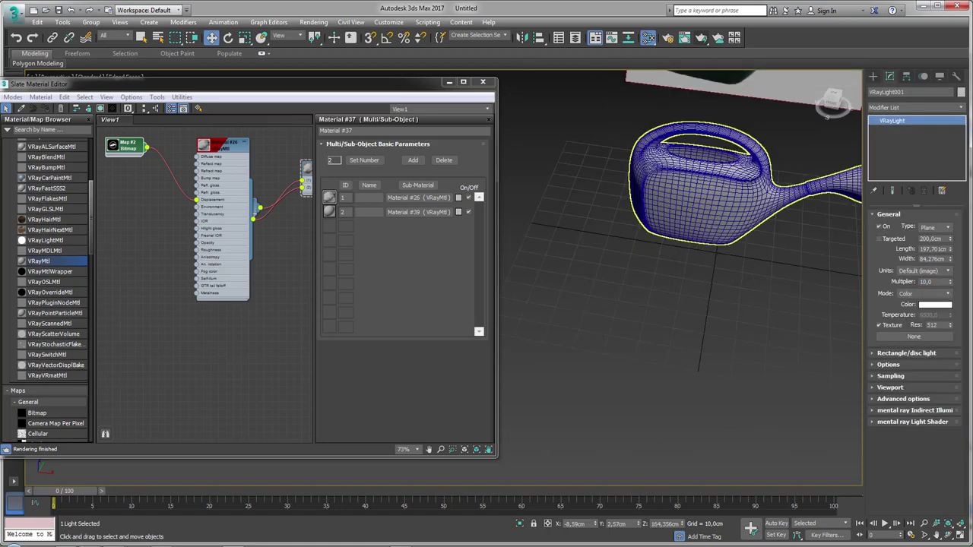
scroll(704, 246, "up", 4)
scroll(704, 246, "down", 4)
scroll(582, 293, "up", 4)
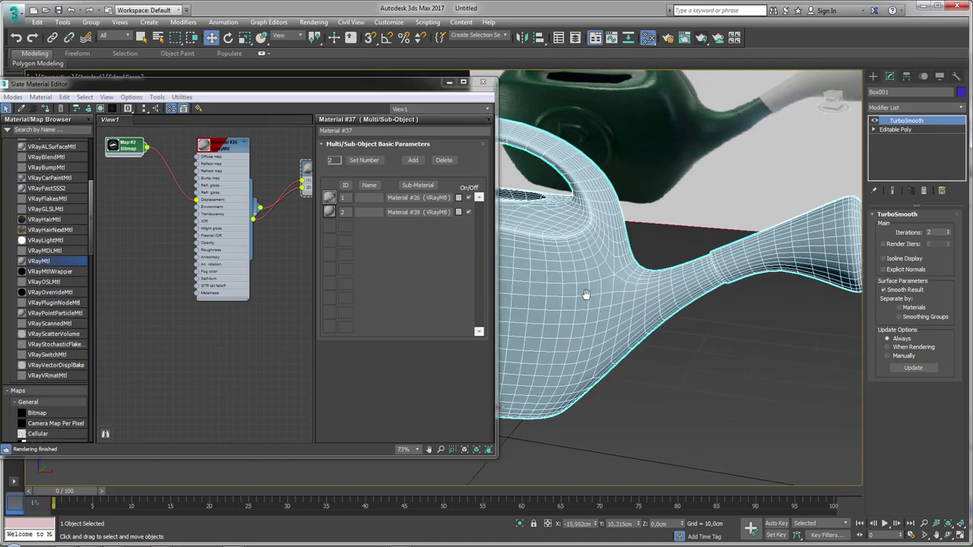
scroll(564, 293, "down", 1)
scroll(577, 297, "down", 2)
scroll(605, 303, "up", 3)
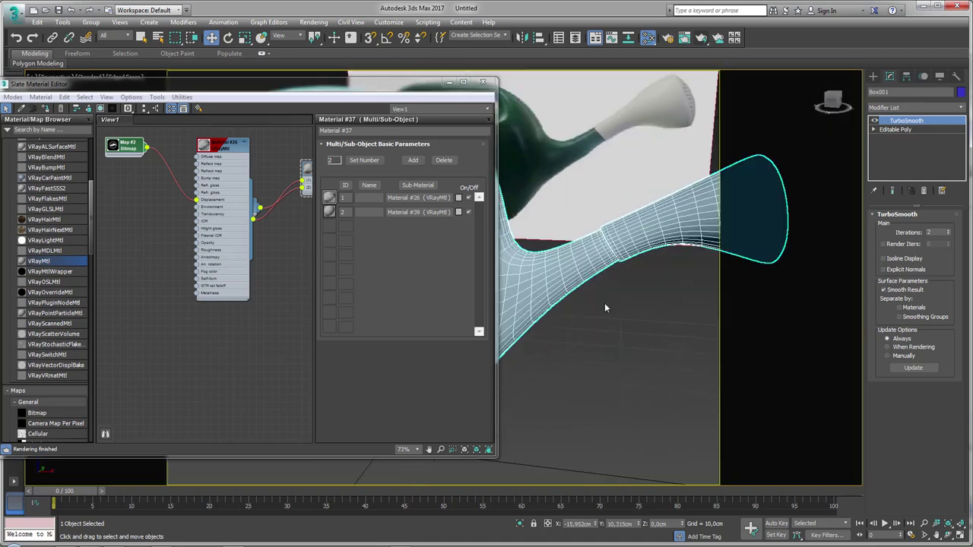
scroll(593, 302, "down", 3)
left_click(700, 38)
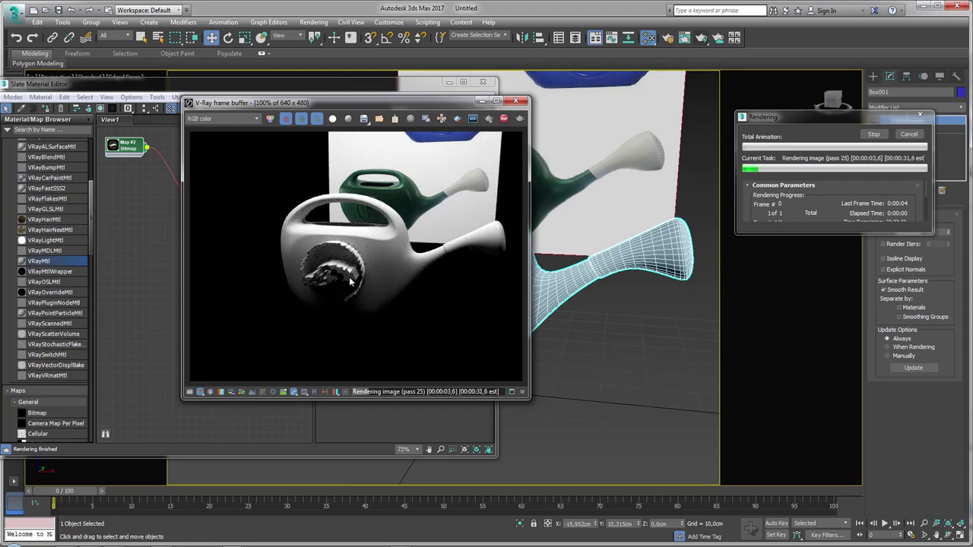
left_click(908, 133)
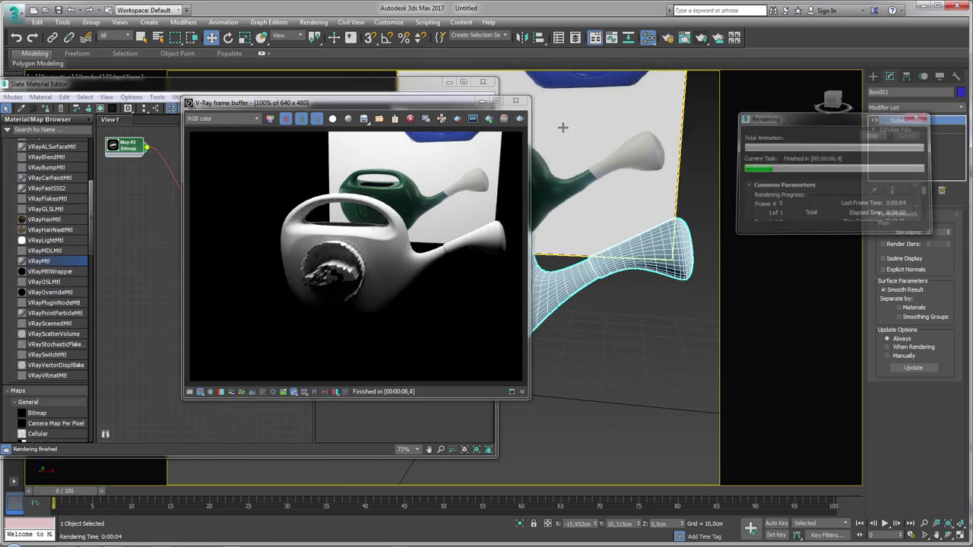
left_click(515, 100)
Step: Open Material #26's parameters and separate Material #39 from it in the node view
middle_click_drag(256, 150, 182, 201)
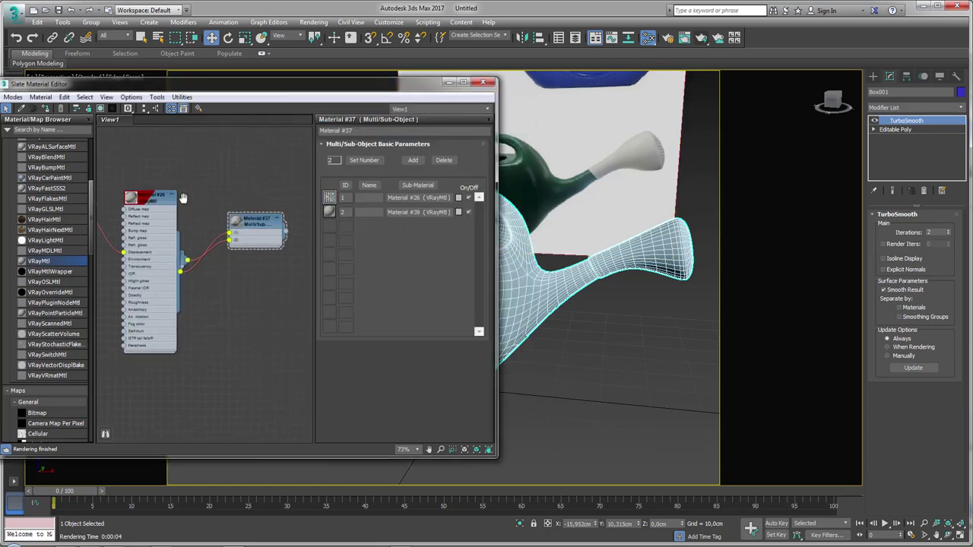
double_click(158, 197)
left_click_drag(158, 198, 158, 169)
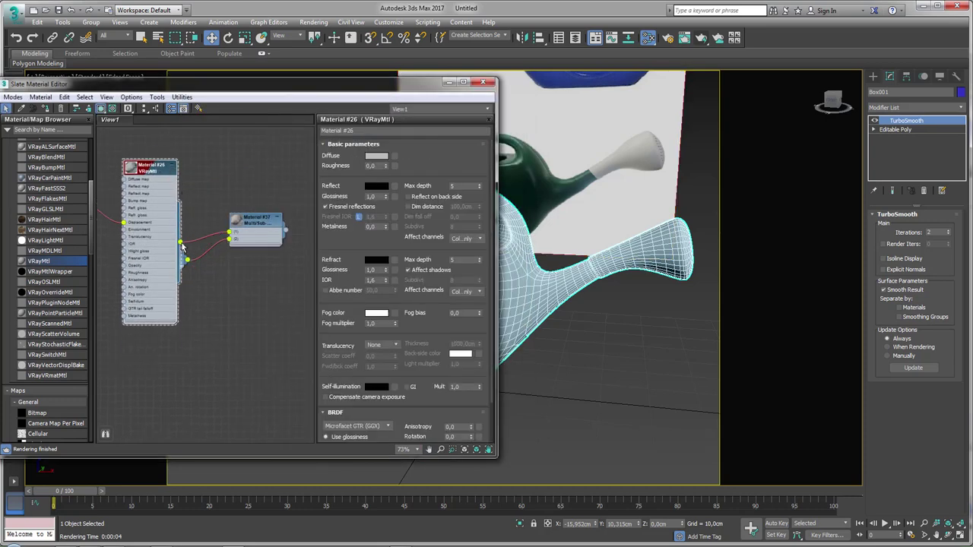
left_click_drag(187, 272, 253, 301)
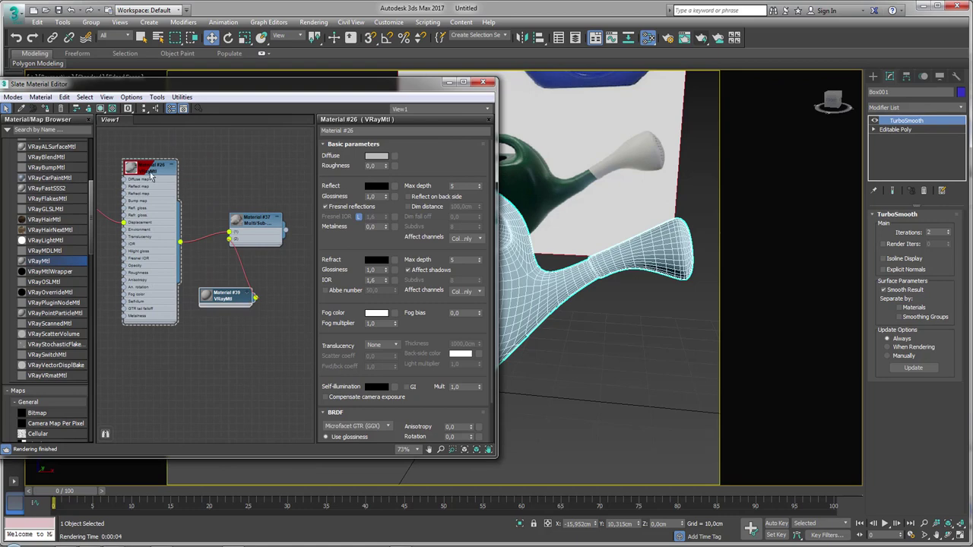
left_click_drag(152, 177, 144, 161)
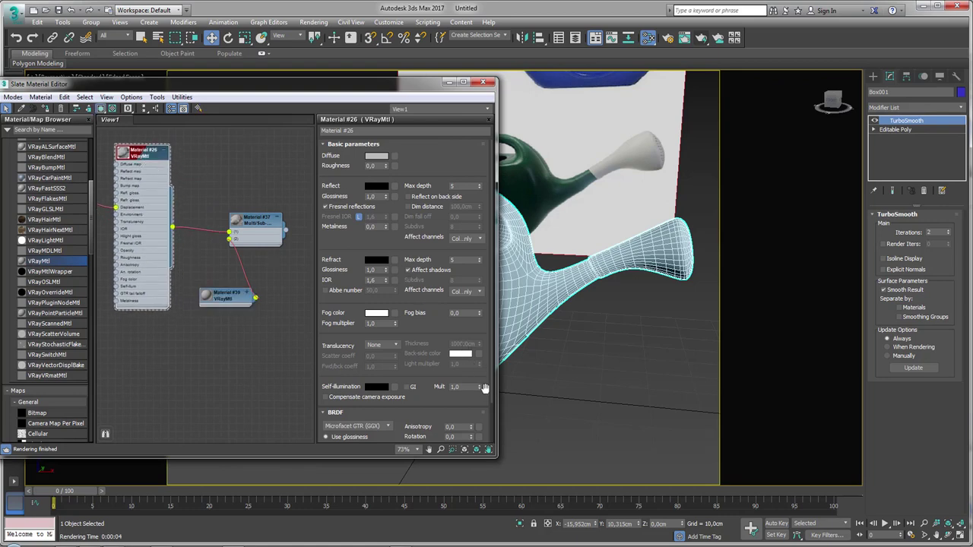
scroll(485, 388, "down", 2)
Step: Set Material #26's Displace map amount to 2,5 and briefly test render
left_click(336, 439)
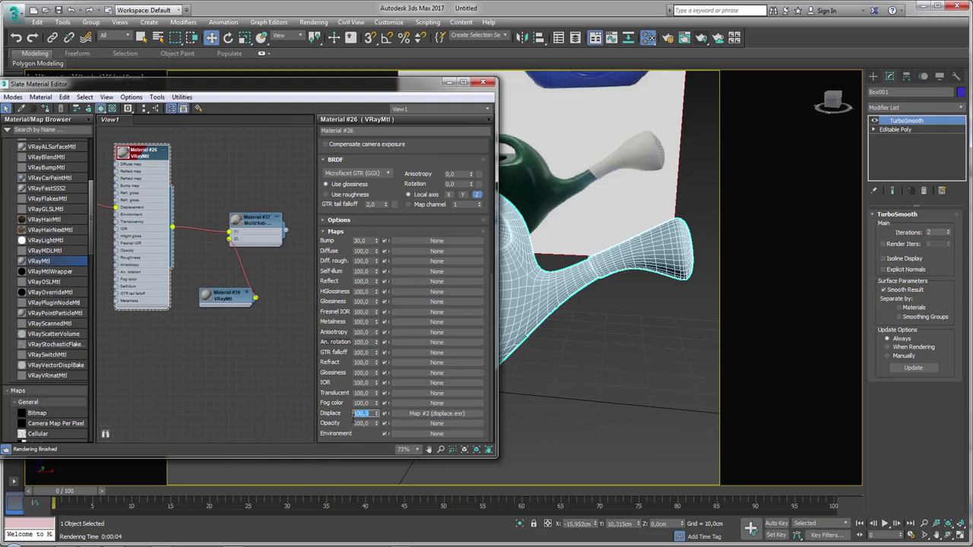
type("5")
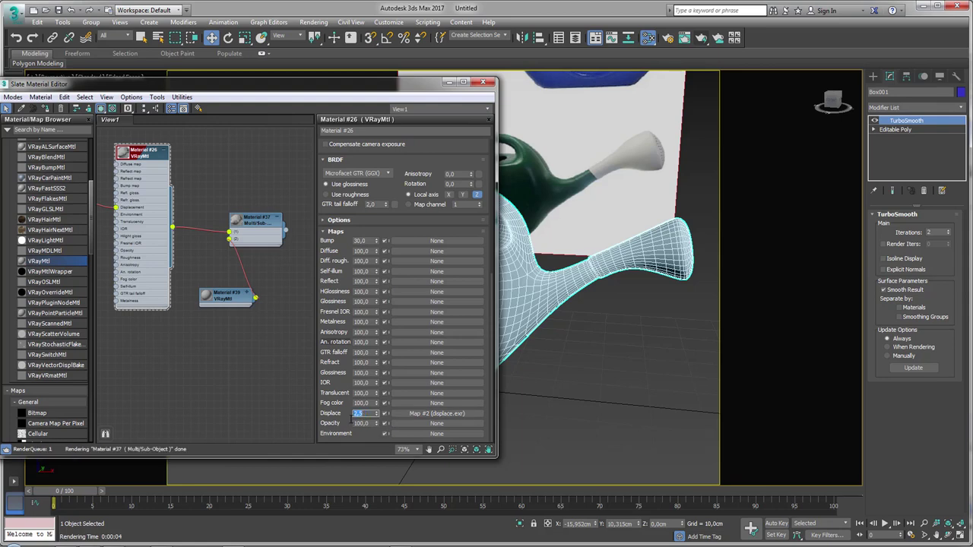
key("Return")
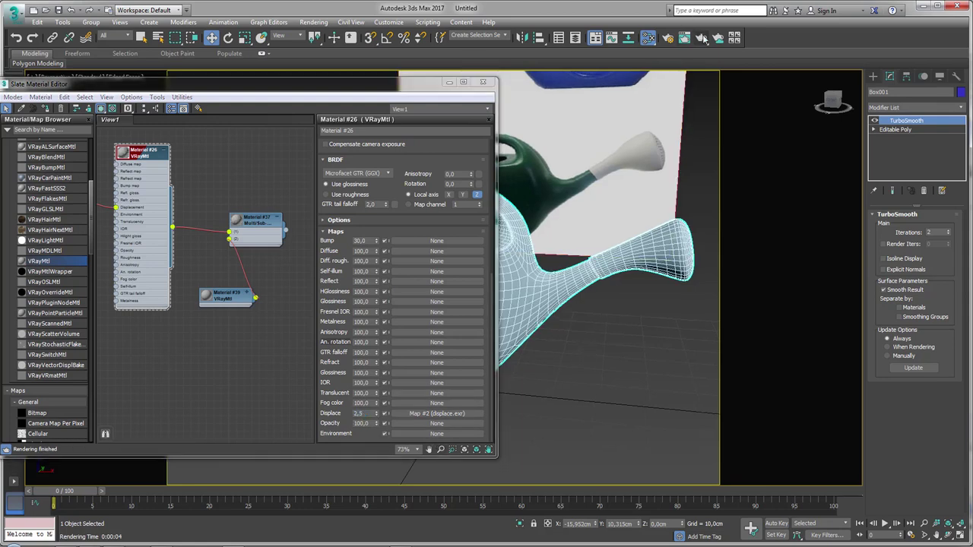
left_click(701, 37)
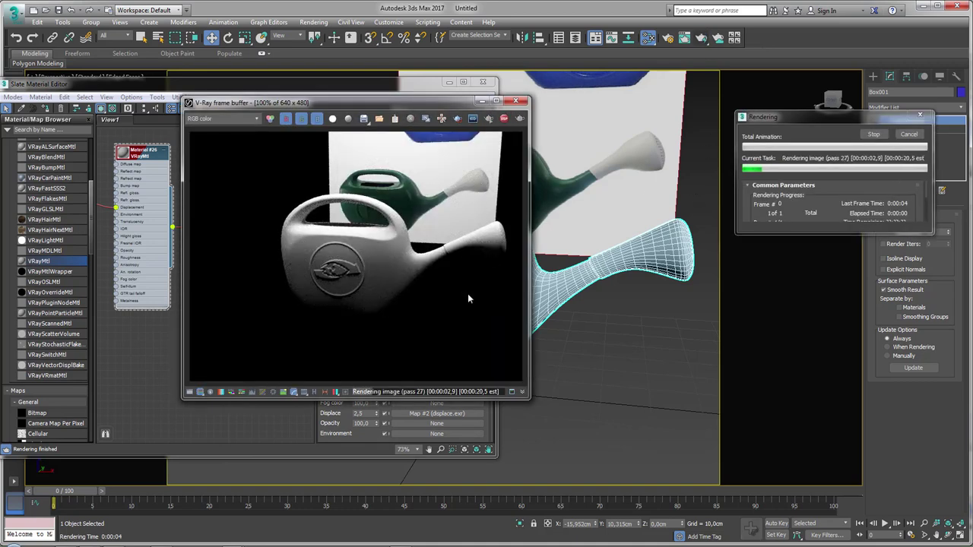
left_click(909, 135)
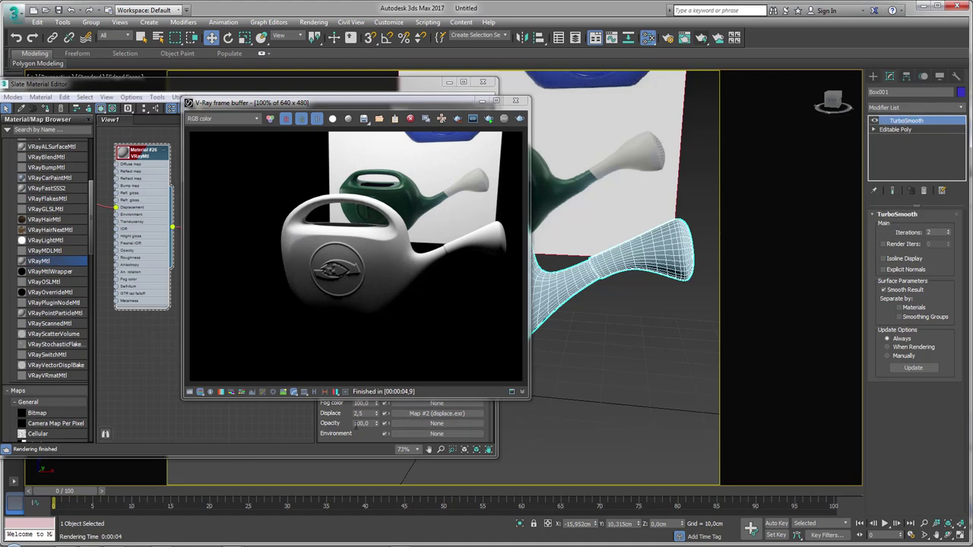
Step: Reduce the Displace amount to 1,5 and re-render until the emblem appears embossed
left_click(357, 415)
type("1,5")
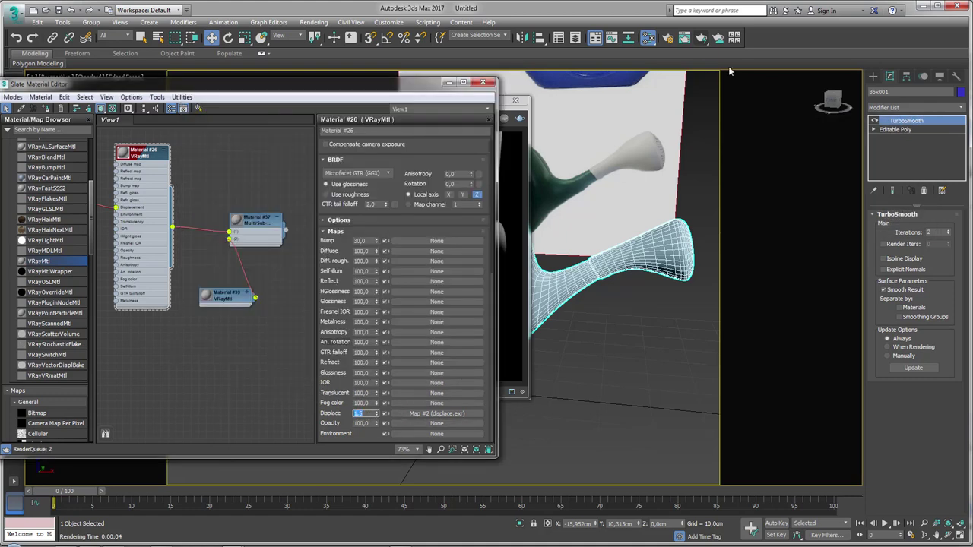
left_click(702, 38)
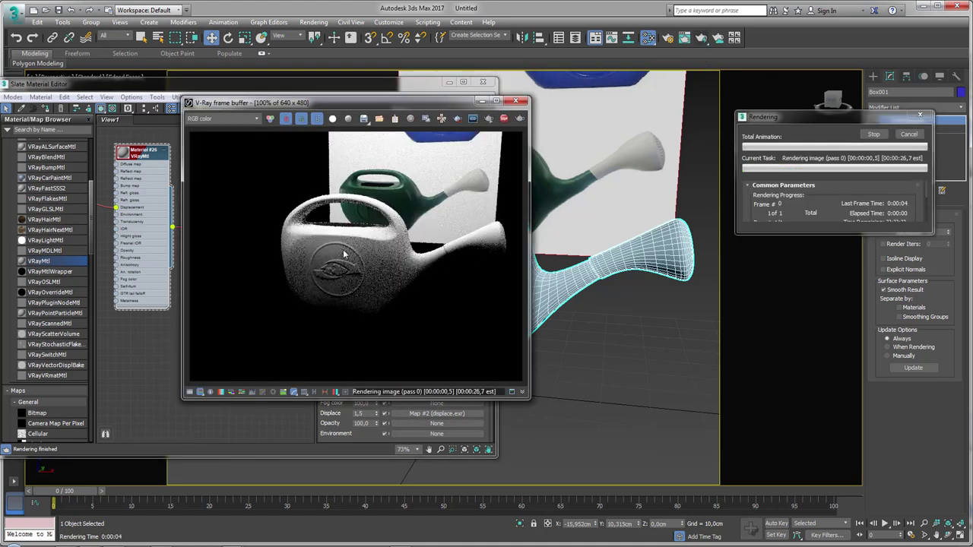
scroll(340, 290, "up", 1)
scroll(355, 273, "up", 2)
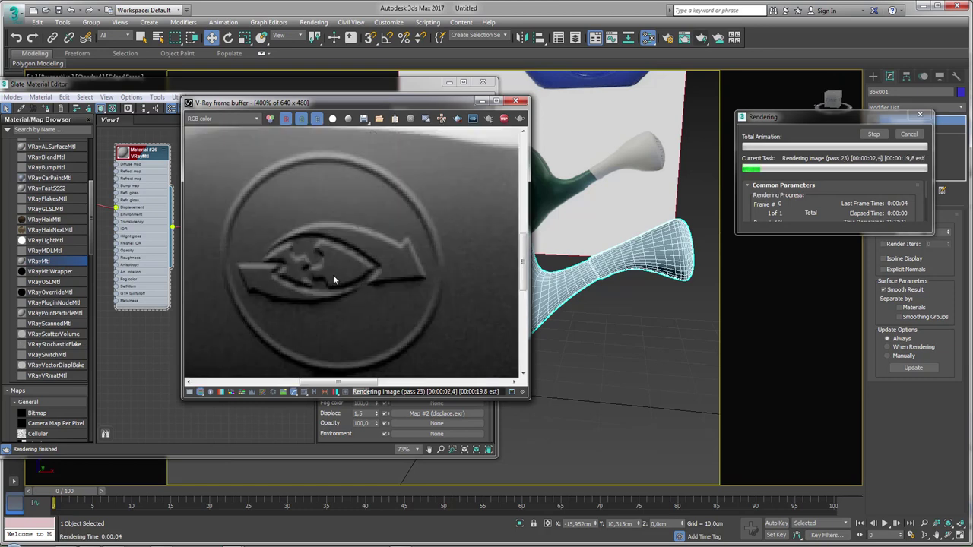
scroll(327, 281, "down", 2)
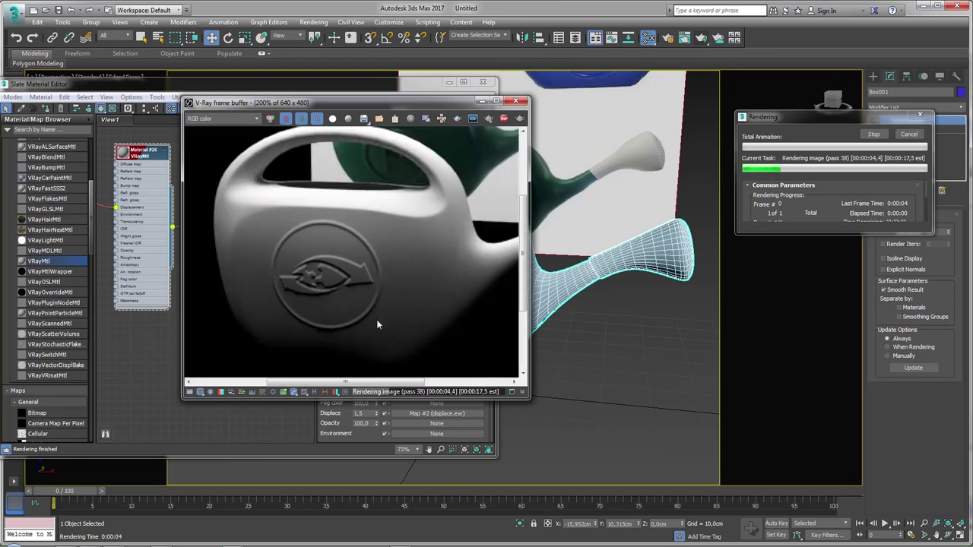
left_click(909, 135)
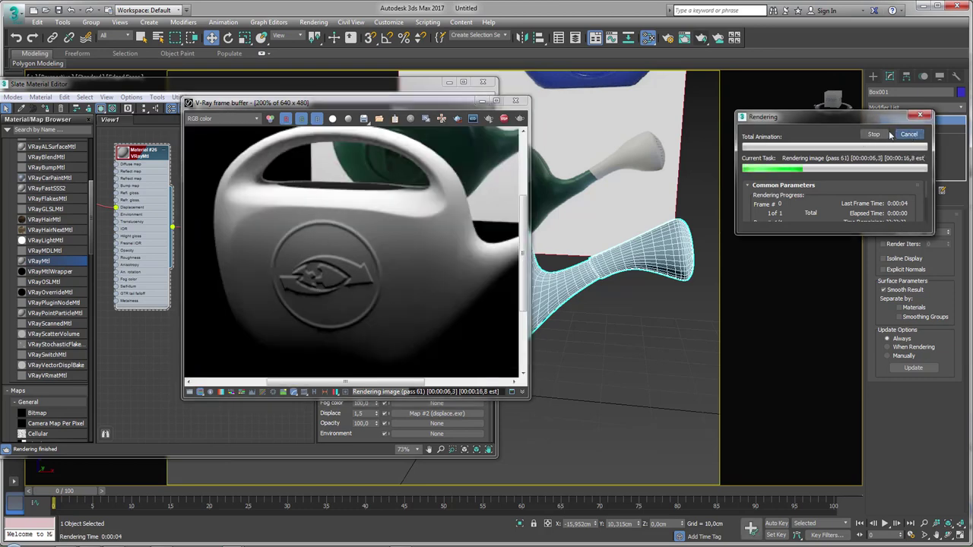
Step: Close the render window, hide the side panels, and open Material #26's parameters in the node view
left_click(516, 103)
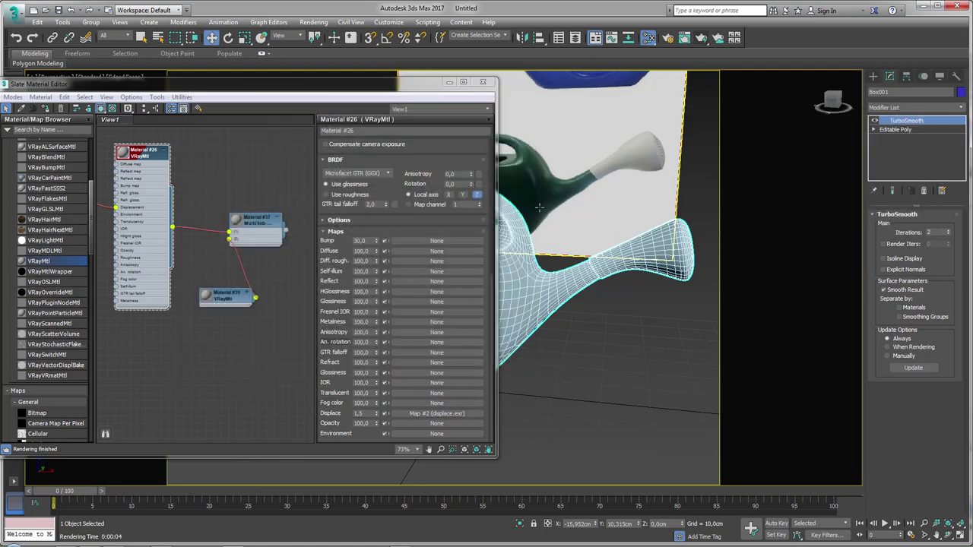
scroll(602, 196, "up", 3)
scroll(602, 196, "down", 2)
scroll(603, 196, "up", 1)
scroll(602, 196, "up", 4)
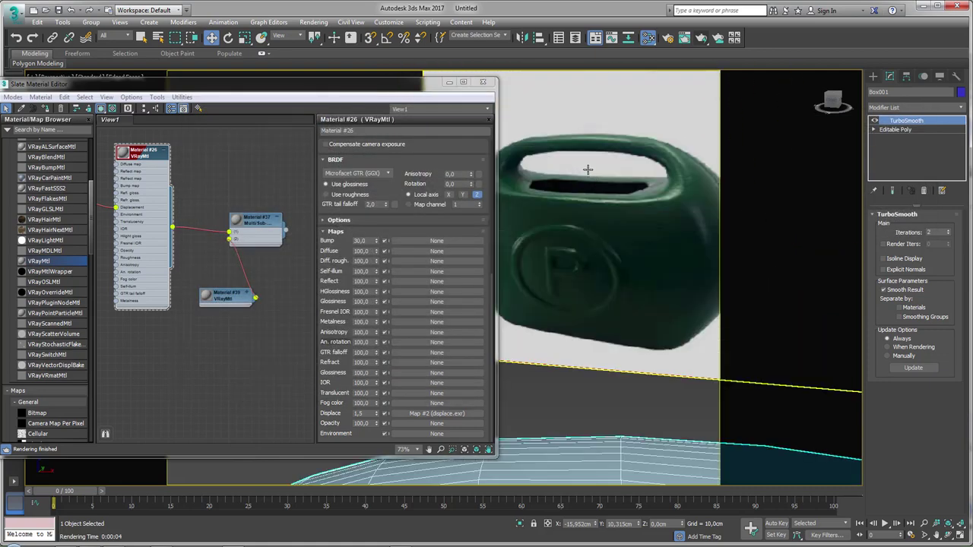
scroll(567, 230, "down", 3)
scroll(285, 185, "down", 1)
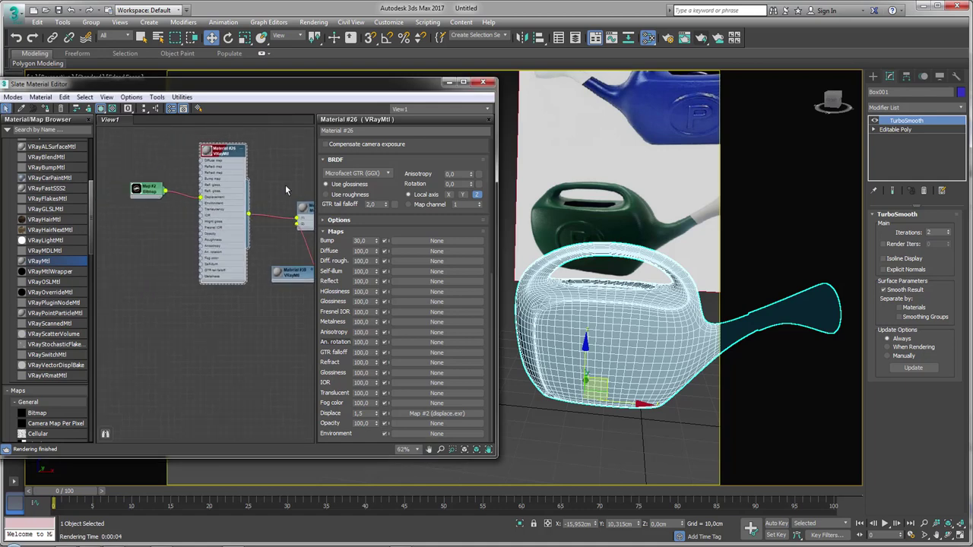
left_click(490, 119)
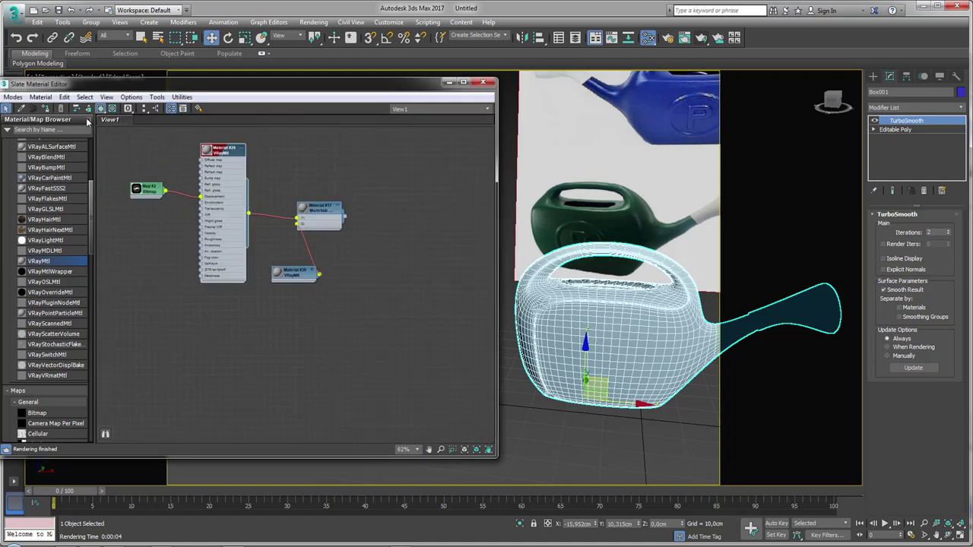
left_click(89, 121)
scroll(219, 187, "up", 2)
scroll(220, 187, "up", 2)
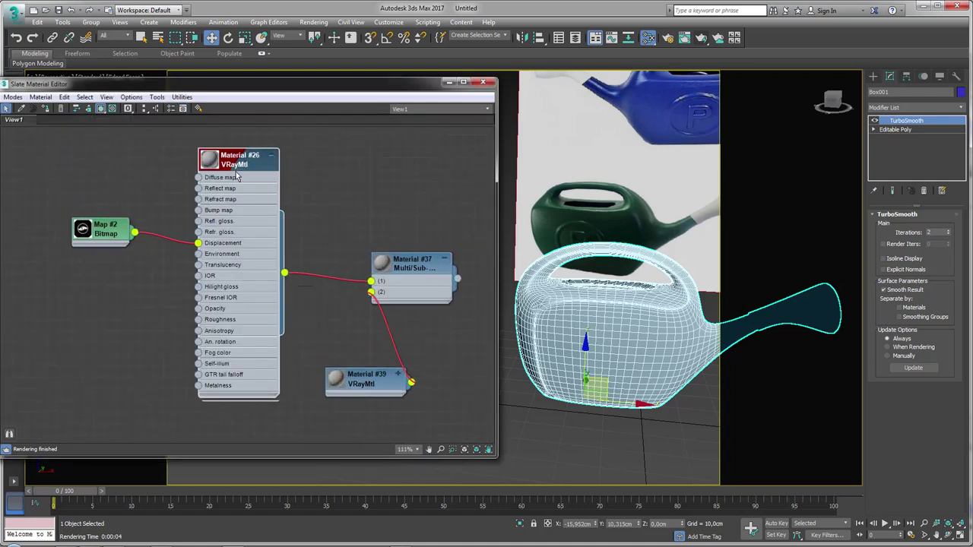
left_click(270, 157)
left_click_drag(261, 162, 274, 190)
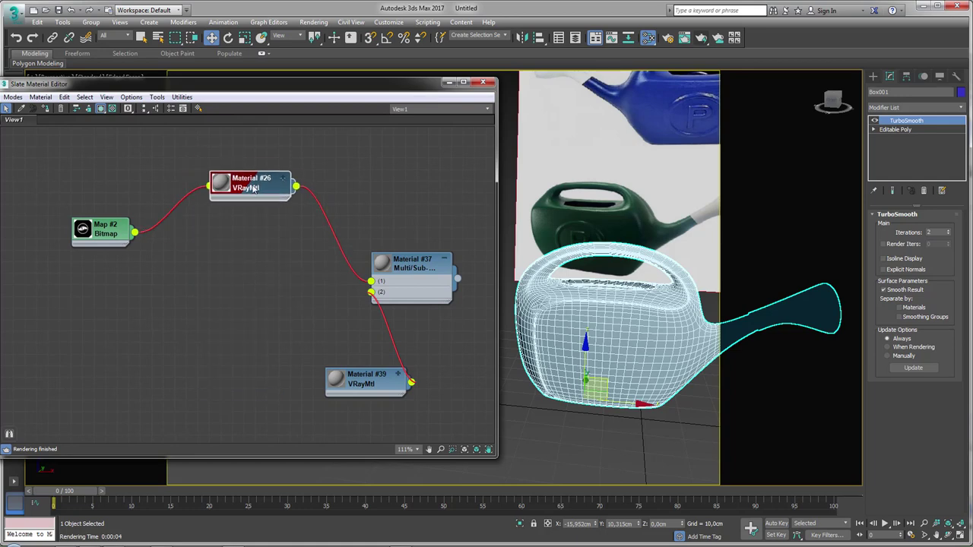
double_click(276, 190)
middle_click_drag(295, 192, 232, 198)
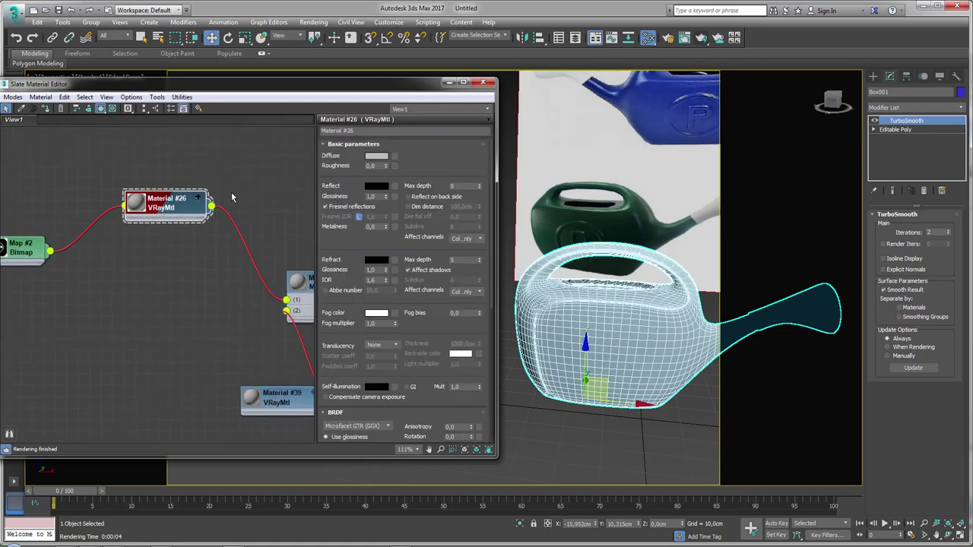
Step: Eyedrop the reference can's dark green into Material #26's Diffuse and show a checkered preview background
left_click(382, 157)
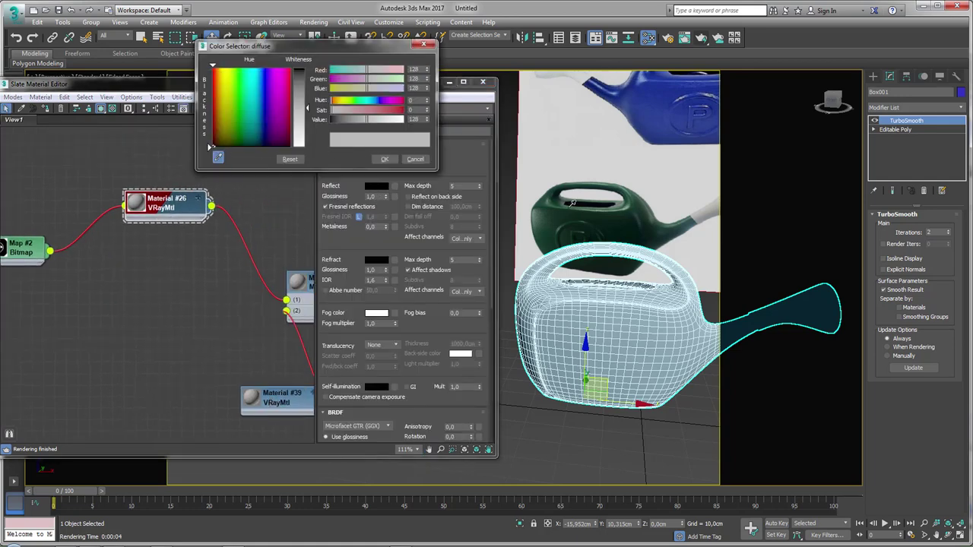
left_click(563, 205)
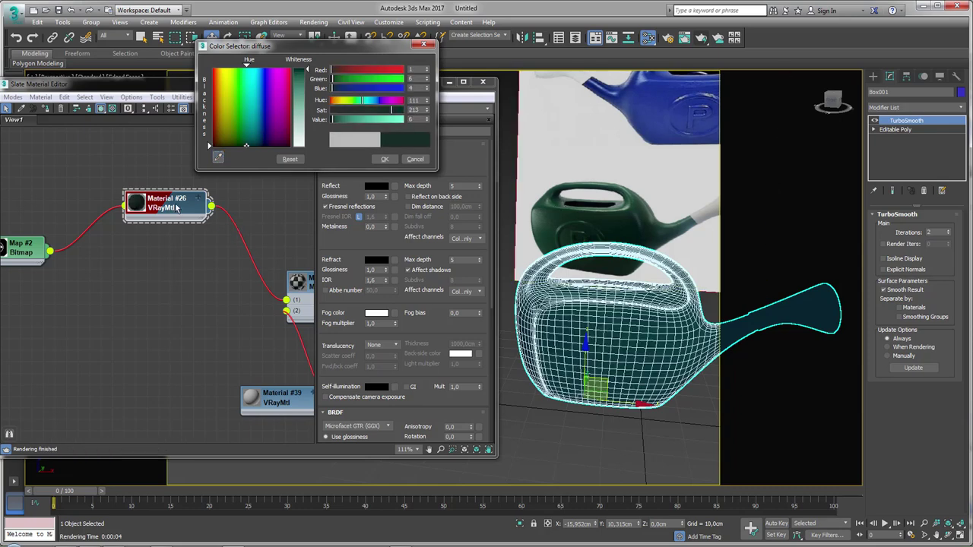
left_click_drag(168, 206, 181, 210)
double_click(149, 207)
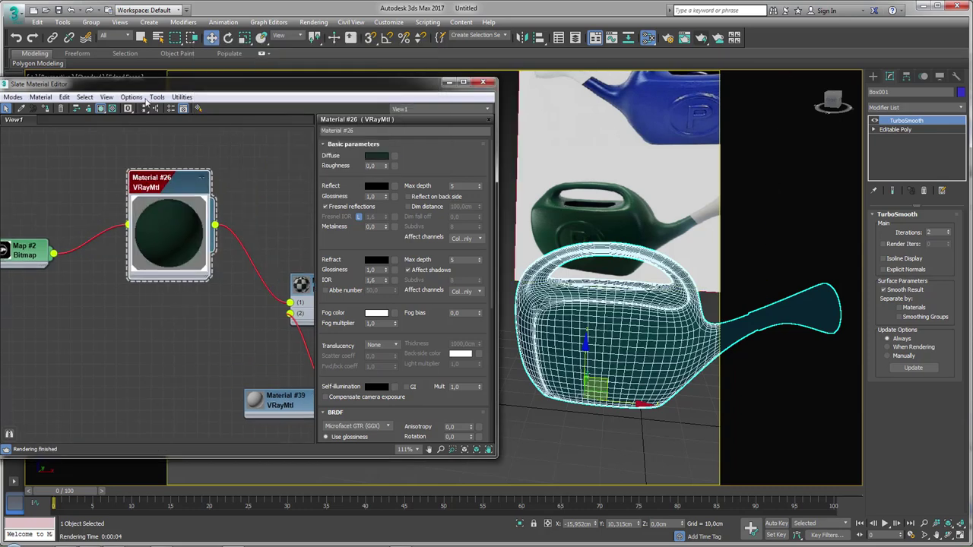
left_click(112, 109)
left_click_drag(163, 183, 174, 159)
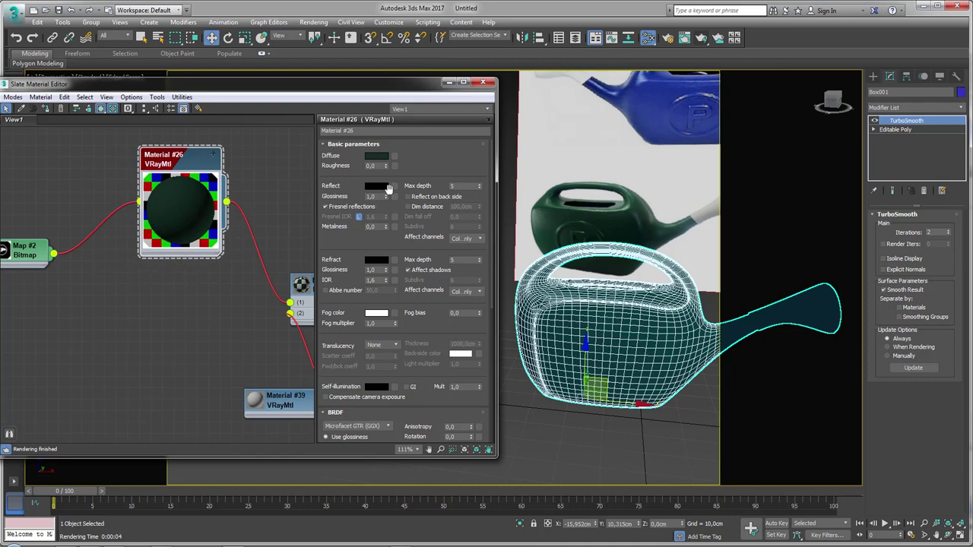
Step: Set Material #26's Reflect colour to pale green, based on grey 141, with 0.6 glossiness
left_click(377, 185)
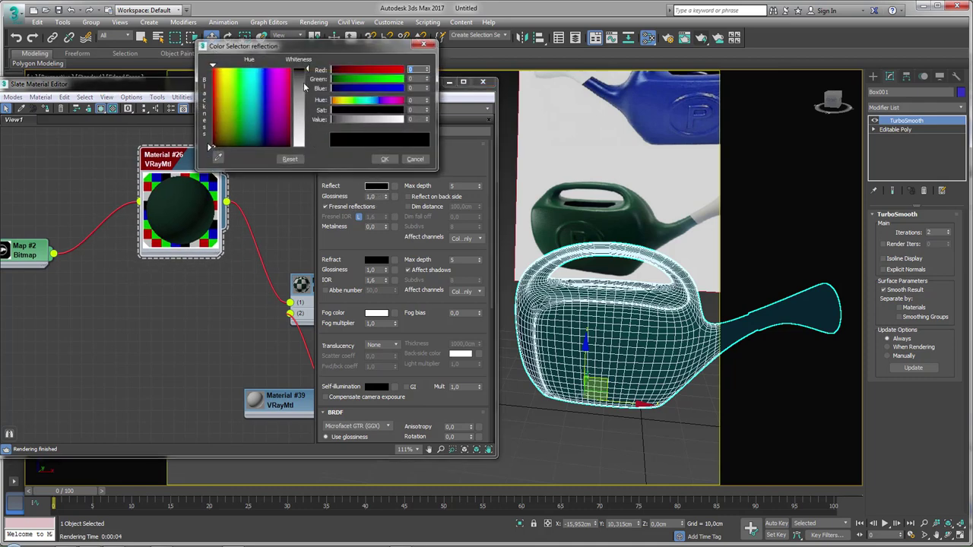
left_click(300, 111)
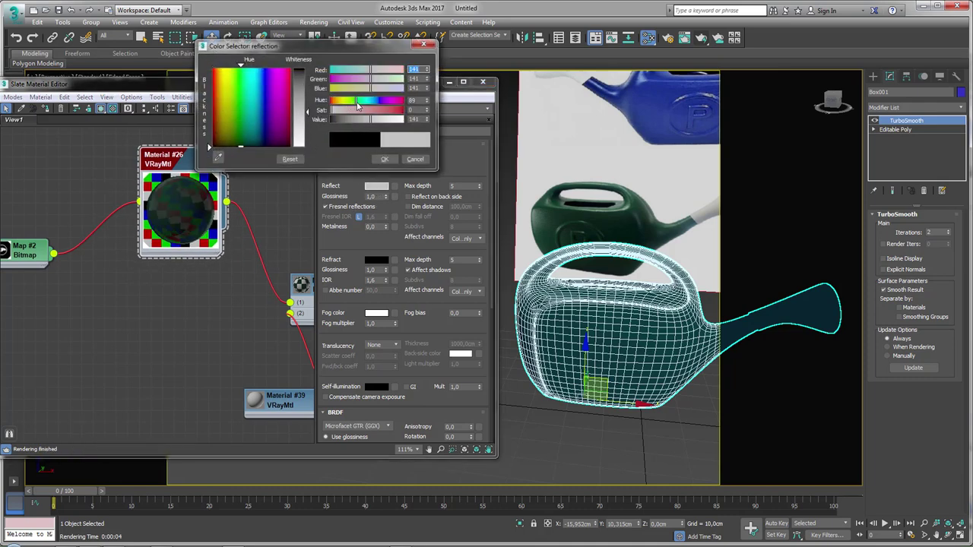
left_click_drag(357, 101, 363, 110)
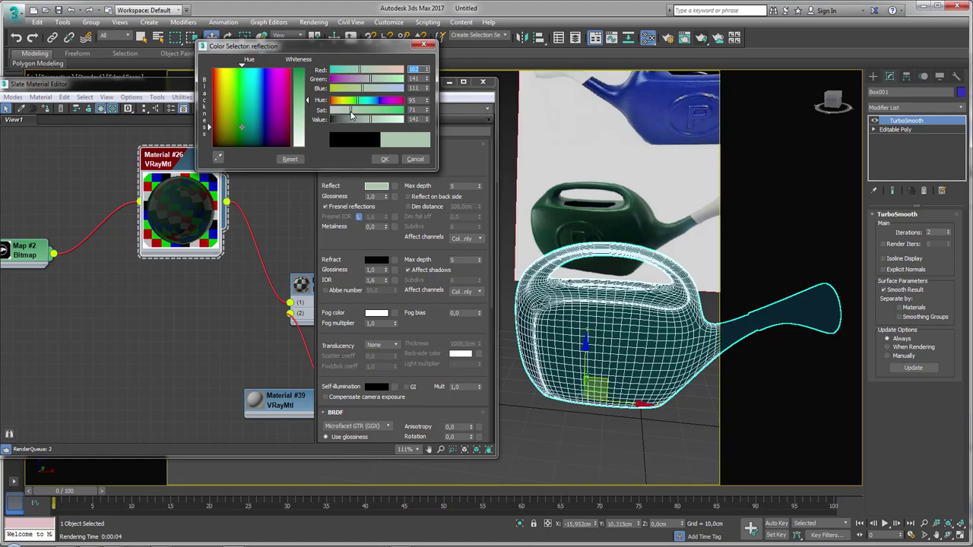
left_click(384, 160)
left_click_drag(139, 221, 140, 232)
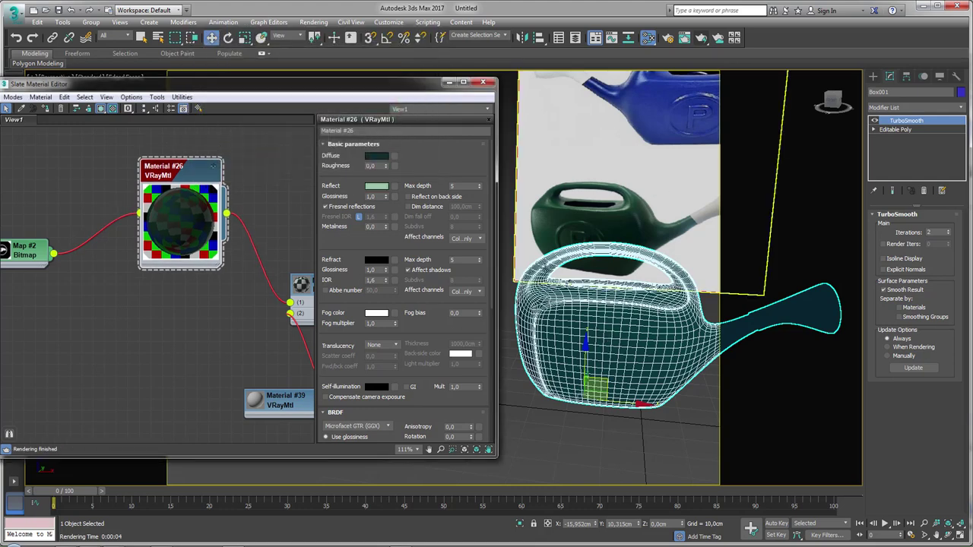
middle_click_drag(251, 228, 216, 219)
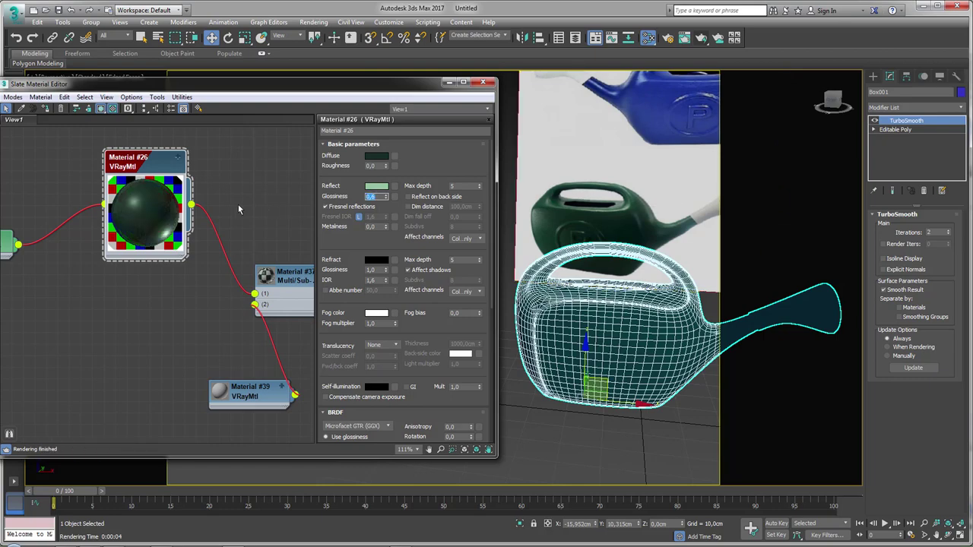
left_click_drag(148, 168, 159, 168)
Step: Run a V-Ray test render of the green watering can
mouse_move(578, 228)
middle_mouse_down("alt")
mouse_move(514, 214)
mouse_move(532, 218)
middle_mouse_up("alt")
left_click(718, 38)
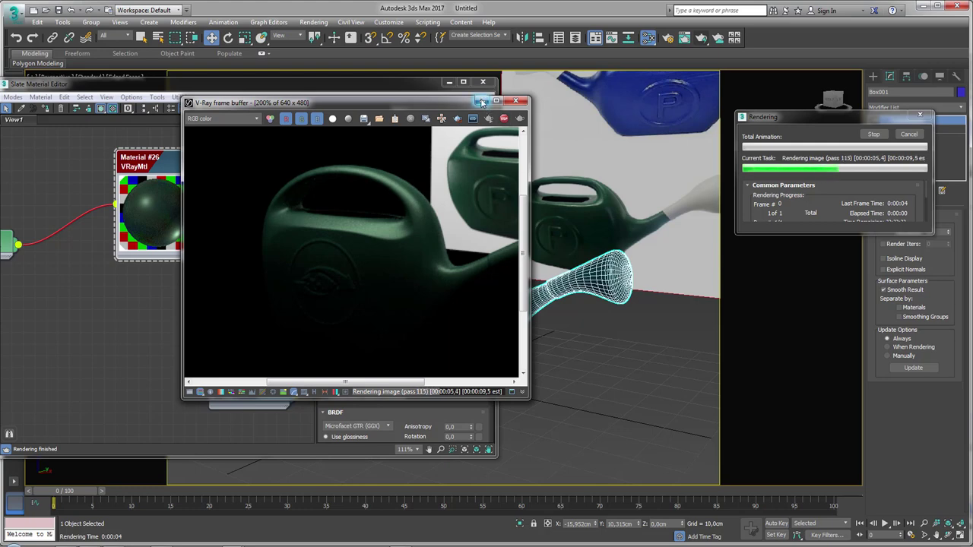
left_click(909, 135)
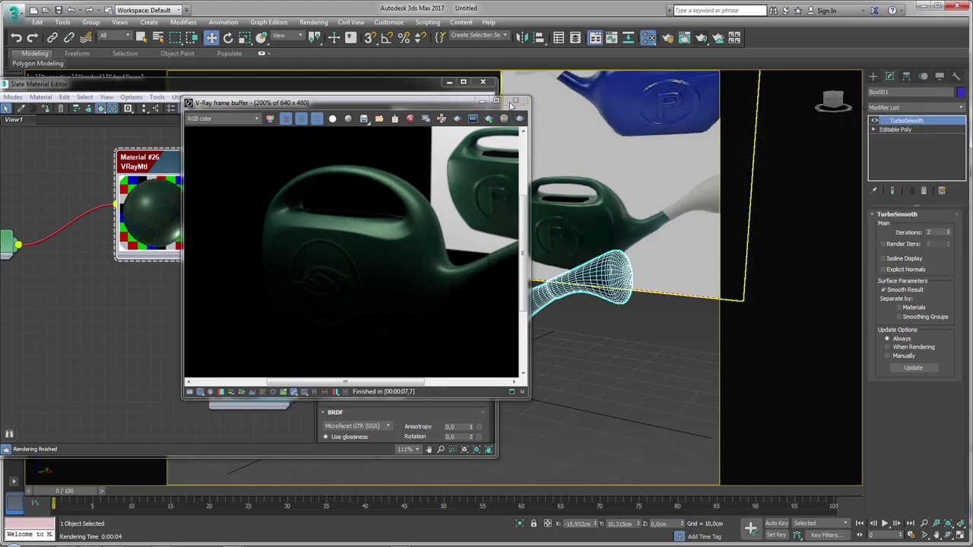
Step: Duplicate Material #26 into a new Material #40 placed near Material #39, and open its parameters
left_click(516, 101)
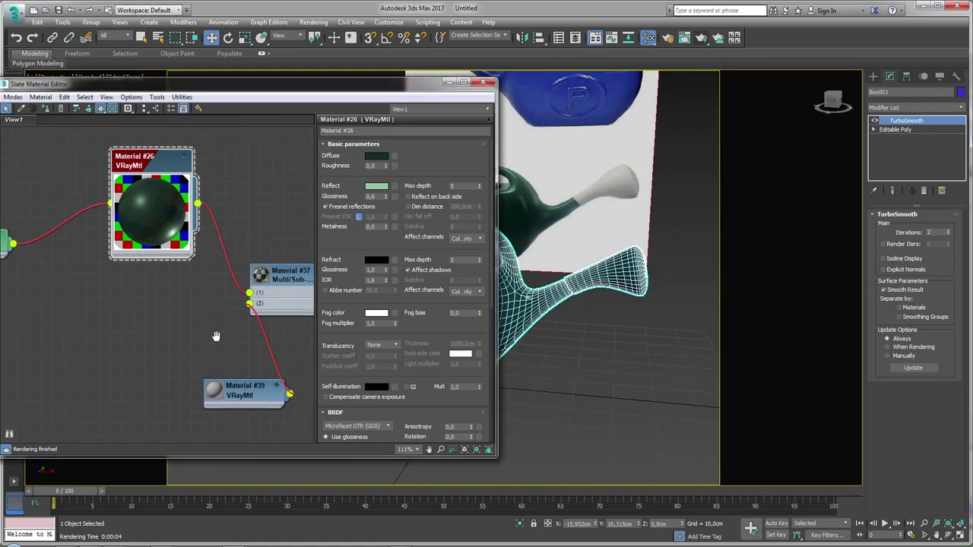
middle_click_drag(217, 337, 180, 266)
left_click_drag(193, 307, 106, 260)
middle_click_drag(107, 260, 134, 289)
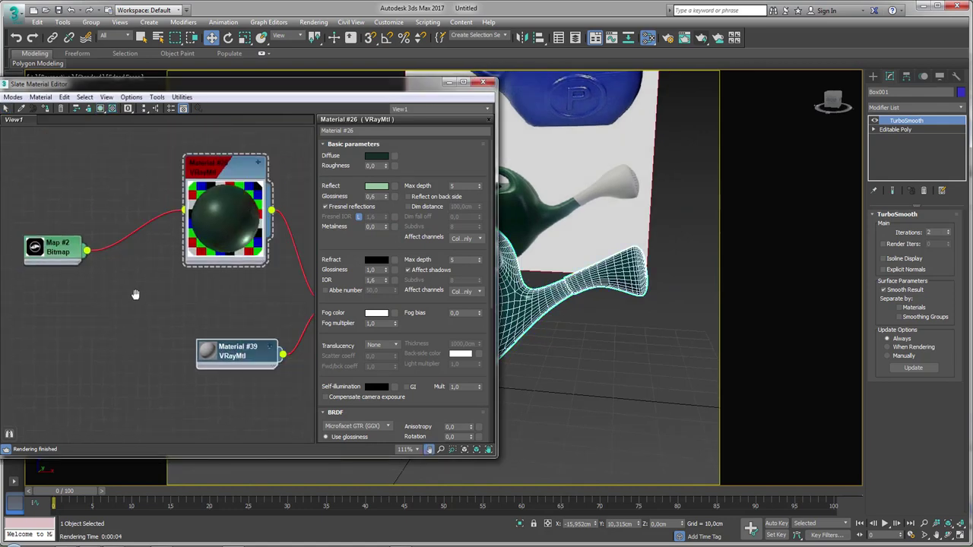
mouse_move(190, 338)
left_mouse_down("shift")
mouse_move(183, 254)
mouse_move(121, 339)
left_mouse_up("shift")
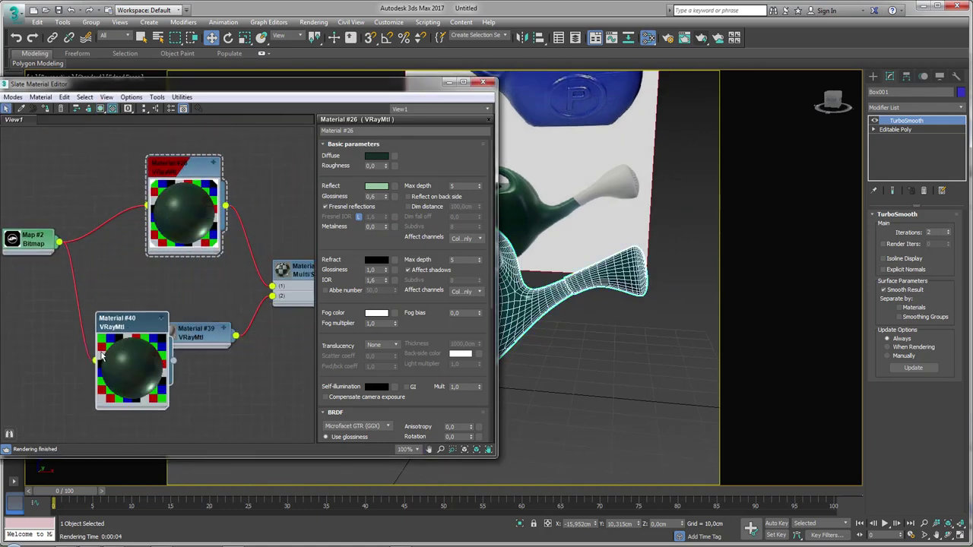
mouse_move(85, 368)
left_mouse_down()
mouse_move(128, 334)
mouse_move(172, 235)
mouse_move(120, 310)
left_mouse_up()
left_click(163, 321)
double_click(120, 312)
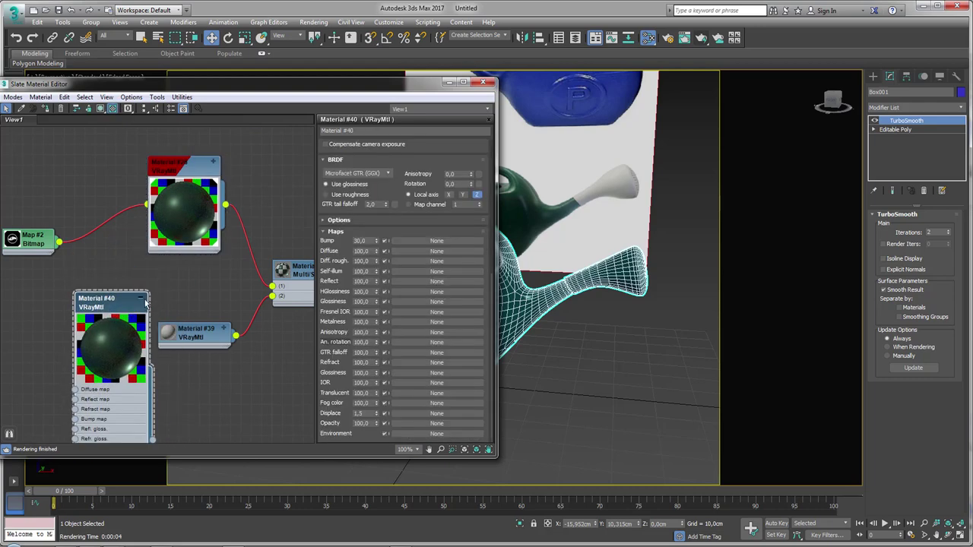
left_click(139, 303)
left_click_drag(108, 312, 97, 302)
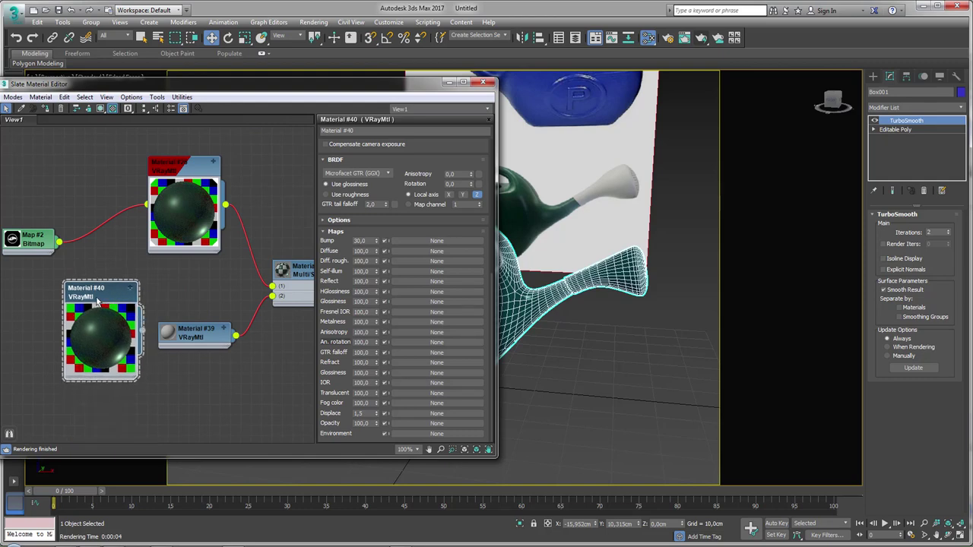
Step: Give Material #40 a mid grey 124 diffuse and a neutral grey reflection colour
scroll(464, 146, "up", 5)
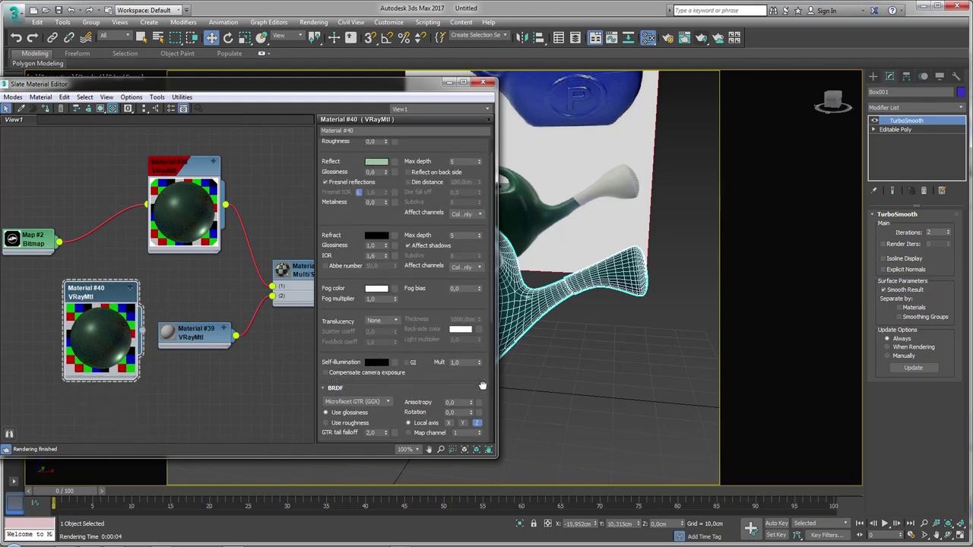
scroll(384, 156, "up", 1)
left_click(377, 146)
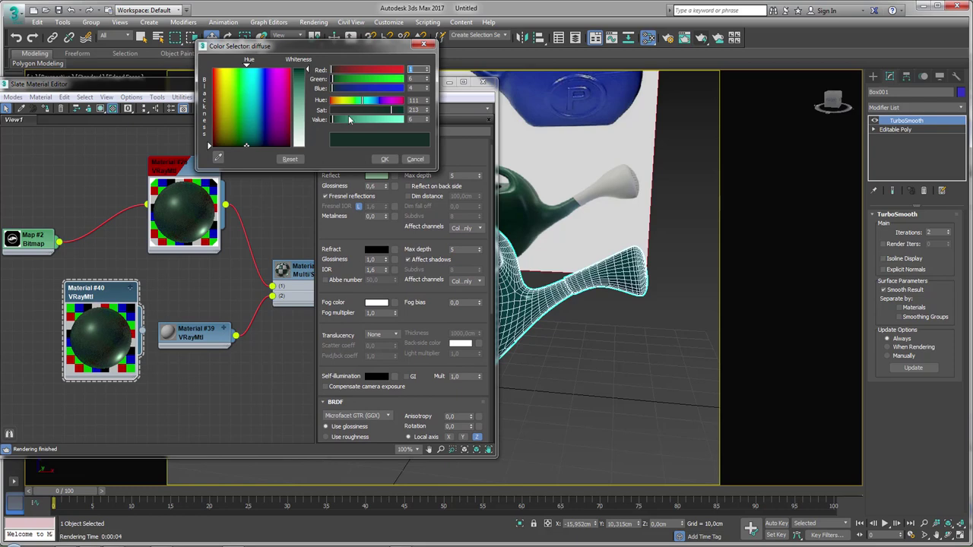
mouse_move(350, 119)
left_mouse_down()
mouse_move(367, 119)
mouse_move(332, 111)
left_mouse_up()
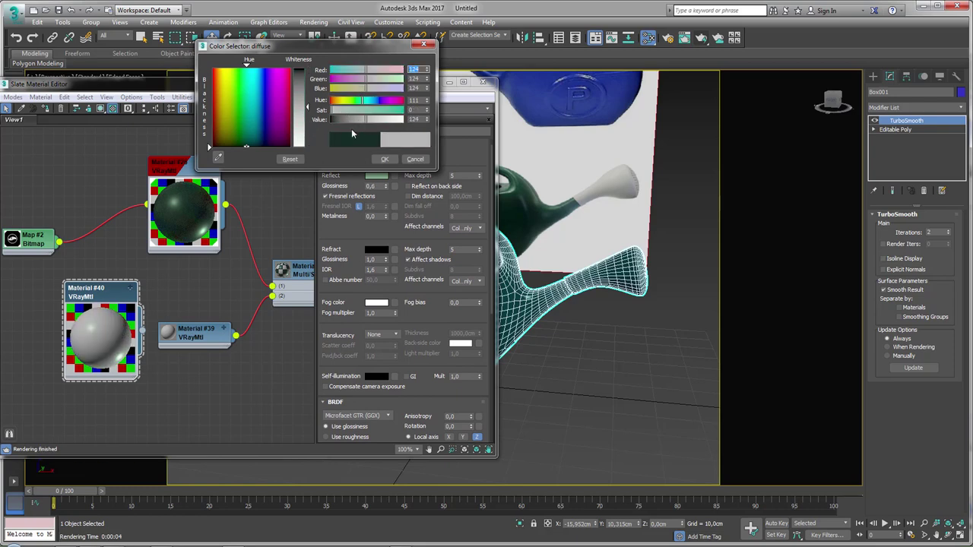
left_click(382, 159)
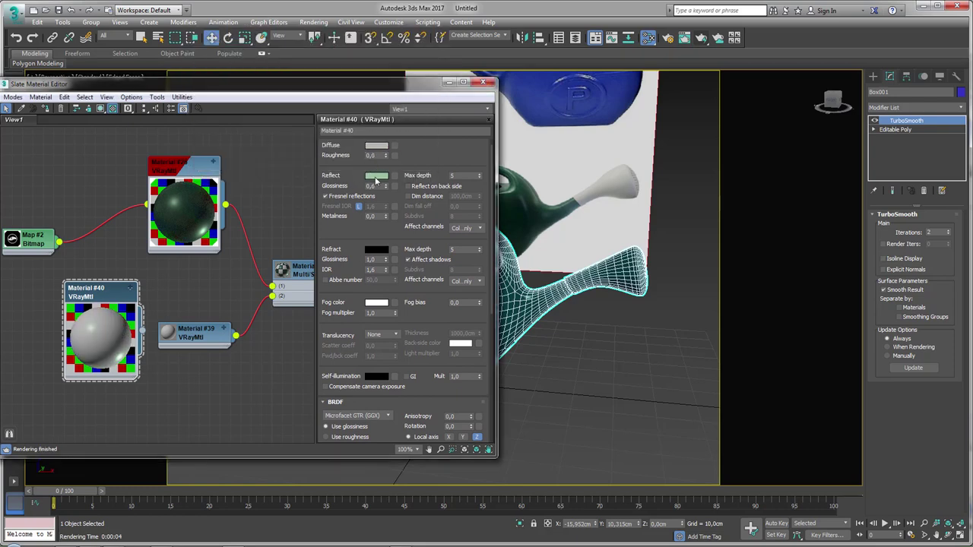
left_click(375, 178)
mouse_move(364, 112)
left_mouse_down()
mouse_move(332, 111)
mouse_move(360, 120)
left_mouse_up()
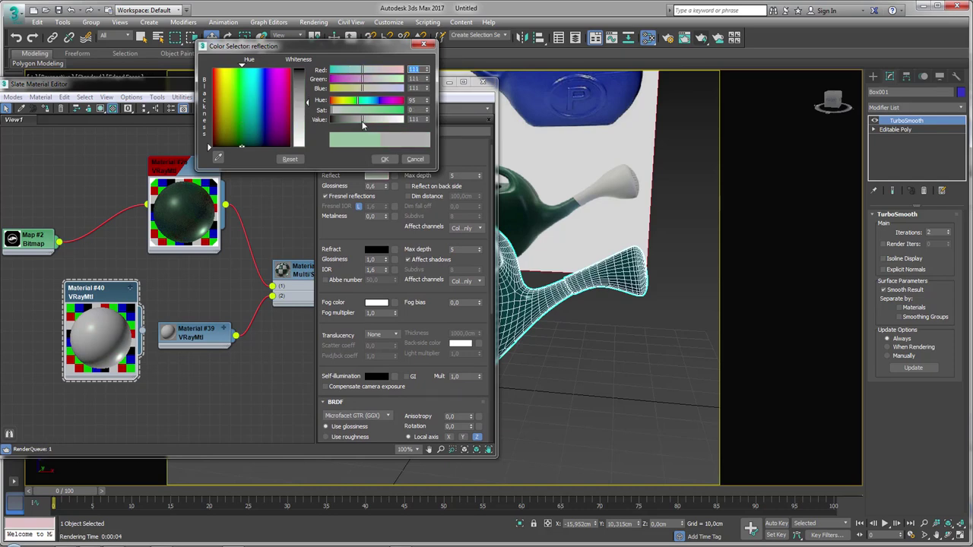
left_click(384, 159)
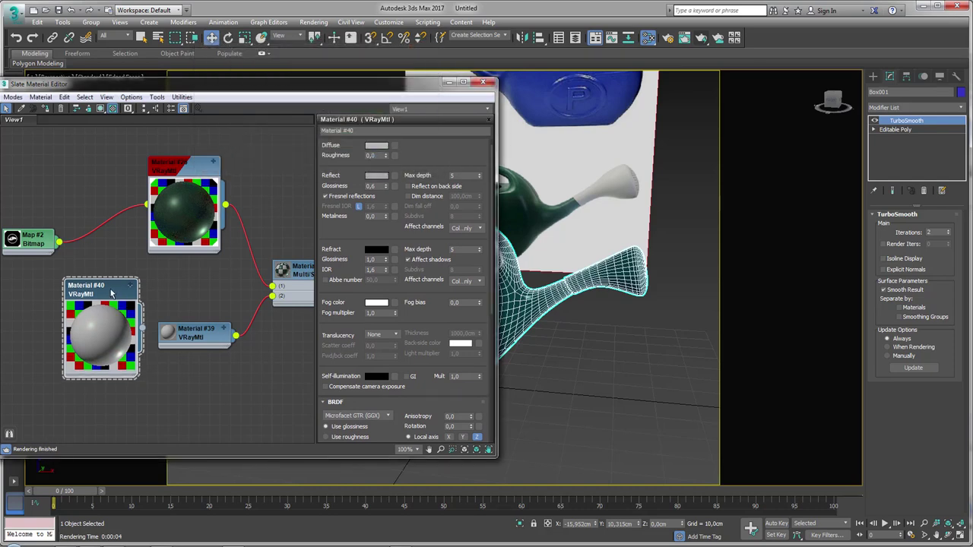
Step: Delete Material #39, wire Material #40 into Multi/Sub slot 2, and auto-arrange the nodes
left_click(190, 343)
key("Delete")
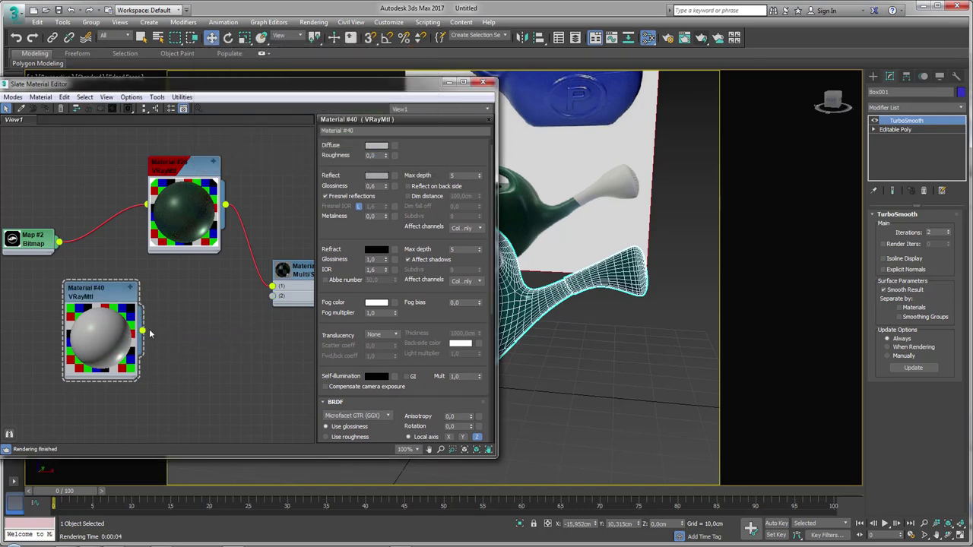
left_click_drag(142, 332, 273, 296)
left_click_drag(136, 284, 210, 284)
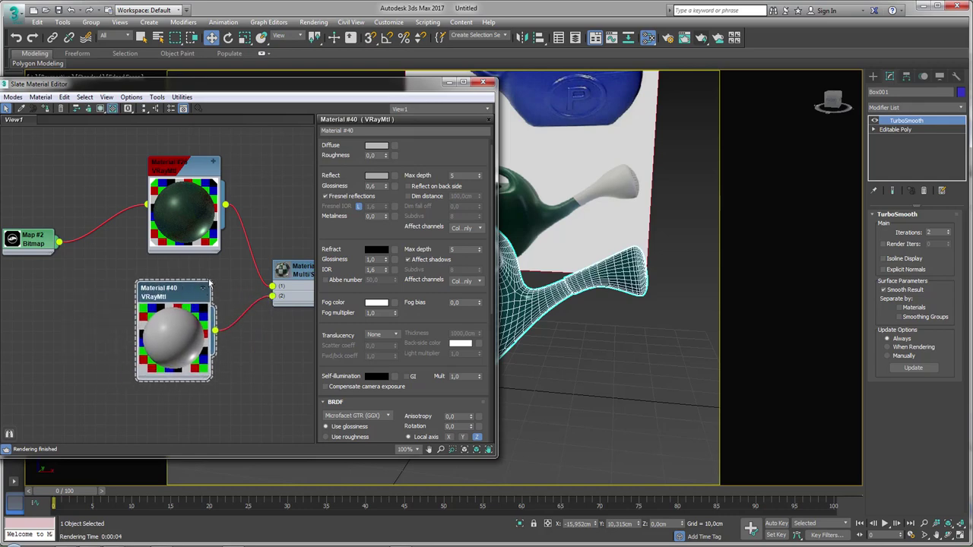
scroll(210, 283, "down", 2)
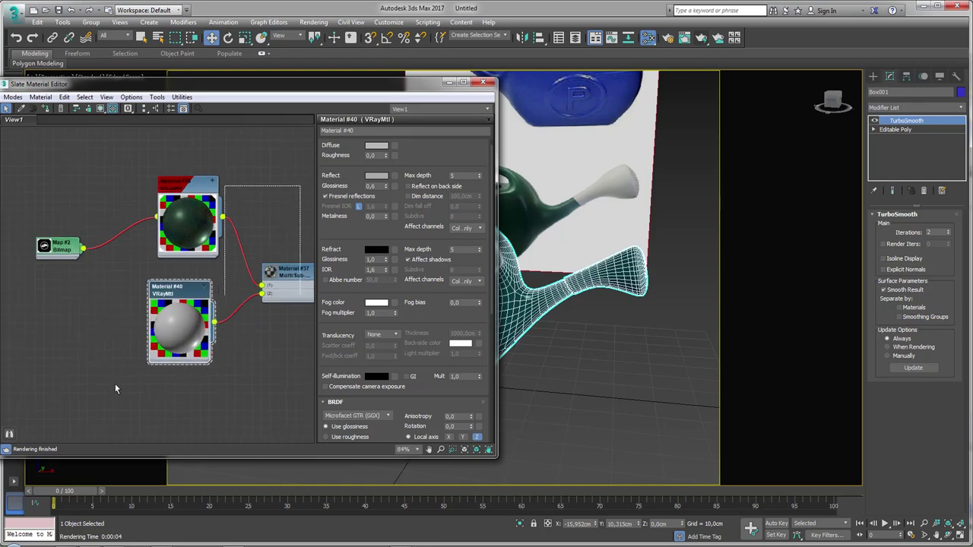
left_click(158, 109)
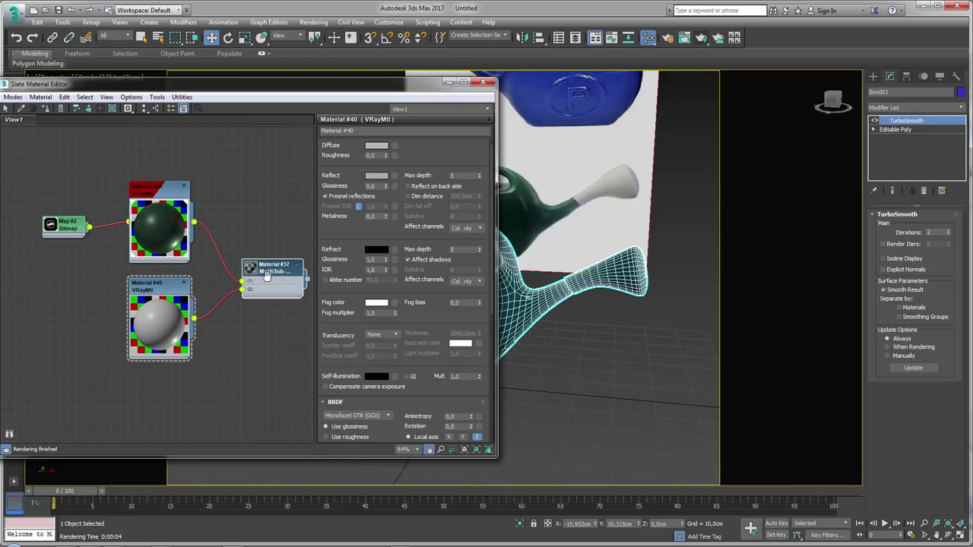
Step: Turn off smoothing and select the spout-tip polygons at Polygon level
left_click(572, 282)
scroll(650, 266, "up", 1)
scroll(650, 265, "up", 1)
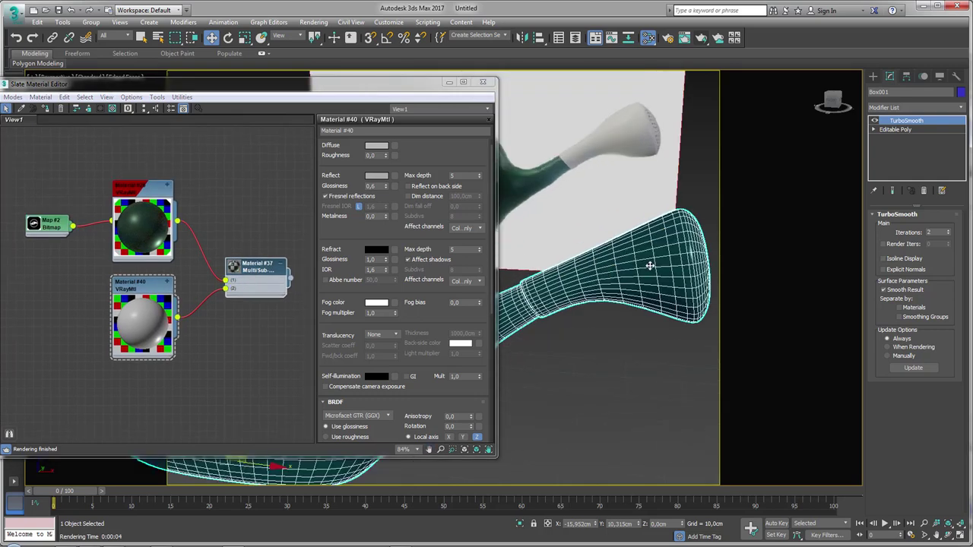
left_click(874, 122)
left_click(895, 129)
left_click(894, 165)
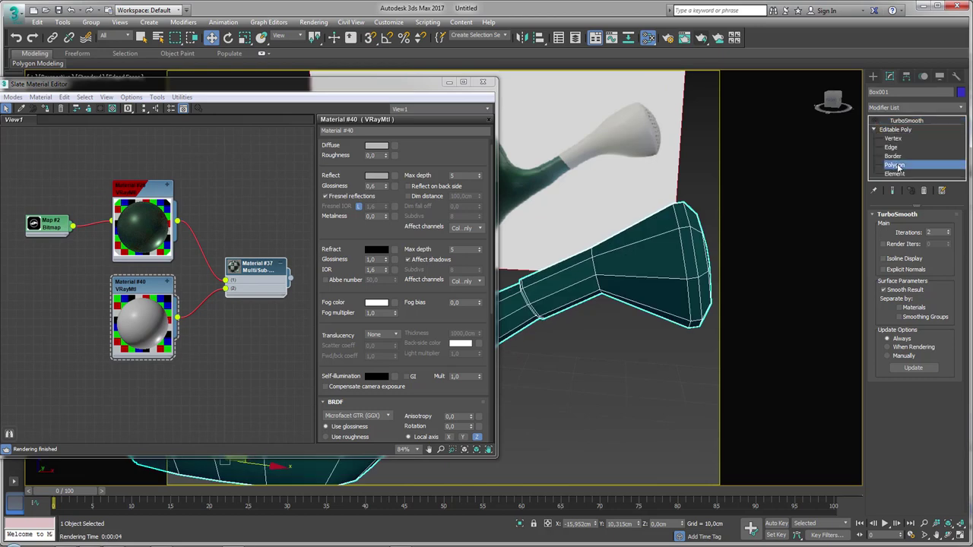
scroll(650, 278, "down", 1)
scroll(652, 313, "down", 1)
scroll(651, 313, "down", 1)
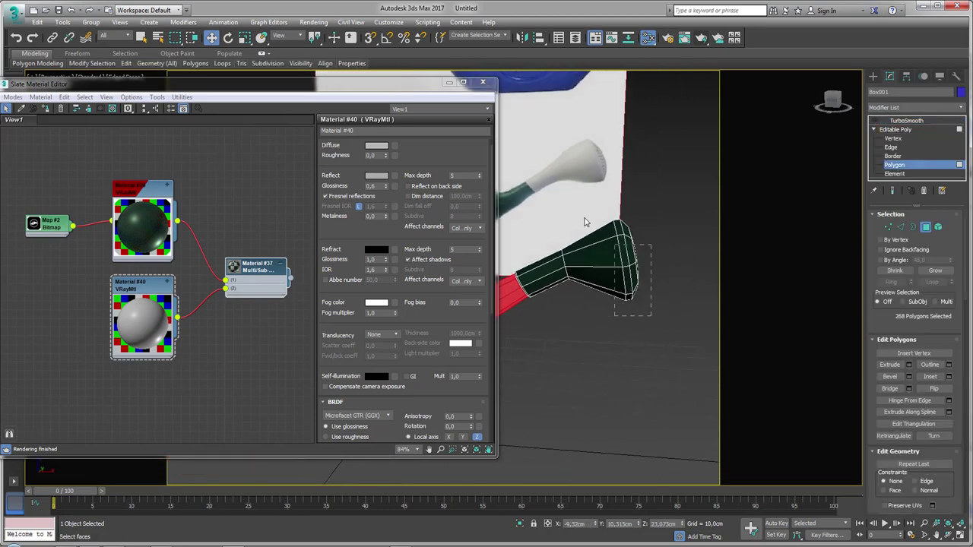
left_click_drag(651, 315, 554, 204)
scroll(943, 457, "down", 5)
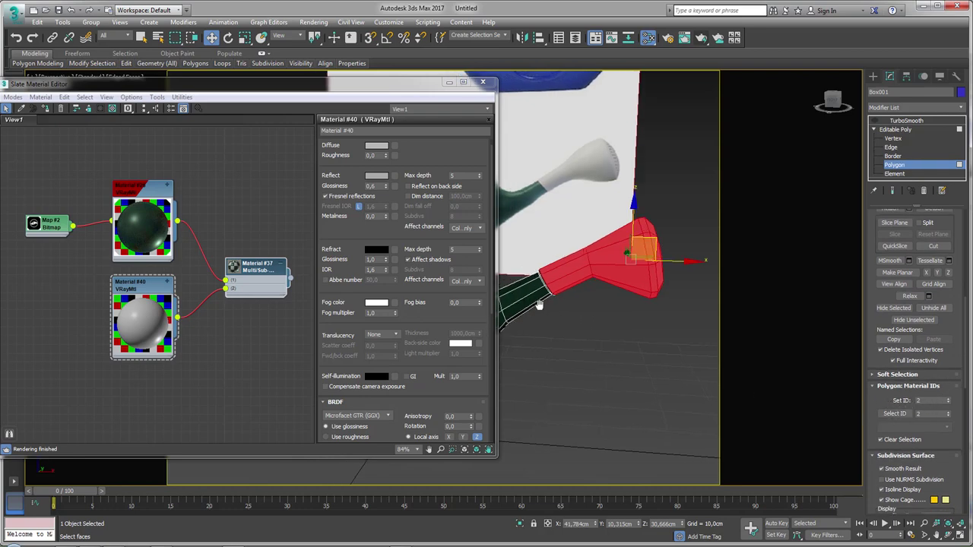
Step: Assign Multi/Sub Material #37 to the watering can
left_click(874, 130)
middle_click_drag(268, 263, 221, 236)
mouse_move(214, 261)
left_mouse_down()
mouse_move(214, 238)
mouse_move(225, 263)
left_mouse_up()
right_click(223, 246)
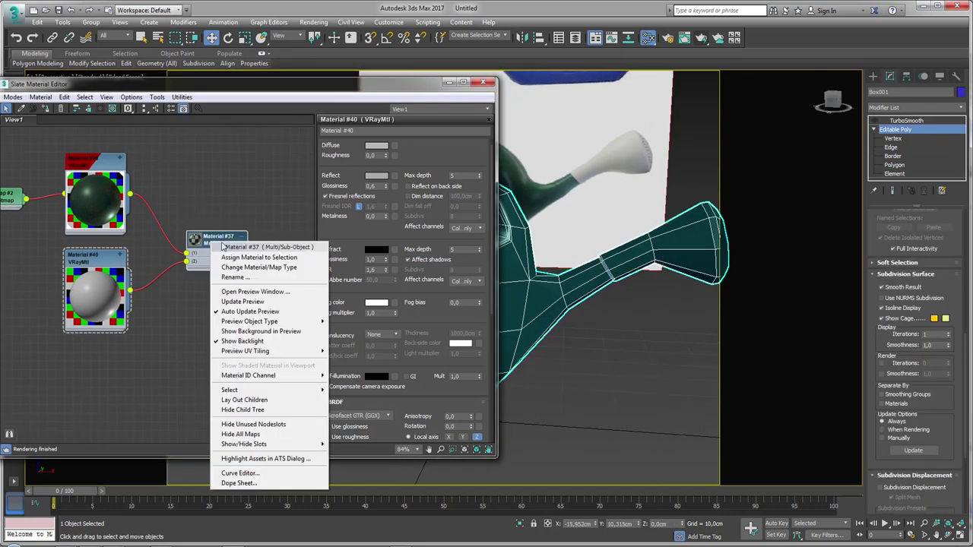
left_click(258, 257)
scroll(637, 319, "down", 3)
scroll(637, 319, "down", 3)
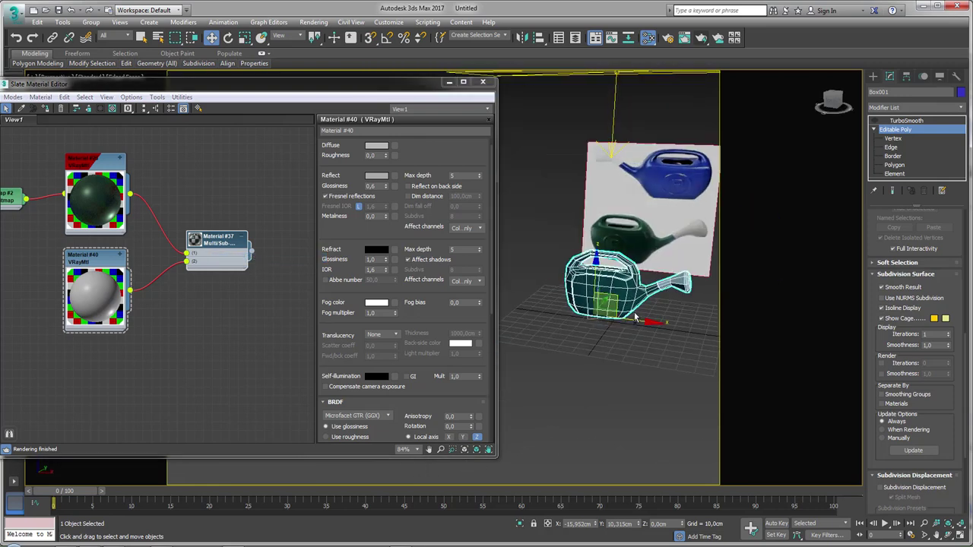
scroll(637, 319, "up", 2)
Step: Re-enable smoothing, render a test image, then close the render window and material editor
left_click(905, 121)
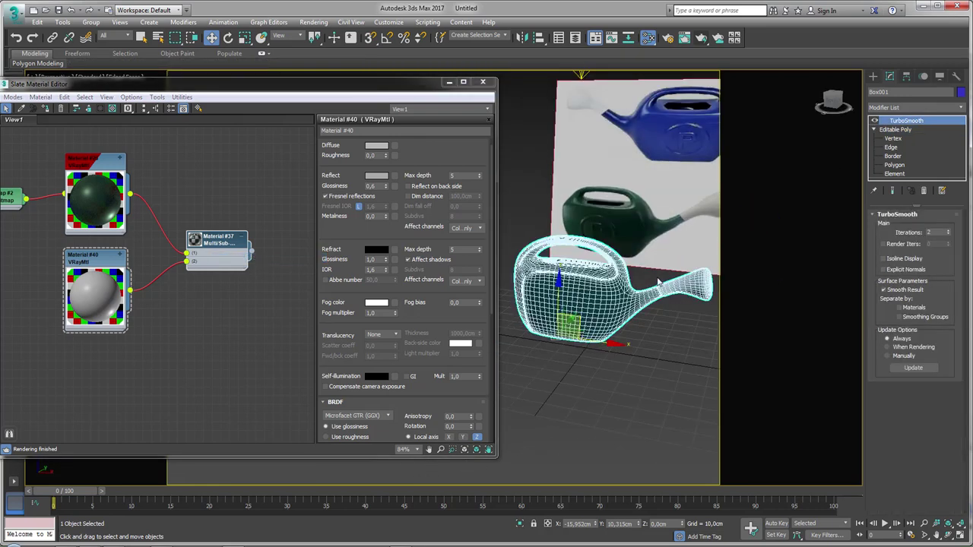
scroll(531, 290, "up", 2)
scroll(530, 290, "up", 2)
key("shift+q")
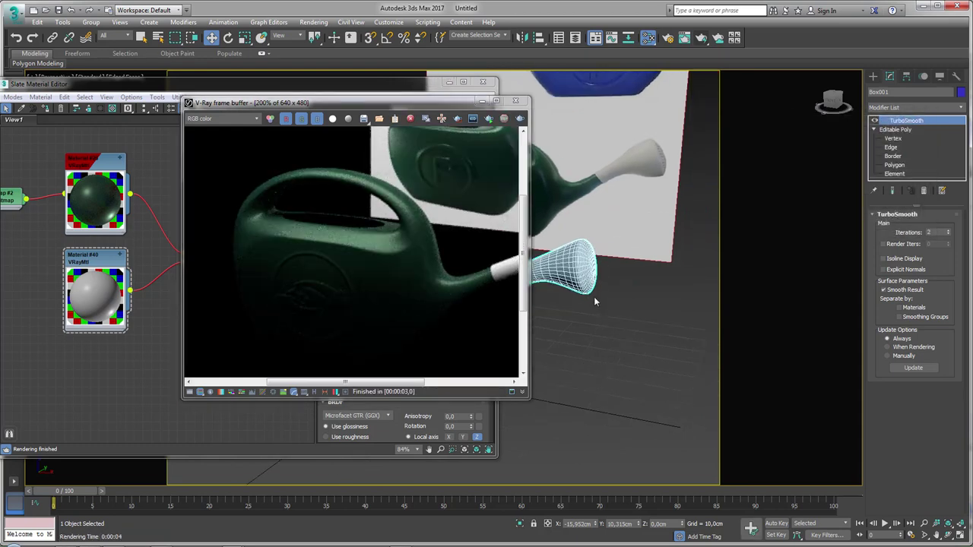
scroll(358, 250, "down", 1)
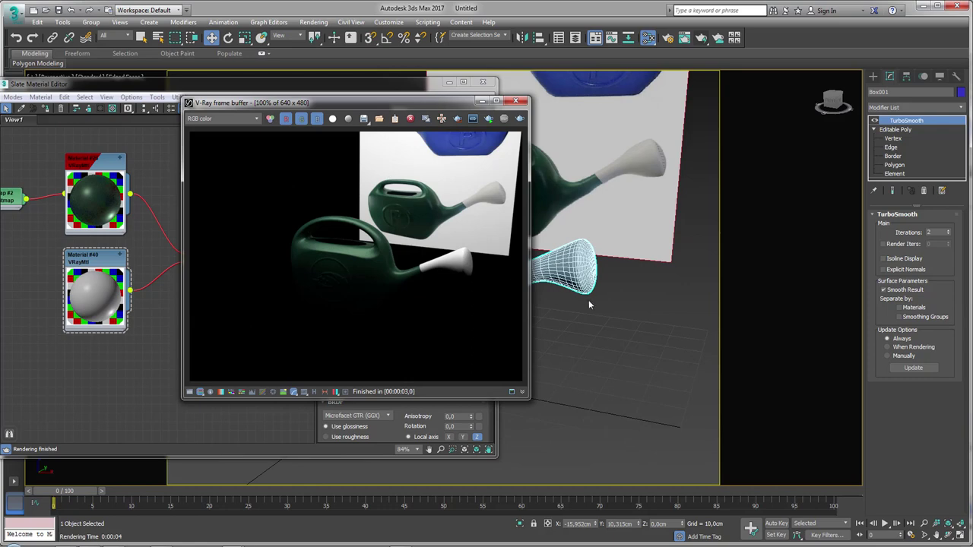
left_click(481, 100)
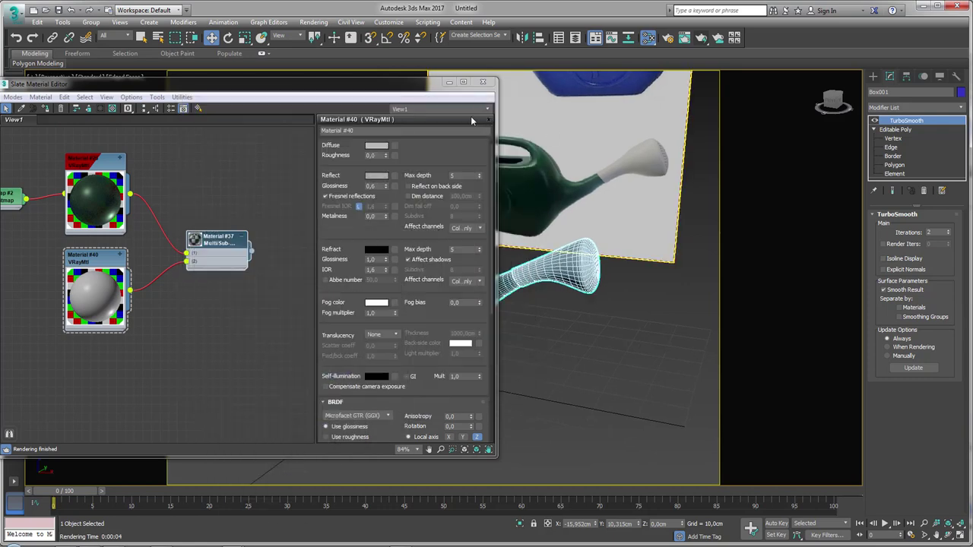
left_click(483, 82)
scroll(590, 190, "down", 5)
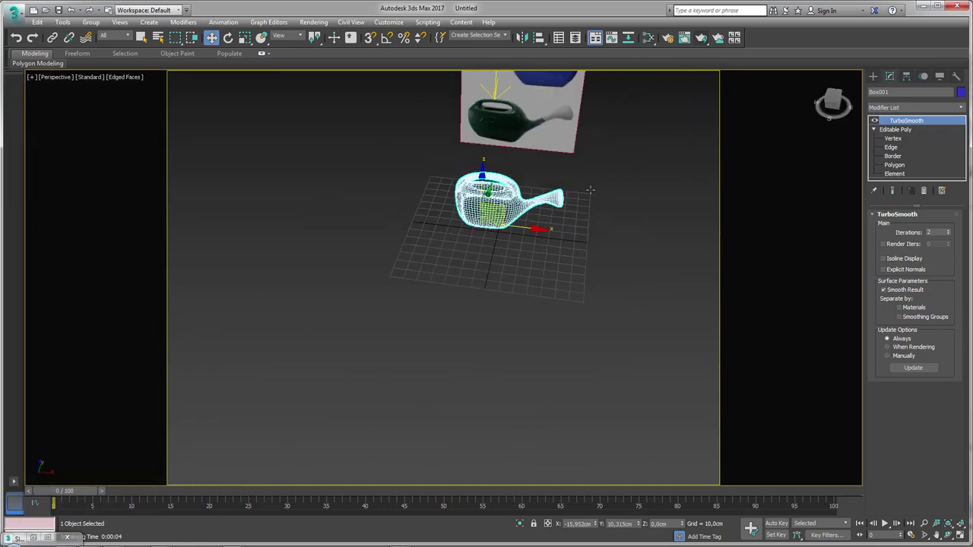
Step: Draw a large floor plane under the watering can and convert it to Editable Poly
middle_click_drag(590, 190, 932, 132, "alt")
left_click(874, 77)
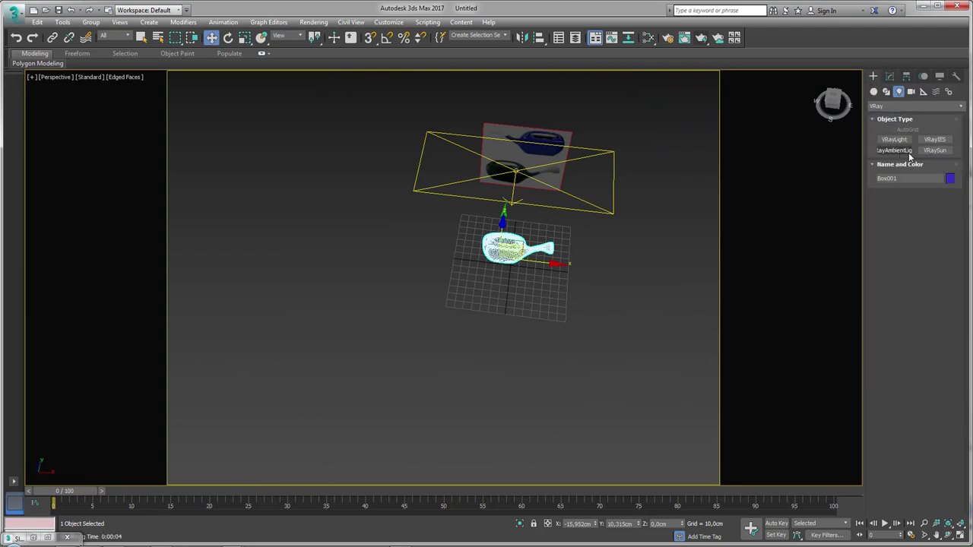
left_click(876, 92)
left_click(931, 184)
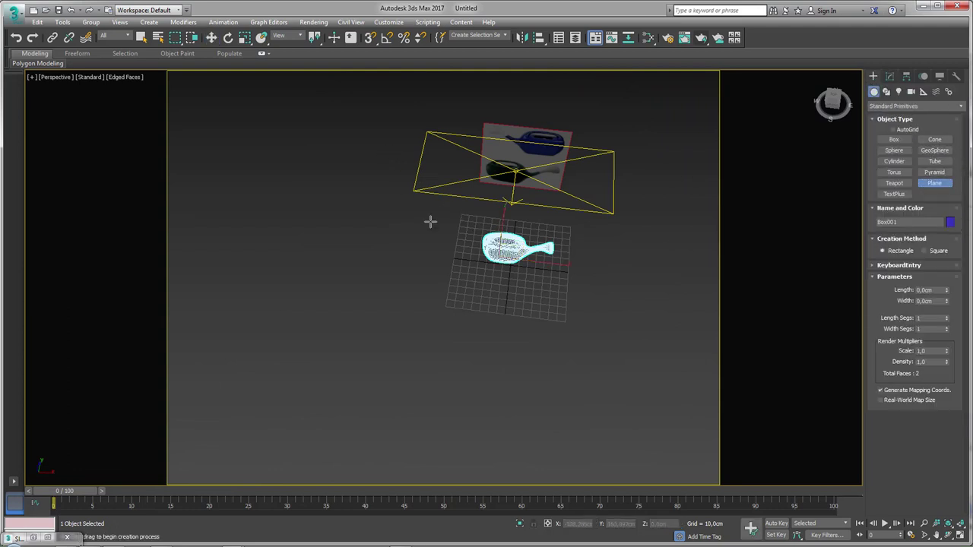
left_click_drag(380, 156, 631, 405)
mouse_move(631, 407)
middle_mouse_down("alt")
mouse_move(635, 207)
mouse_move(571, 170)
mouse_move(675, 147)
middle_mouse_up("alt")
key("w")
left_click(558, 172)
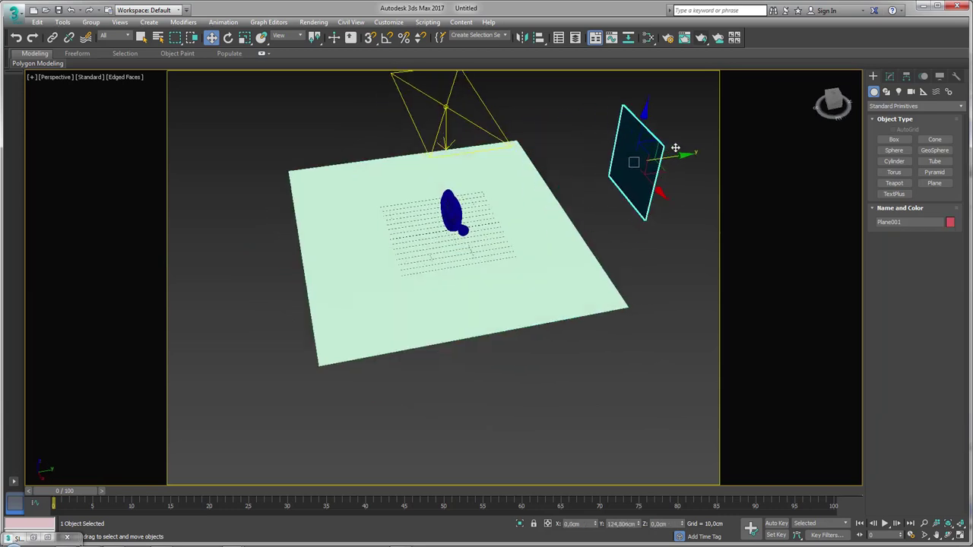
left_click(539, 214)
right_click(539, 214)
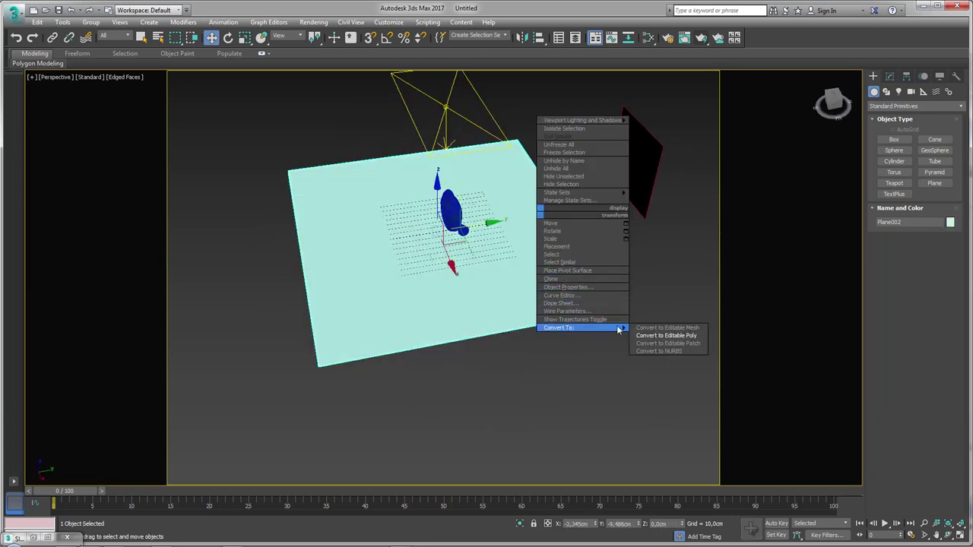
left_click(666, 335)
Step: Extrude three outer floor edges upward into tall back and side walls
left_click(900, 228)
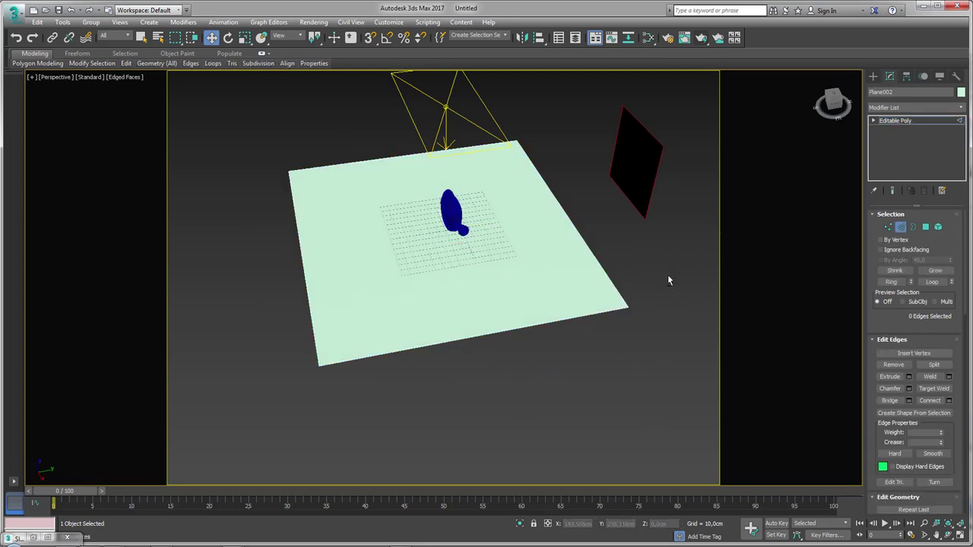
middle_click_drag(669, 278, 617, 326, "alt")
left_click_drag(616, 326, 550, 185)
middle_click_drag(550, 185, 483, 283, "alt")
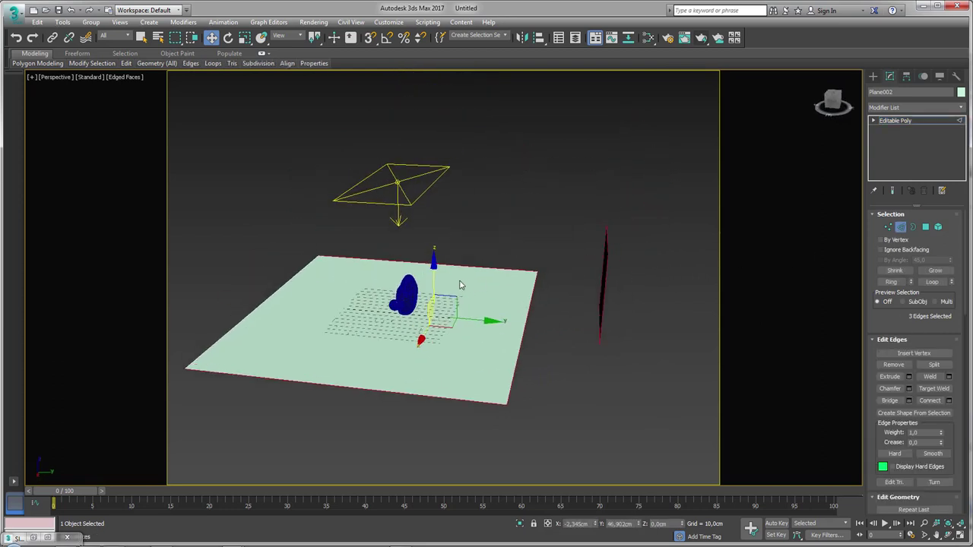
left_click_drag(433, 266, 424, 57, "shift")
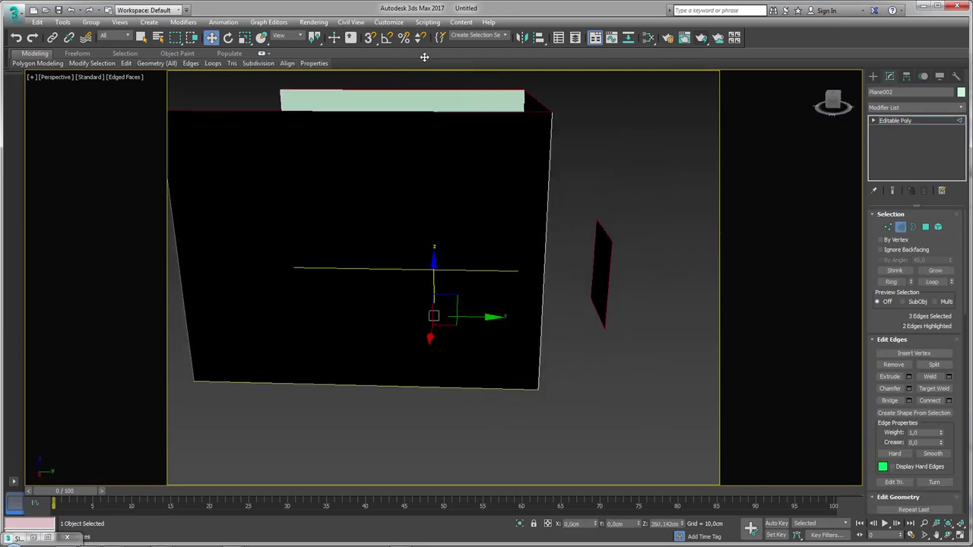
Step: Chamfer the floor-wall corner edges about 48.65 cm wide with rounding segments
left_click_drag(425, 440, 425, 437)
scroll(426, 386, "down", 5)
middle_click_drag(426, 386, 841, 398, "alt")
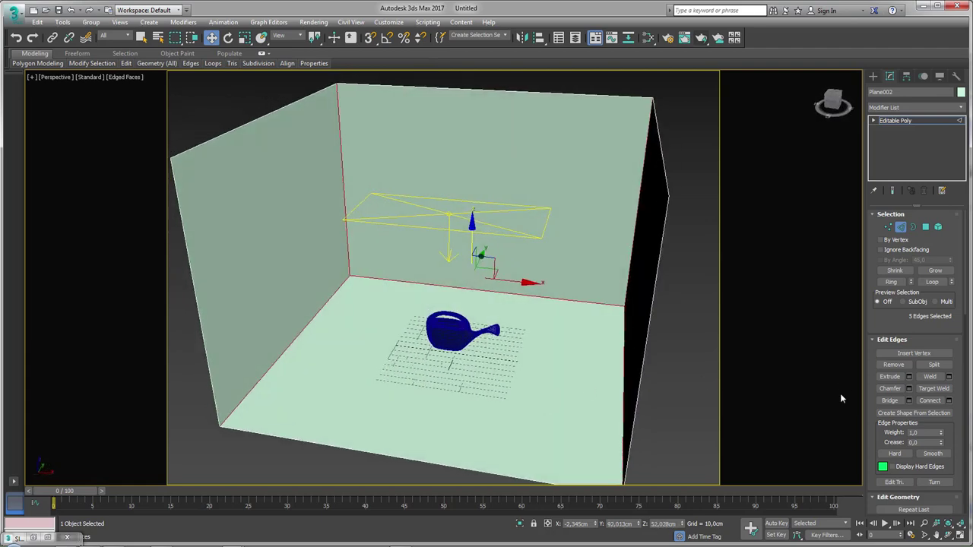
left_click(908, 388)
left_click_drag(453, 304, 451, 307)
left_click(450, 373)
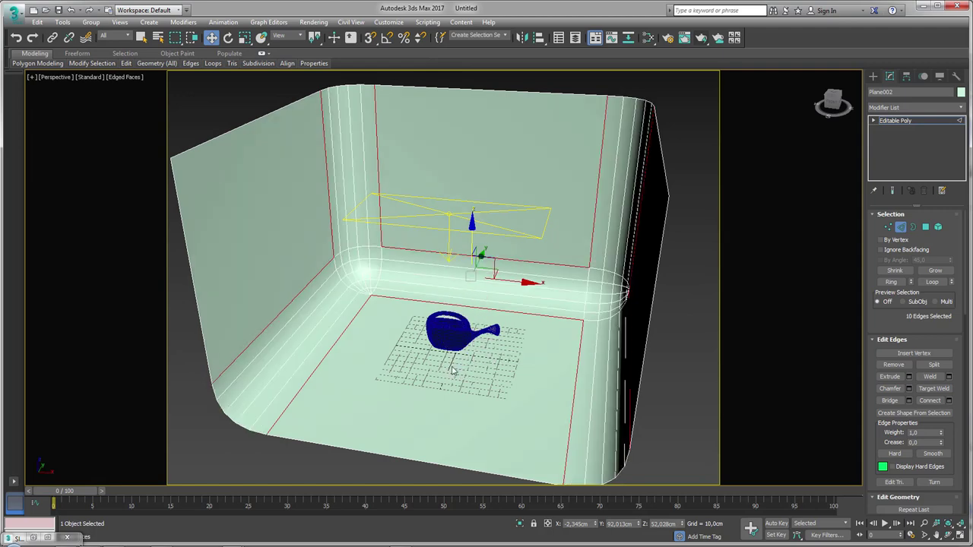
left_click(895, 120)
Step: Open the Slate Material Editor
middle_click_drag(760, 152, 646, 51, "alt")
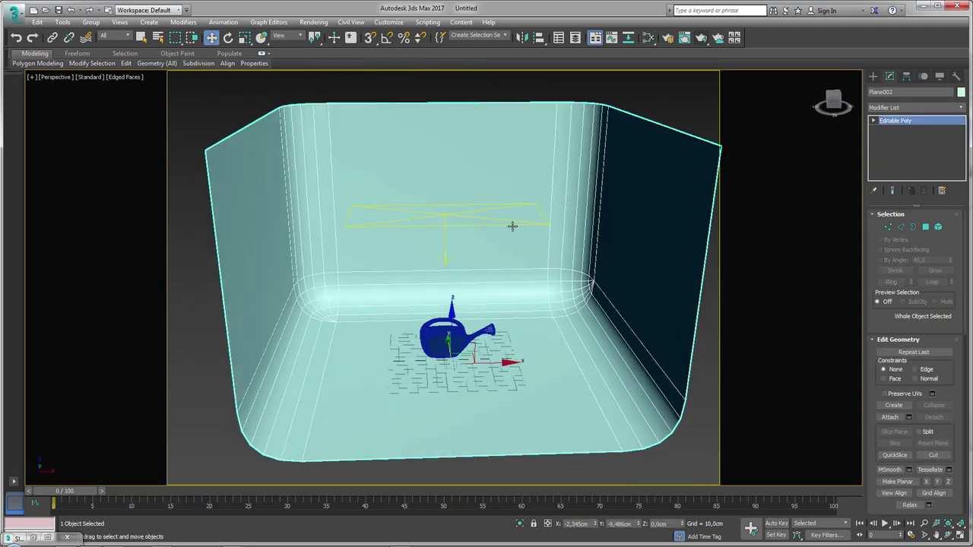
left_click(648, 38)
scroll(137, 312, "down", 2)
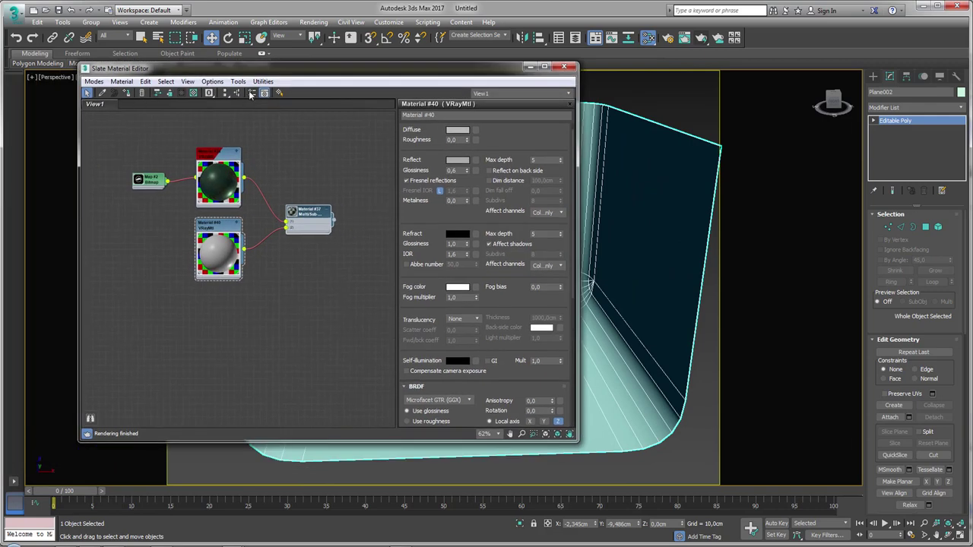
Step: Add a new VRay material to the graph and assign it to the backdrop
left_click(251, 93)
middle_click_drag(666, 334, 675, 299, "alt")
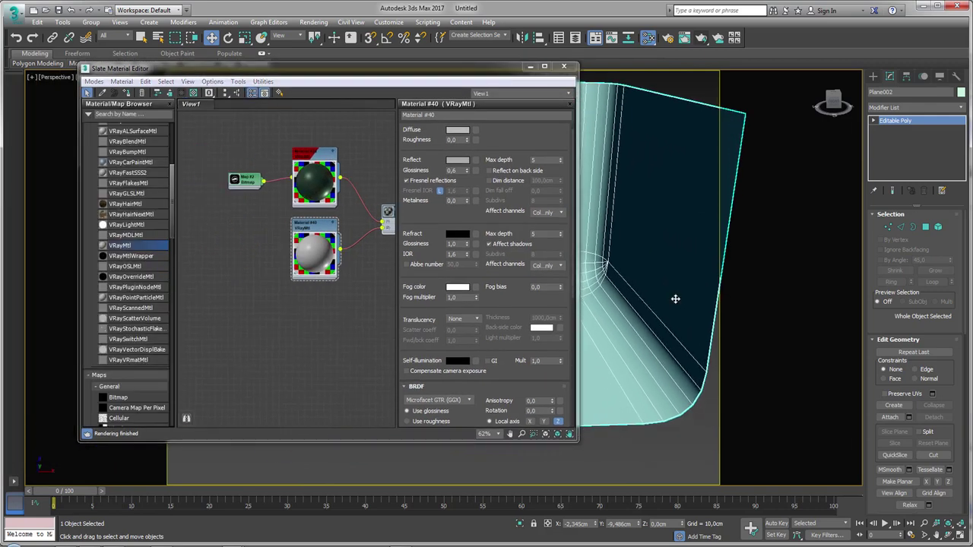
left_click(123, 245)
left_click_drag(226, 321, 226, 321)
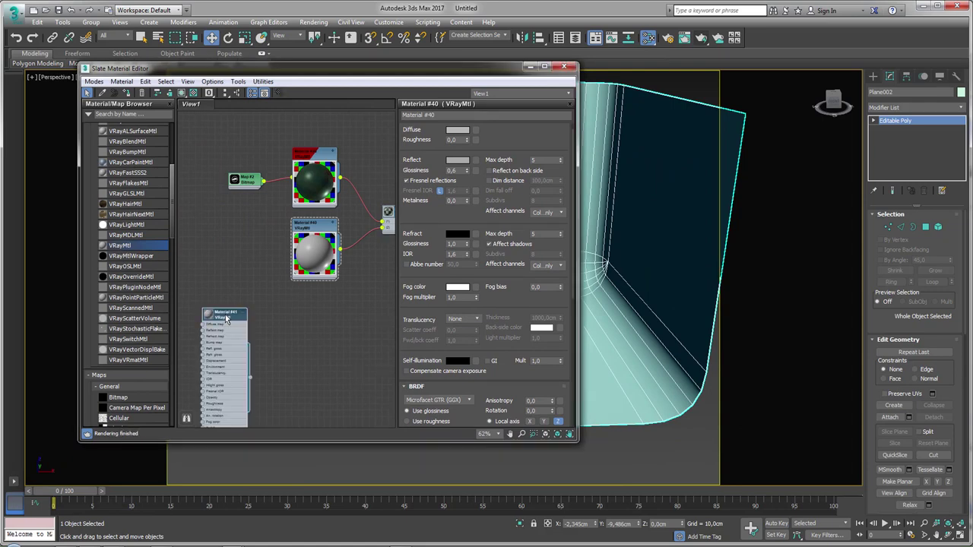
right_click(226, 316)
left_click(273, 61)
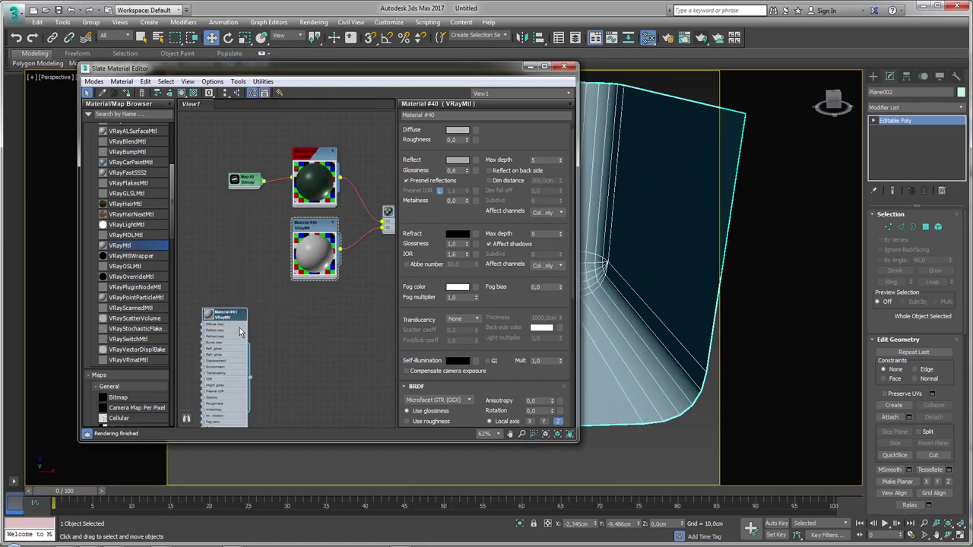
Step: Set Material #41's diffuse to dark grey 55, close the editor, and frame the selection
double_click(221, 318)
left_click(456, 142)
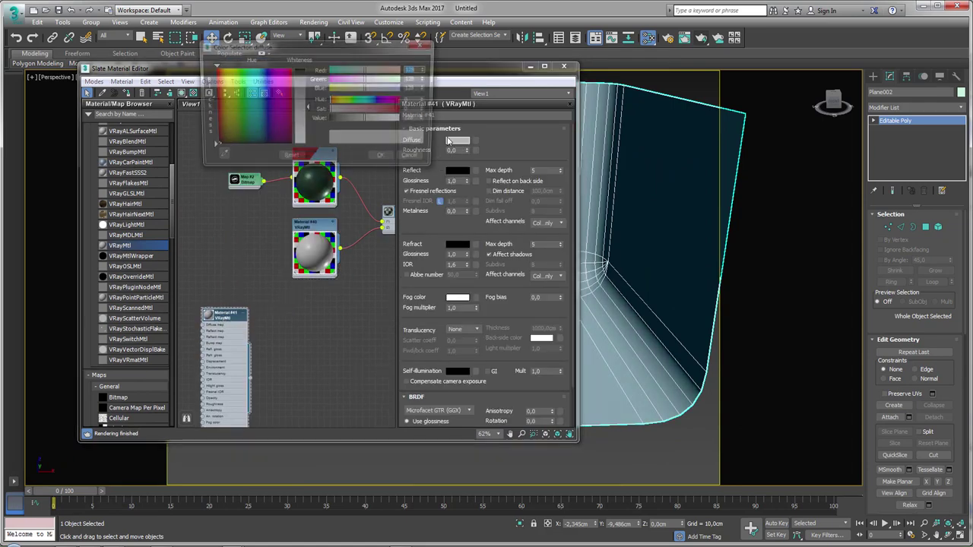
left_click_drag(367, 119, 347, 120)
left_click(385, 159)
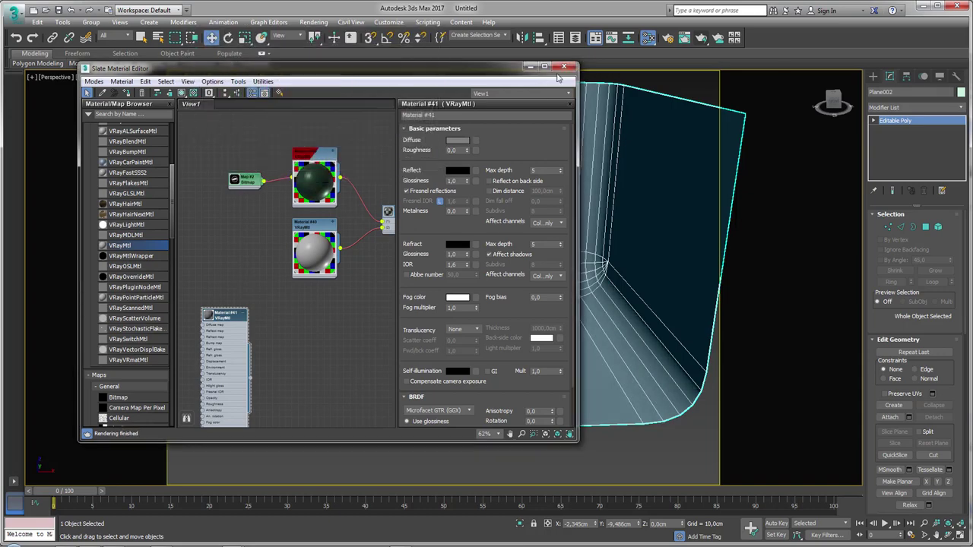
left_click(563, 66)
key("z")
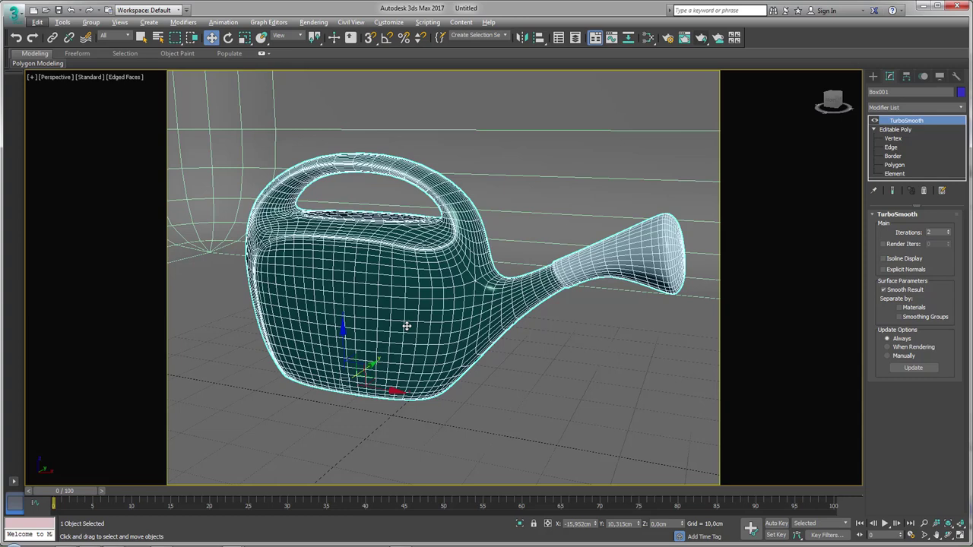
Step: Start a front-view test render, cancel it, close the frame buffer, and turn smoothing off
mouse_move(407, 326)
middle_mouse_down("alt")
mouse_move(439, 317)
mouse_move(453, 293)
middle_mouse_up("alt")
left_click(700, 40)
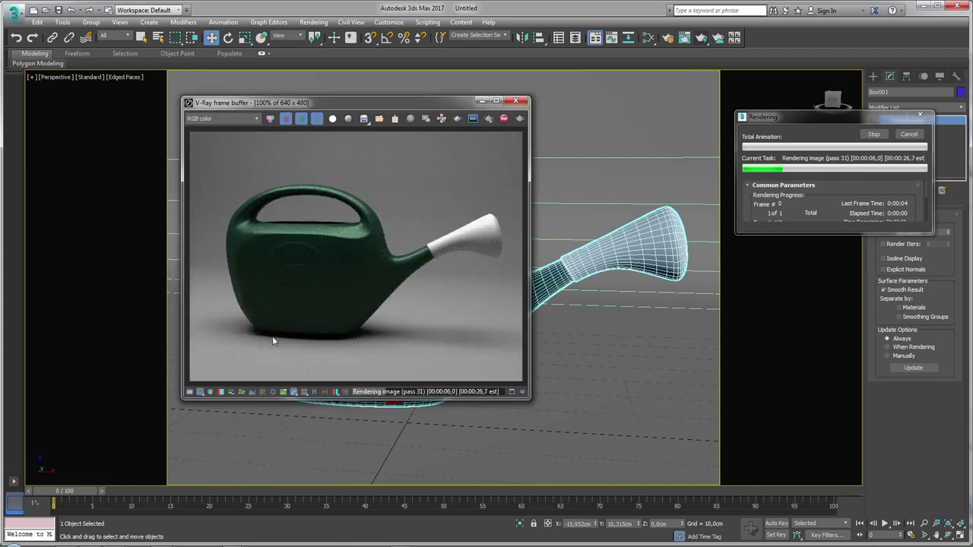
left_click(909, 135)
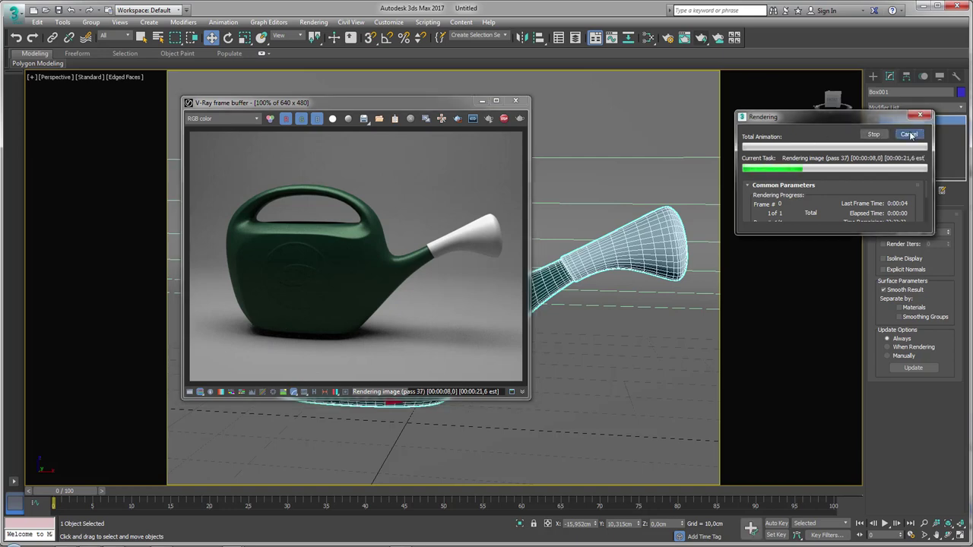
left_click(911, 134)
left_click(516, 100)
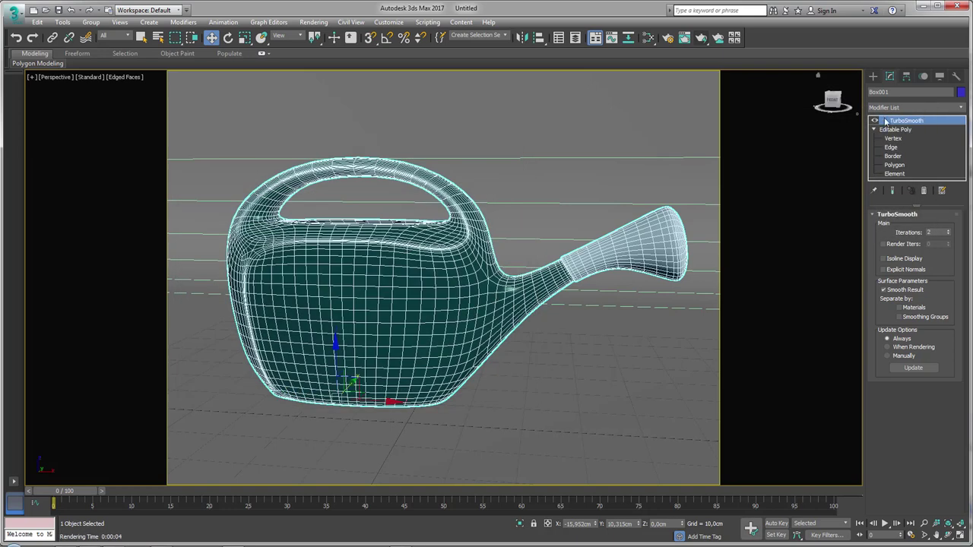
left_click(875, 121)
middle_click_drag(450, 329, 457, 345, "alt")
Step: In Front view, select the vertices along the can's bottom
key("f")
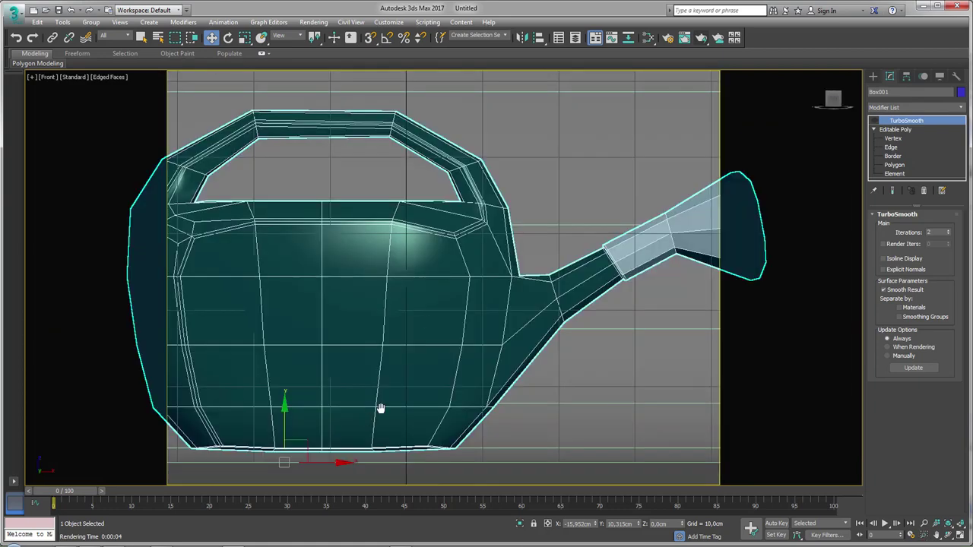
scroll(381, 409, "up", 3)
key("1")
scroll(522, 315, "down", 4)
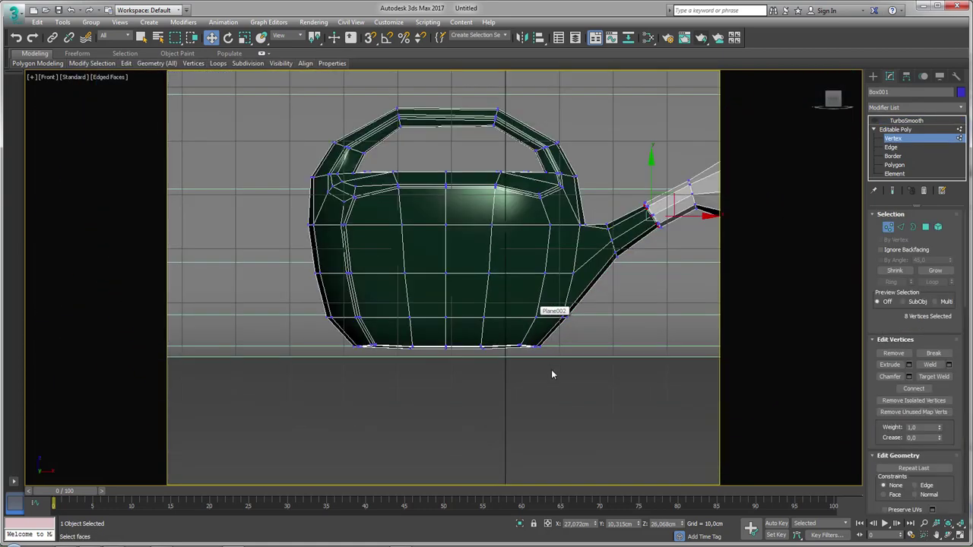
mouse_move(562, 371)
left_mouse_down()
mouse_move(332, 361)
mouse_move(316, 341)
left_mouse_up()
key("e")
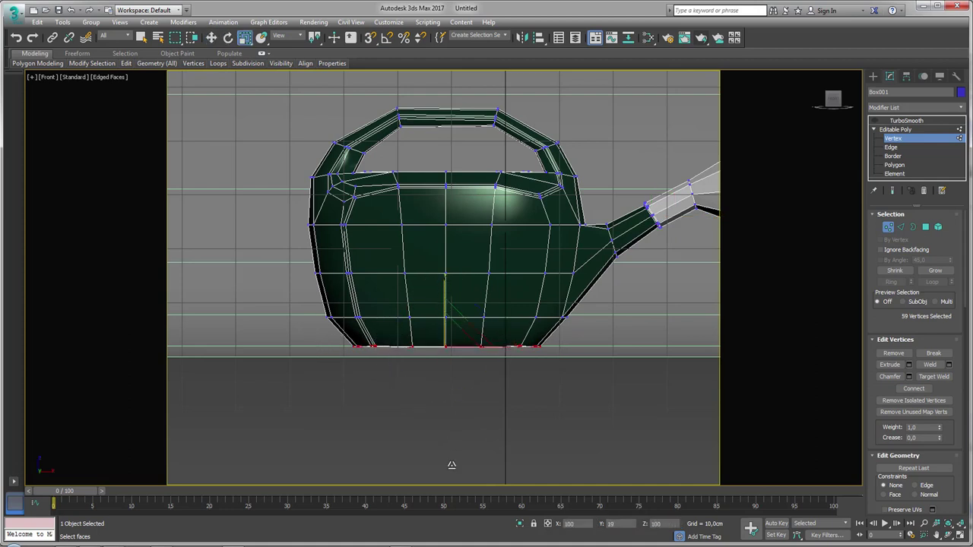
Step: Quick Slice a horizontal edge loop just above the can's bottom
left_click(900, 227)
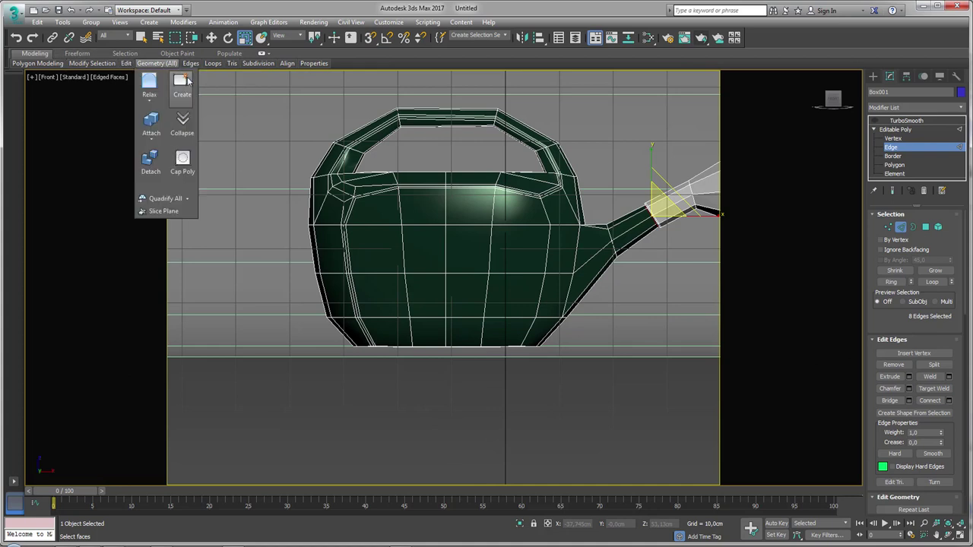
left_click(184, 83)
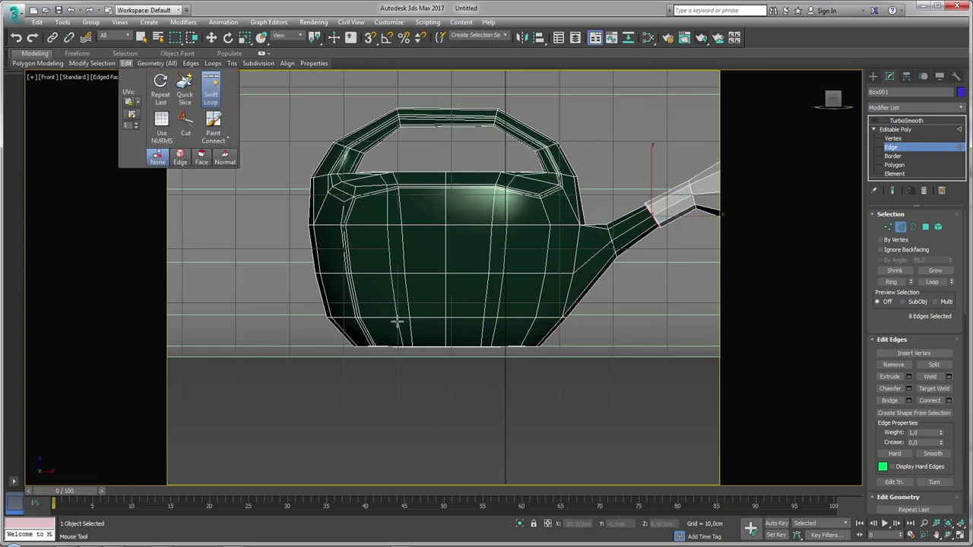
scroll(396, 327, "up", 5)
left_click(443, 382)
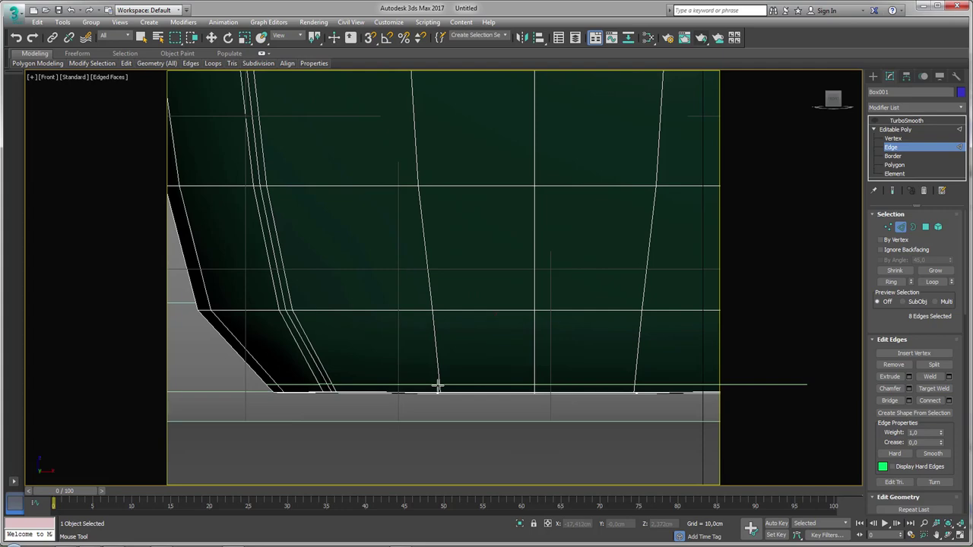
left_click(438, 386)
right_click(444, 383)
scroll(444, 382, "down", 5)
Step: Turn TurboSmooth back on and move the watering can down slightly in the front view
left_click(896, 129)
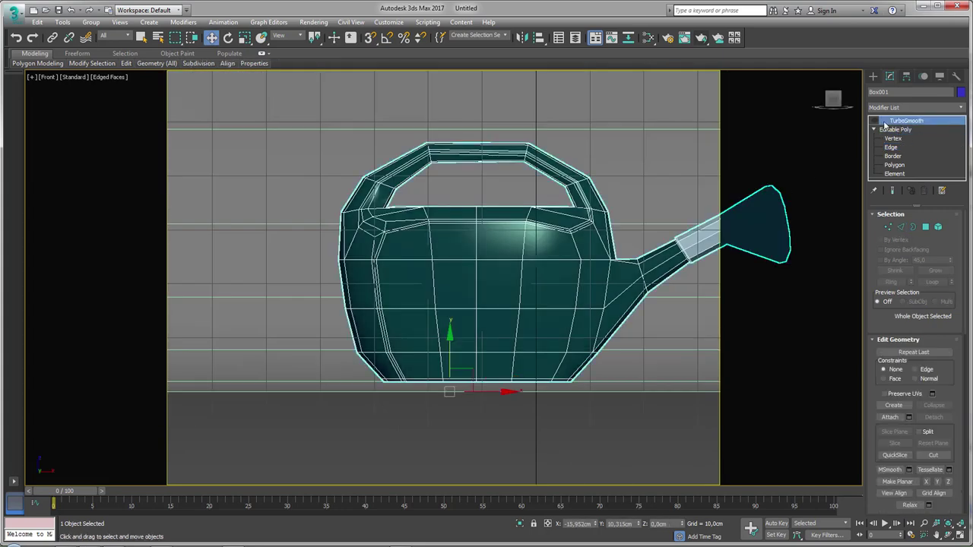
left_click(906, 120)
middle_click_drag(500, 282, 383, 315)
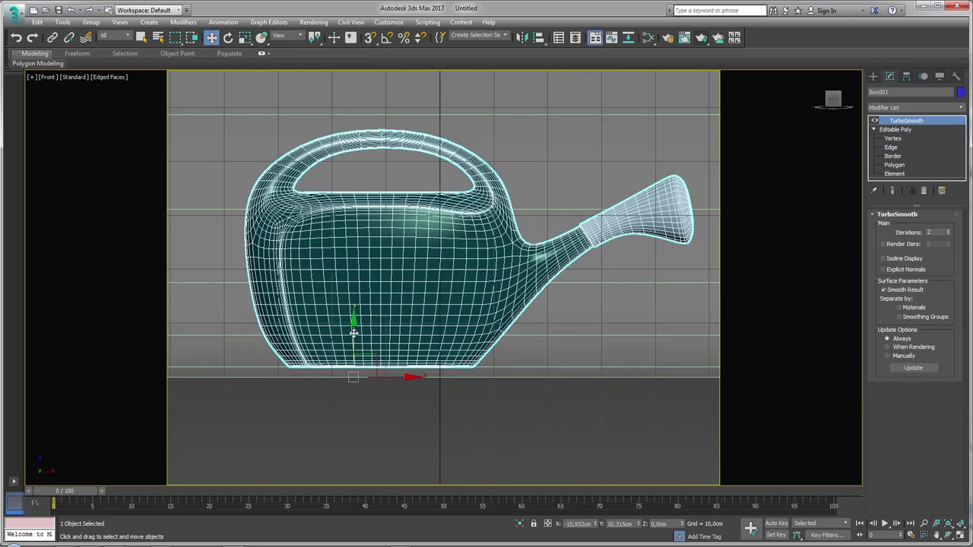
left_click_drag(353, 332, 363, 341)
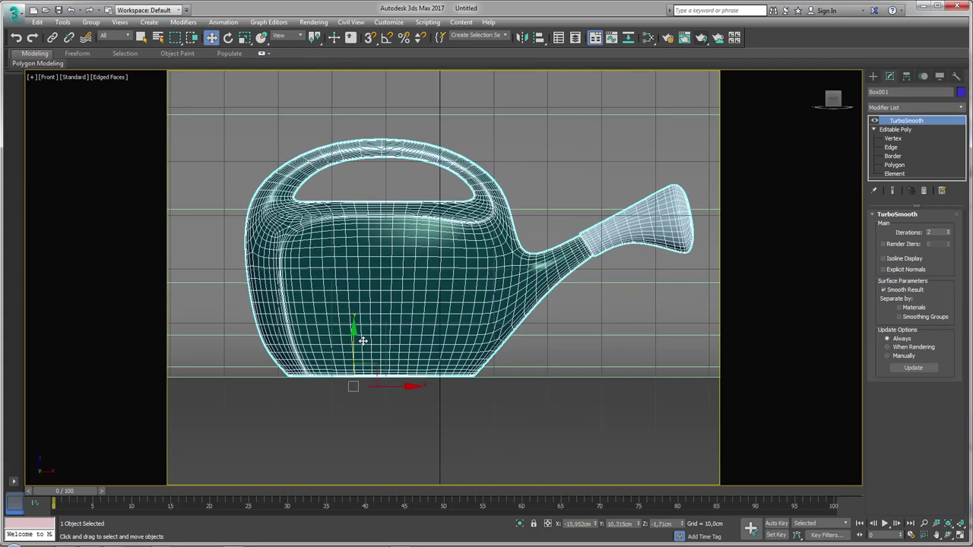
scroll(364, 341, "down", 2)
Step: In the perspective view, rotate the watering can around its vertical Z axis
key("p")
middle_click_drag(438, 319, 410, 390, "alt")
key("e")
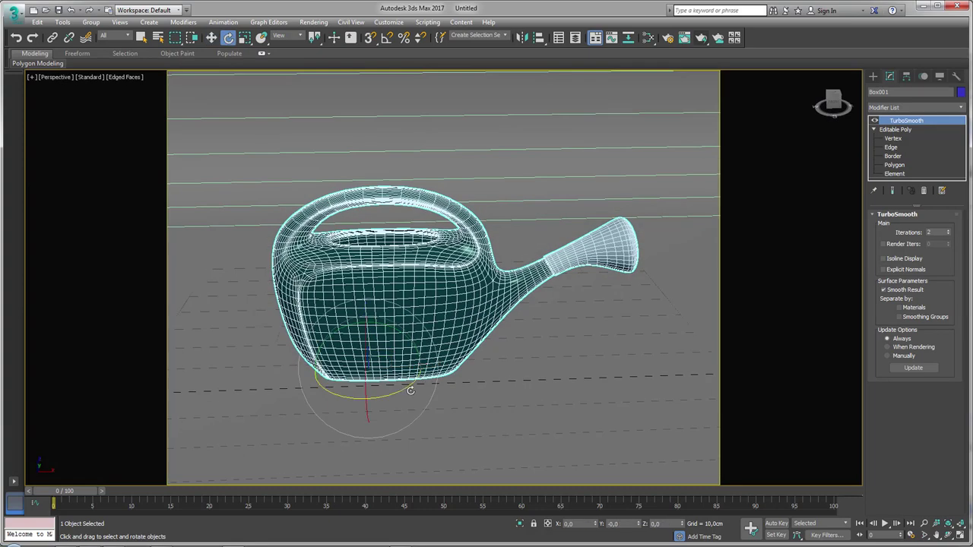
left_click_drag(396, 391, 441, 355)
mouse_move(441, 354)
middle_mouse_down("alt")
mouse_move(443, 336)
mouse_move(462, 346)
middle_mouse_up("alt")
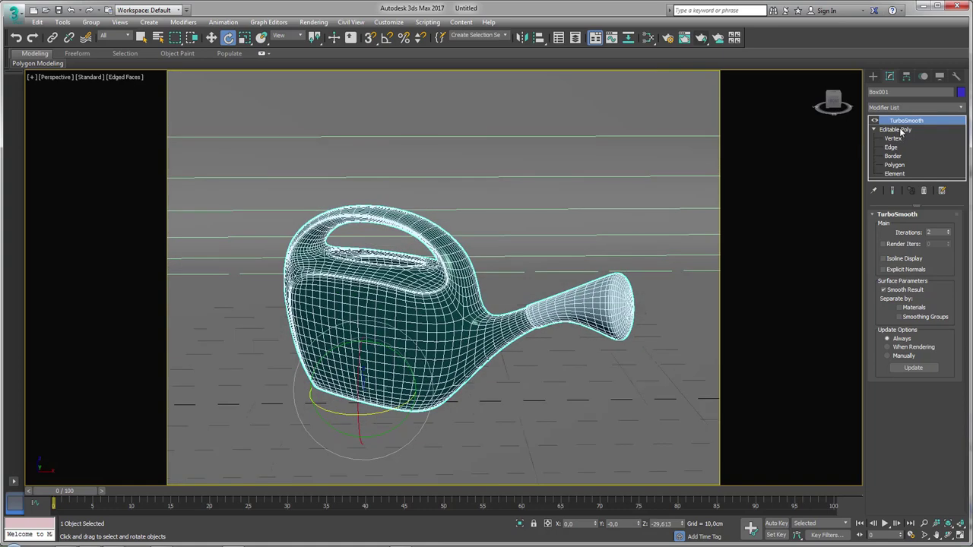
Step: Shift-move the top opening's border on the base mesh to extrude a thin lip
left_click(902, 131)
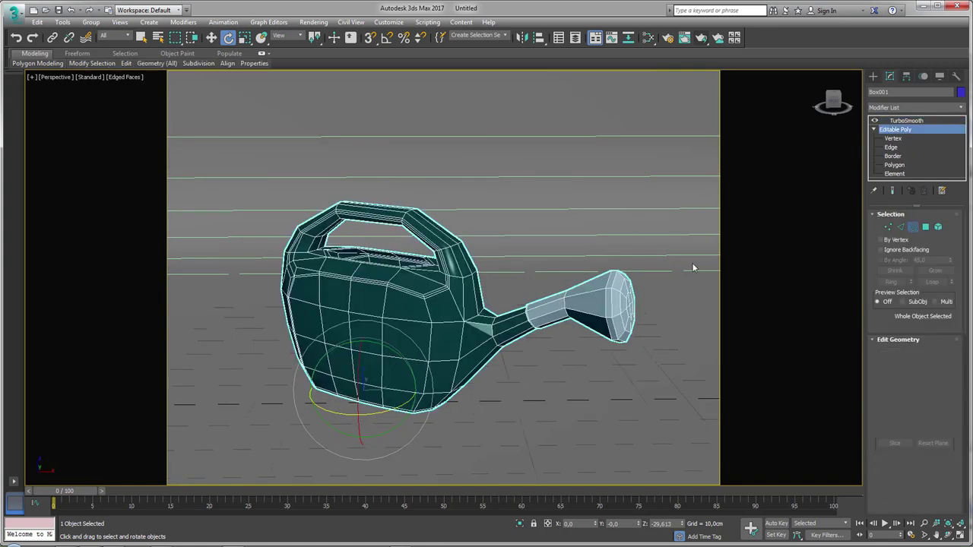
key("3")
left_click(387, 236)
key("z")
key("w")
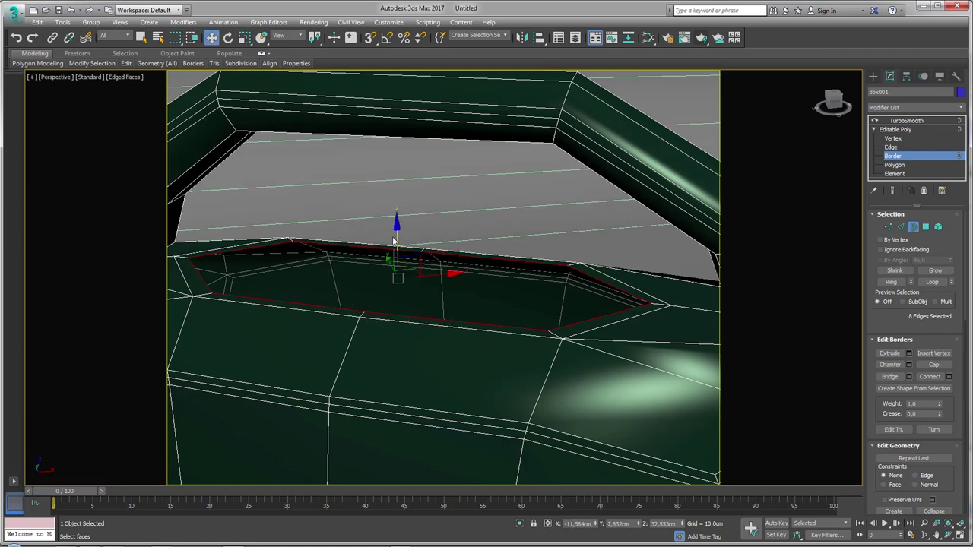
left_click_drag(397, 233, 400, 245, "shift")
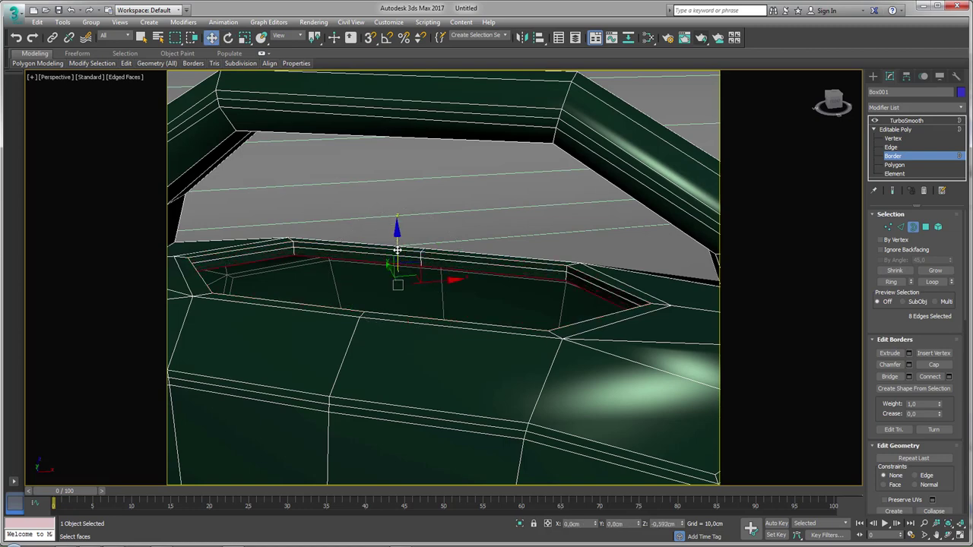
key("shift+z")
Step: Show the smoothed can again with Isoline Display enabled
left_click(897, 122)
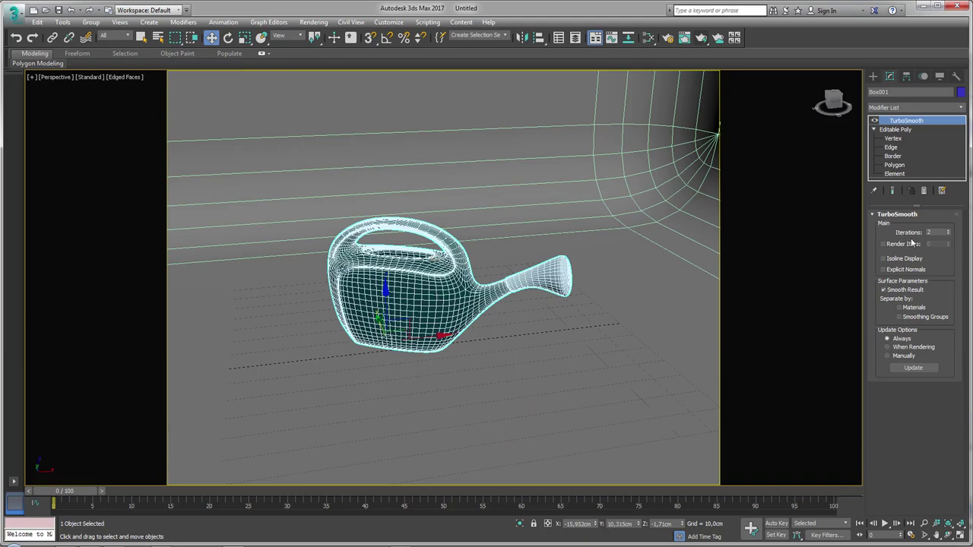
left_click(884, 258)
middle_click_drag(348, 268, 370, 280, "alt")
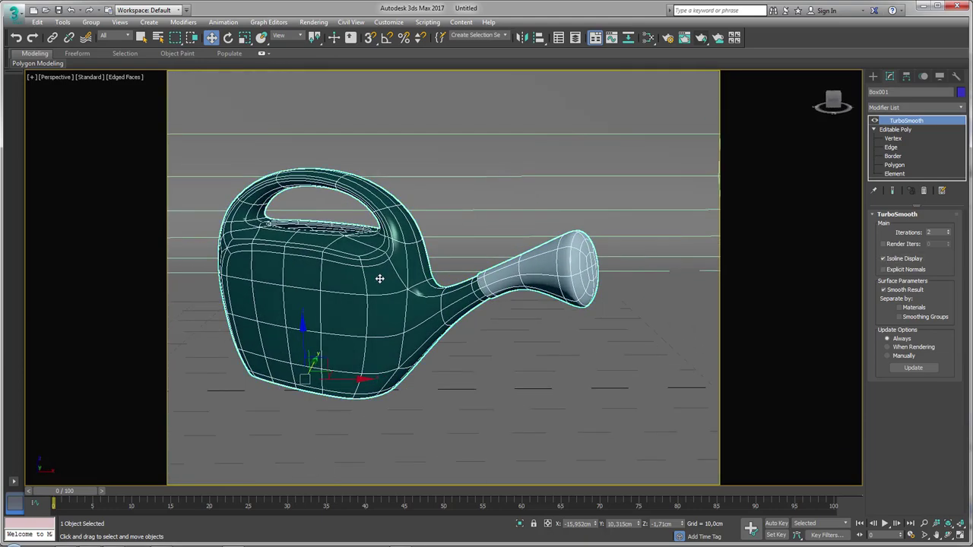
middle_click_drag(370, 280, 448, 253, "alt")
Step: Render the green watering can with V-Ray via Render Production
left_click(703, 39)
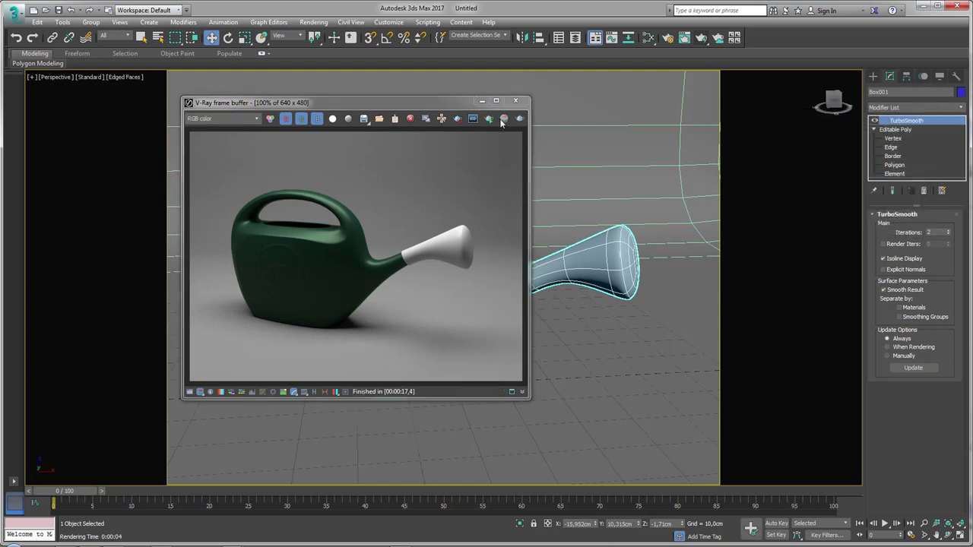
middle_click_drag(577, 263, 573, 264, "alt")
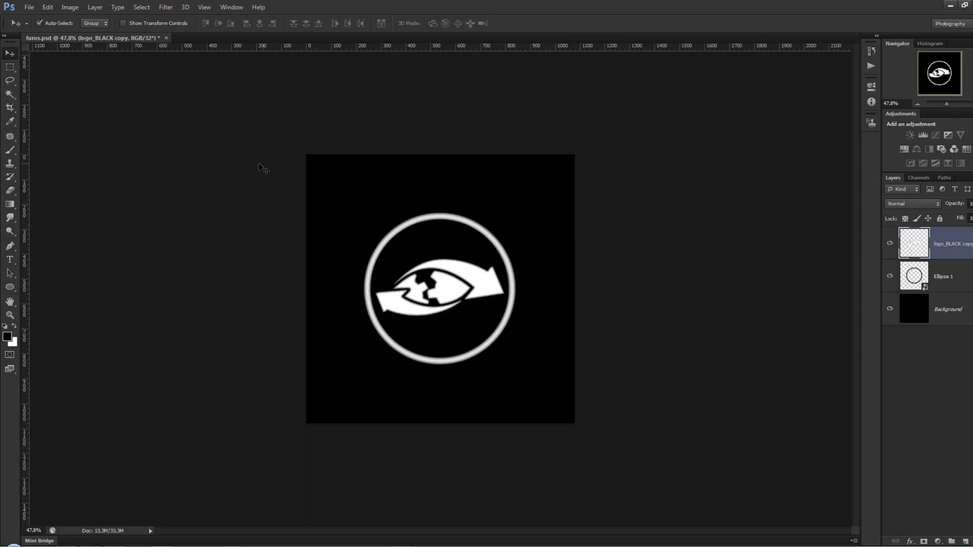
Step: Draw an ellipse circle over the logo, hide the logo layers, and move the circle down
left_click(9, 289)
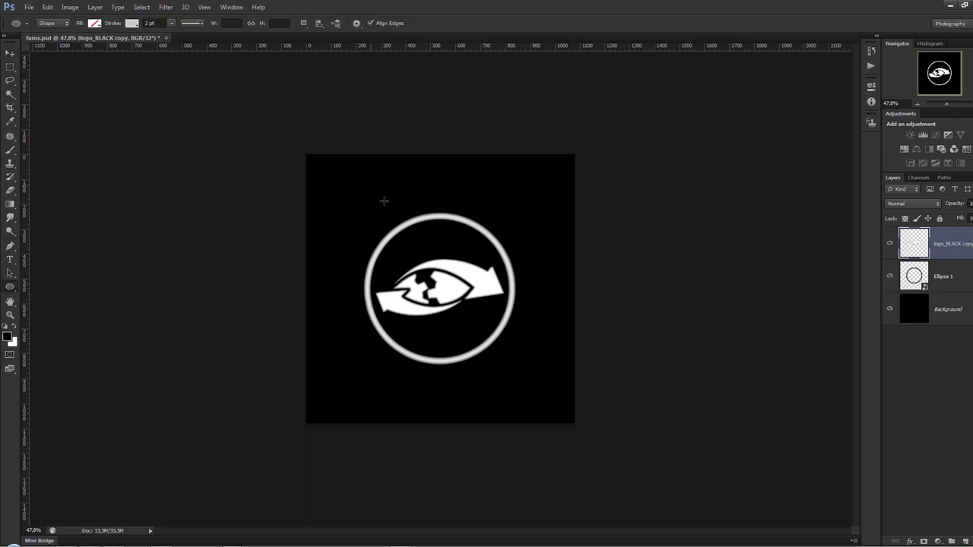
left_click_drag(370, 185, 513, 327, "shift")
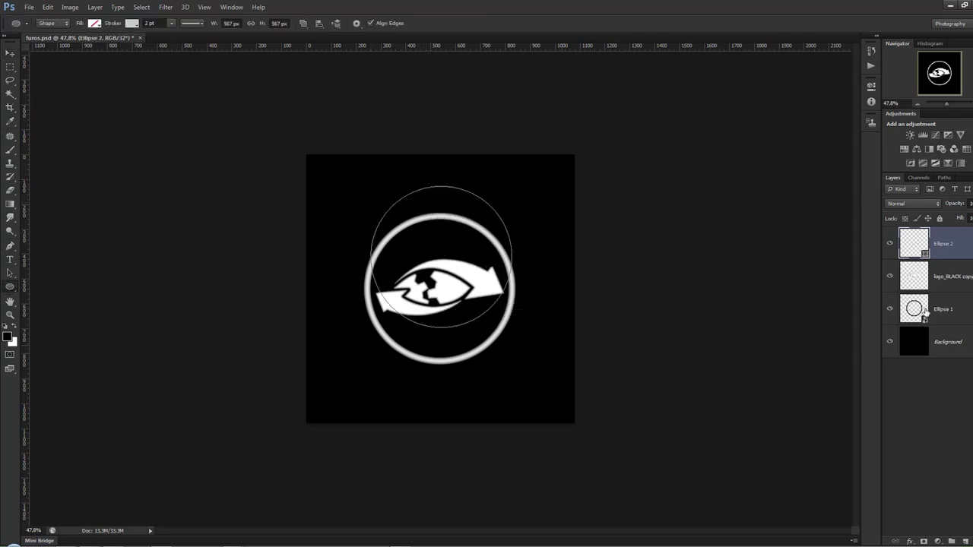
left_click(890, 344)
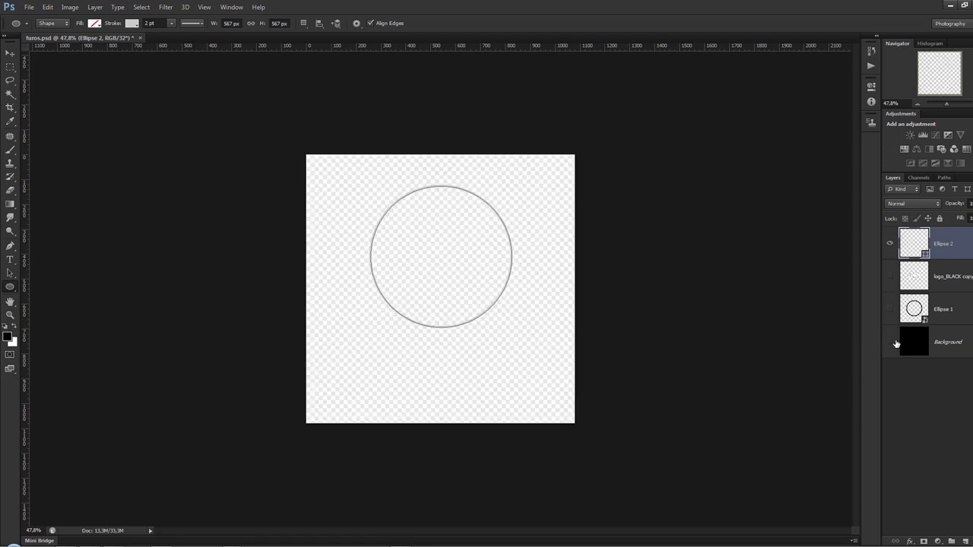
left_click(890, 344)
left_click(10, 54)
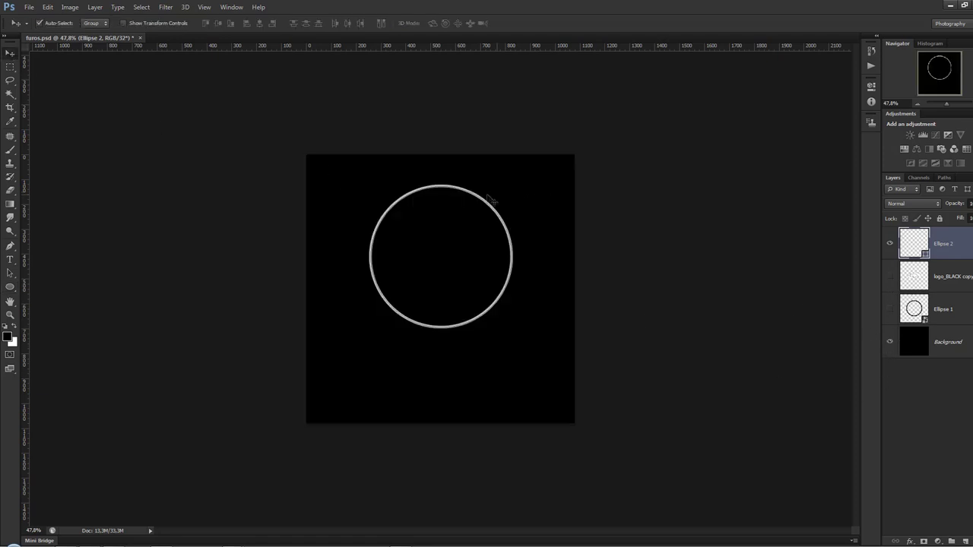
left_click_drag(472, 198, 476, 238)
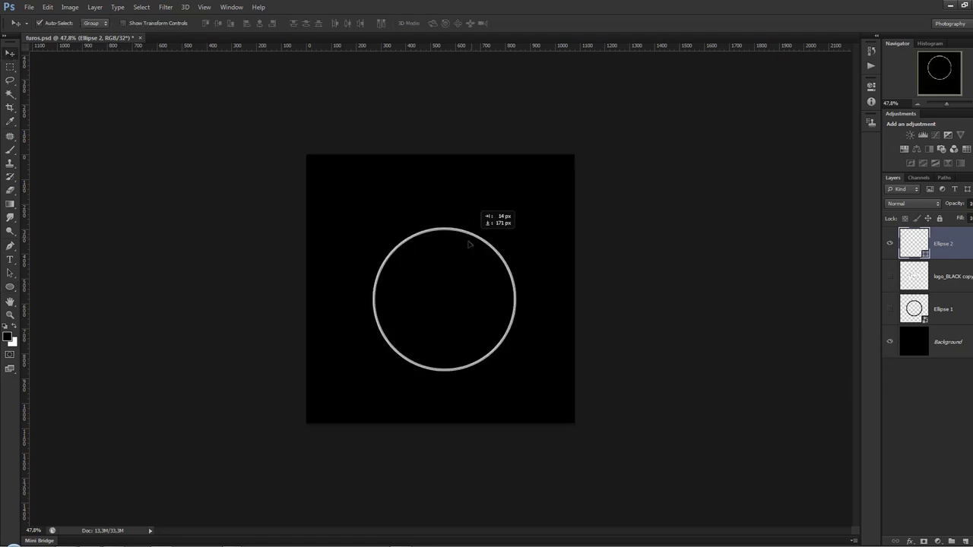
Step: Give the circle a white Fill and no Stroke
left_click(10, 288)
left_click(93, 24)
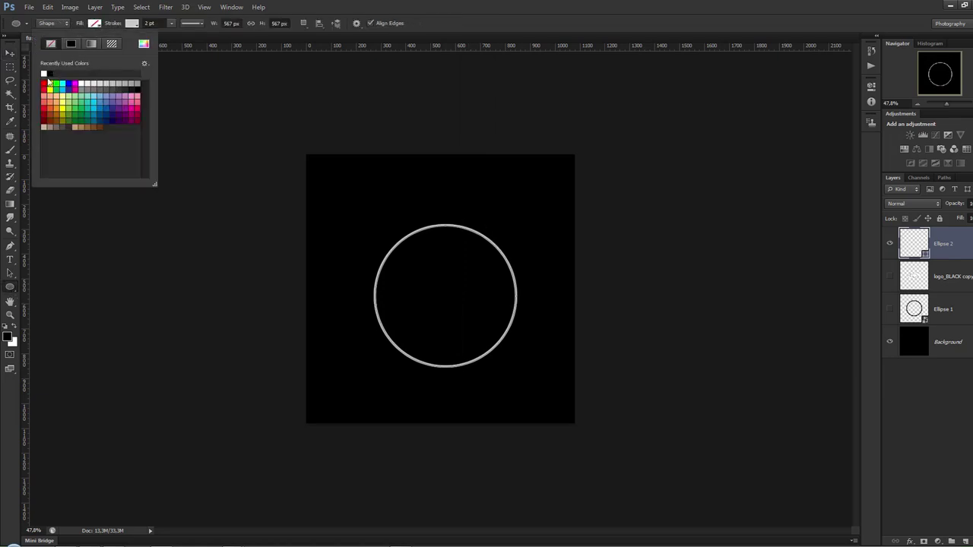
left_click(44, 73)
left_click(131, 24)
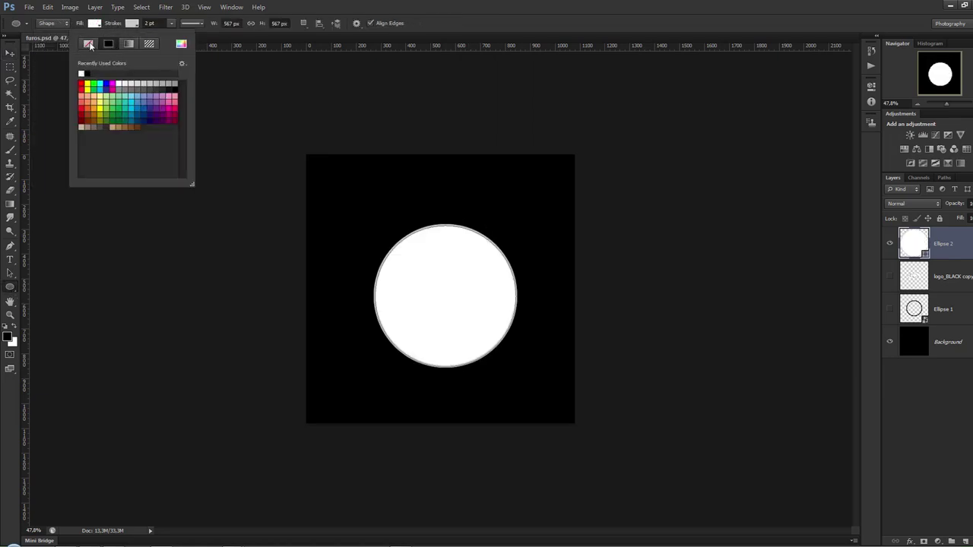
left_click(89, 45)
Step: Nudge the white circle up-left and open Ellipse 2's Layer Style
left_click(9, 54)
left_click_drag(467, 271, 462, 265)
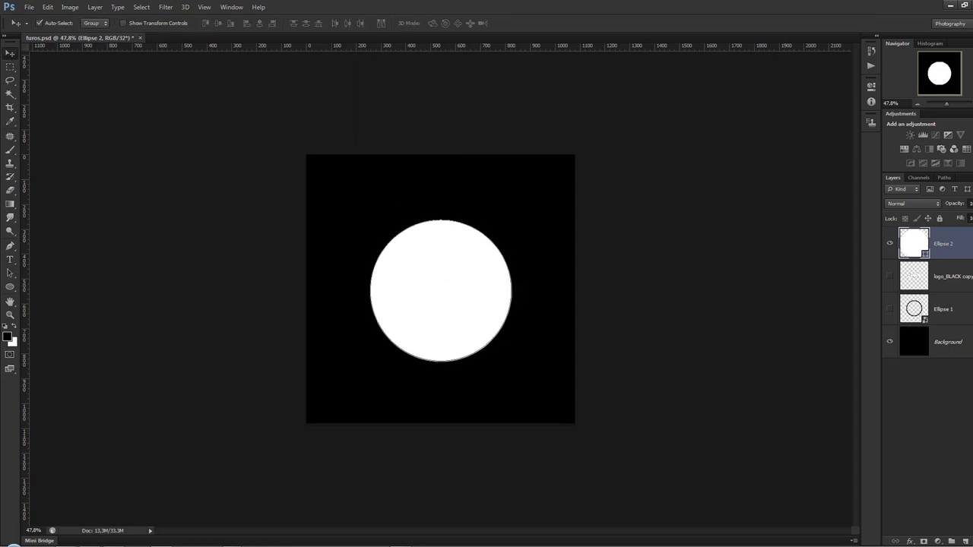
double_click(971, 243)
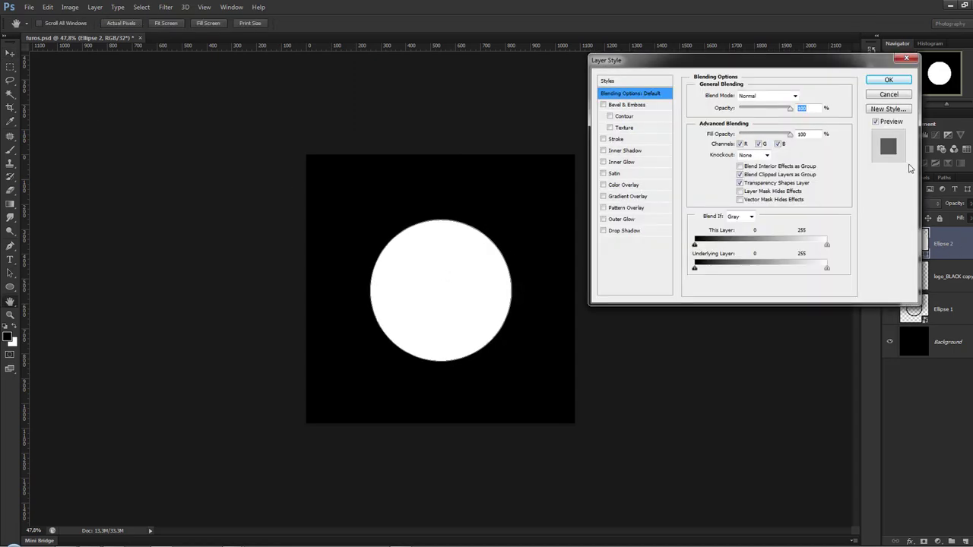
Step: Add a Radial Gradient Overlay to Ellipse 2 and open its gradient
left_click_drag(741, 63, 692, 107)
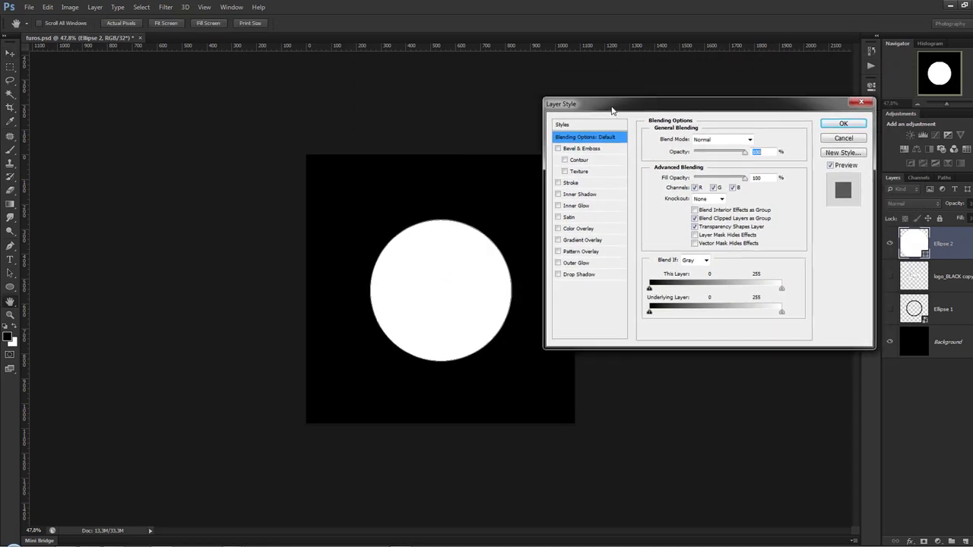
left_click(575, 240)
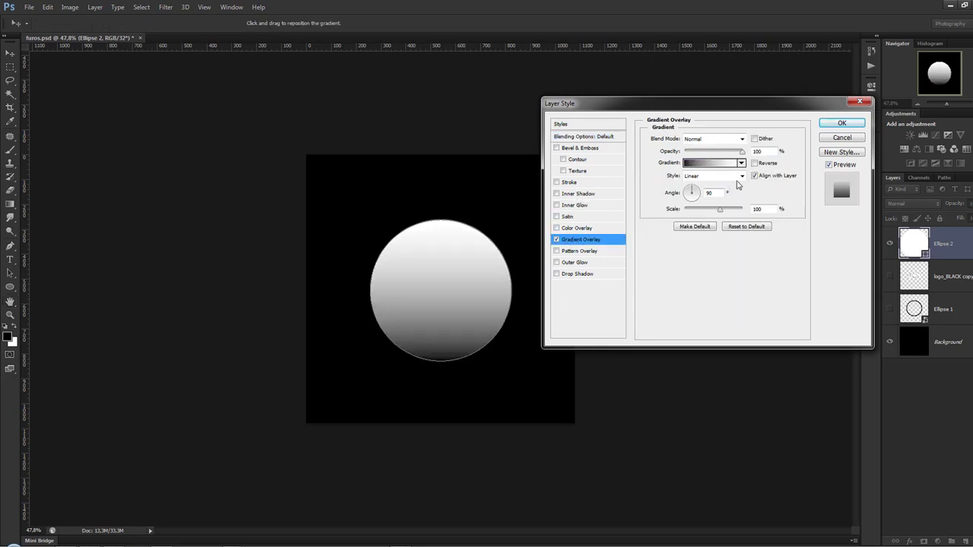
left_click(739, 176)
left_click(706, 197)
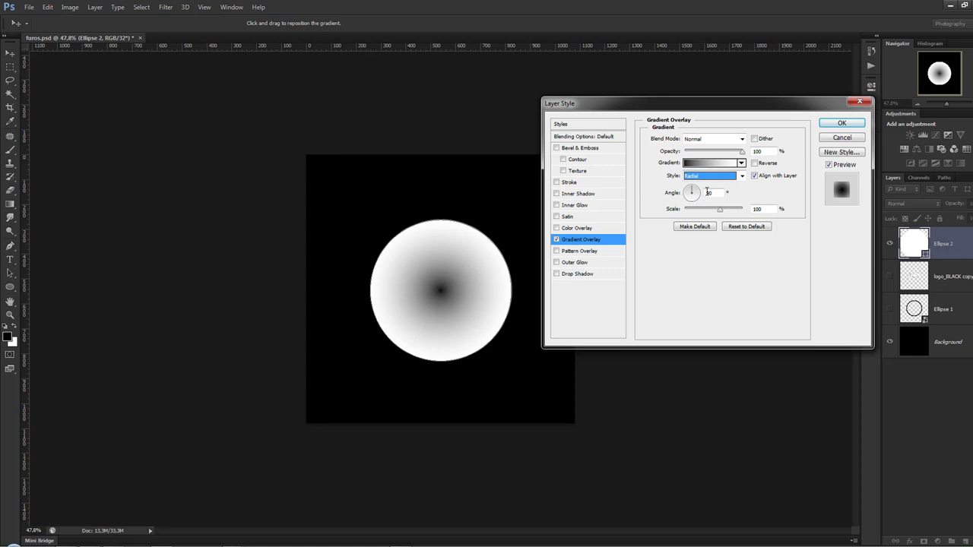
left_click(704, 163)
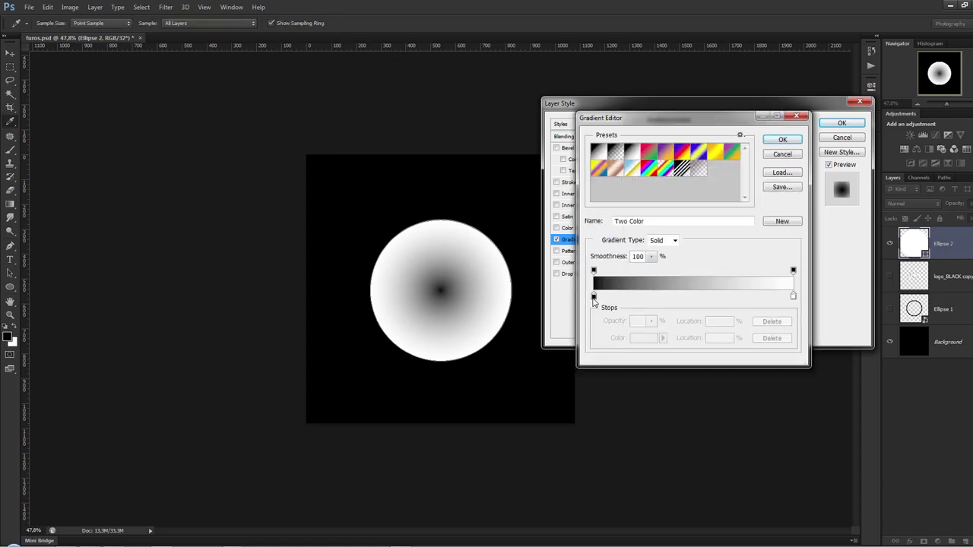
Step: Set the gradient end stop to black, the start to white at about 30%, and add another black stop
double_click(793, 296)
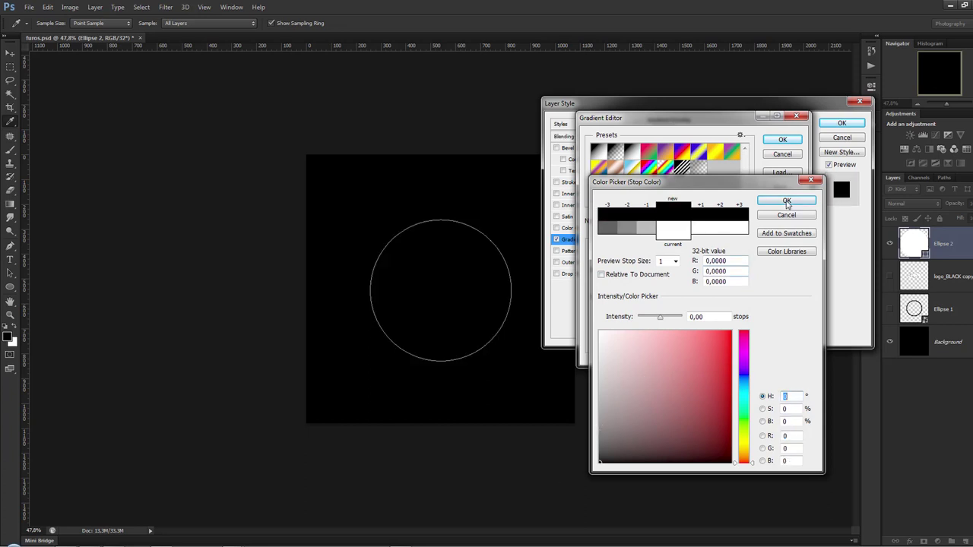
left_click(787, 200)
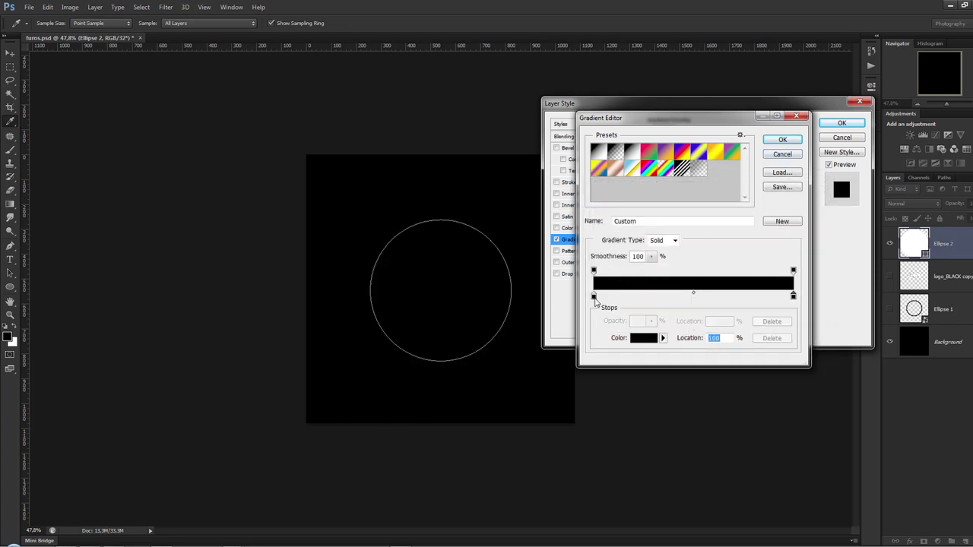
double_click(594, 296)
left_click(601, 332)
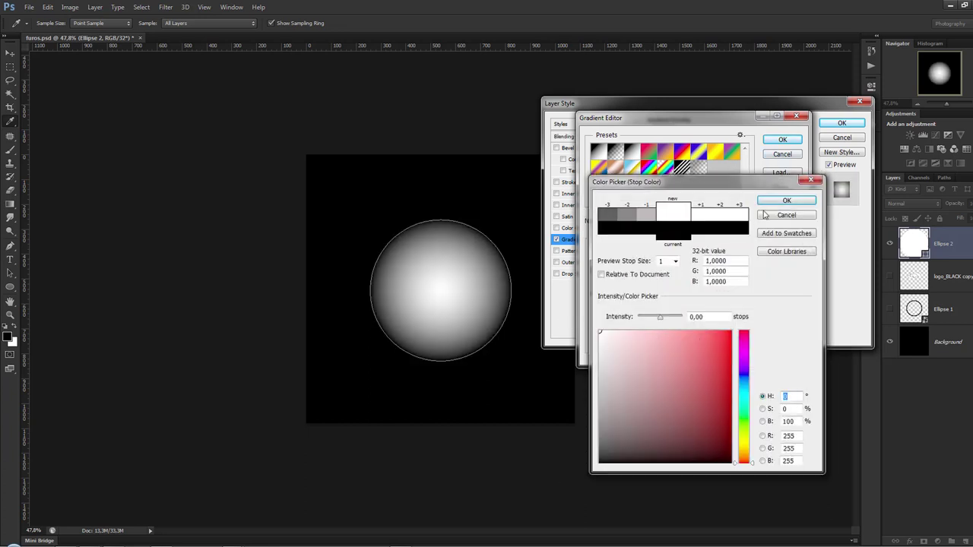
left_click(787, 203)
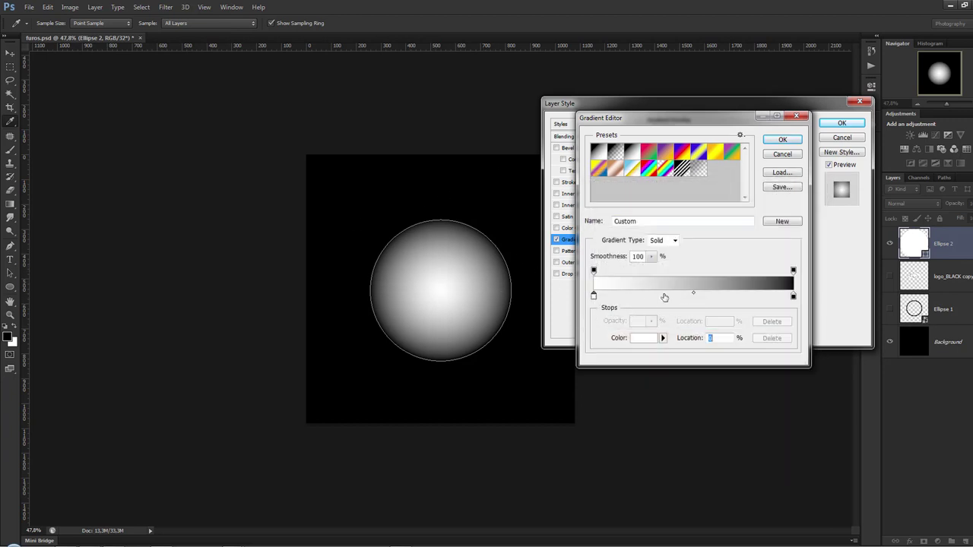
left_click_drag(594, 297, 653, 296)
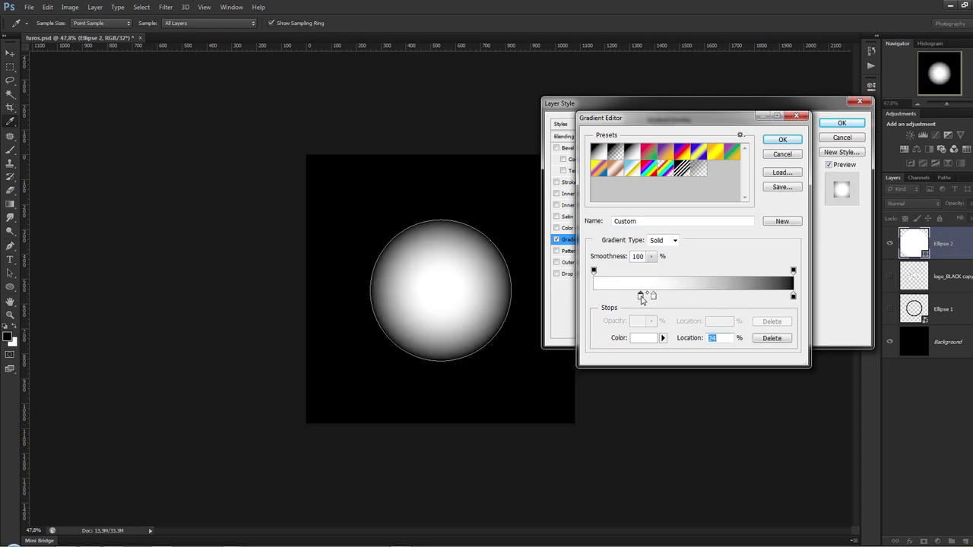
double_click(641, 296)
mouse_move(653, 361)
left_mouse_down()
mouse_move(624, 365)
mouse_move(533, 485)
left_mouse_up()
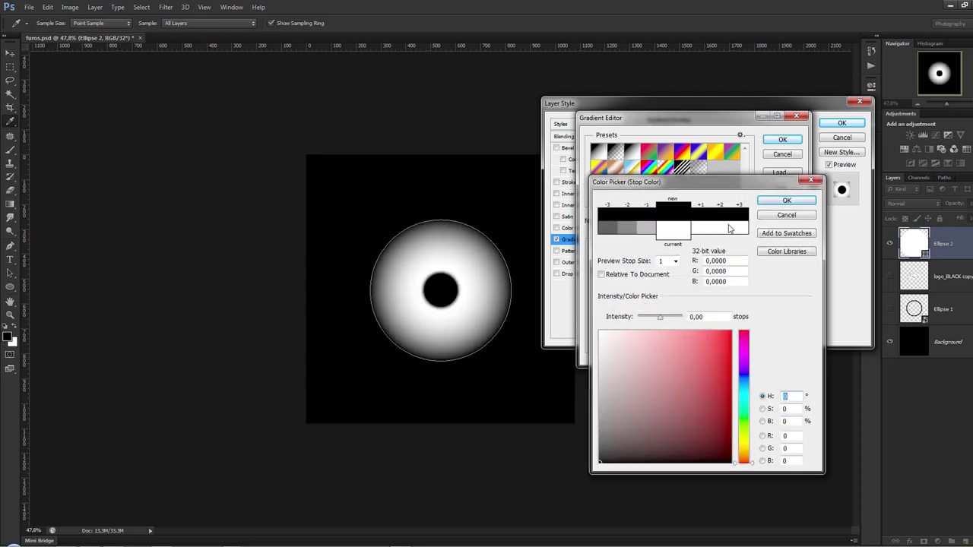
left_click(787, 199)
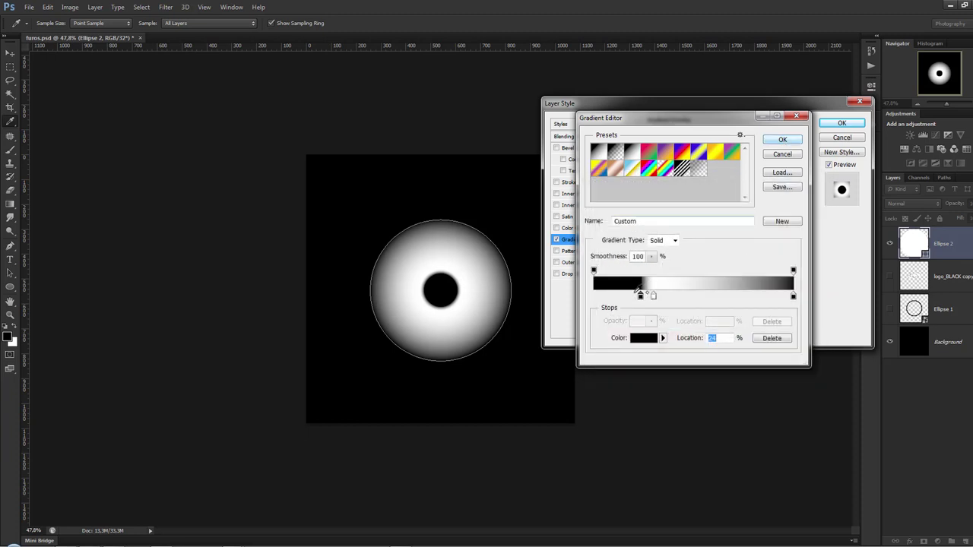
Step: Add a black stop at 18% forming a ring and a grey centre stop, then accept the gradient
left_click(653, 297)
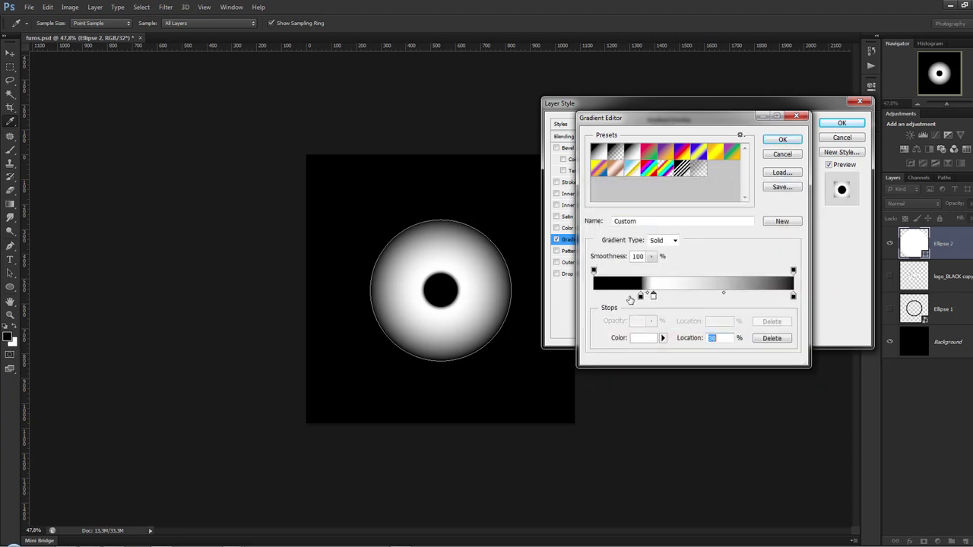
left_click(628, 297)
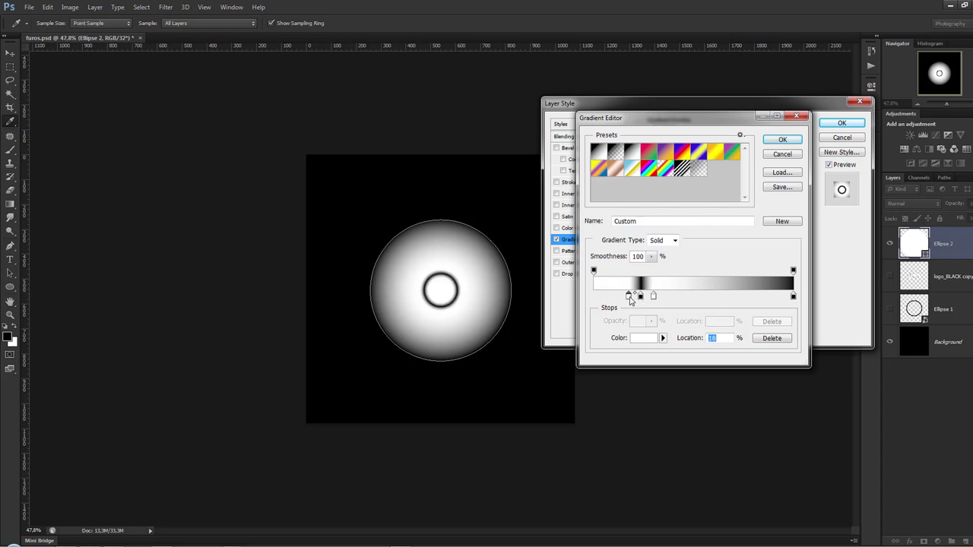
double_click(628, 297)
left_click(601, 461)
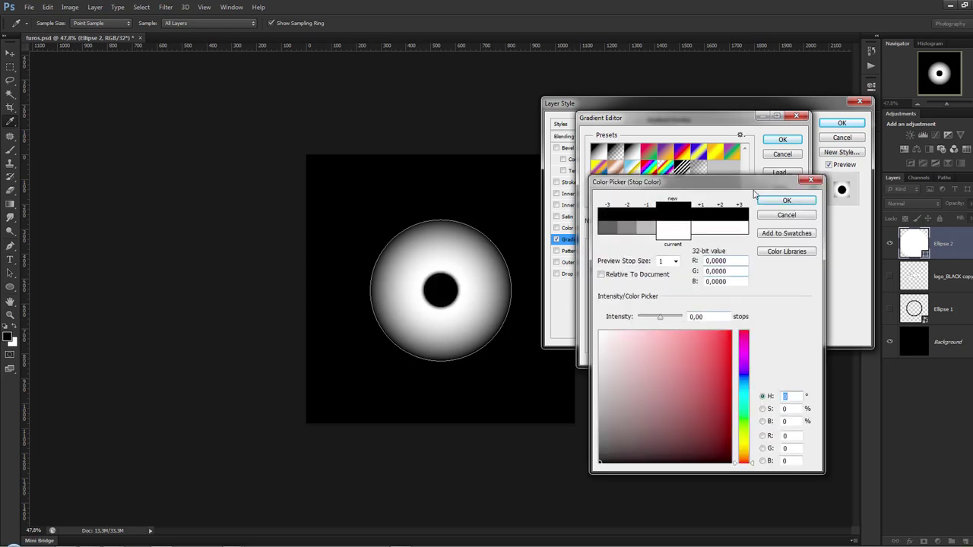
left_click(787, 200)
mouse_move(629, 296)
left_mouse_down()
mouse_move(594, 296)
mouse_move(645, 296)
left_mouse_up()
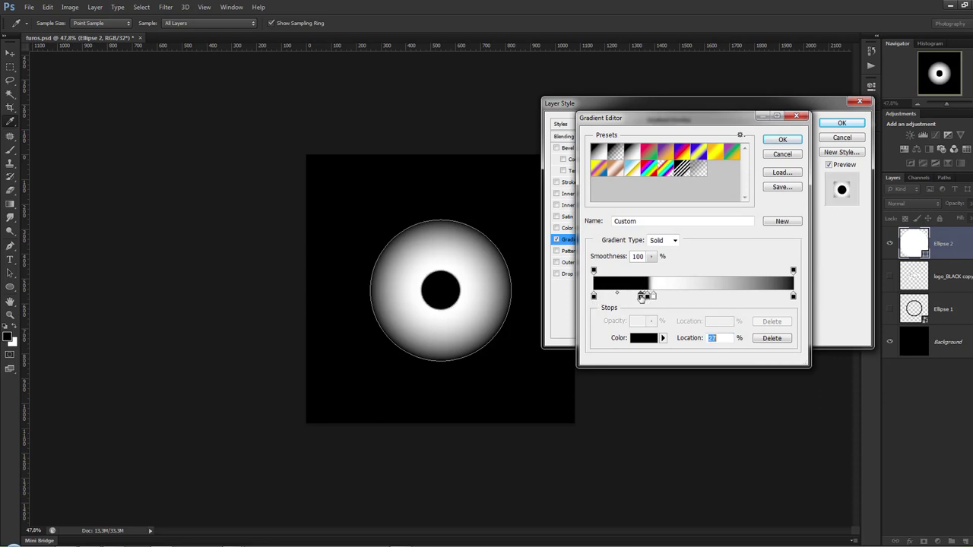
left_click(643, 338)
mouse_move(608, 416)
left_mouse_down()
mouse_move(569, 413)
mouse_move(589, 428)
left_mouse_up()
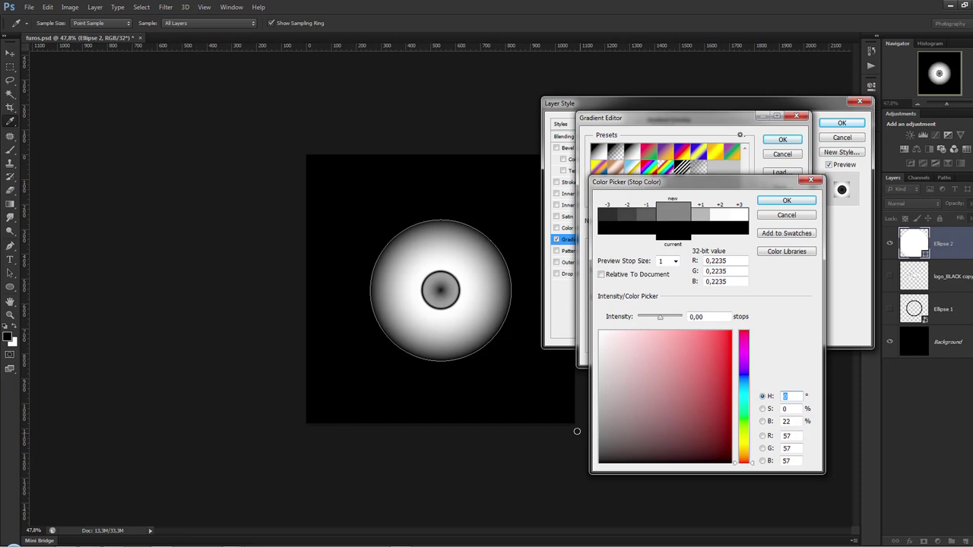
left_click(787, 200)
left_click(783, 142)
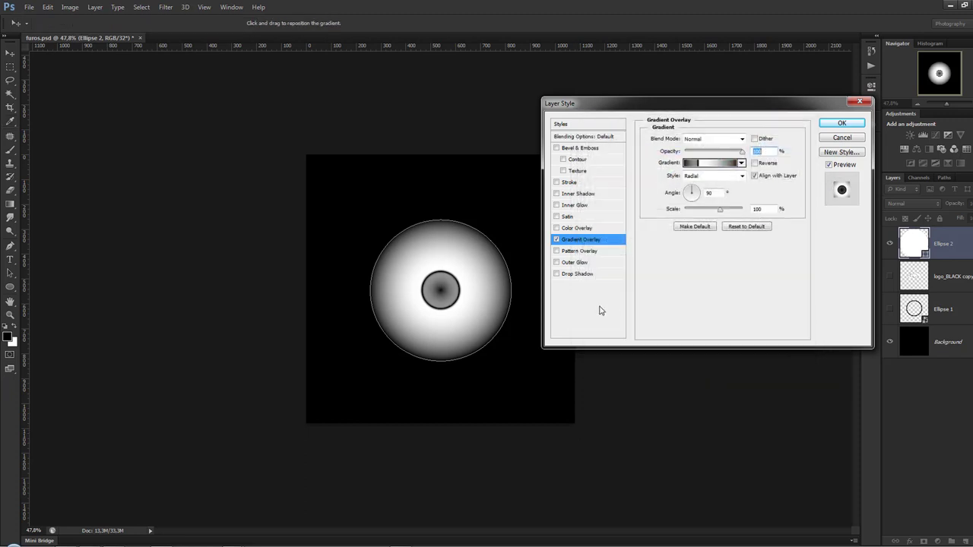
Step: Fine-tune the grey and black stop positions and apply the Gradient Overlay
left_click(708, 165)
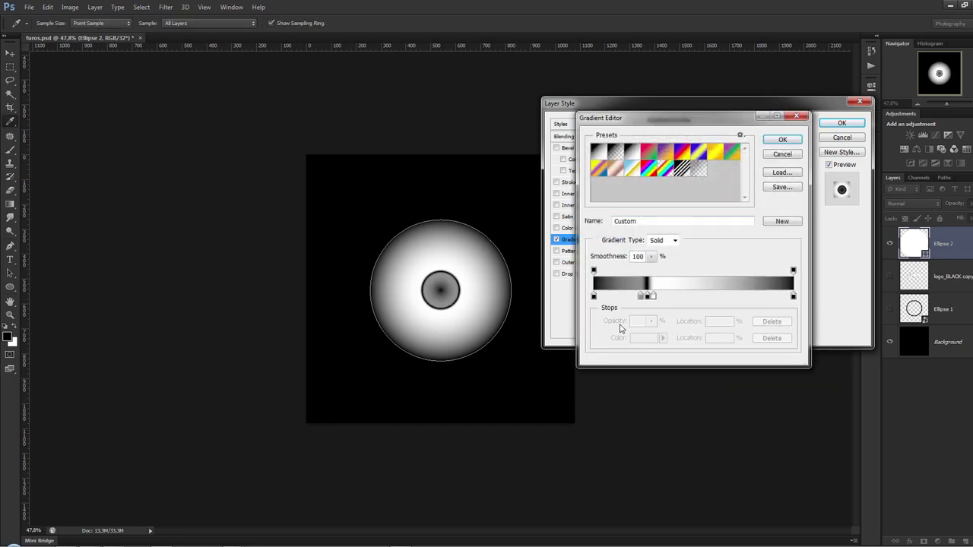
left_click(666, 297)
left_click_drag(641, 297, 629, 297)
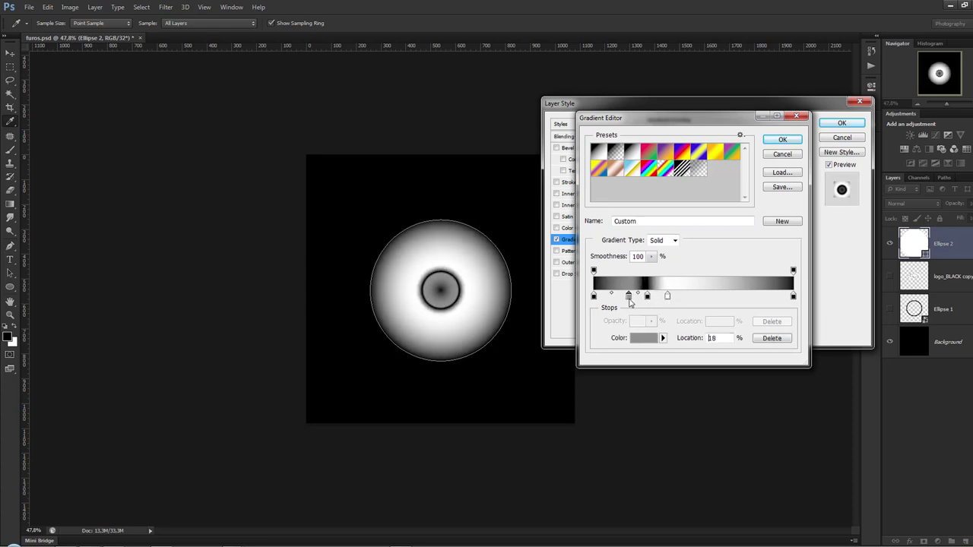
left_click(646, 296)
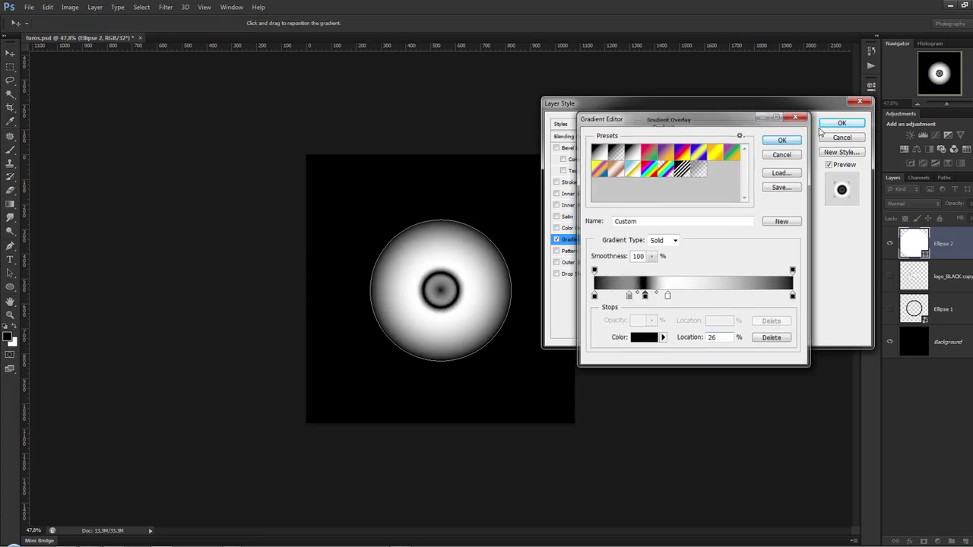
left_click(783, 139)
left_click(842, 123)
Step: Show the Ellipse 1 ring, recentre the gradient circle, and convert Ellipse 2 to a Smart Object
left_click(890, 329)
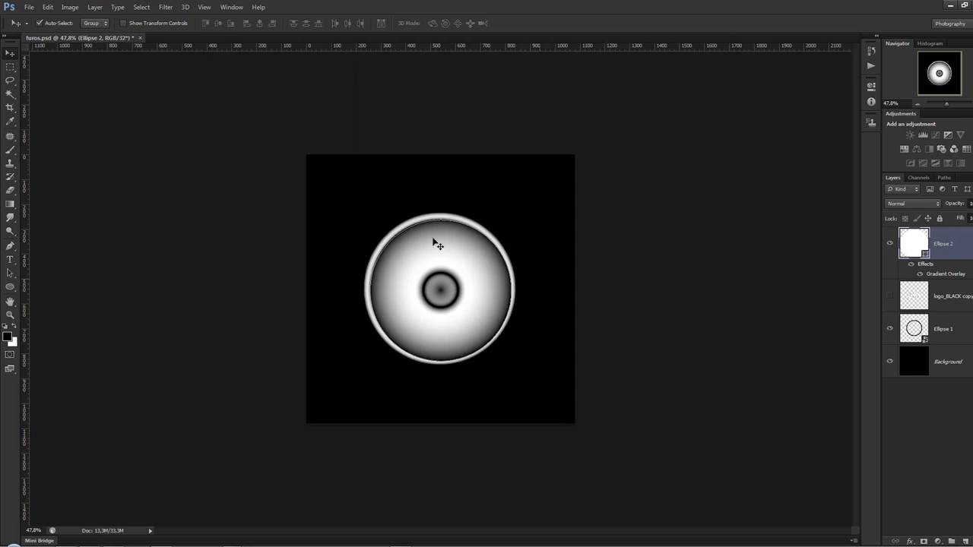
left_click_drag(472, 262, 480, 266)
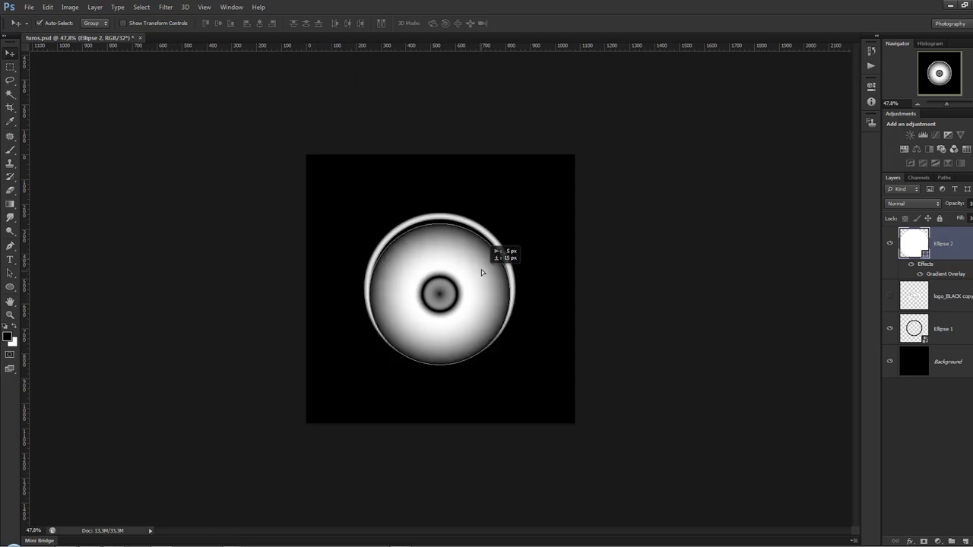
right_click(954, 245)
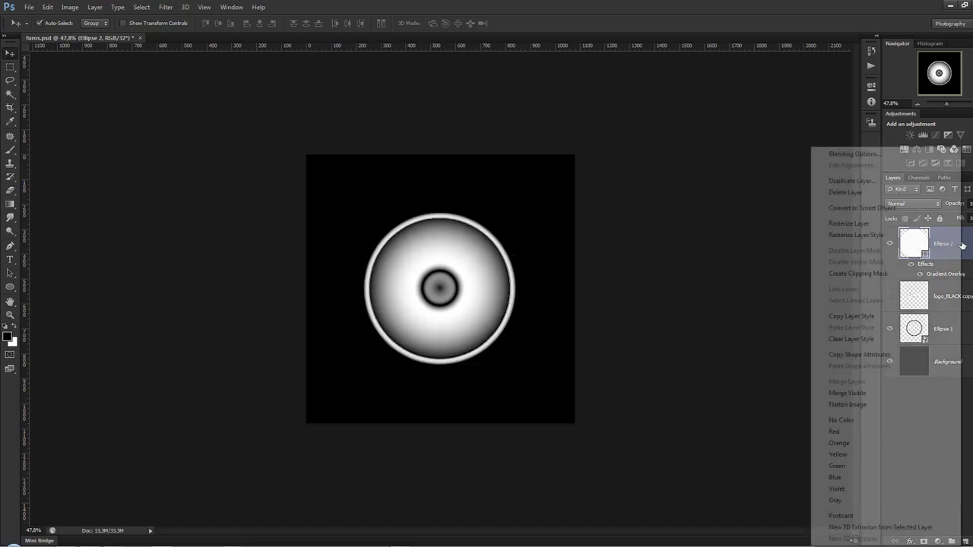
left_click(872, 211)
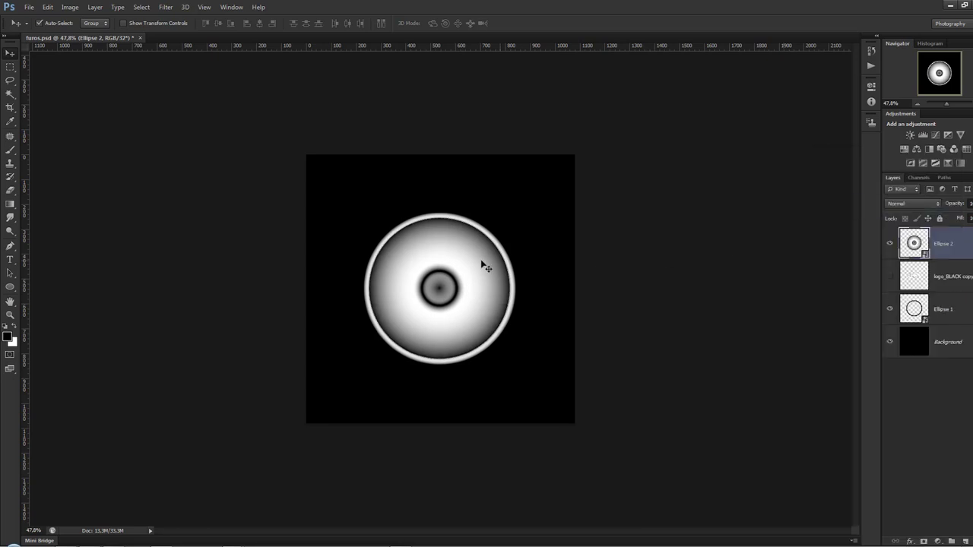
Step: Scale Ellipse 2 down to about 14% as a small dot and zoom in on it
key("ctrl+t")
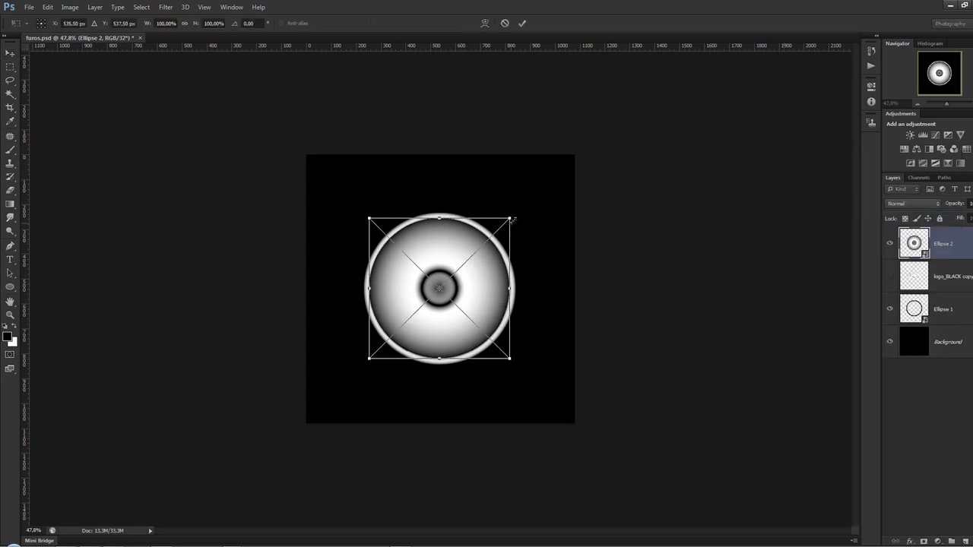
left_click_drag(509, 219, 452, 280, "alt+shift")
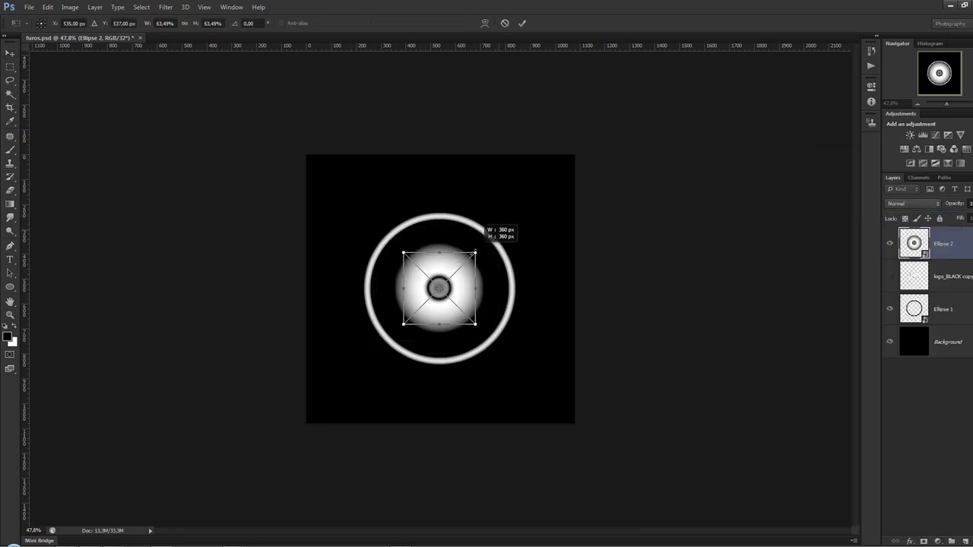
key("Return")
key("z")
left_click(437, 281)
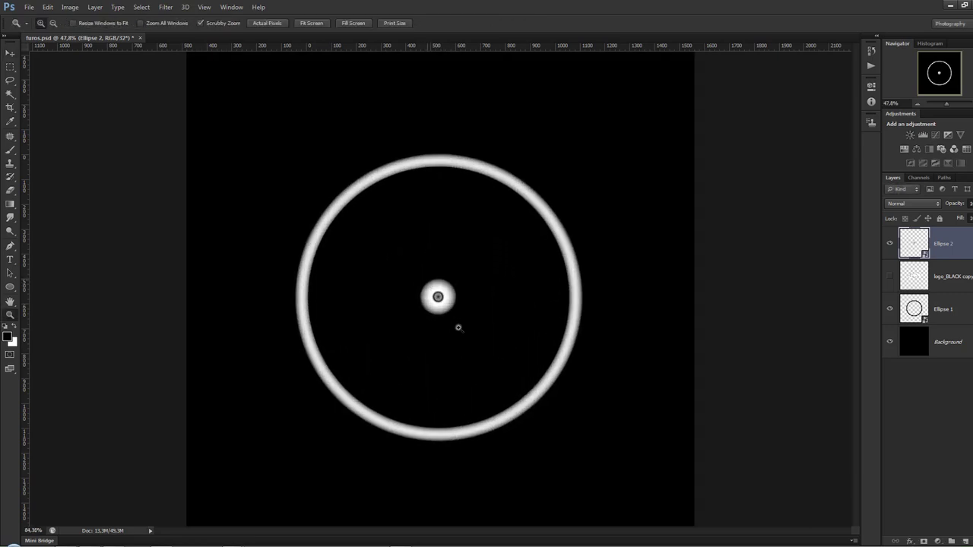
Step: Alt-copy the dot above and below centre, duplicate the pair right, and rotate them 90° into a row
left_click(10, 55)
key("alt")
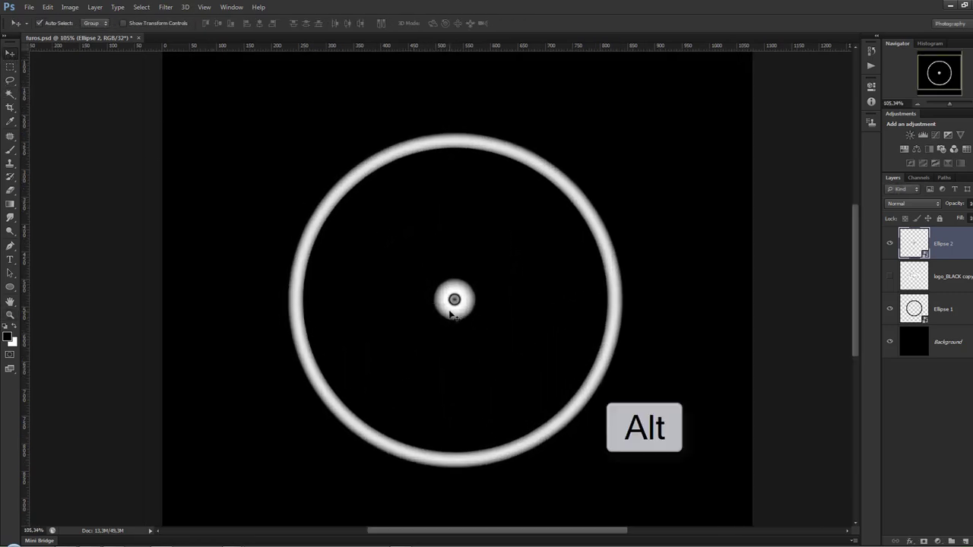
mouse_move(456, 304)
left_mouse_down("alt")
mouse_move(454, 236)
mouse_move(454, 362)
left_mouse_up("alt")
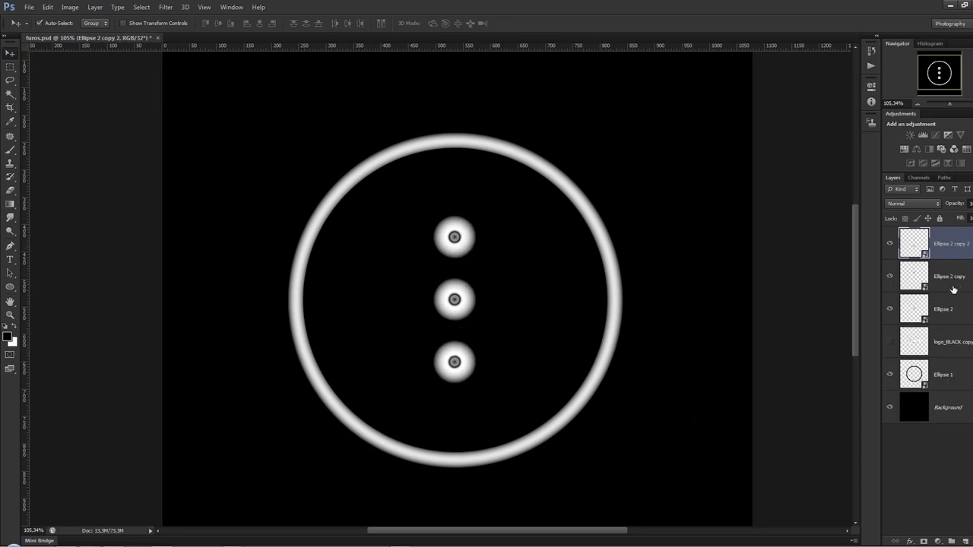
left_click(956, 278, "shift")
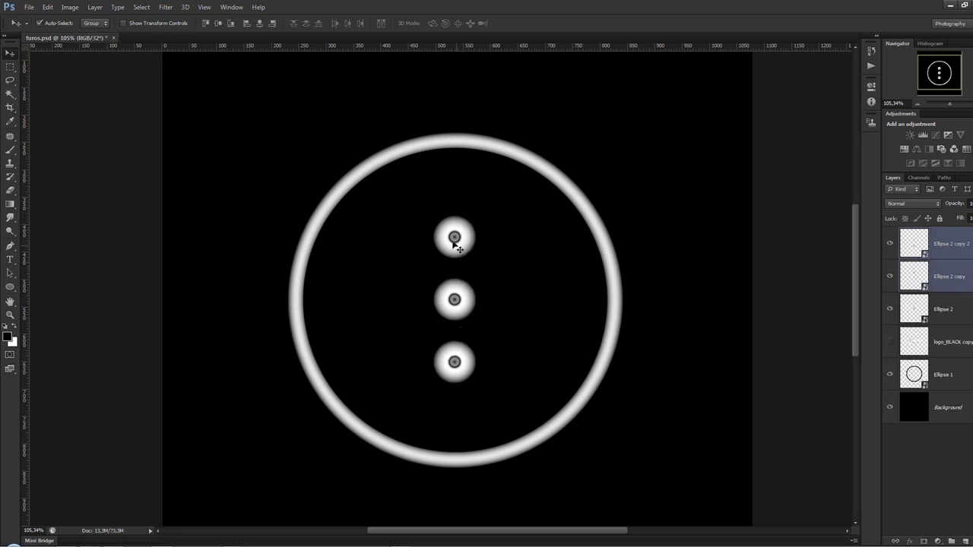
left_click_drag(453, 240, 511, 243, "alt")
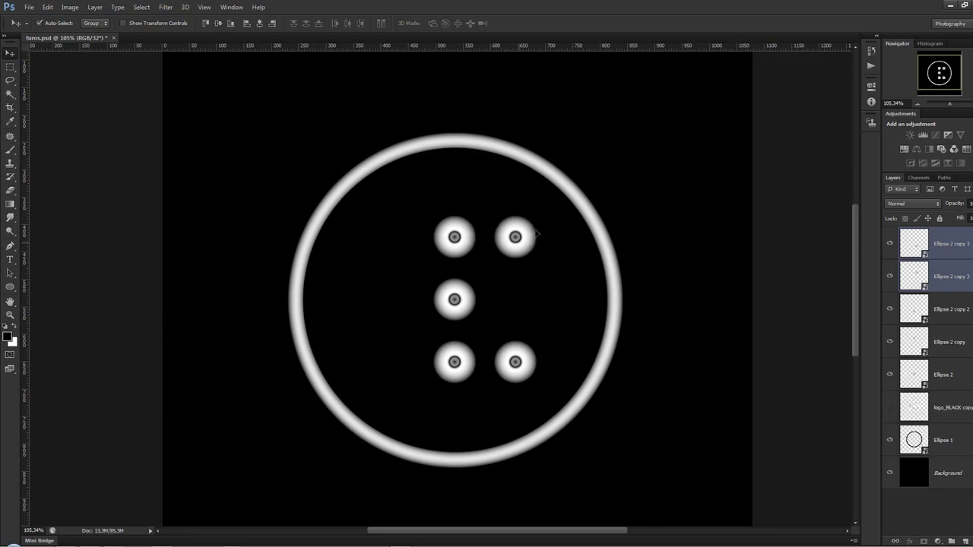
key("ctrl+t")
mouse_move(548, 198)
left_mouse_down("shift")
mouse_move(612, 321)
mouse_move(517, 307)
left_mouse_up("shift")
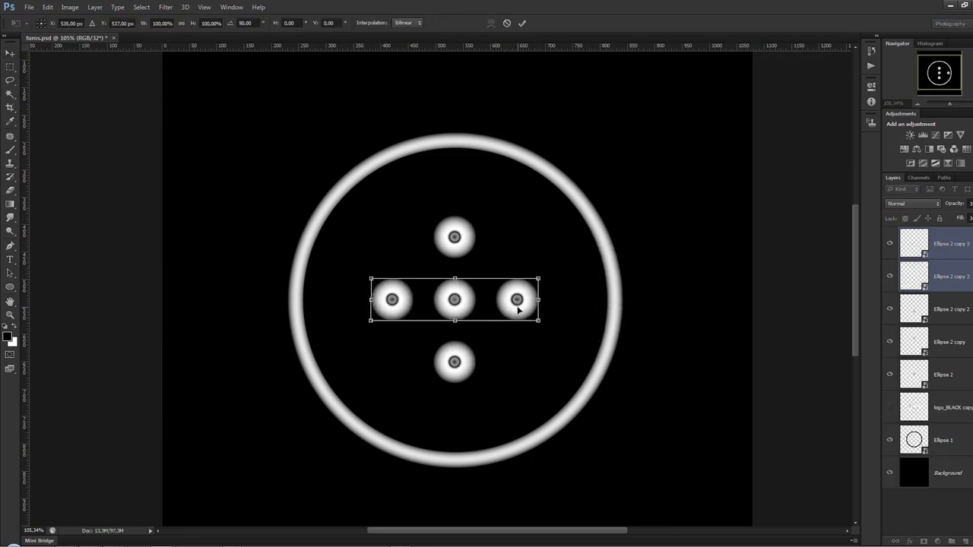
key("Return")
Step: Duplicate the dots and rotate the copies 45° to form an eight-dot ring
key("ctrl+j")
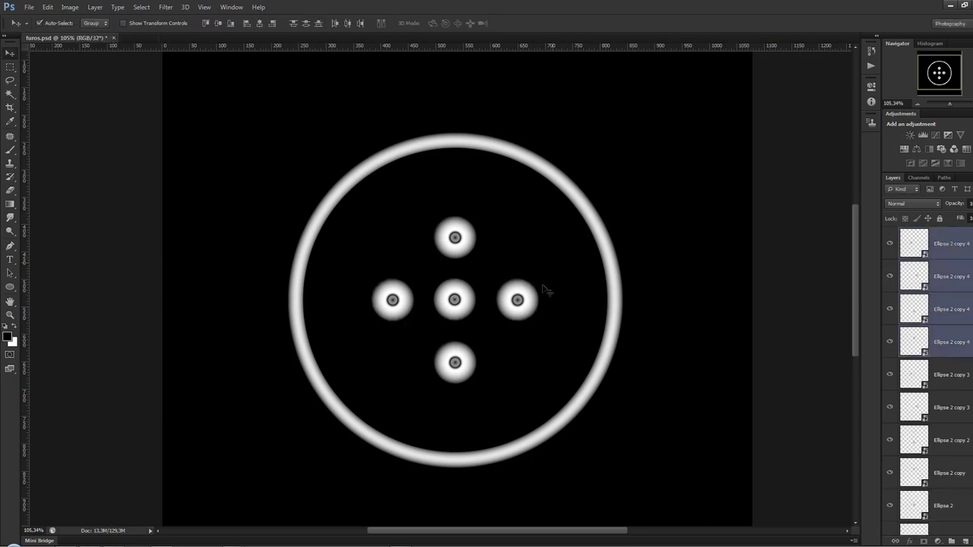
key("ctrl+t")
left_click_drag(543, 289, 610, 295, "shift")
key("Return")
left_click(951, 243)
left_click(950, 473, "shift")
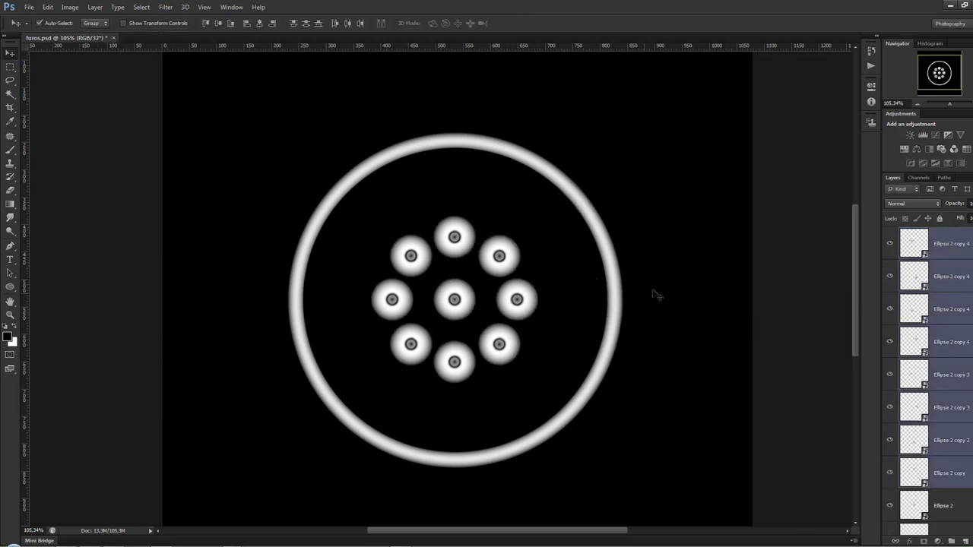
key("ctrl+alt+z")
key("ctrl+alt+z")
key("ctrl+alt+z")
key("ctrl+shift+z")
key("ctrl+shift+z")
key("ctrl+shift+z")
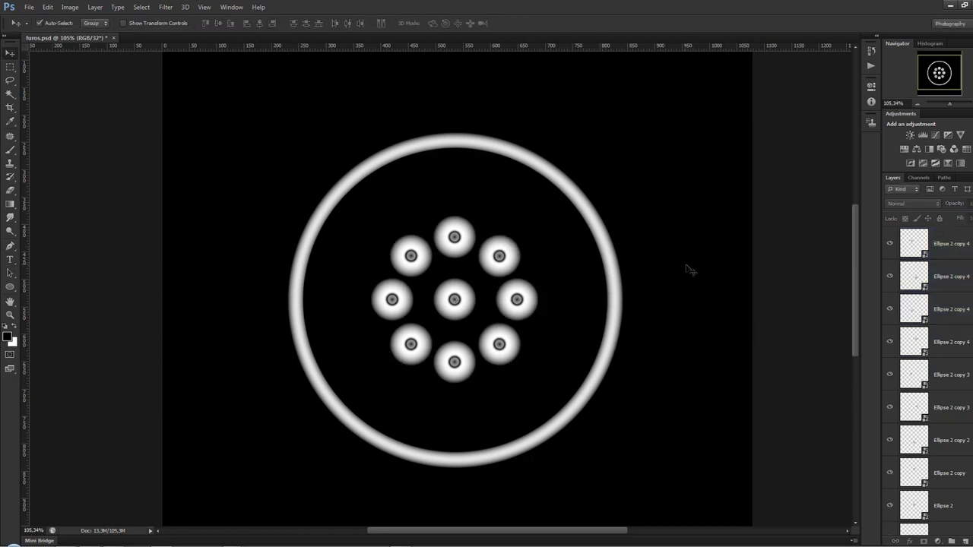
Step: Copy dots to the ring's upper left and lower right, then duplicate them rotated 90°
left_click_drag(455, 238, 413, 204, "alt")
left_click_drag(454, 362, 498, 397, "alt")
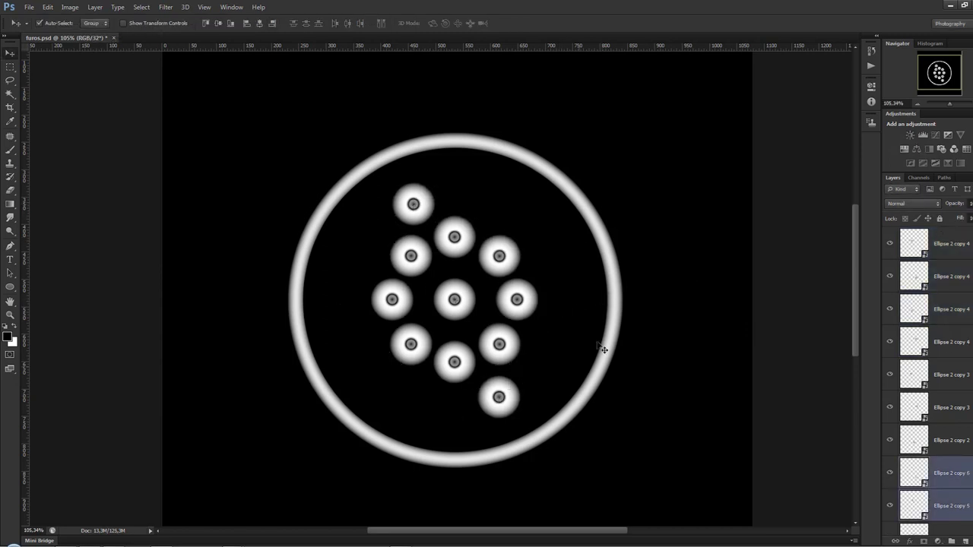
key("ctrl+alt+t")
left_click_drag(556, 275, 602, 235, "shift")
key("Return")
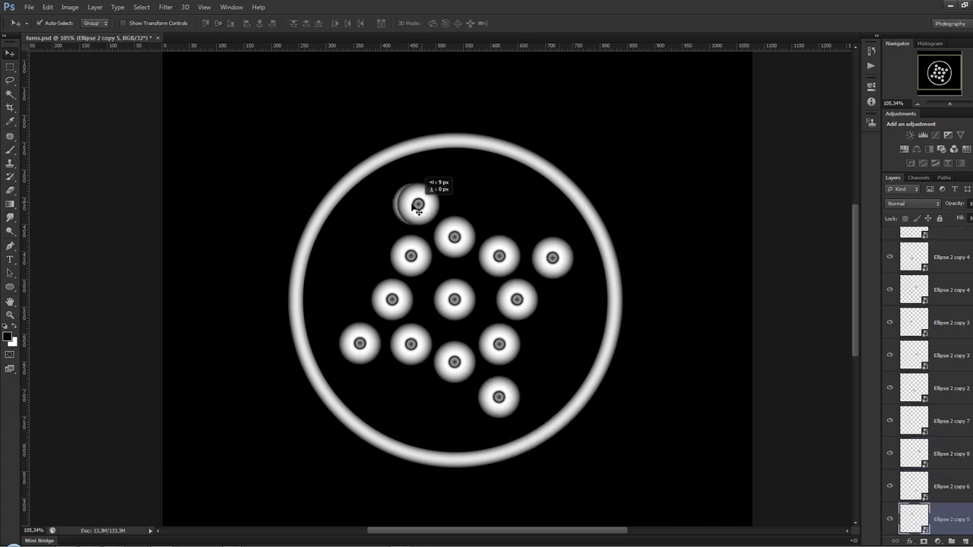
Step: Add dot copies at upper right, far left, far right and lower left, then select Ellipse 1
left_click_drag(413, 203, 498, 203, "alt")
left_click_drag(360, 344, 359, 256, "alt")
left_click_drag(553, 258, 559, 343, "alt")
left_click_drag(499, 397, 426, 397, "alt")
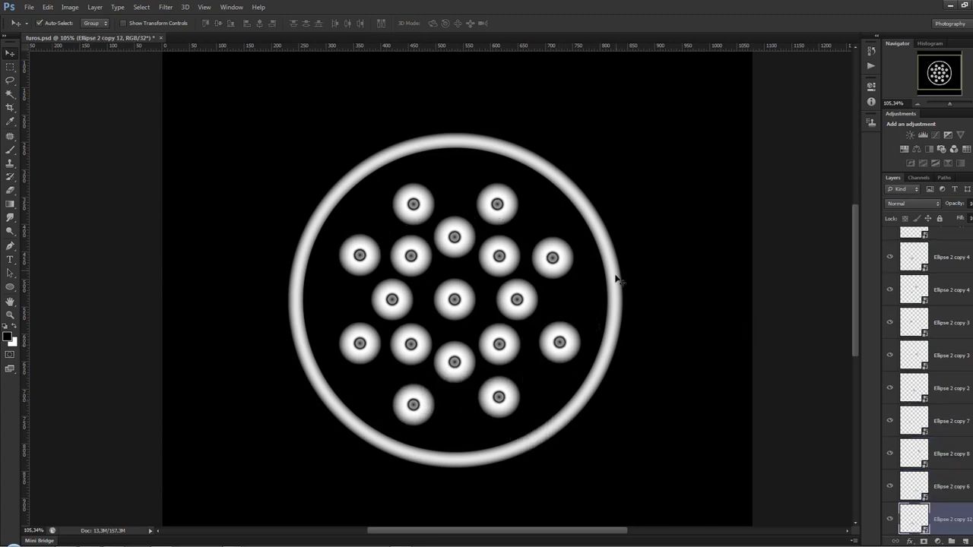
left_click(617, 280)
Step: Hide the Ellipse 1 ring and save the dot pattern as OpenEXR file 'furos'
key("ctrl+comma")
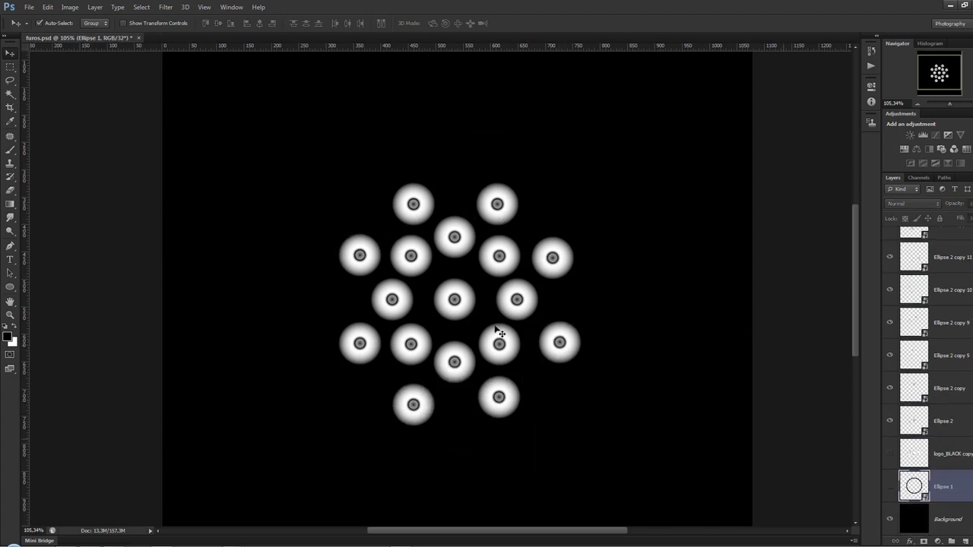
scroll(498, 327, "down", 1)
key("ctrl+shift+s")
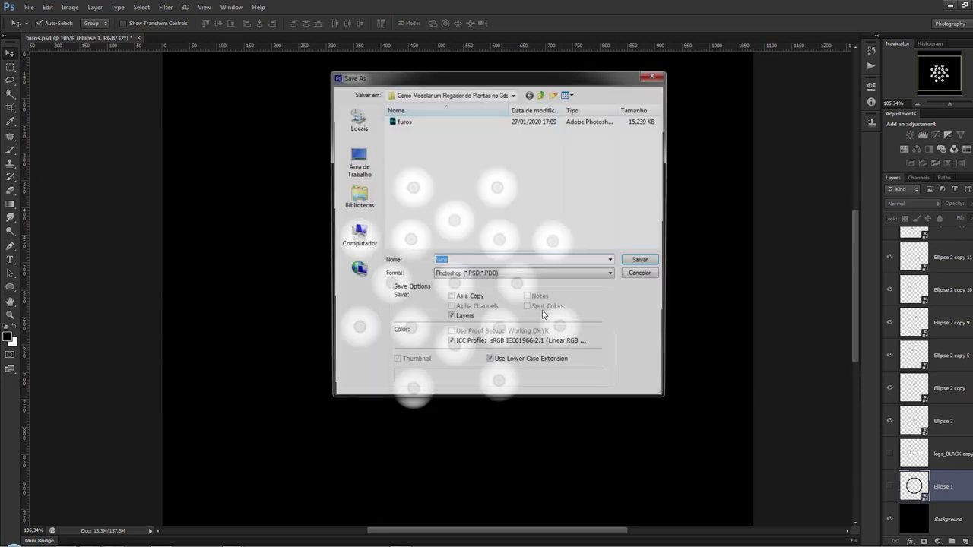
left_click(471, 275)
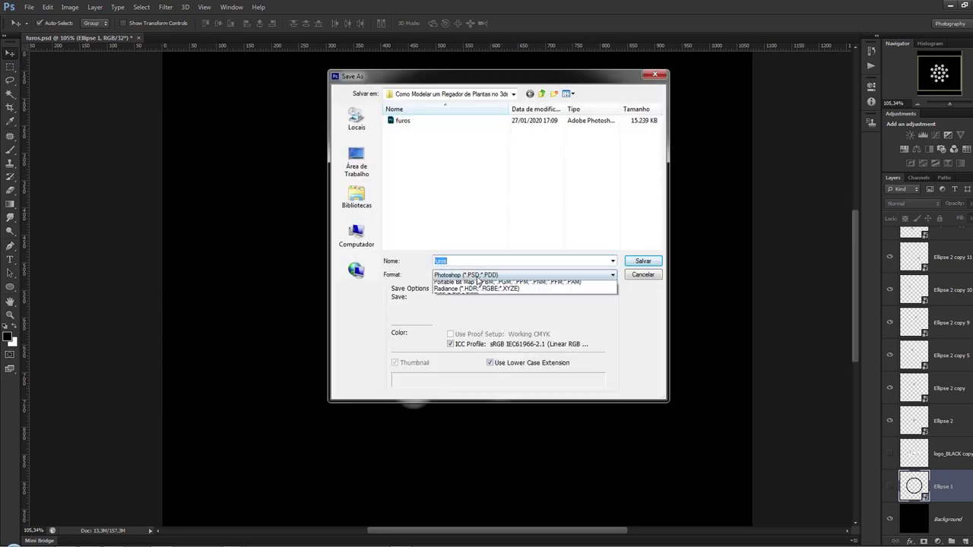
left_click(472, 275)
left_click(460, 275)
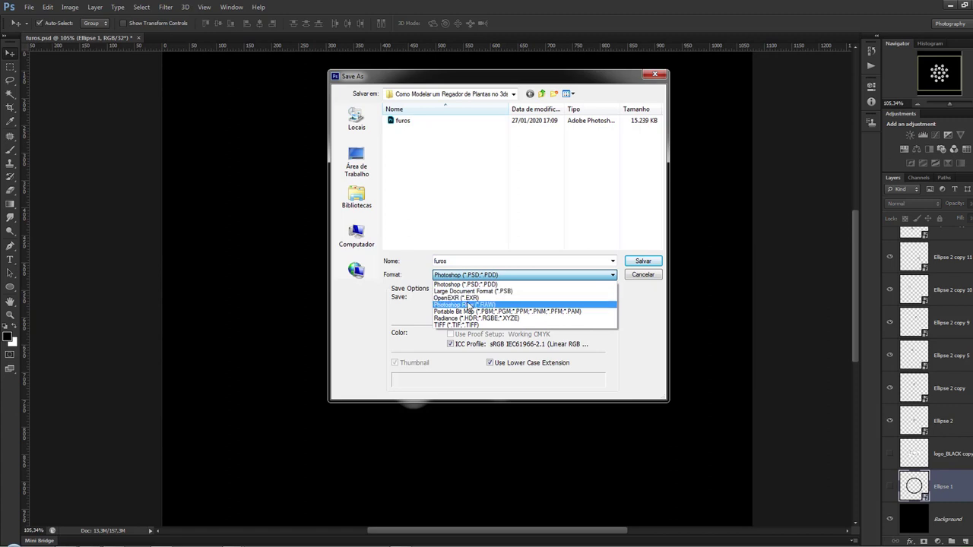
left_click(460, 298)
key("Return")
key("Return")
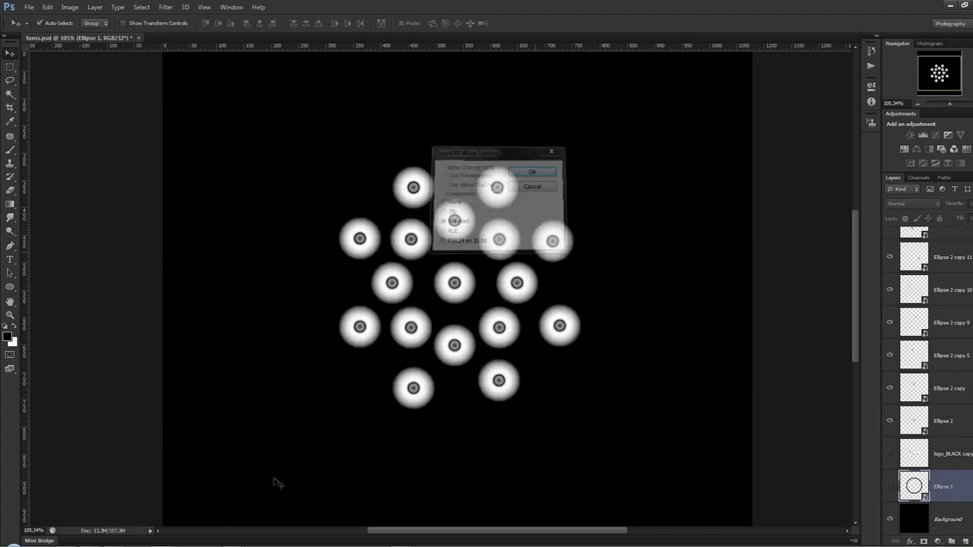
left_click(283, 510)
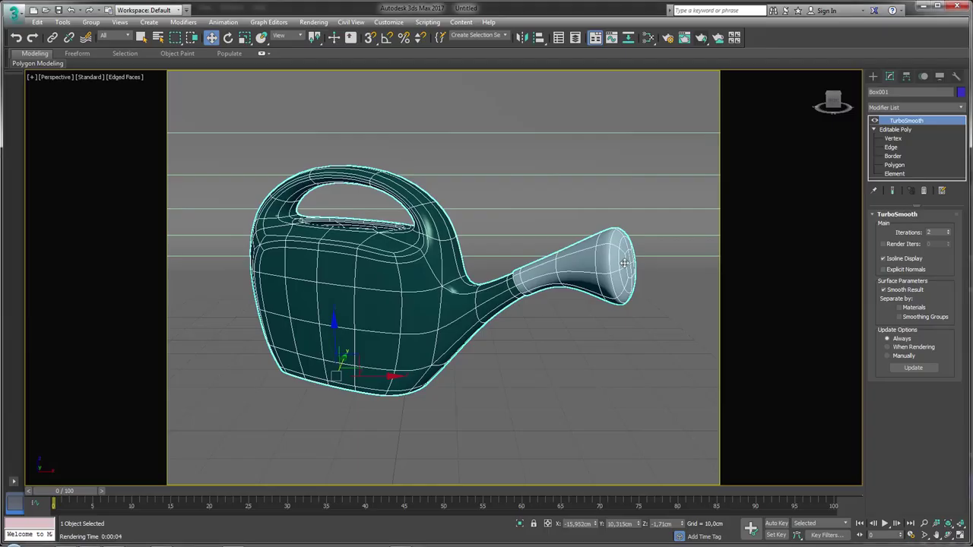
Step: Select the nozzle faces at Polygon level, grow them to 60 polygons, and open the Modifier List
middle_click_drag(624, 264, 760, 213, "alt")
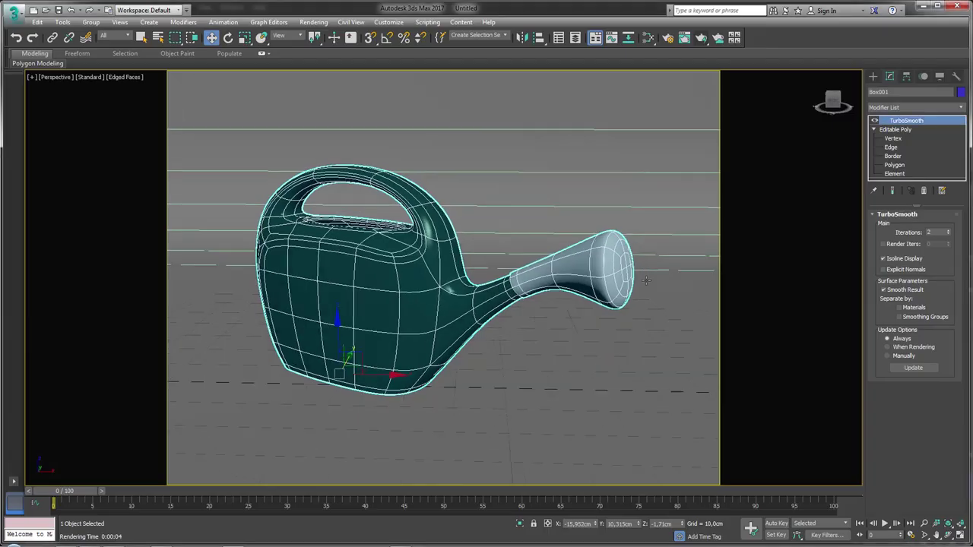
left_click(875, 131)
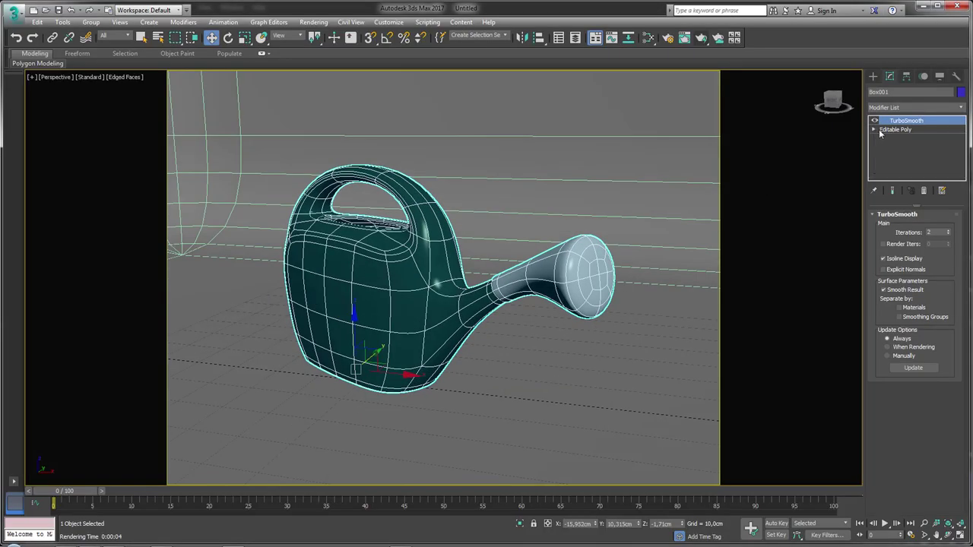
left_click(875, 130)
left_click(896, 165)
middle_click_drag(617, 243, 642, 262, "alt")
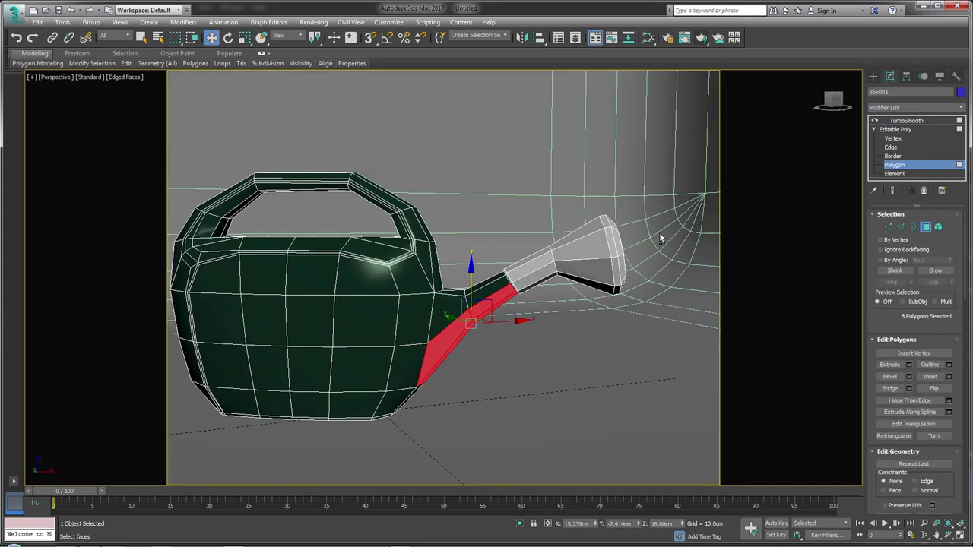
left_click_drag(555, 352, 547, 349)
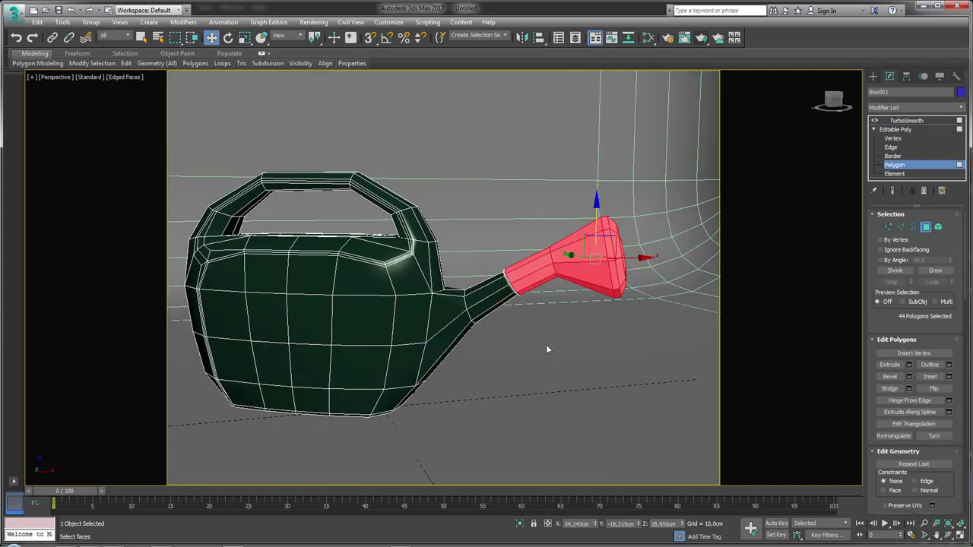
left_click(935, 271)
middle_click_drag(577, 321, 626, 304, "alt")
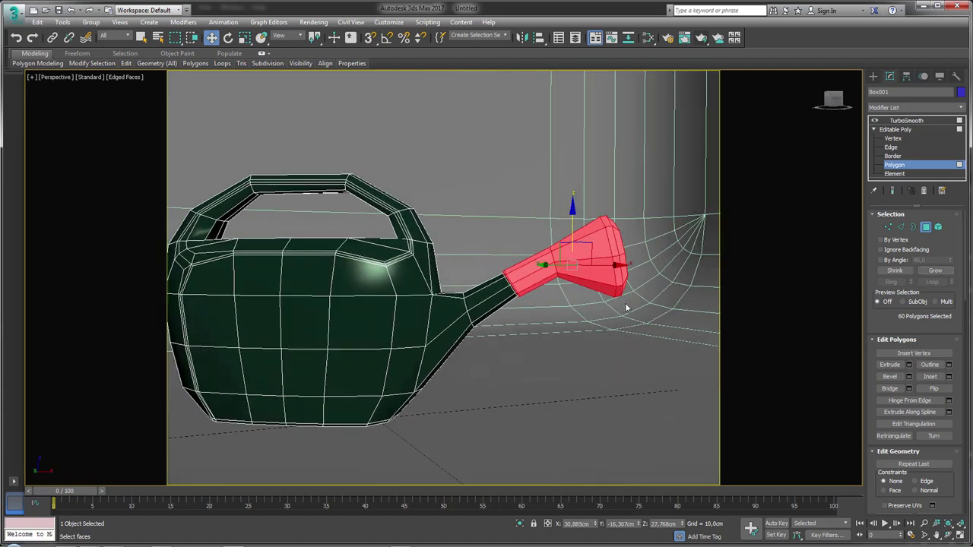
key("z")
key("e")
left_click(963, 108)
scroll(914, 319, "down", 10)
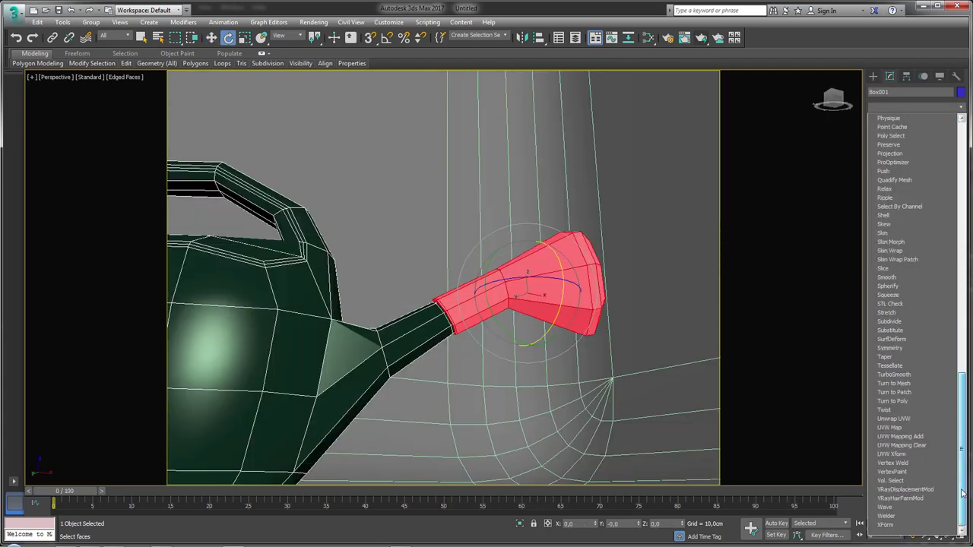
Step: Add an Unwrap UVW modifier to the nozzle and open its UV editor
left_click(914, 419)
middle_click_drag(687, 343, 565, 226, "alt")
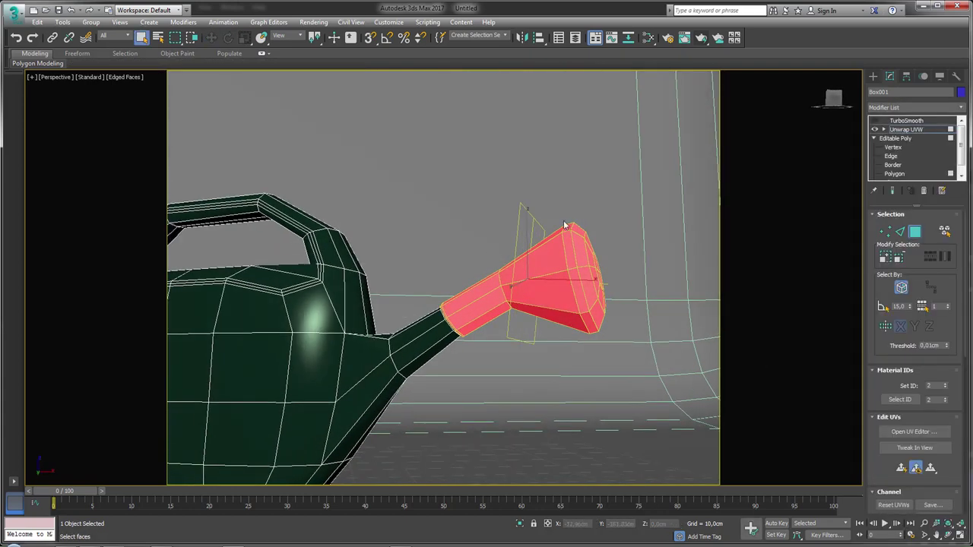
left_click(917, 432)
scroll(119, 242, "down", 2)
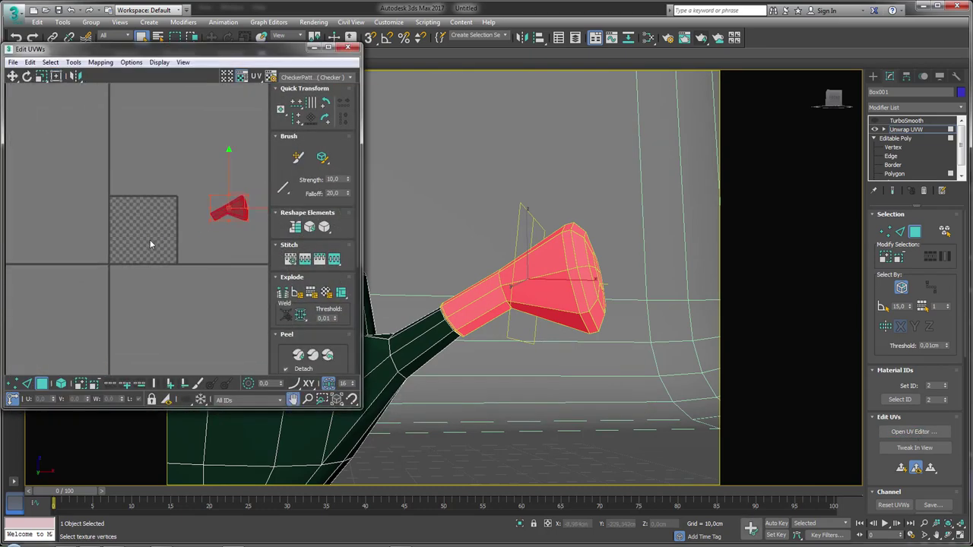
scroll(150, 239, "down", 1)
middle_click_drag(631, 319, 645, 347, "alt")
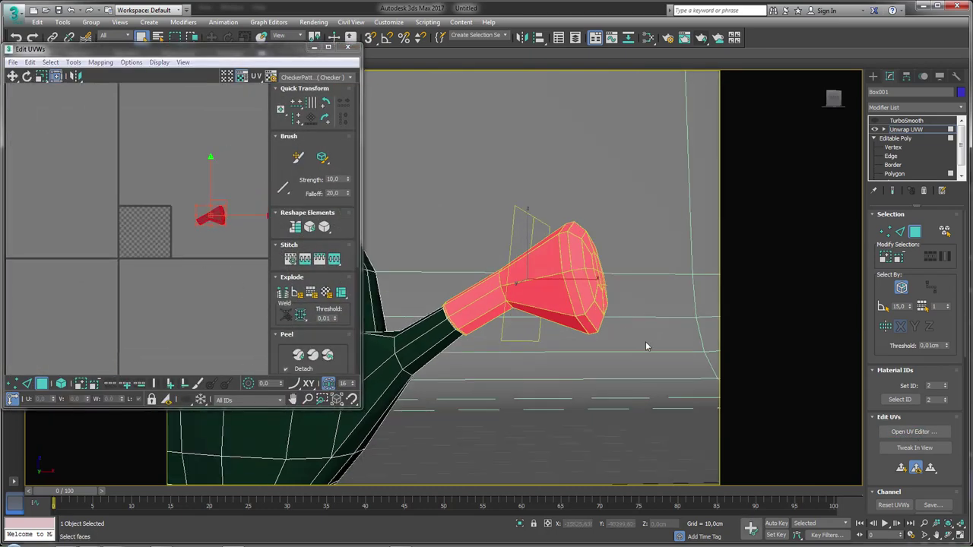
Step: Planar-map the nozzle UVs, then shrink the shell and move it left out of the way
left_click(901, 468)
scroll(160, 219, "up", 3)
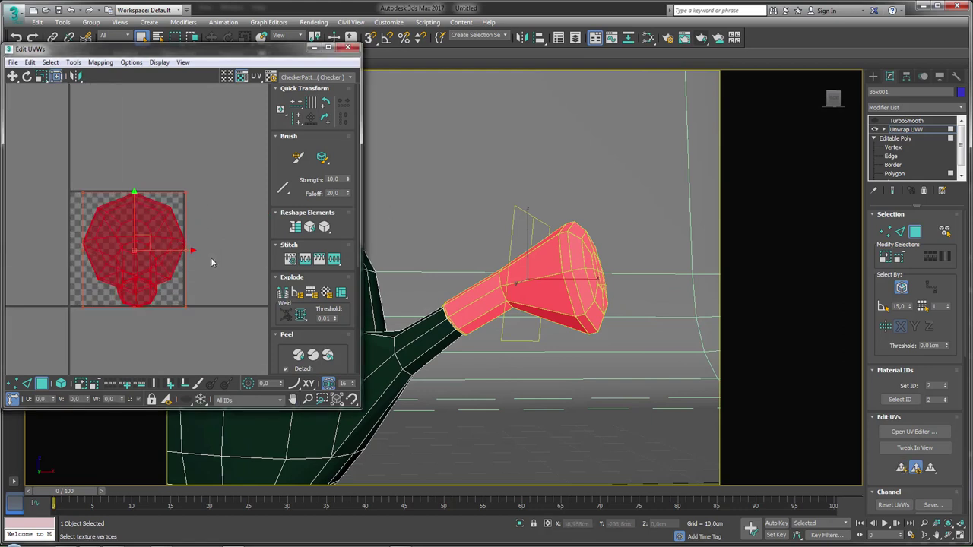
scroll(211, 257, "up", 1)
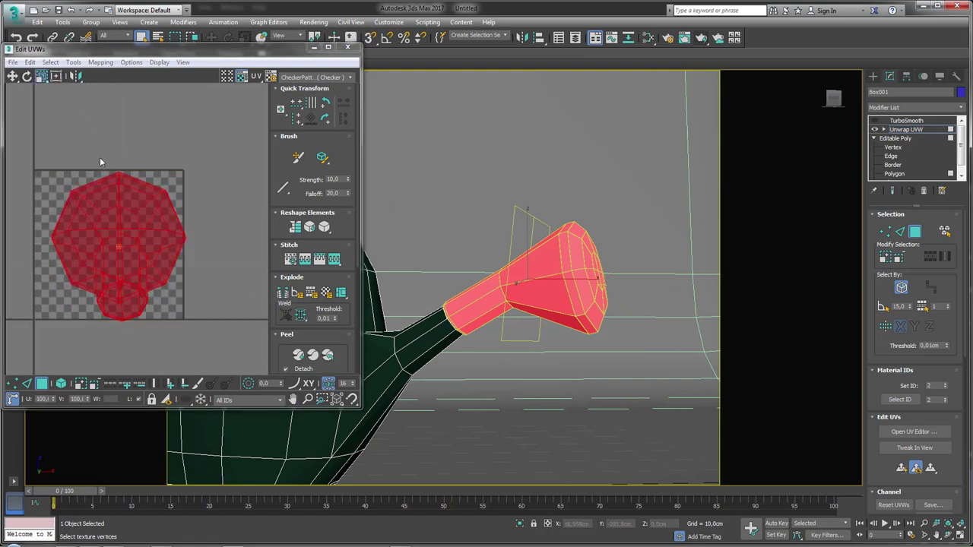
mouse_move(99, 159)
left_mouse_down()
mouse_move(106, 217)
mouse_move(72, 225)
left_mouse_up()
left_click(13, 76)
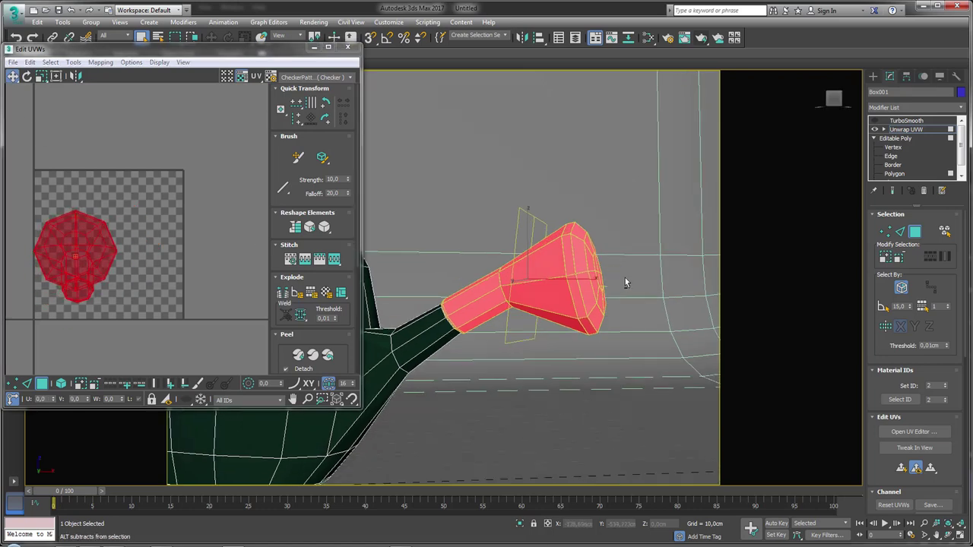
Step: Select the spout's end cap and planar-map it into a centred octagon, switching to Freeform mode
middle_click_drag(624, 277, 588, 282, "alt")
left_click(585, 276)
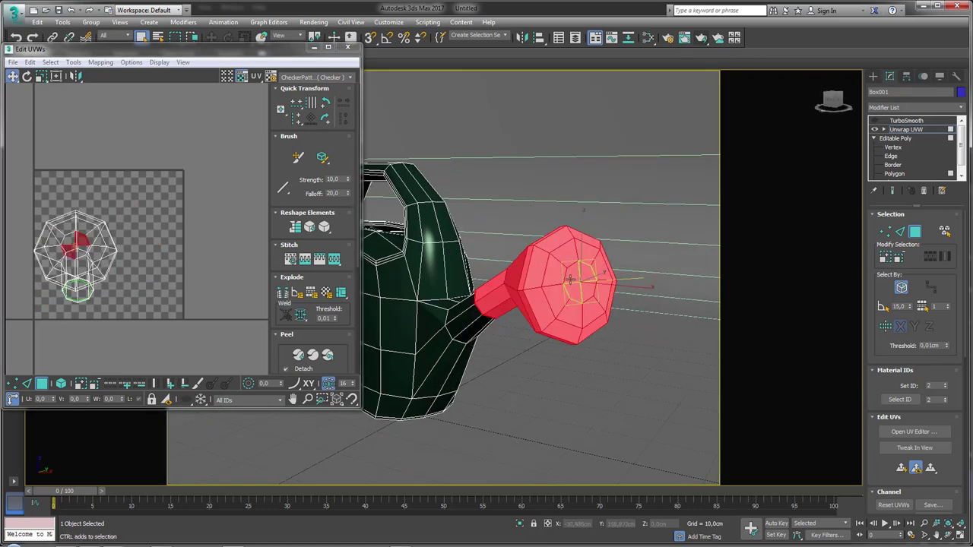
left_click(887, 259)
left_click(887, 260)
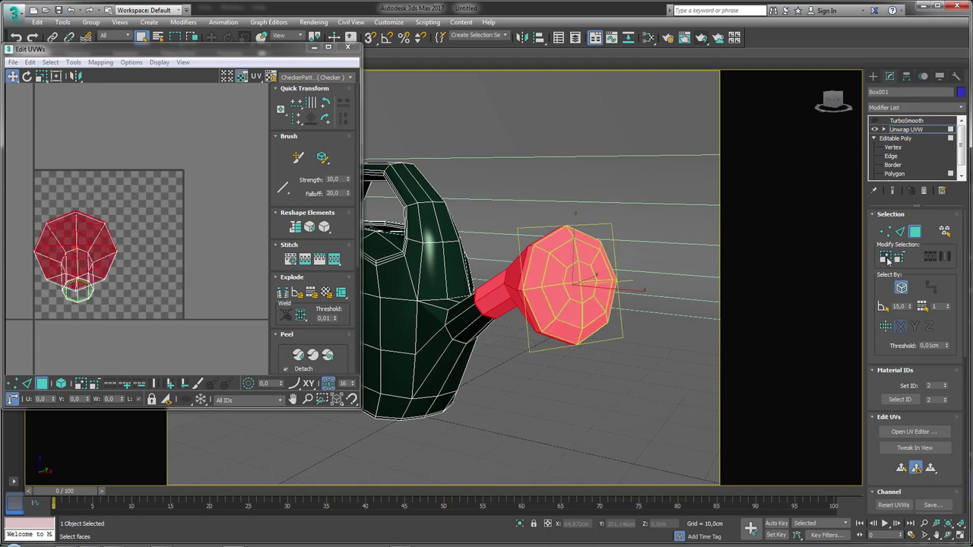
left_click(900, 468)
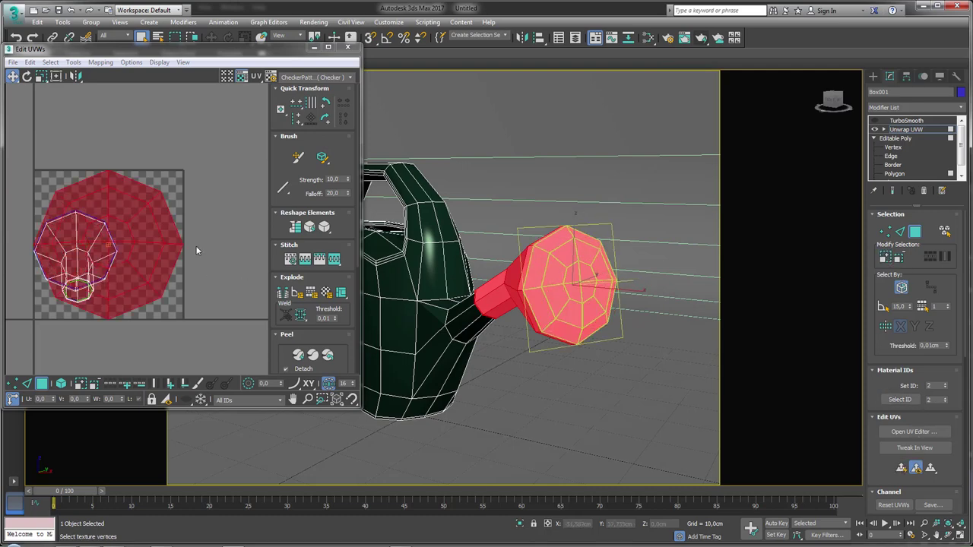
middle_click_drag(95, 263, 130, 219)
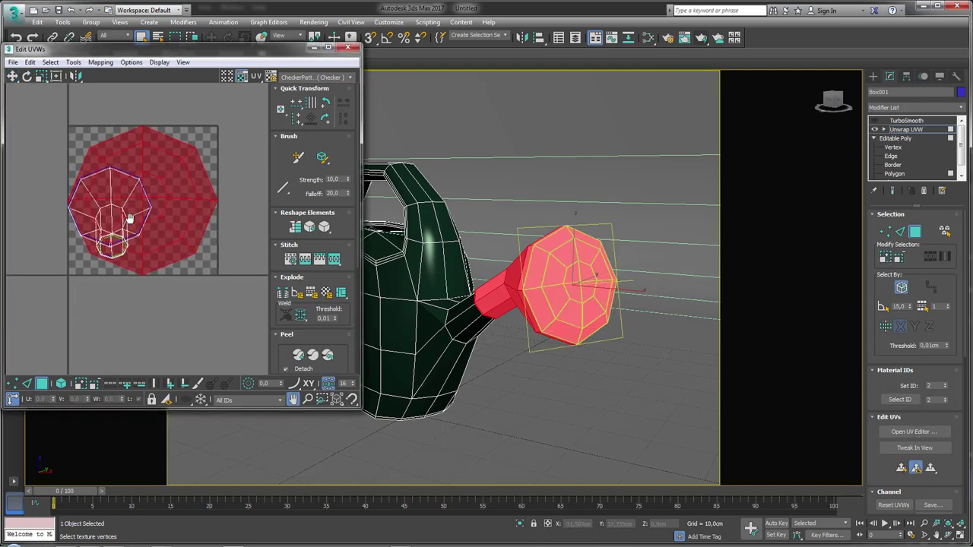
left_click(136, 278)
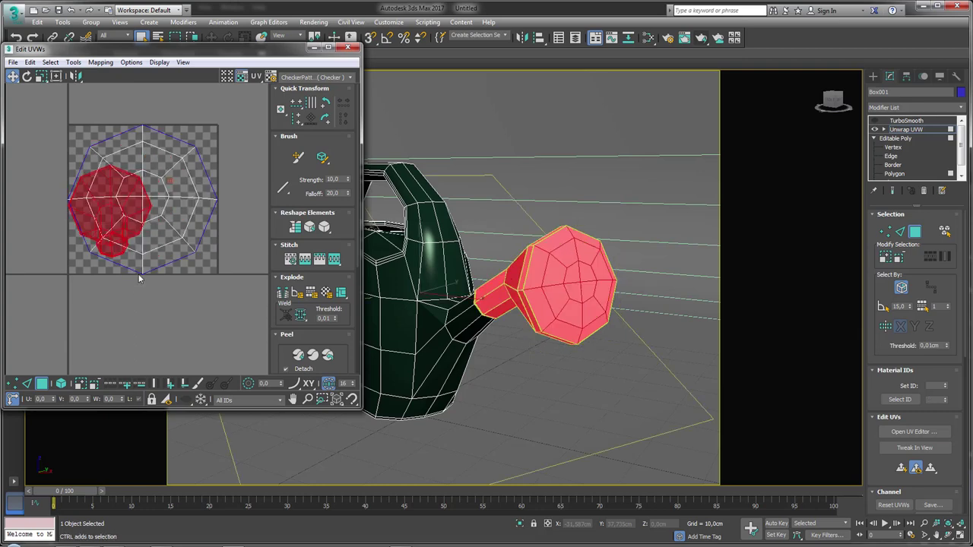
left_click(55, 76)
scroll(196, 134, "down", 1)
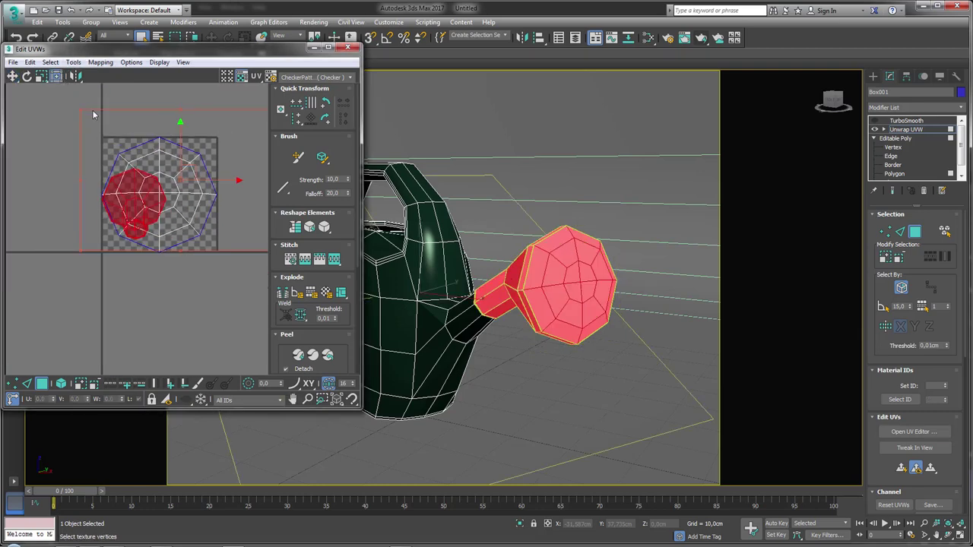
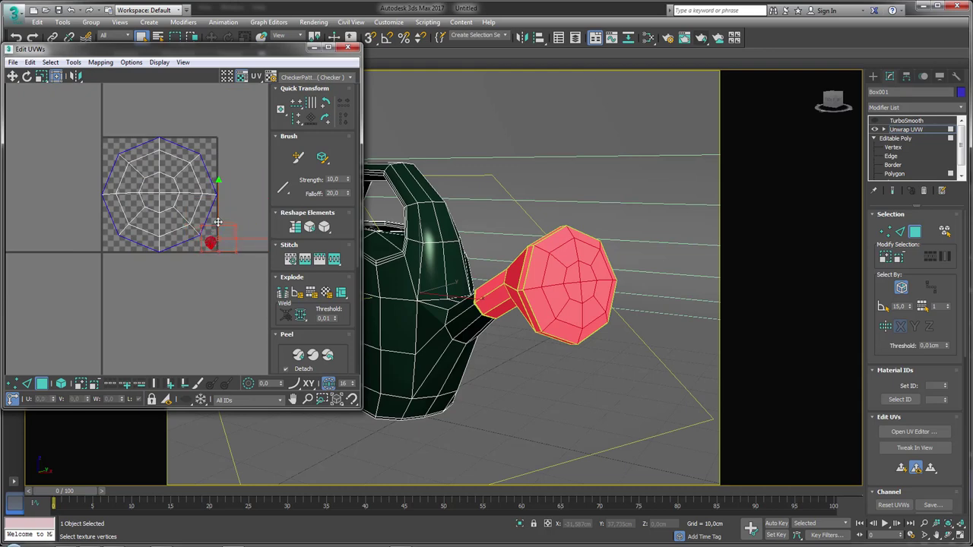
Step: Select the spout-head UV shell, scale it down, and clear the UV selection
scroll(167, 225, "up", 3)
scroll(128, 198, "up", 2)
scroll(128, 197, "down", 3)
scroll(152, 190, "down", 2)
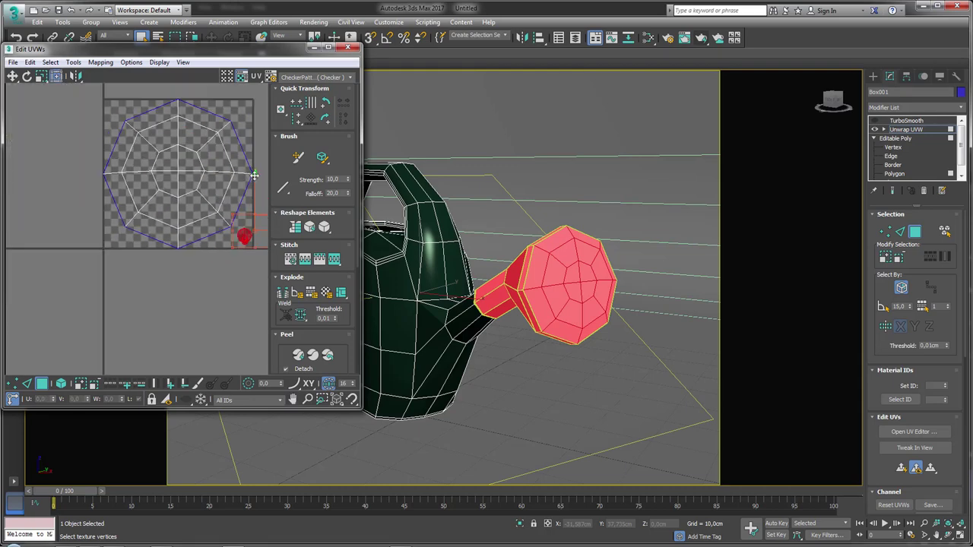
scroll(167, 182, "down", 1)
left_click_drag(190, 133, 111, 163)
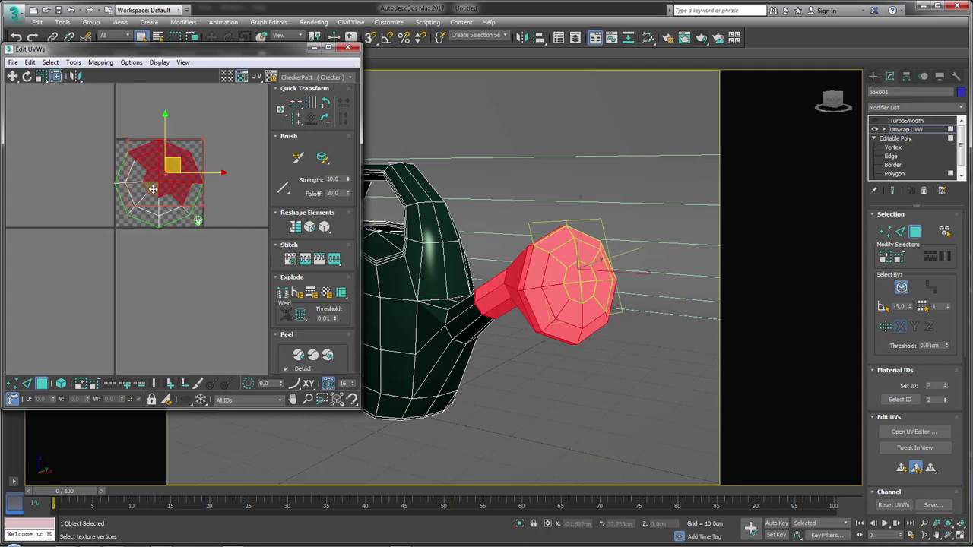
key("ctrl+a")
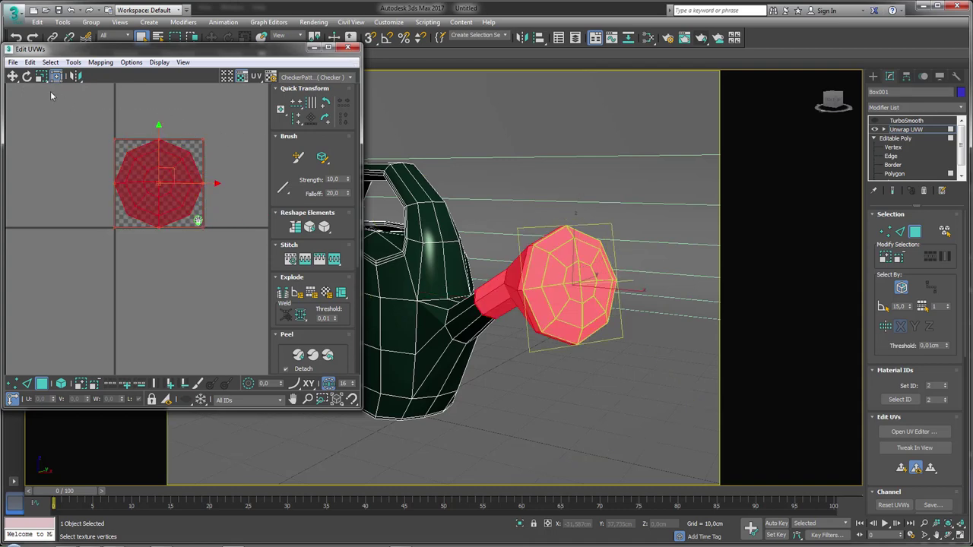
left_click(41, 77)
key("ctrl+d")
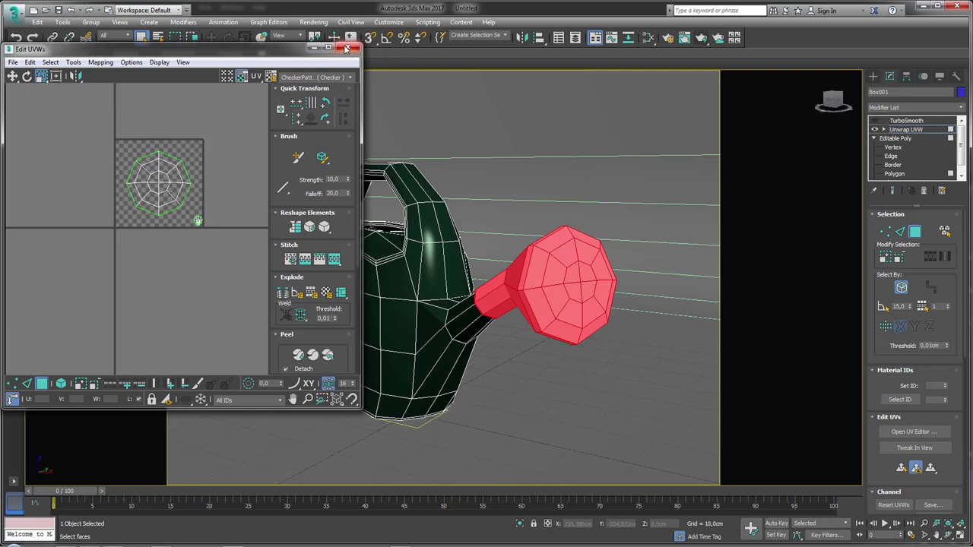
Step: Close Edit UVWs, convert the can to Editable Poly, and open the Slate Material Editor
left_click(347, 49)
right_click(566, 248)
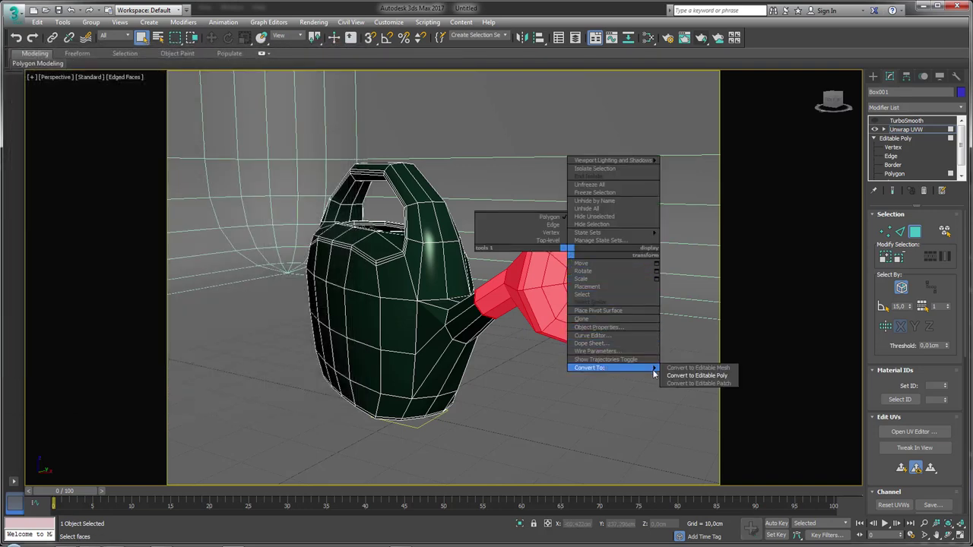
left_click(695, 375)
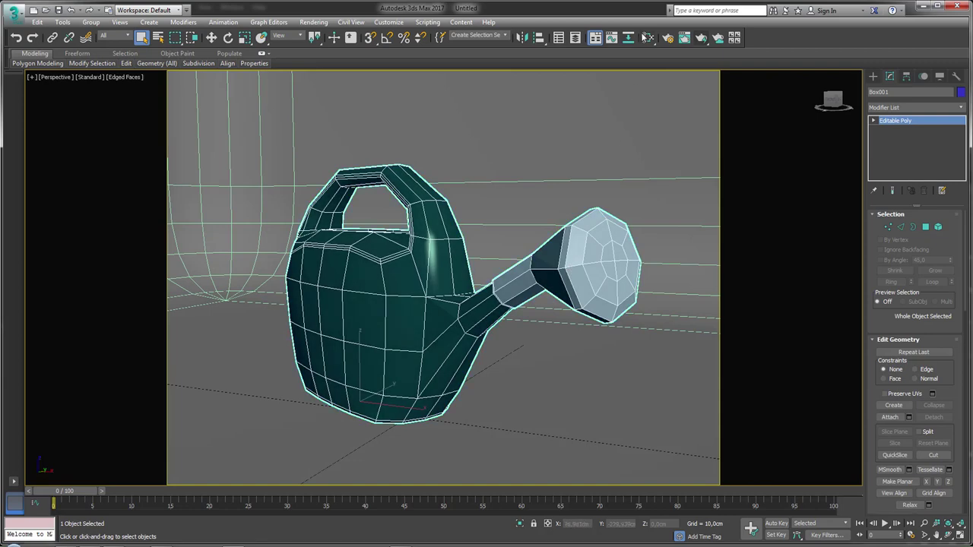
left_click(647, 37)
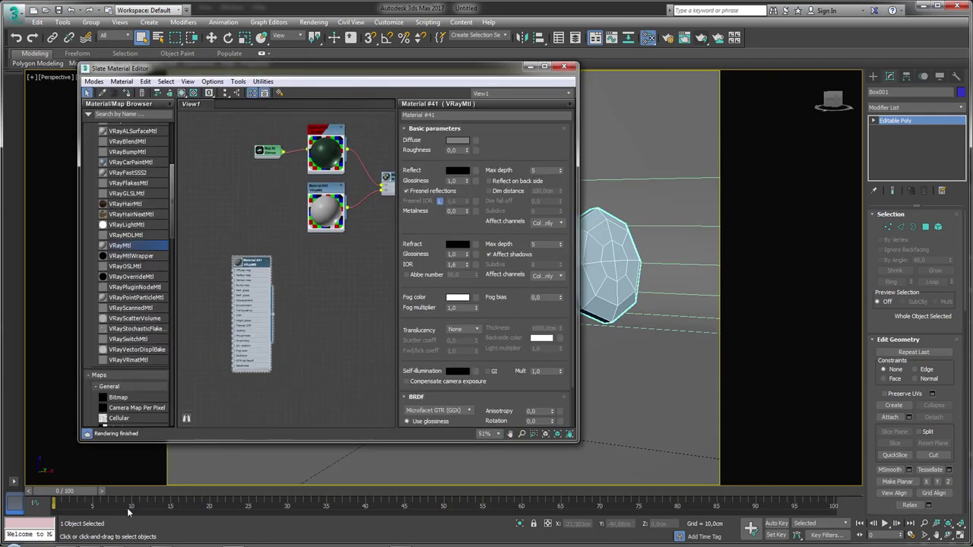
Step: Bring furos.exr from Explorer into Slate View as Map #3, placed beside Material #40
key("alt+Tab")
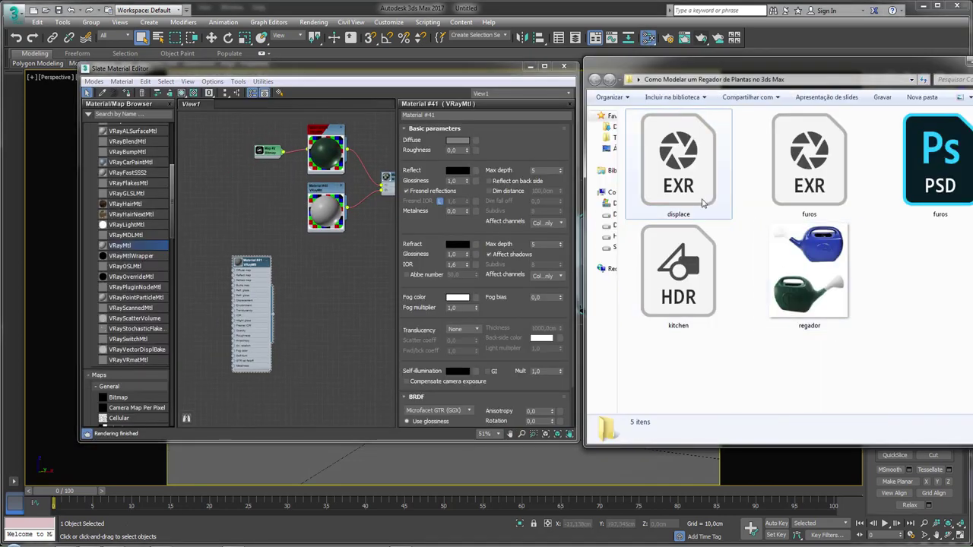
left_click_drag(801, 163, 414, 275)
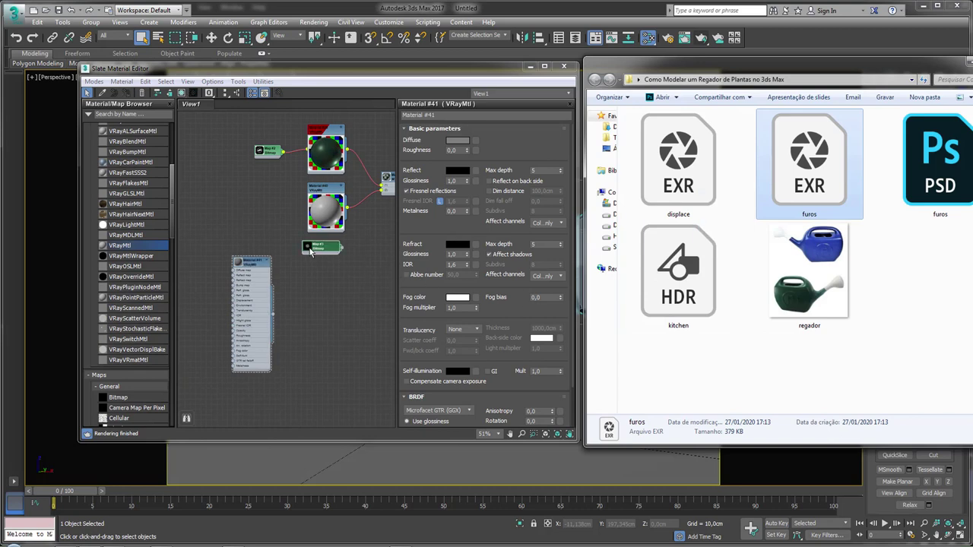
mouse_move(323, 252)
left_mouse_down()
mouse_move(280, 190)
mouse_move(351, 196)
mouse_move(323, 318)
mouse_move(323, 303)
left_mouse_up()
scroll(282, 190, "up", 3)
left_click_drag(259, 174, 235, 182)
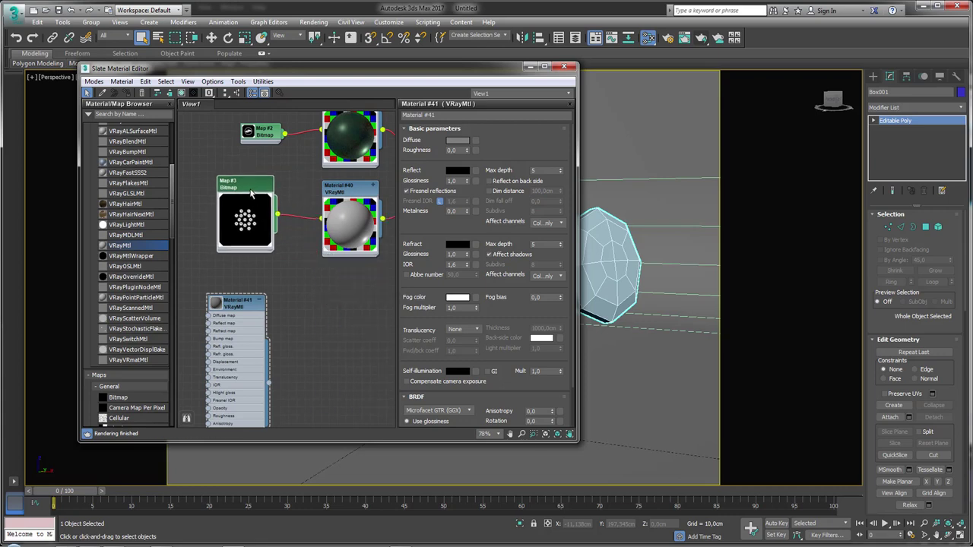
Step: Wire Map #3 into Material #40's Displace slot with an amount of 1,5
left_click(338, 187)
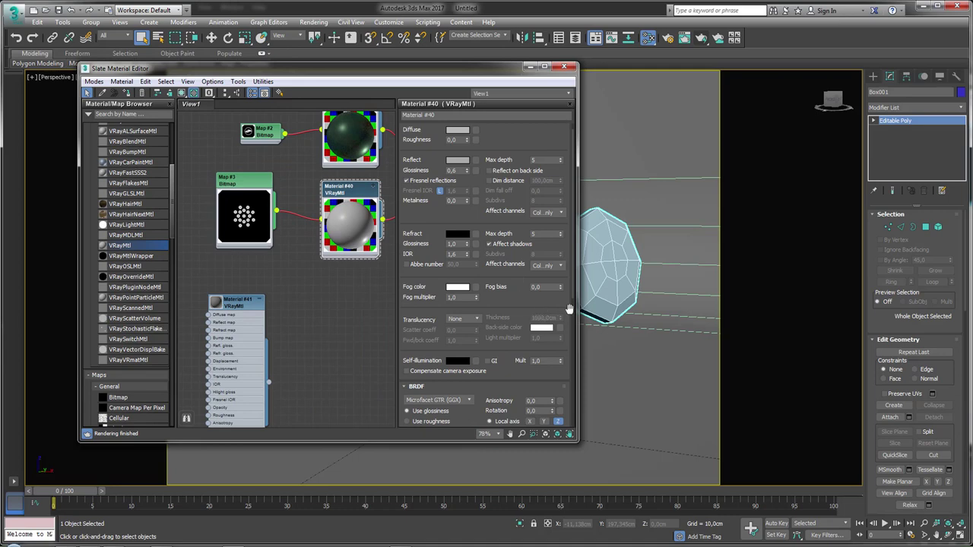
scroll(570, 308, "down", 5)
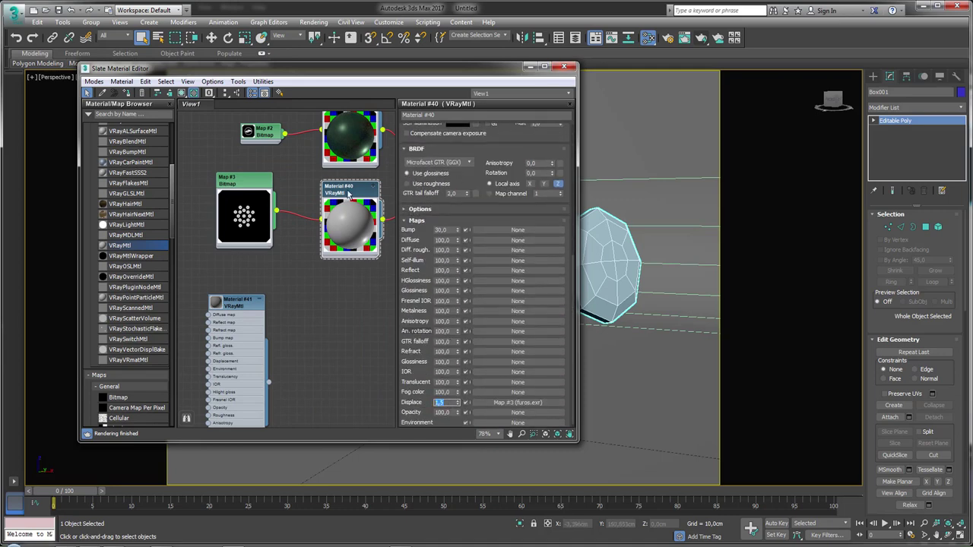
left_click_drag(350, 196, 341, 196)
middle_click_drag(658, 259, 920, 213, "alt")
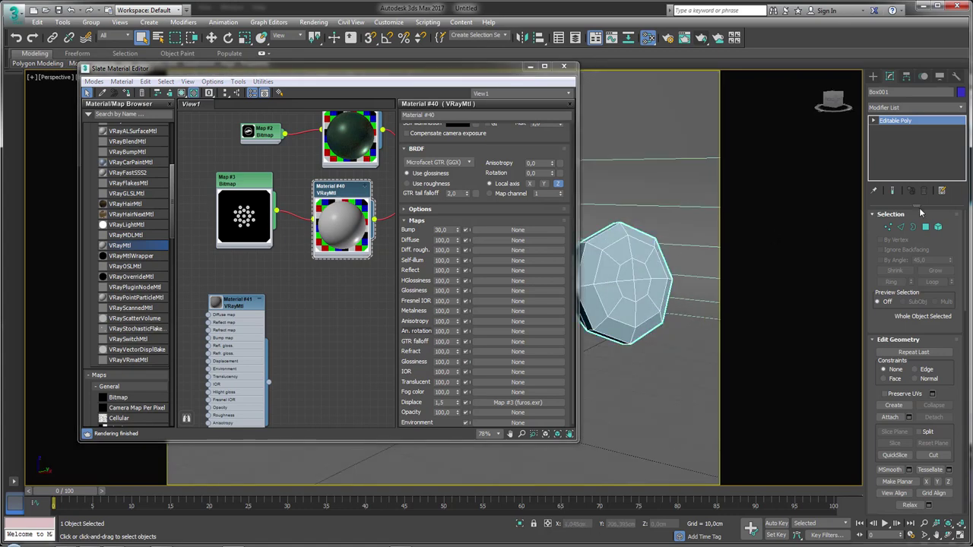
Step: Shrink the polygon selection to the spout head's front faces and apply Unwrap UVW
left_click(926, 227)
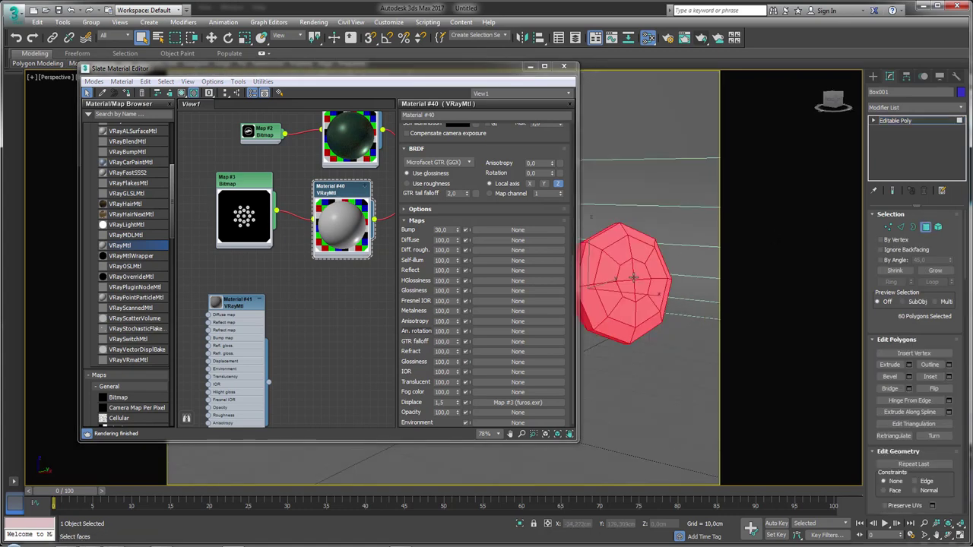
left_click(894, 271)
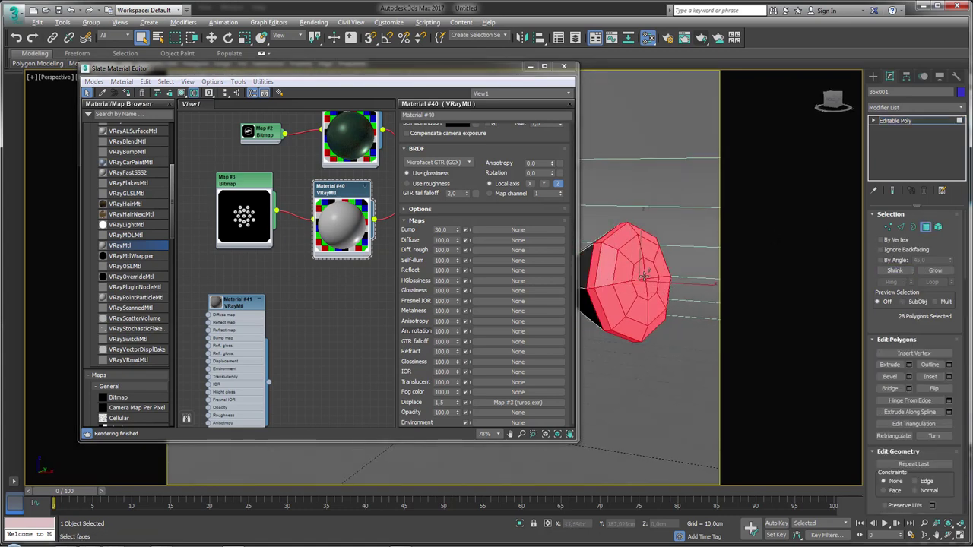
left_click(960, 107)
scroll(912, 319, "down", 10)
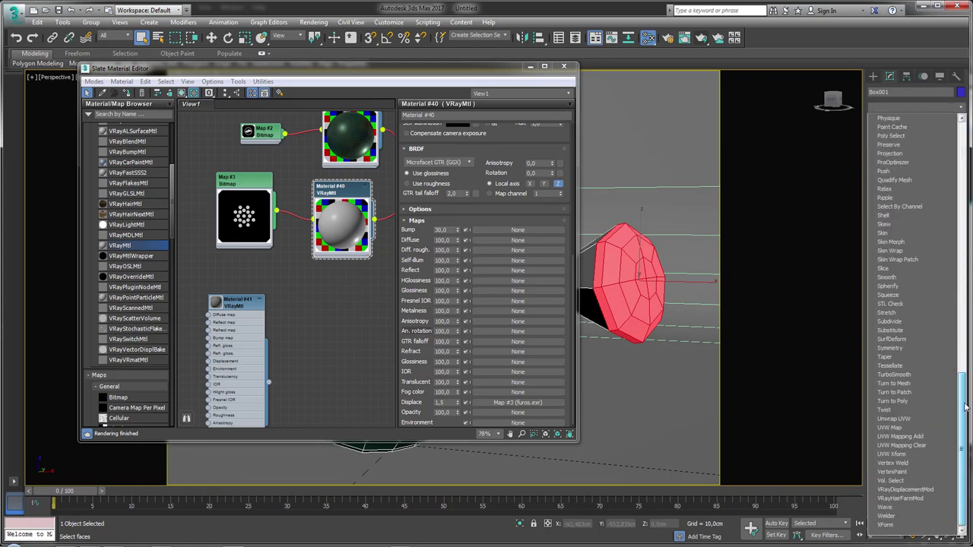
left_click(894, 418)
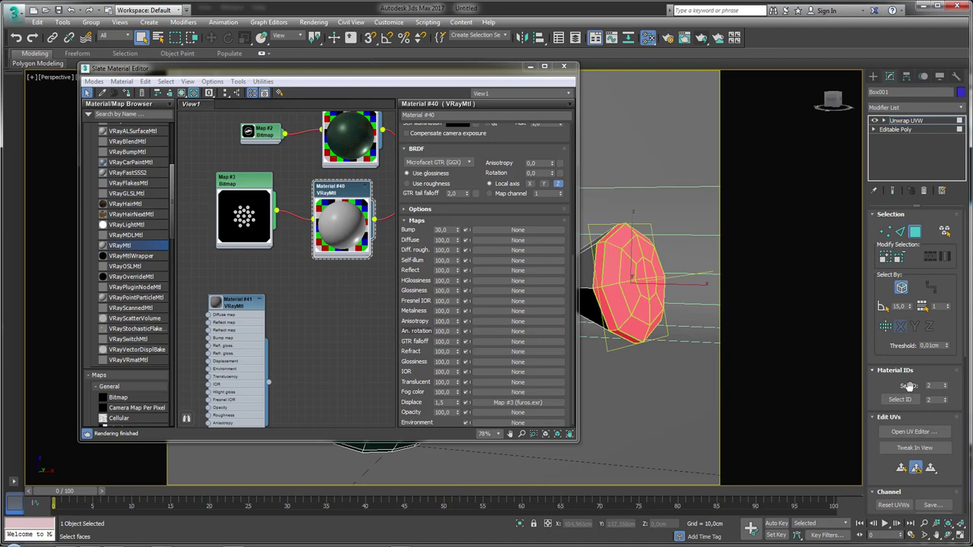
left_click(913, 431)
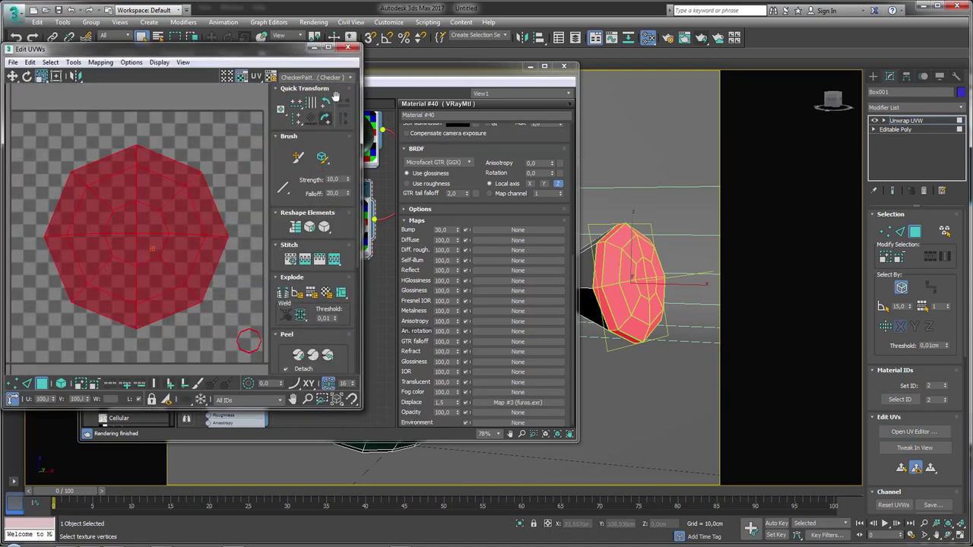
Step: Check the UVs against the furos hole texture background, then close both editors
left_click(336, 77)
left_click(320, 111)
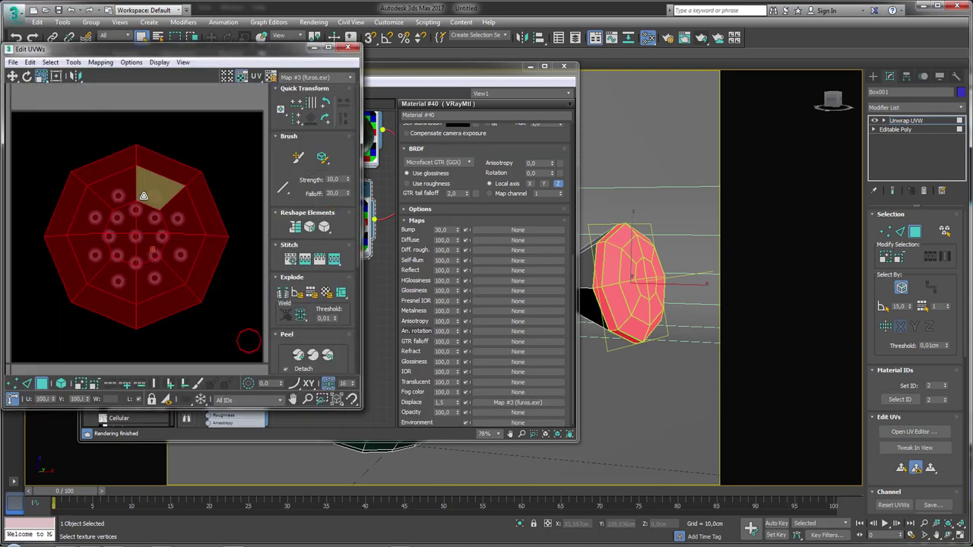
scroll(196, 211, "down", 3)
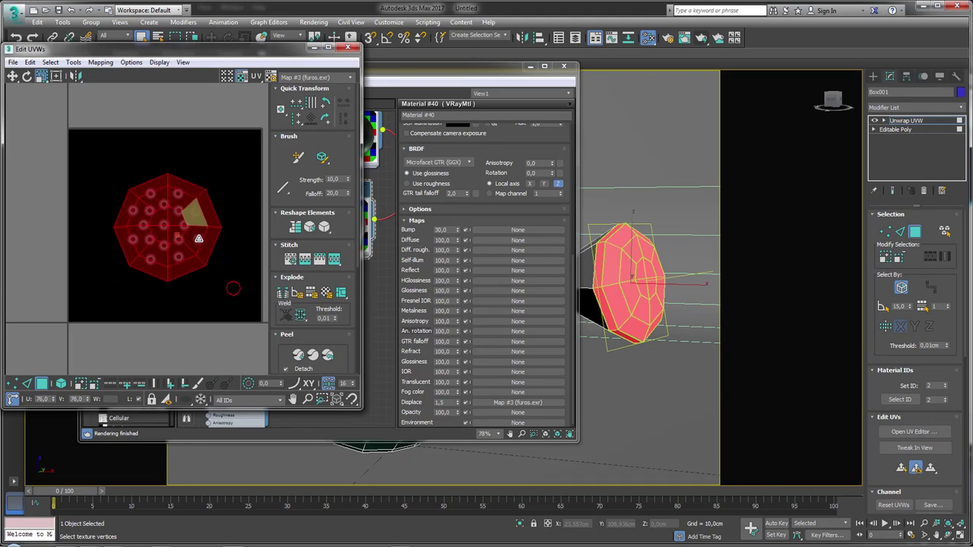
key("ctrl+z")
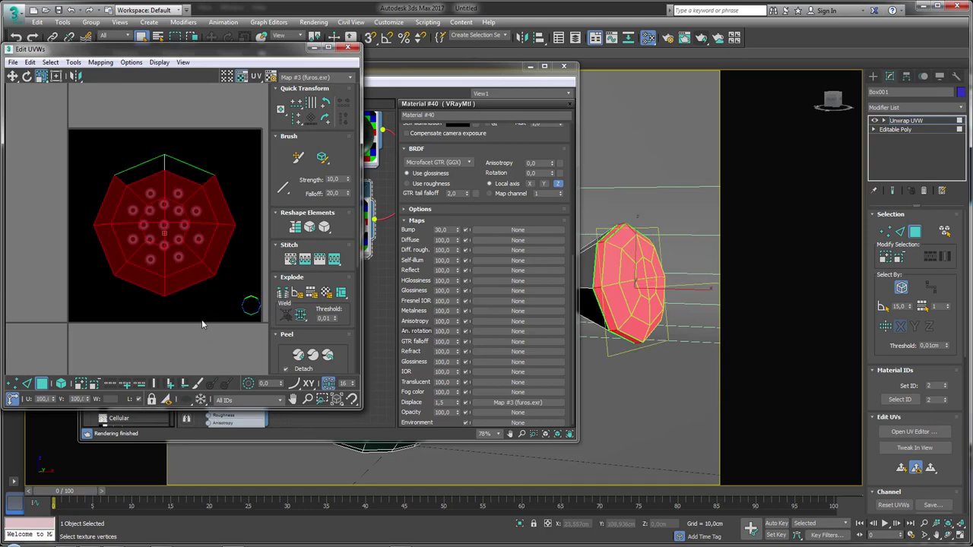
left_click_drag(182, 213, 165, 246)
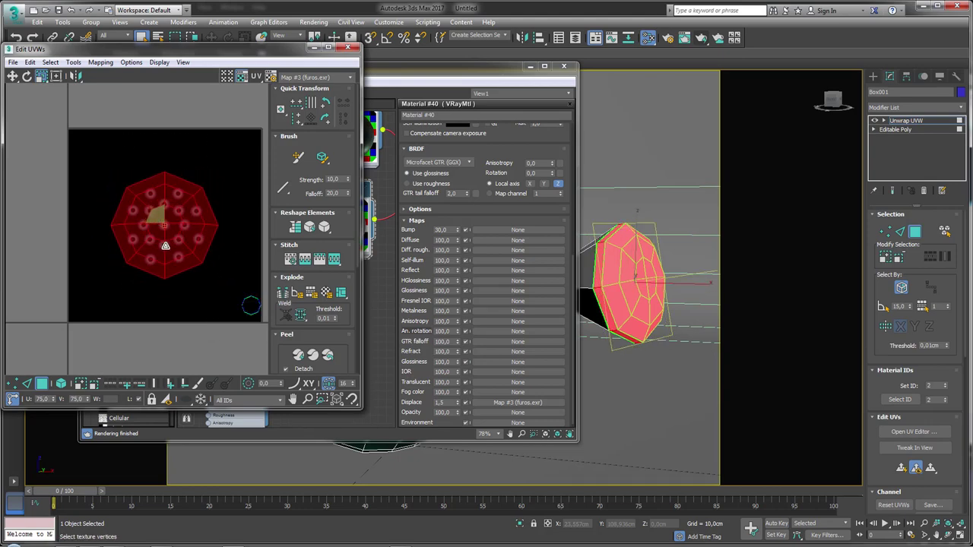
key("ctrl+z")
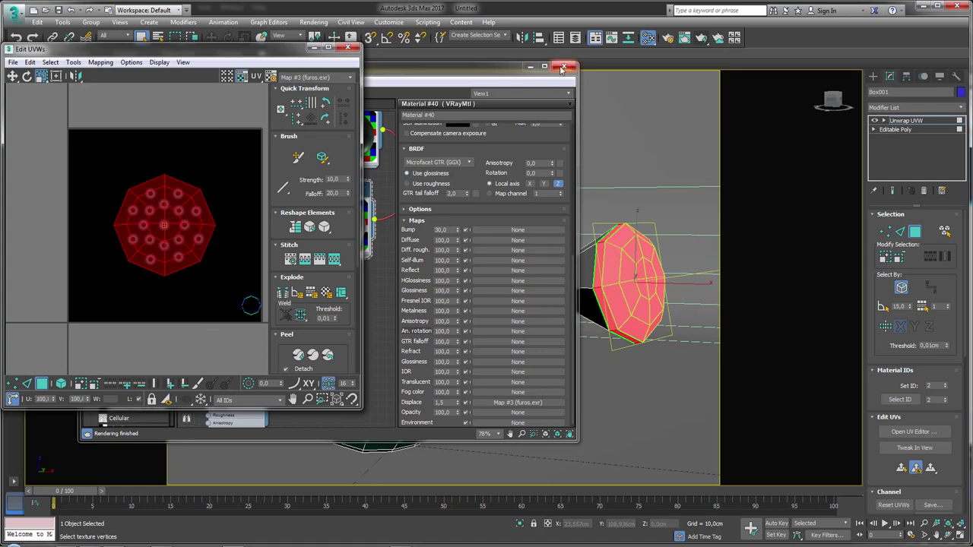
left_click(562, 69)
left_click(347, 47)
Step: Collapse the can's modifier stack to Editable Poly
right_click(596, 253)
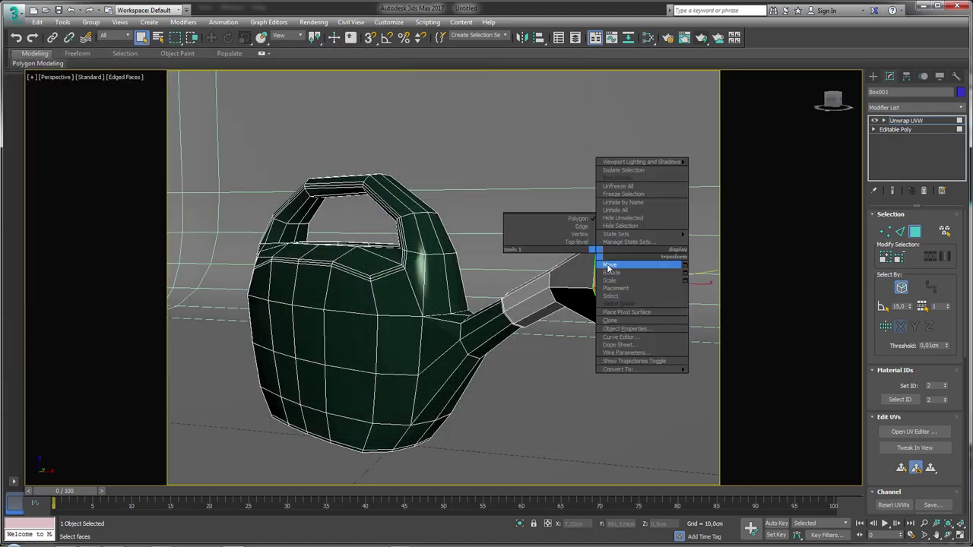
left_click(906, 129)
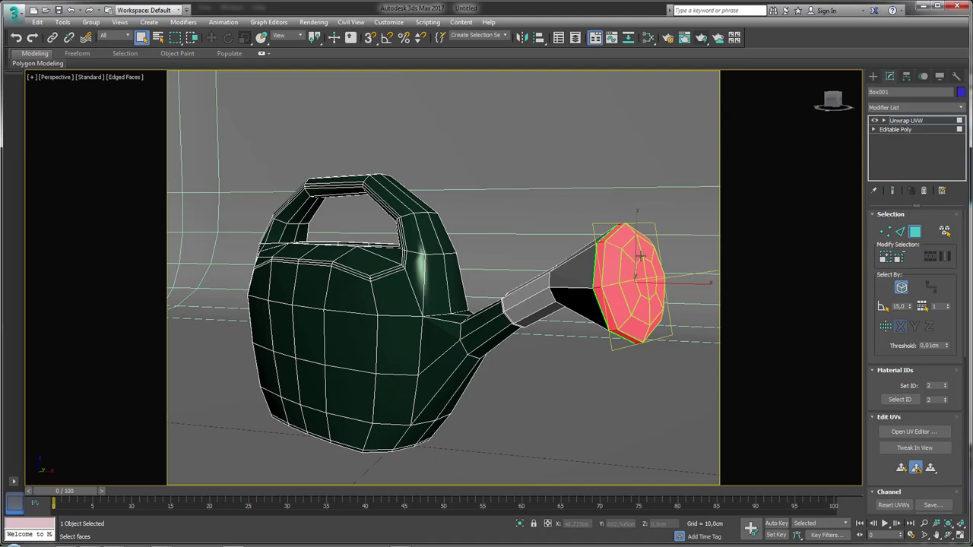
right_click(641, 256)
left_click(764, 378)
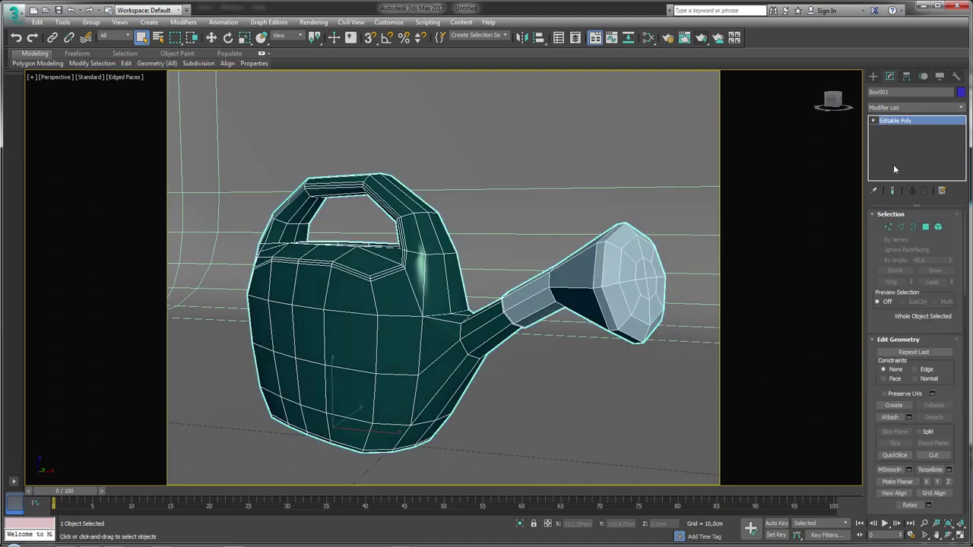
Step: Add TurboSmooth to the can with 3 iterations and Isoline Display enabled
left_click(958, 113)
scroll(909, 342, "down", 10)
scroll(908, 365, "down", 5)
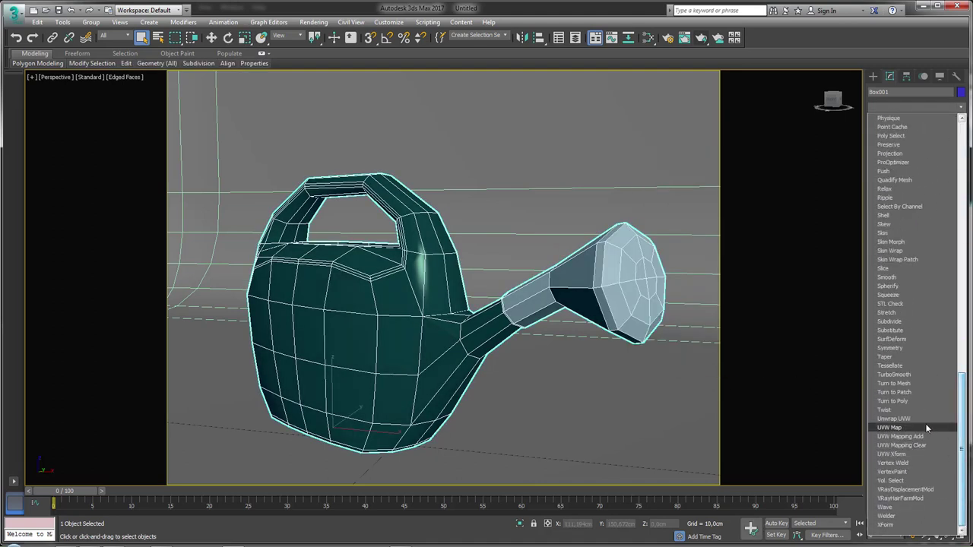
left_click(896, 374)
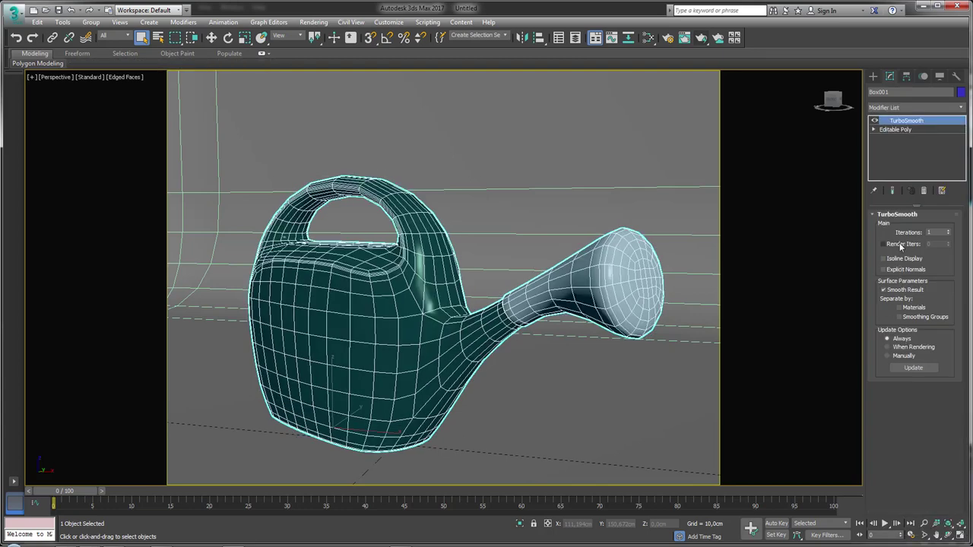
left_click(948, 230)
left_click(899, 260)
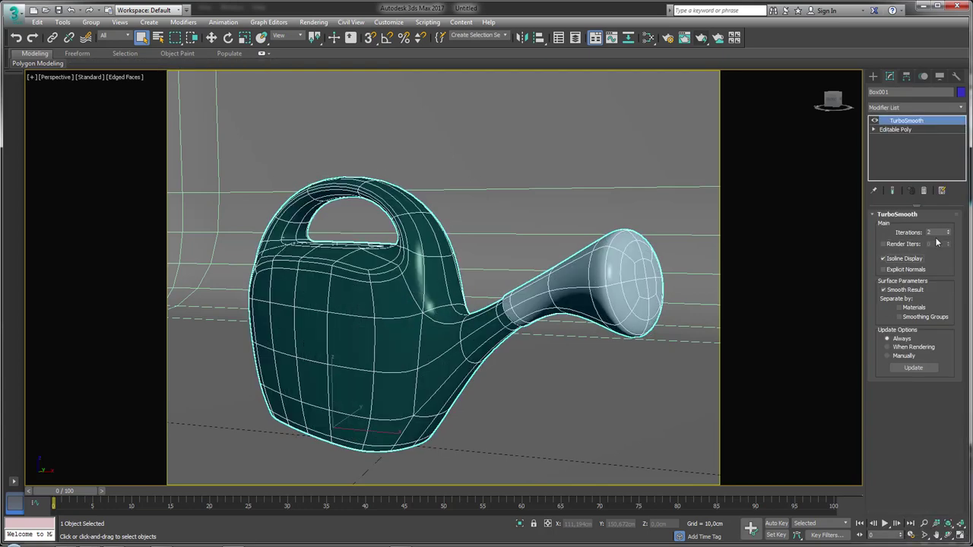
left_click(948, 230)
scroll(616, 262, "down", 3)
scroll(620, 274, "down", 3)
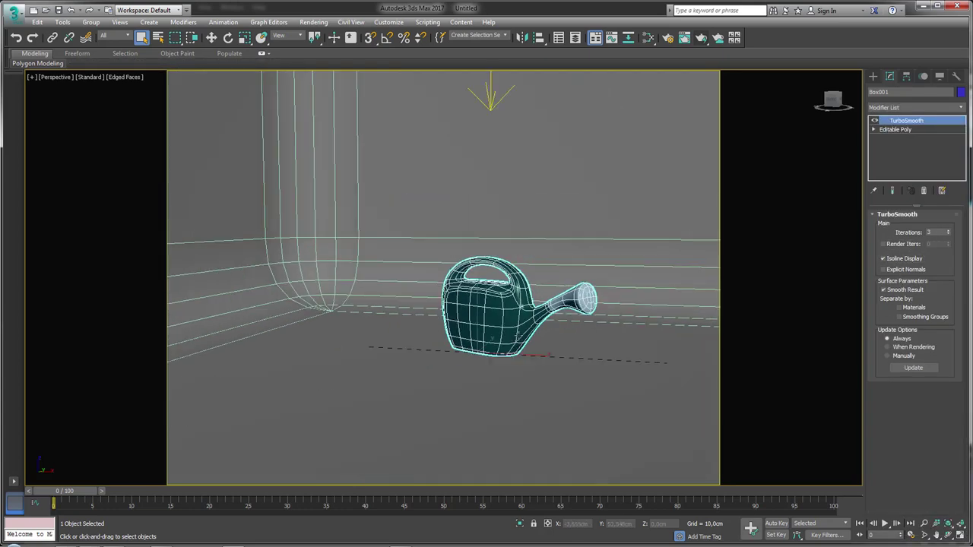
scroll(525, 346, "up", 2)
scroll(524, 345, "up", 2)
scroll(502, 361, "up", 3)
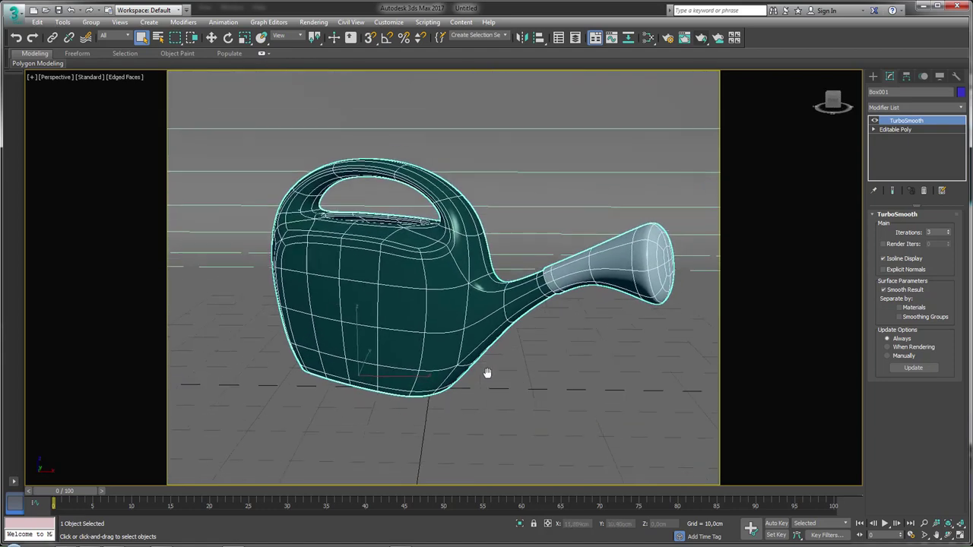
scroll(471, 368, "up", 2)
Step: Render the watering can scene with V-Ray
left_click(704, 39)
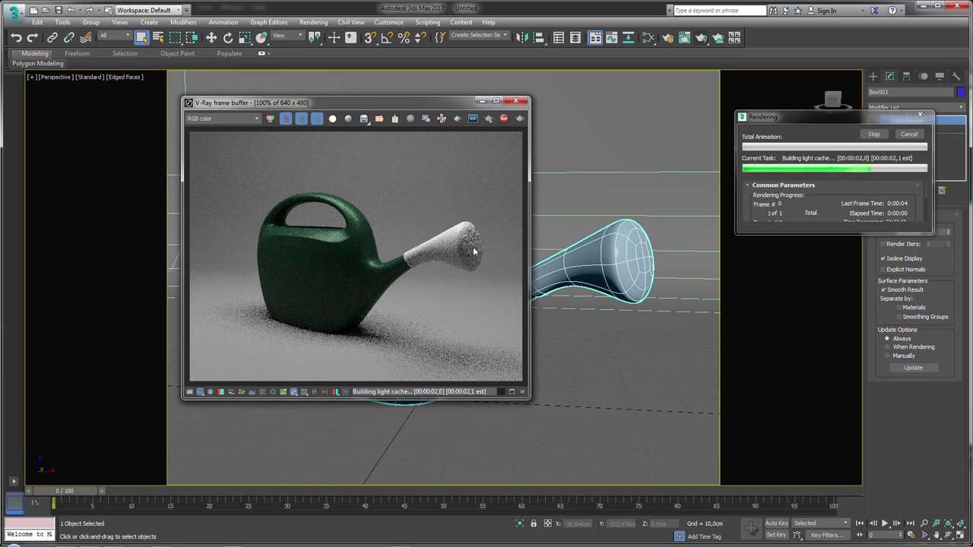
scroll(475, 247, "up", 1)
scroll(469, 228, "up", 1)
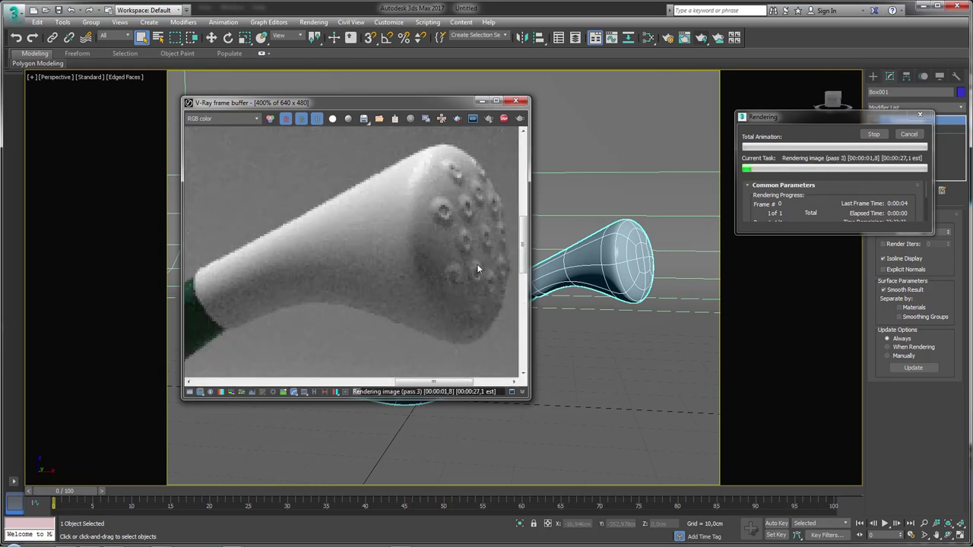
scroll(459, 242, "down", 1)
scroll(462, 241, "down", 1)
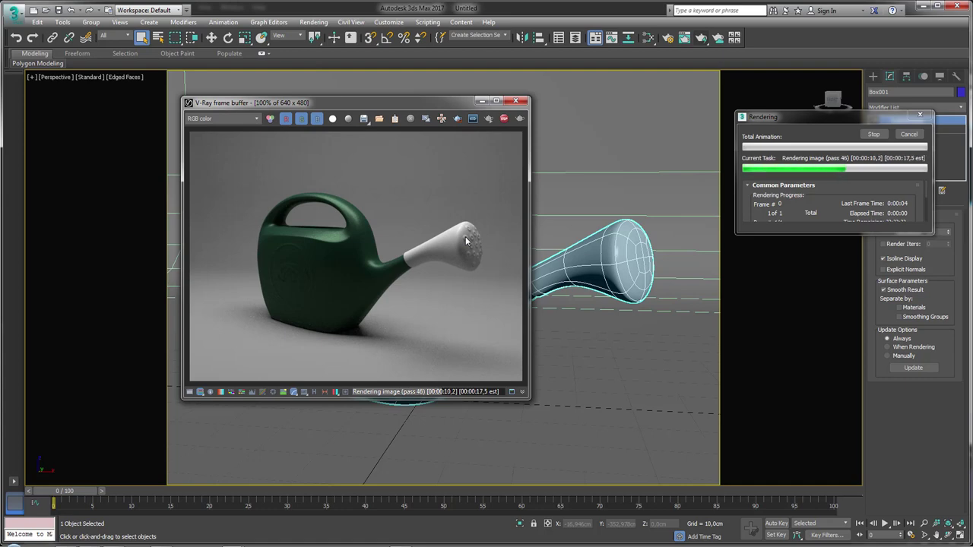
Step: Close the frame buffer and rotate VRayLight001 above the can
left_click(516, 101)
scroll(556, 186, "down", 5)
scroll(550, 196, "down", 2)
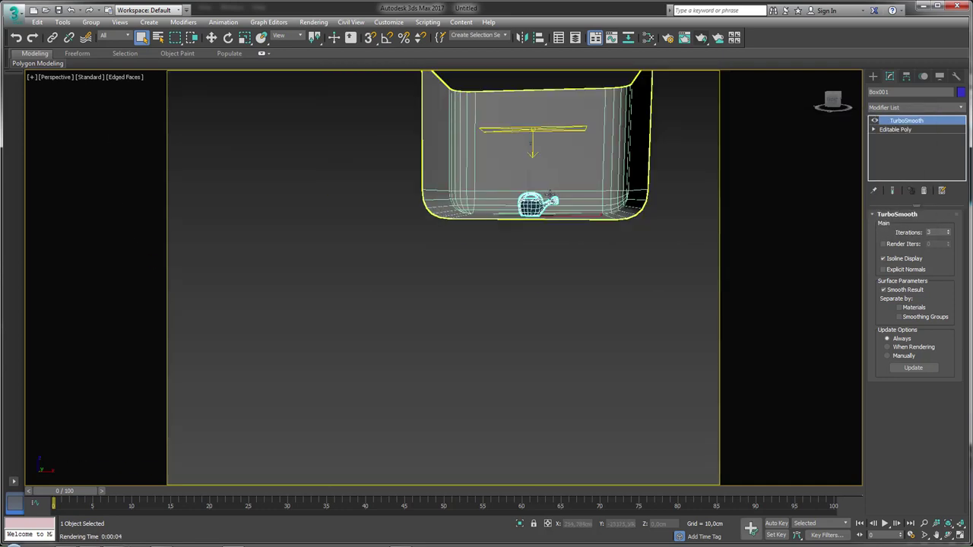
mouse_move(561, 186)
middle_mouse_down("alt")
mouse_move(524, 228)
mouse_move(539, 239)
mouse_move(439, 239)
middle_mouse_up("alt")
left_click(517, 228)
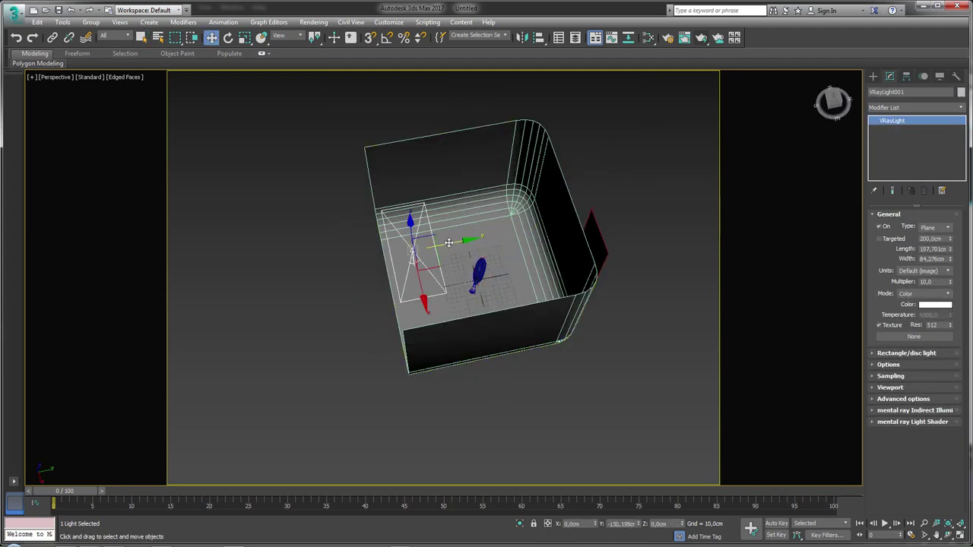
key("e")
left_click_drag(438, 239, 444, 228)
Step: Frame the watering can in the viewport and render the scene again
mouse_move(444, 228)
middle_mouse_down("alt")
mouse_move(445, 263)
mouse_move(413, 317)
middle_mouse_up("alt")
left_click(587, 338)
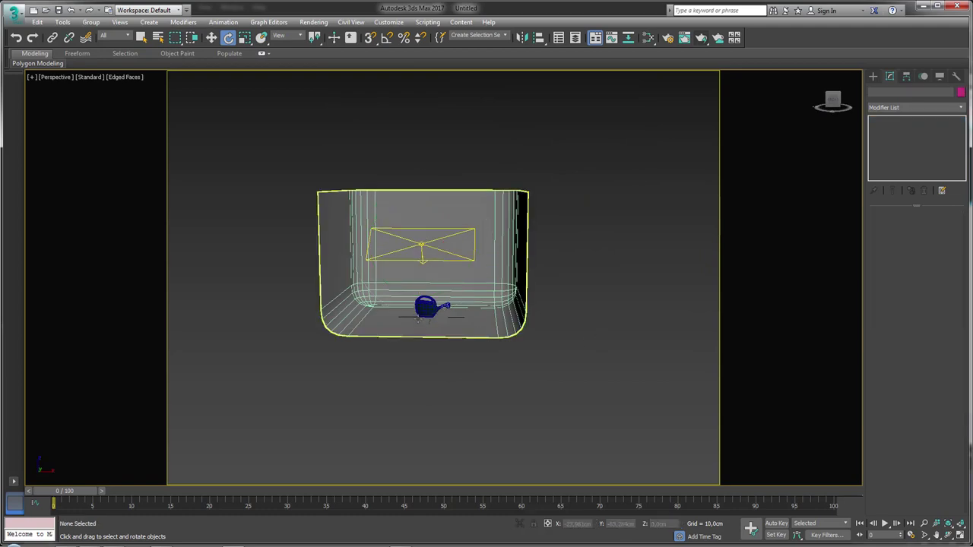
left_click(428, 310)
key("z")
scroll(428, 316, "up", 4)
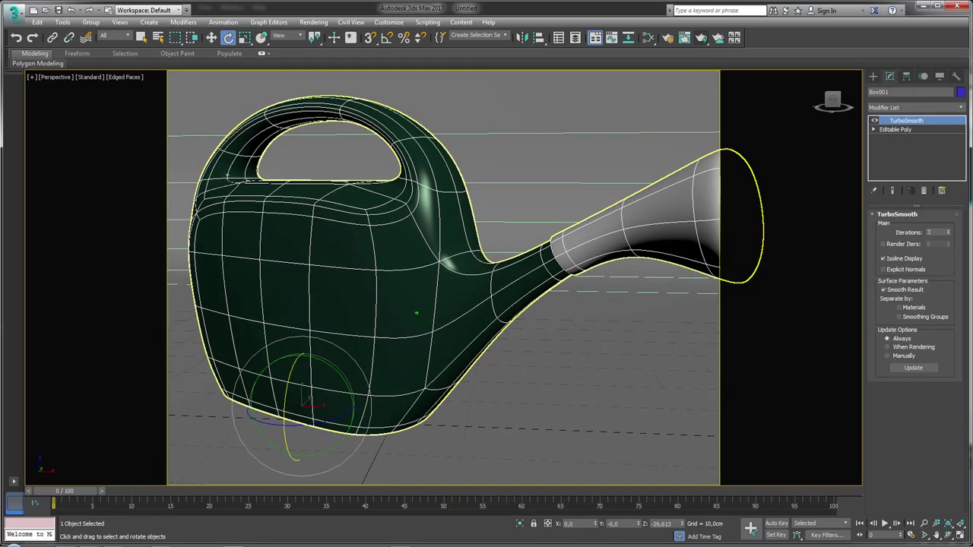
scroll(419, 314, "down", 2)
left_click(700, 39)
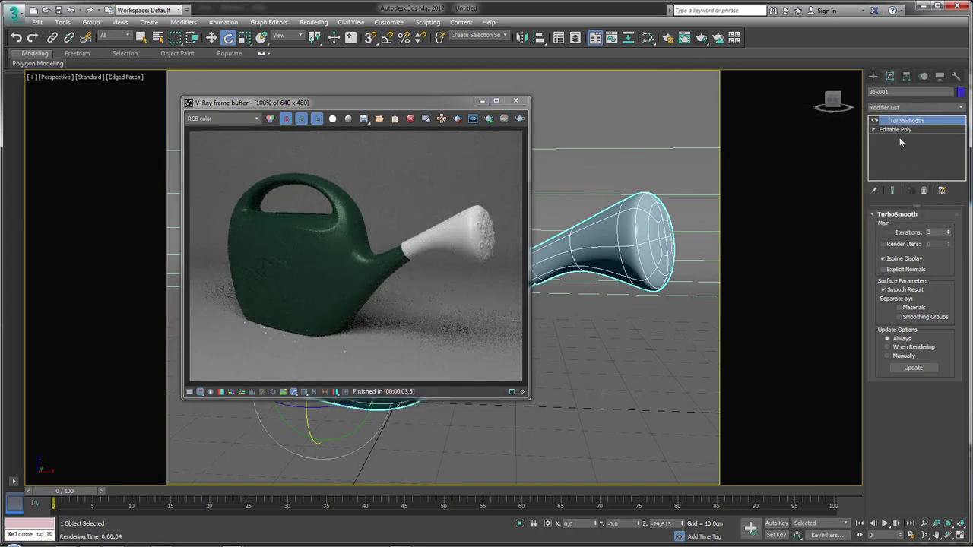
Step: Pan to the room box and reselect the V-Ray light
scroll(558, 135, "down", 5)
middle_click_drag(566, 132, 599, 254)
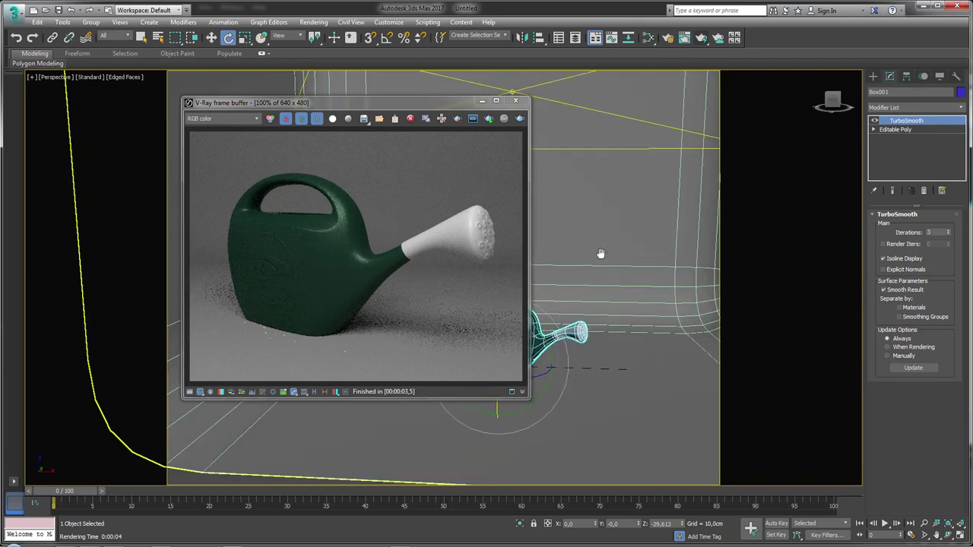
scroll(593, 169, "up", 2)
left_click(592, 171)
scroll(582, 299, "up", 5)
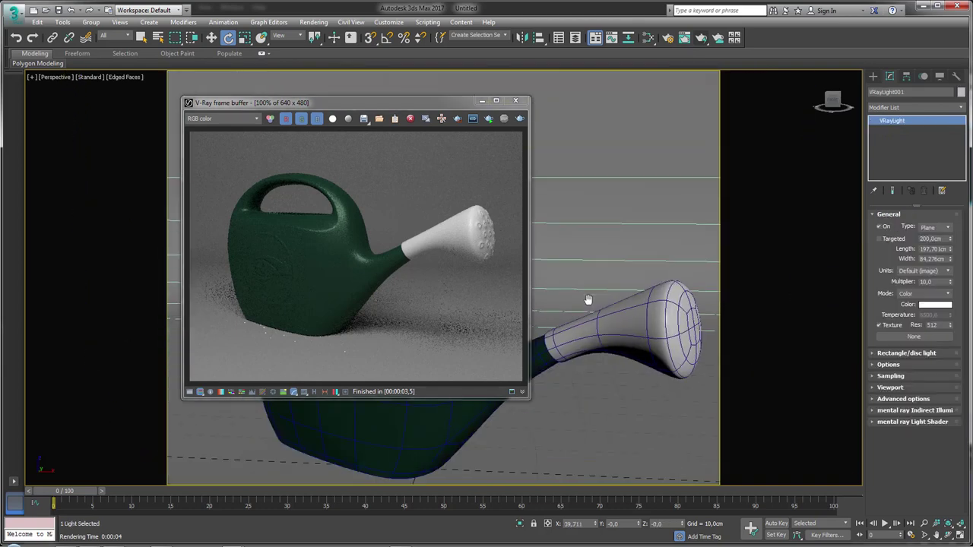
Step: Set the V-Ray light multiplier to 15 and re-render, stopping the progressive pass early
middle_click_drag(586, 297, 624, 304, "alt")
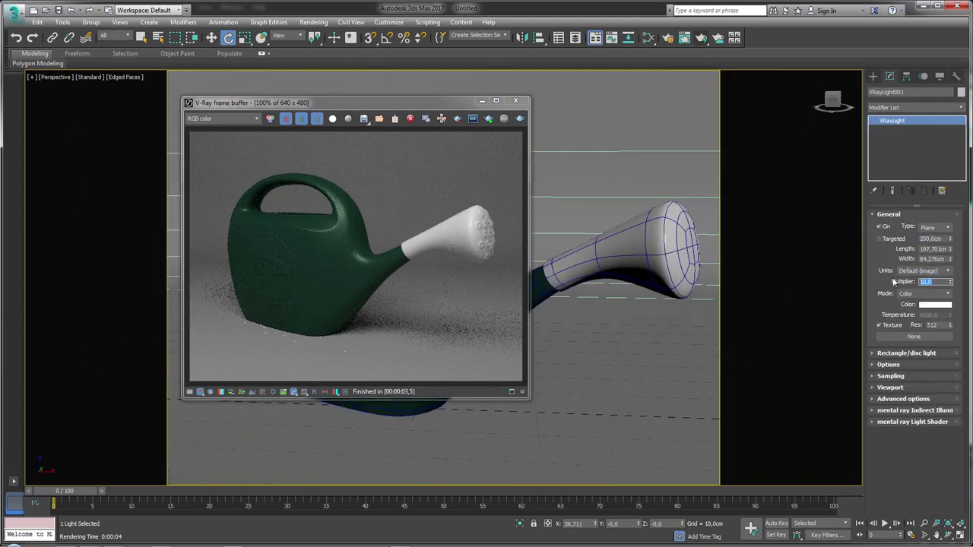
type("15")
key("Return")
left_click(520, 118)
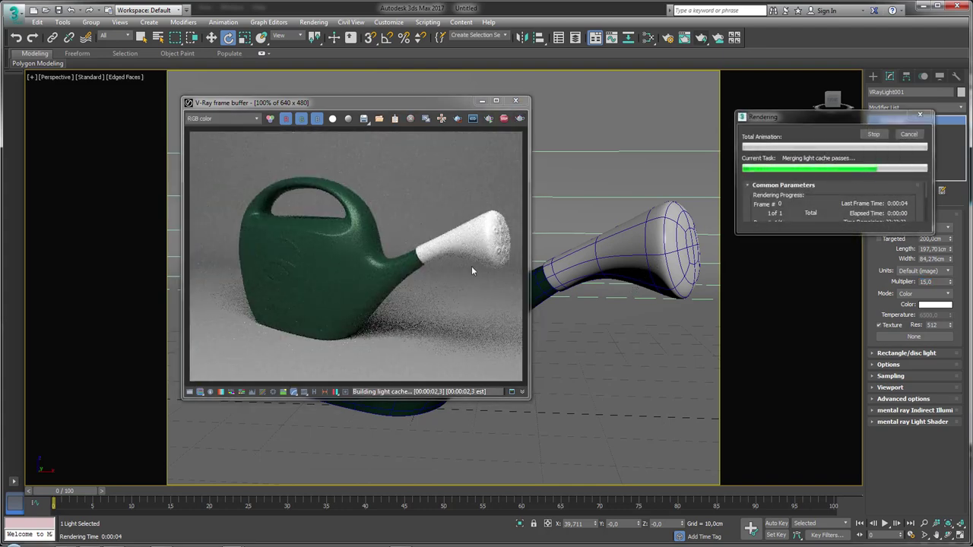
left_click(908, 134)
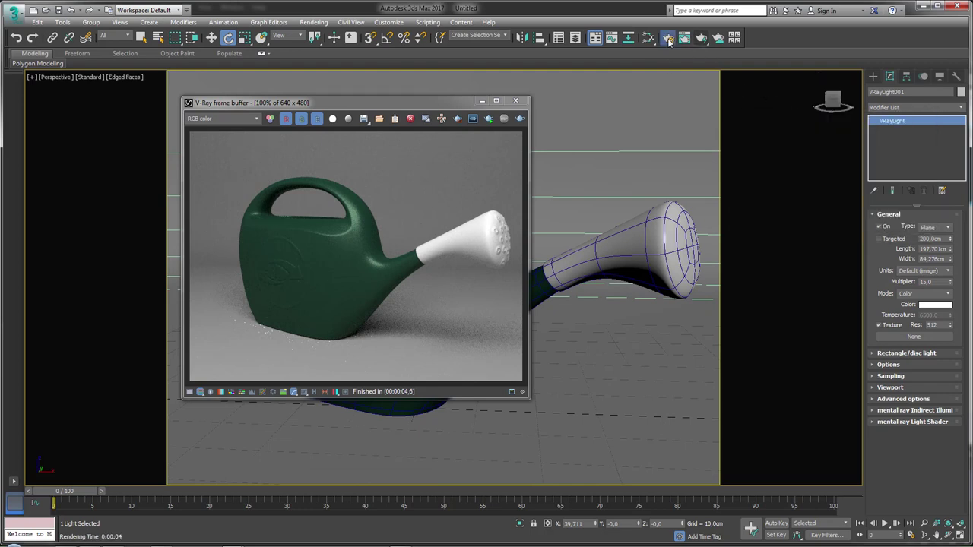
Step: In Render Setup's V-Ray tab, collapse Progressive image sampler, expand Global DMC, then open Slate editor
key("F10")
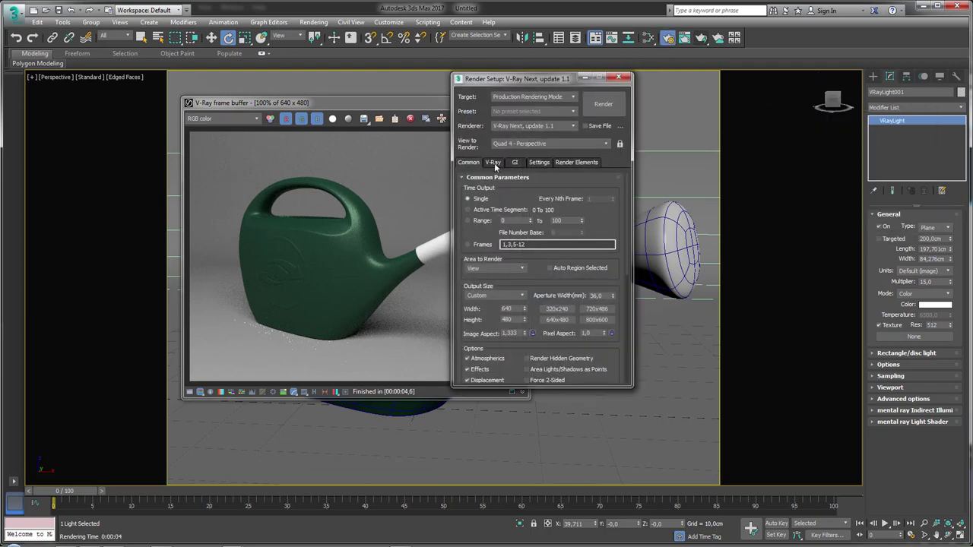
left_click(495, 163)
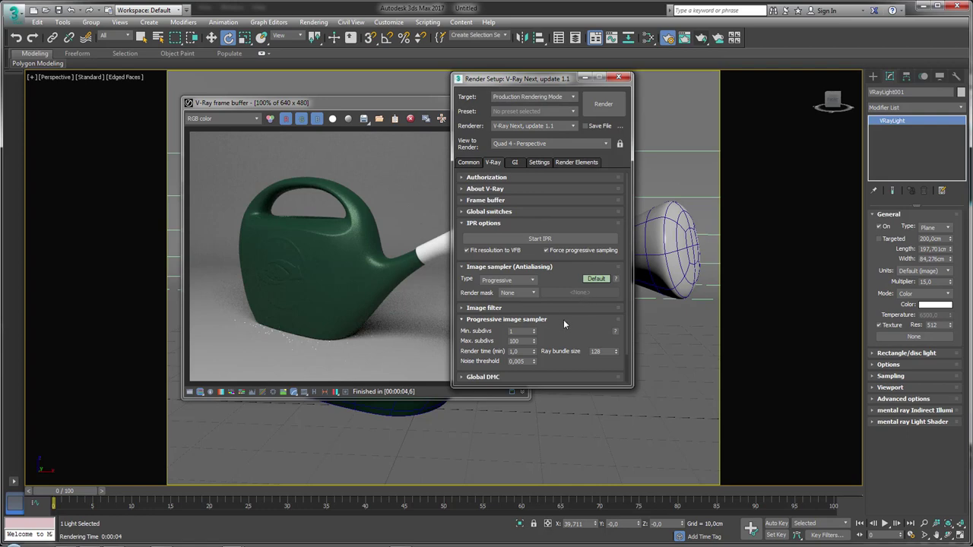
scroll(566, 315, "down", 2)
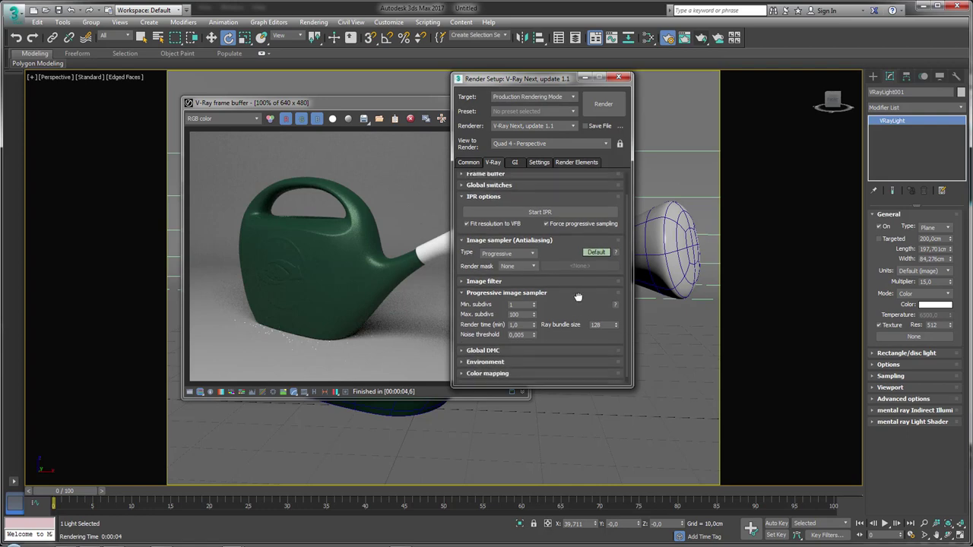
left_click(485, 286)
left_click(485, 331)
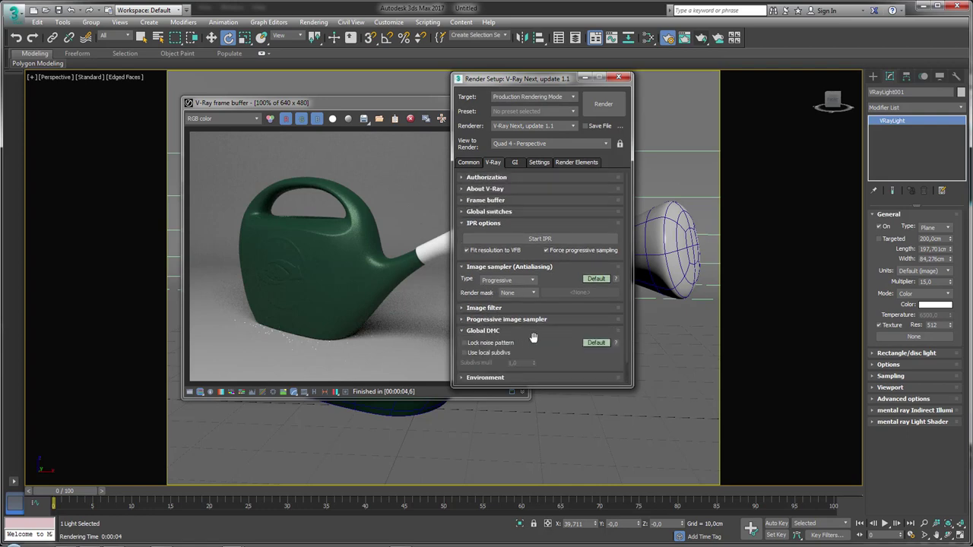
left_click_drag(533, 338, 539, 299)
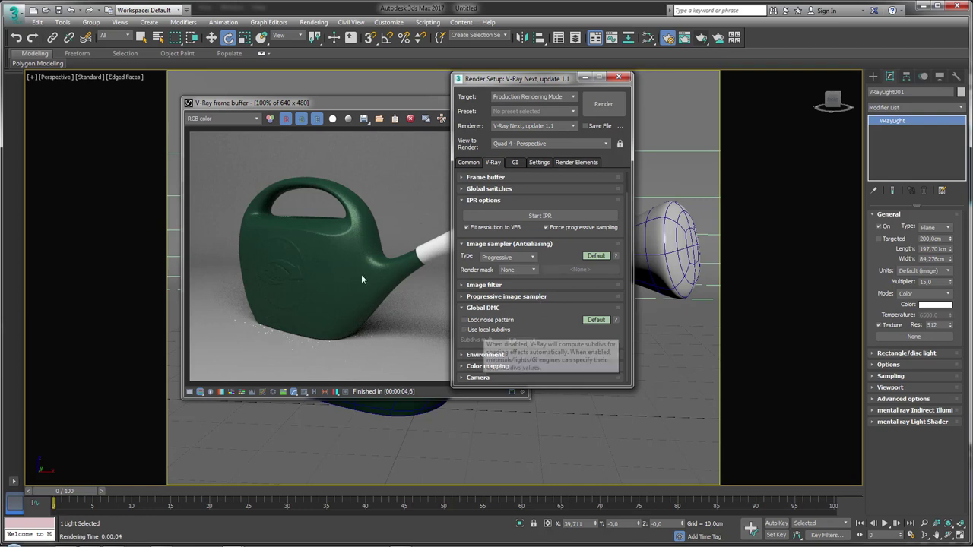
mouse_move(489, 353)
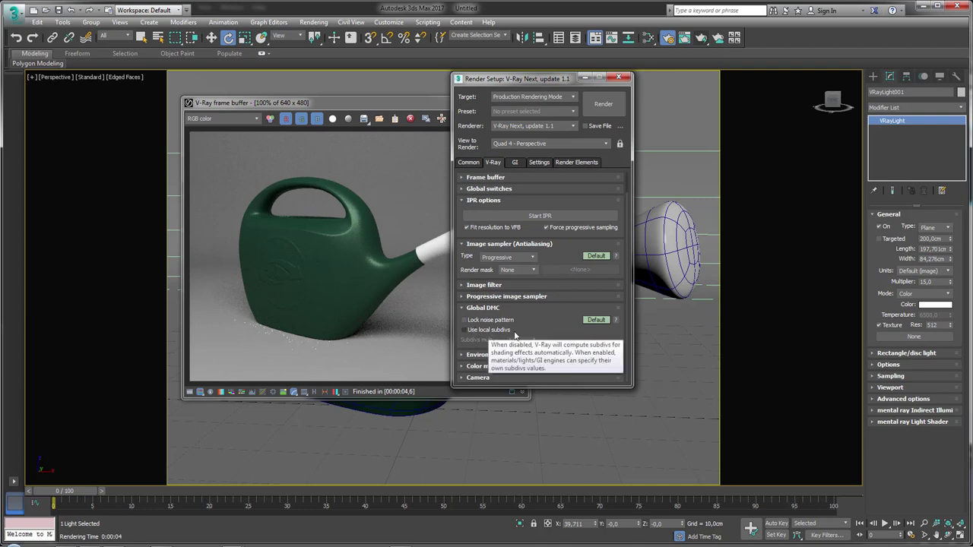
left_click(648, 37)
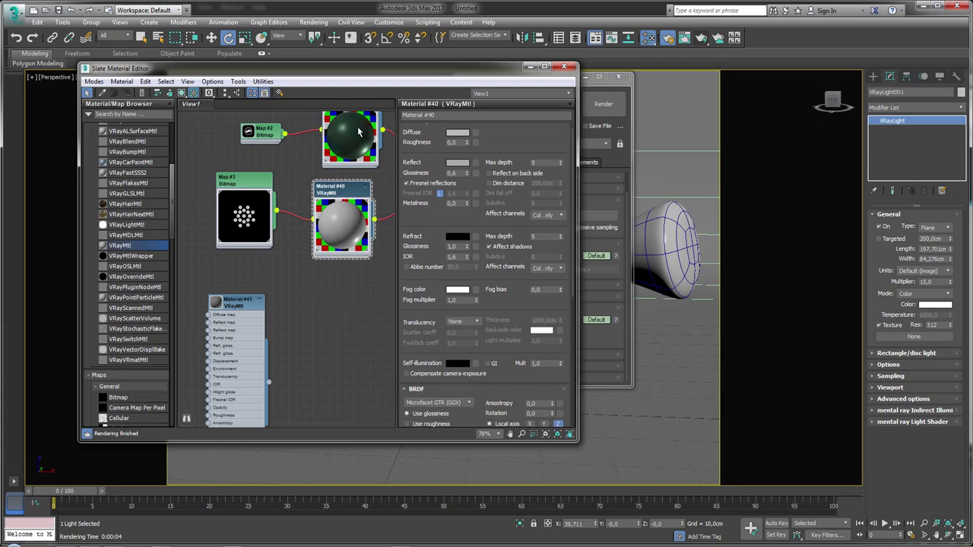
Step: Enable Use local subdivs in Global DMC and set Material #26's reflection subdivs to 32
middle_click_drag(342, 220, 330, 270)
left_click(338, 182)
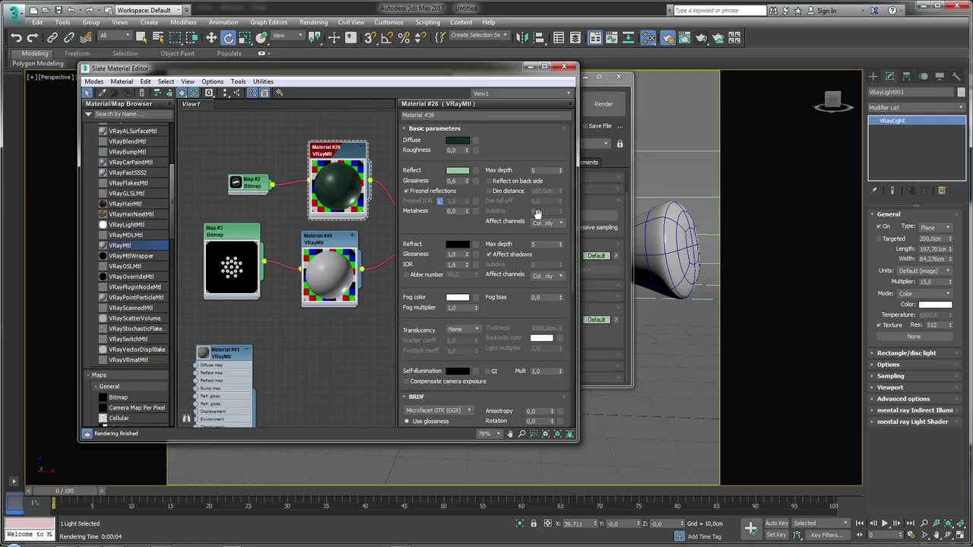
left_click_drag(340, 154, 332, 138)
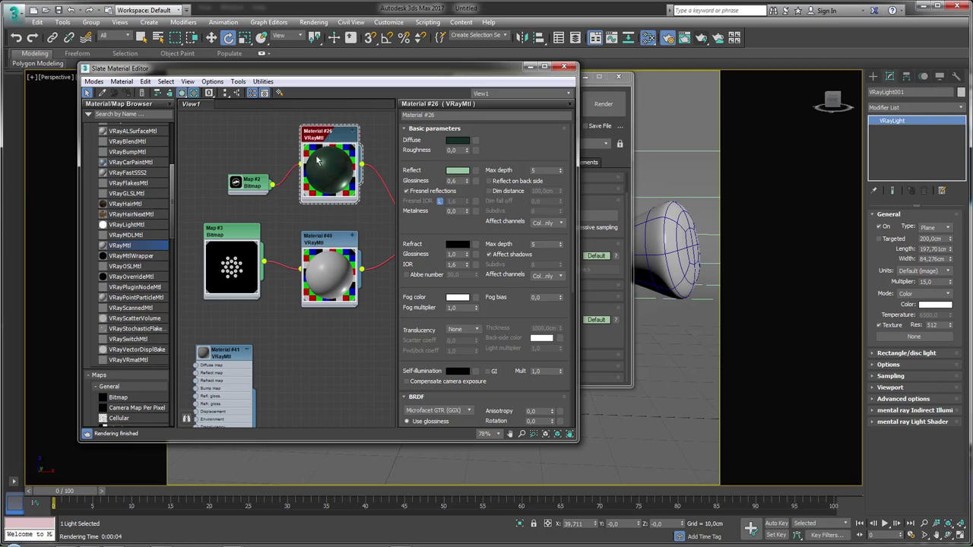
scroll(337, 171, "up", 2)
scroll(319, 173, "up", 3)
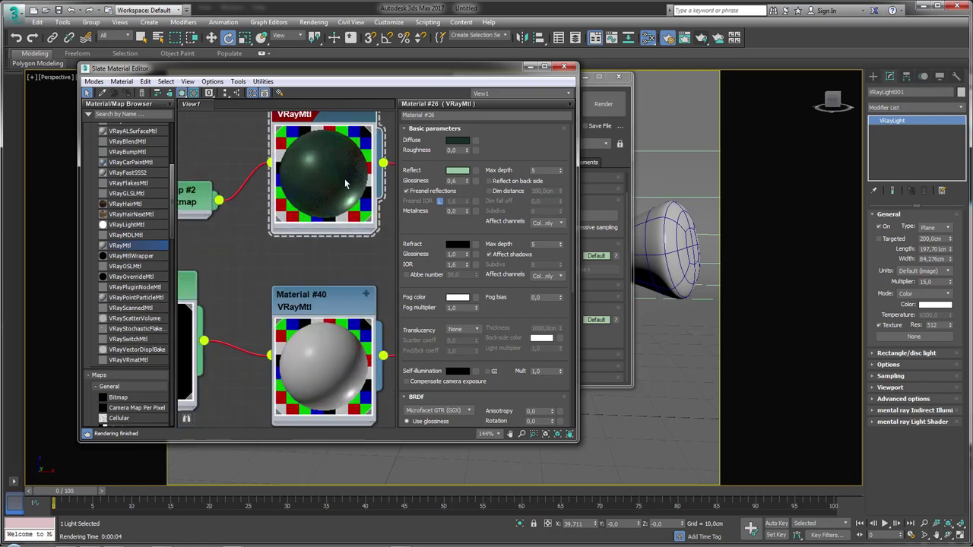
scroll(297, 178, "up", 1)
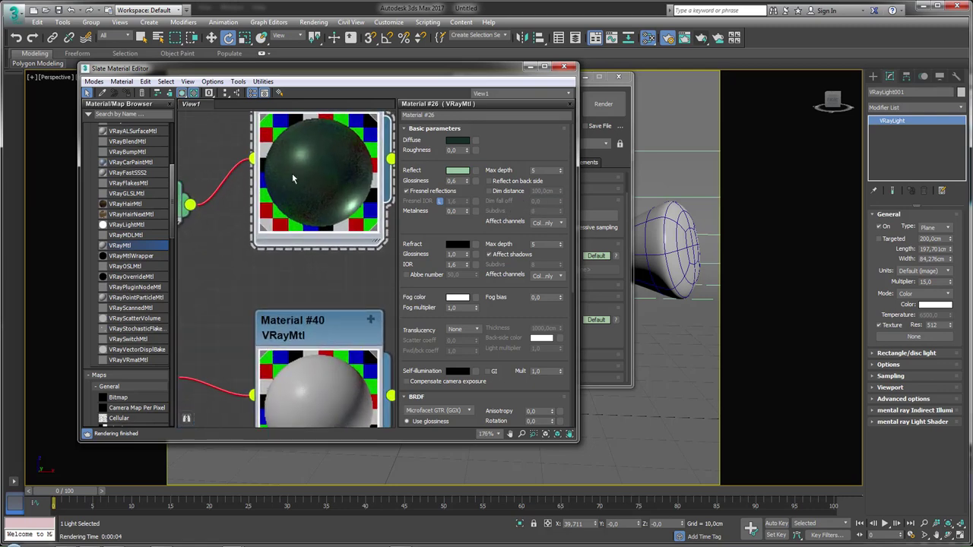
left_click(596, 91)
left_click_drag(526, 86, 732, 83)
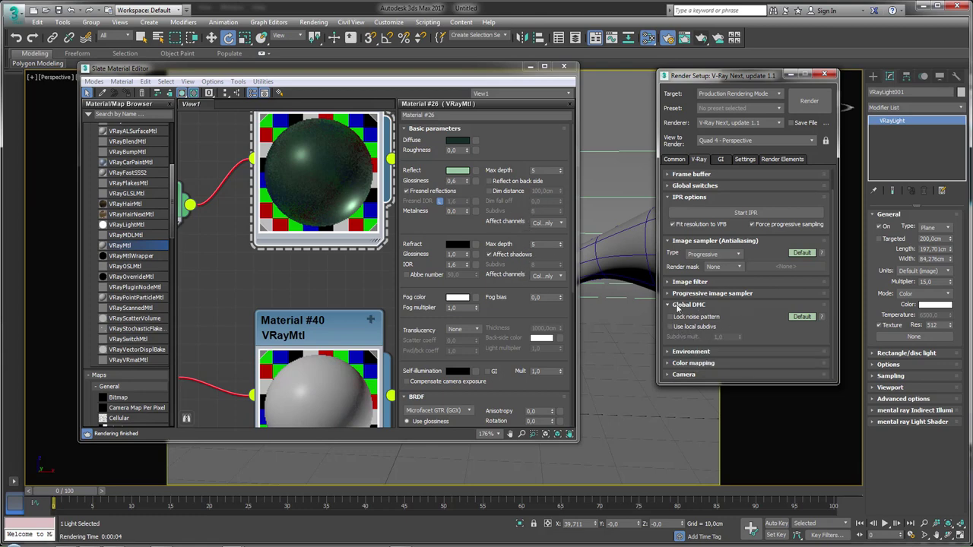
left_click(672, 326)
left_click(541, 211)
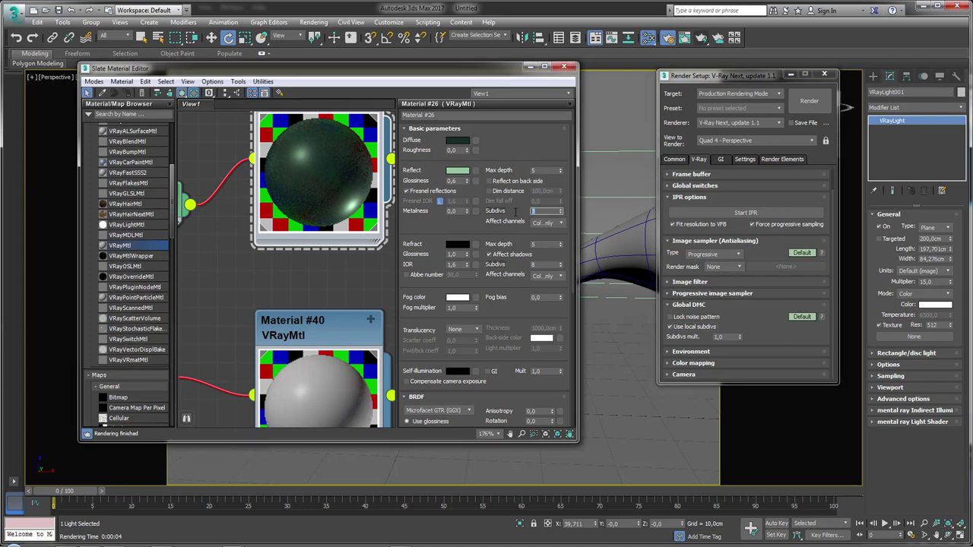
type("32")
Step: Review Material #40's parameters, collapse the Material #41 node, and close both windows
middle_click_drag(323, 335, 300, 282)
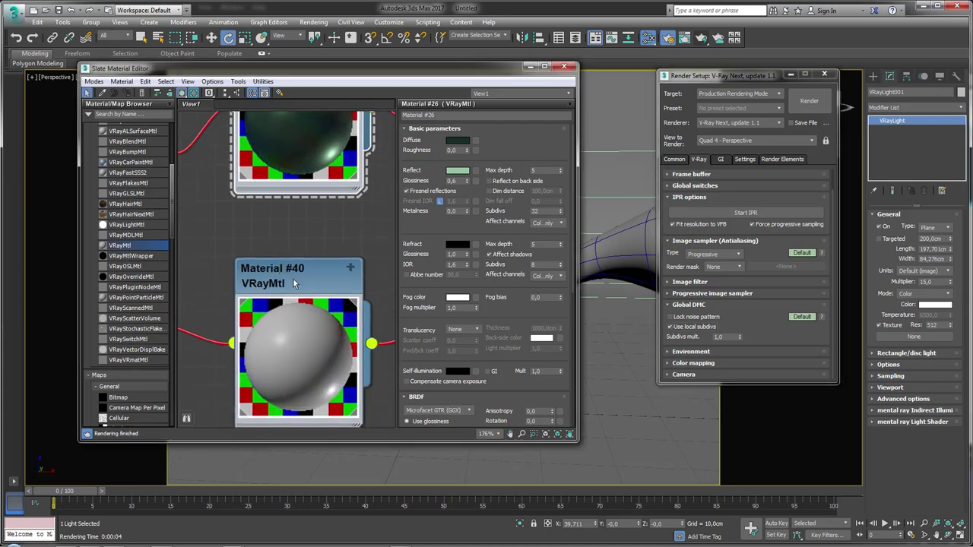
double_click(321, 287)
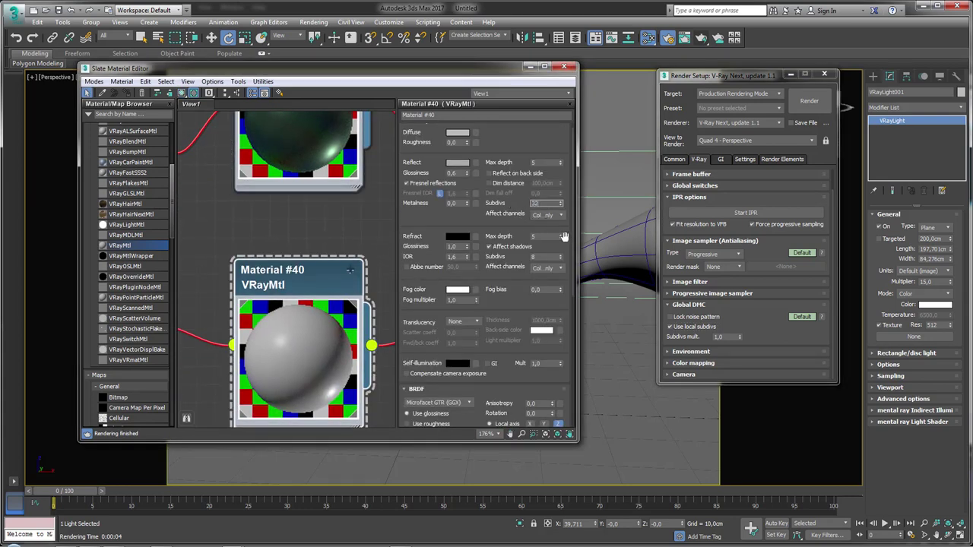
scroll(290, 220, "down", 1)
scroll(276, 170, "down", 2)
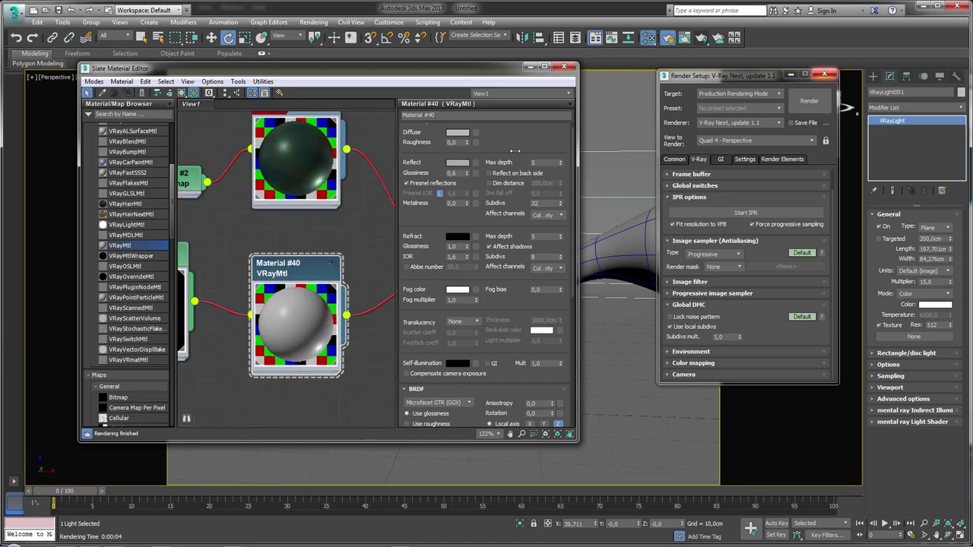
scroll(280, 212, "down", 1)
scroll(280, 211, "down", 1)
middle_click_drag(266, 339, 339, 222)
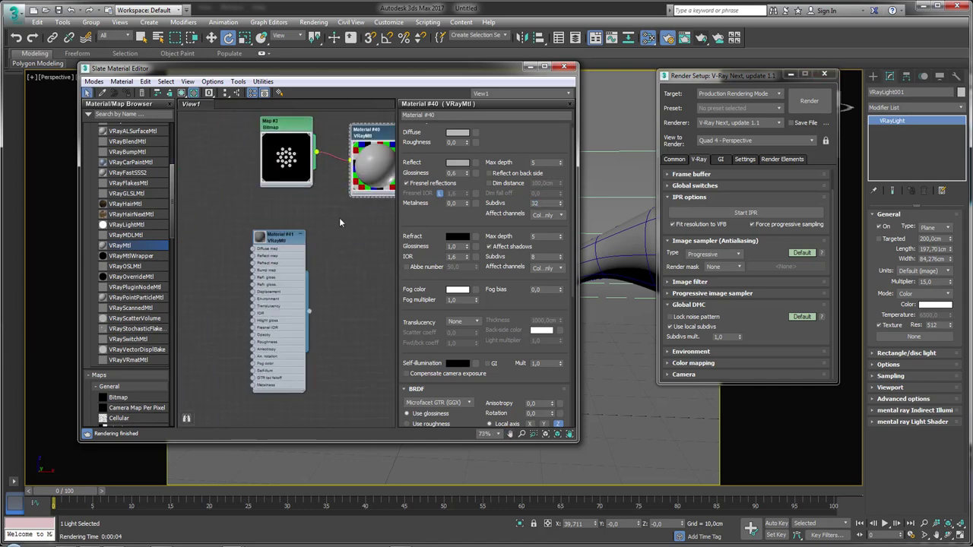
left_click_drag(280, 243, 316, 244)
double_click(308, 243)
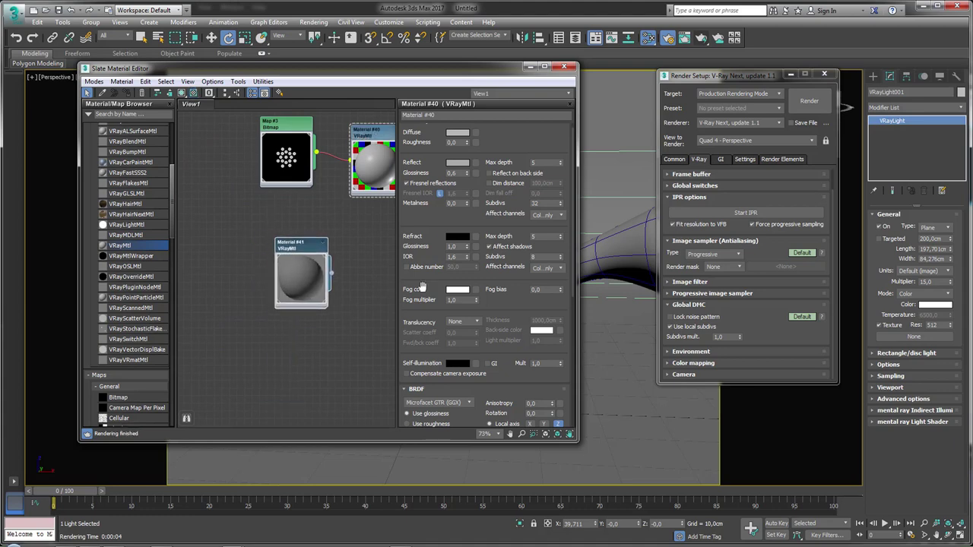
left_click(825, 74)
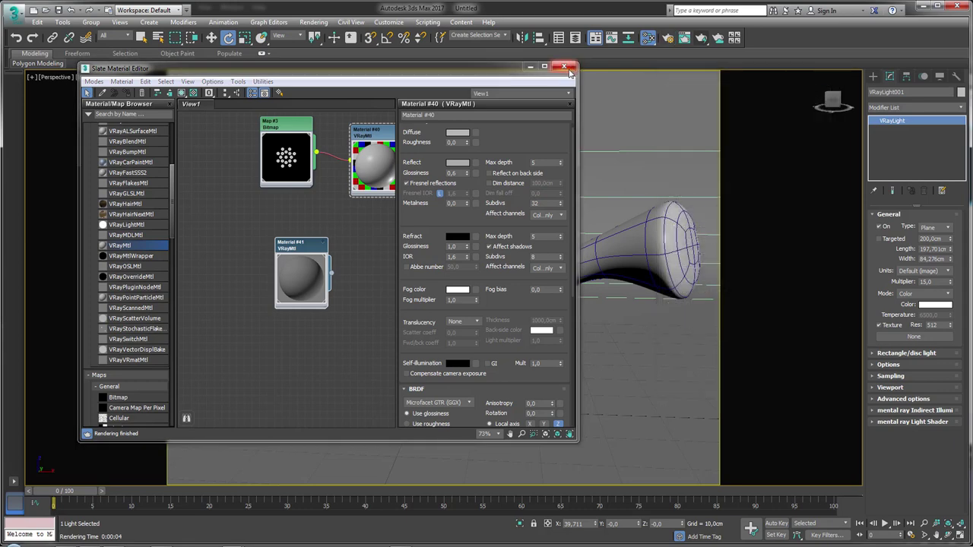
left_click(564, 66)
Step: Close the V-Ray frame buffer, reframe the can, and briefly open then close the Slate editor
middle_click_drag(577, 128, 608, 124)
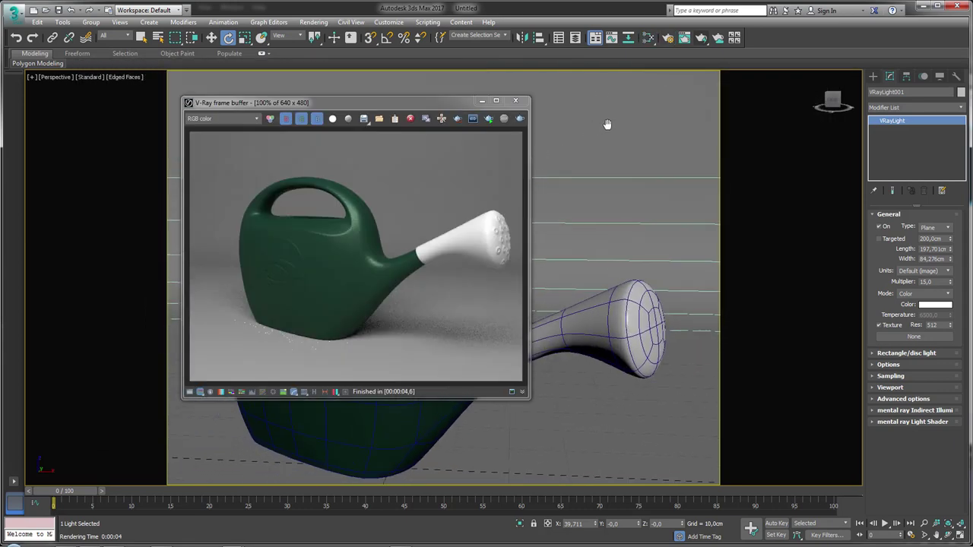
left_click(516, 100)
mouse_move(613, 189)
middle_mouse_down()
mouse_move(620, 207)
mouse_move(619, 148)
middle_mouse_up()
left_click(651, 39)
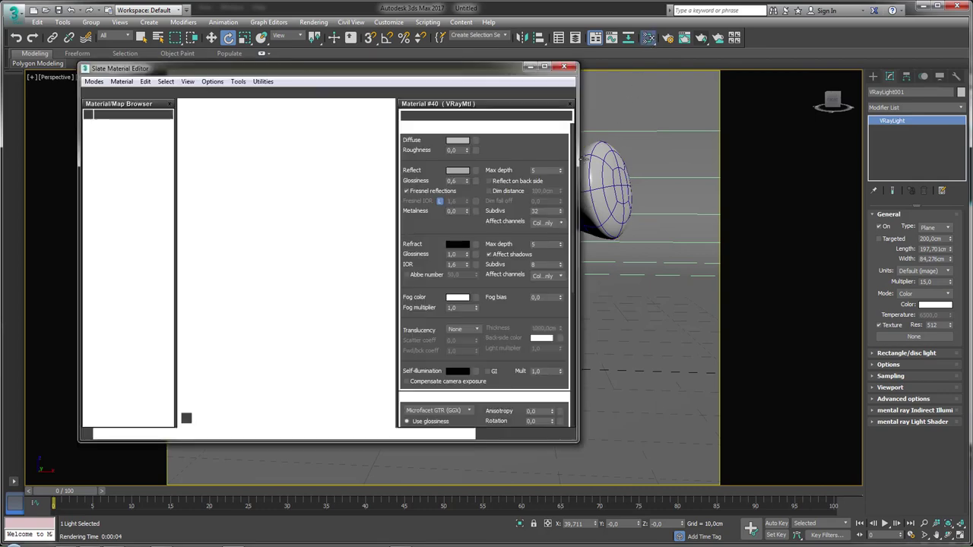
scroll(595, 269, "up", 3)
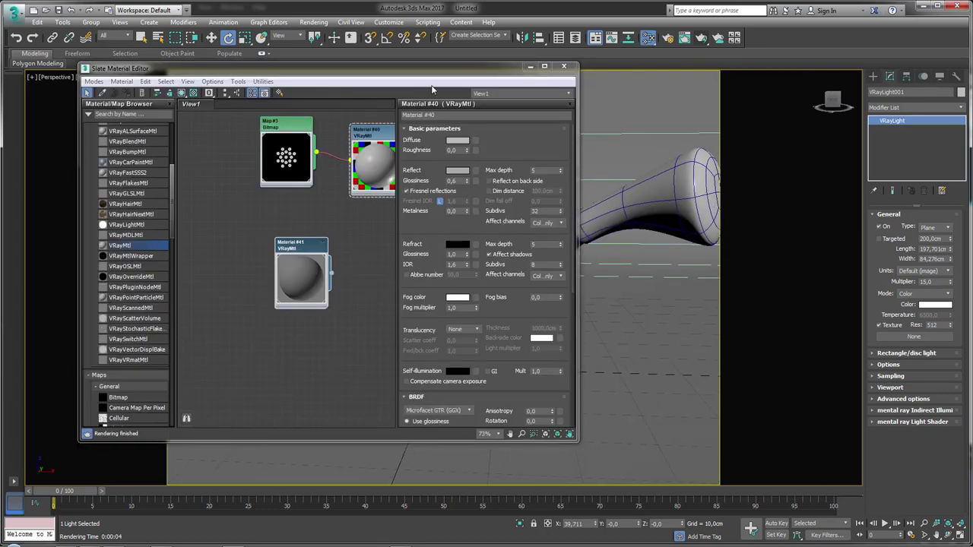
left_click_drag(445, 75, 422, 83)
middle_click_drag(319, 228, 289, 259)
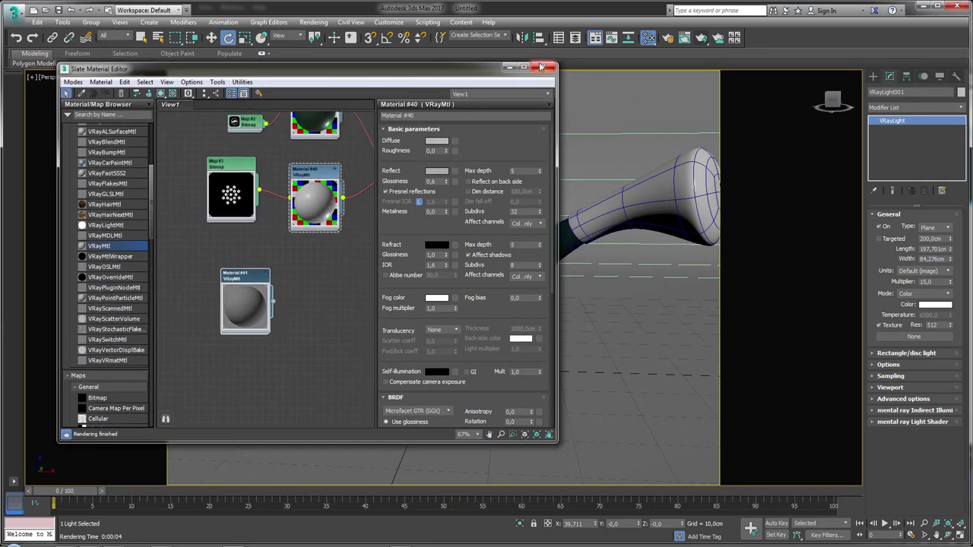
left_click(540, 73)
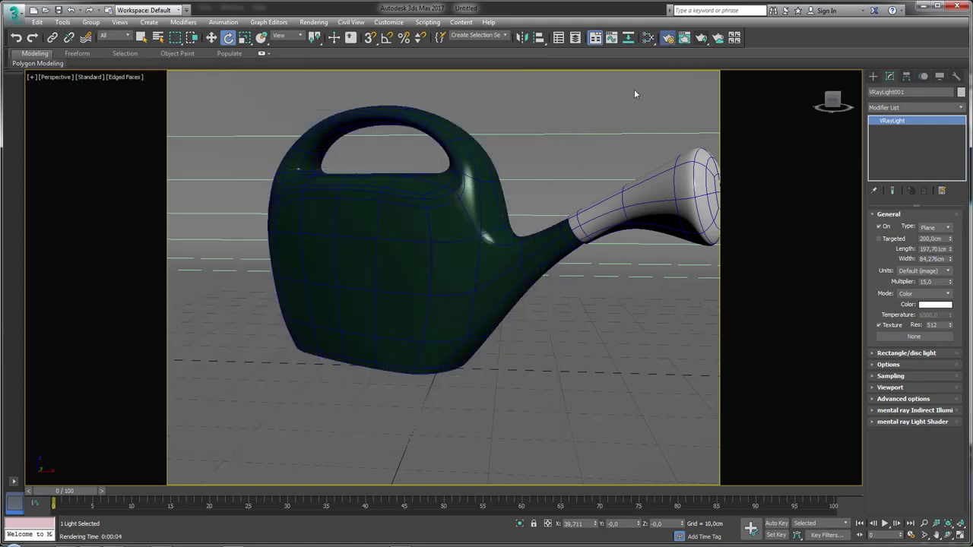
Step: Set V-Ray's primary GI engine to Irradiance map with the Medium preset
left_click(667, 37)
left_click_drag(721, 75, 481, 76)
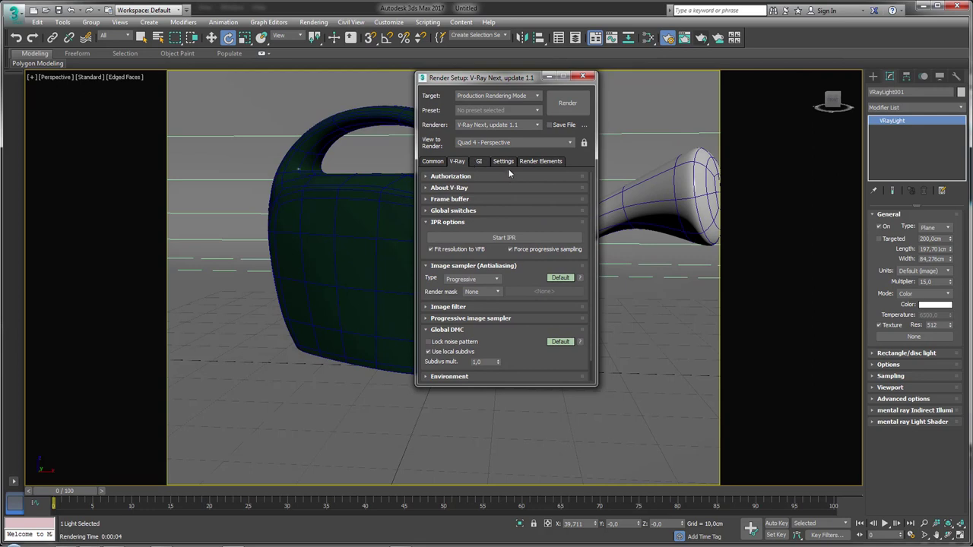
left_click(480, 162)
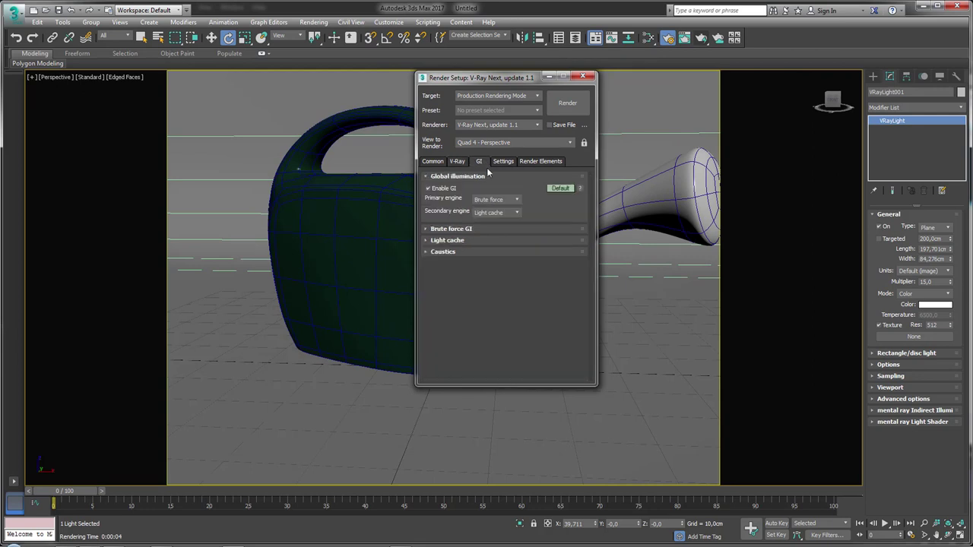
left_click(505, 199)
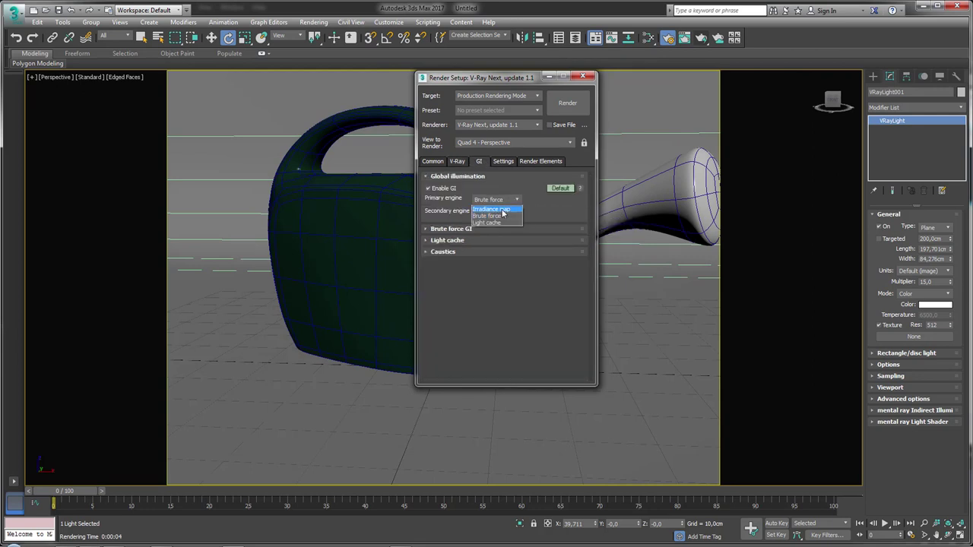
left_click(495, 210)
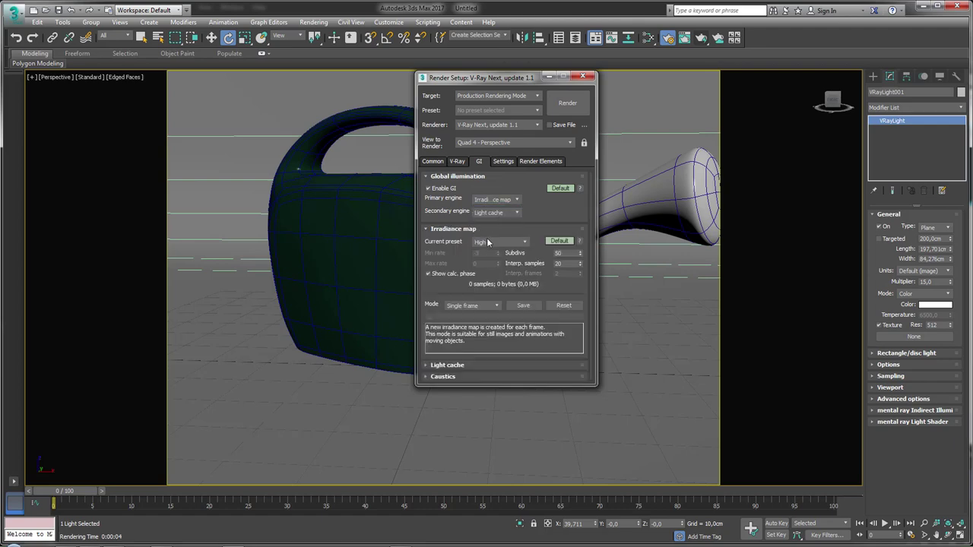
left_click(511, 242)
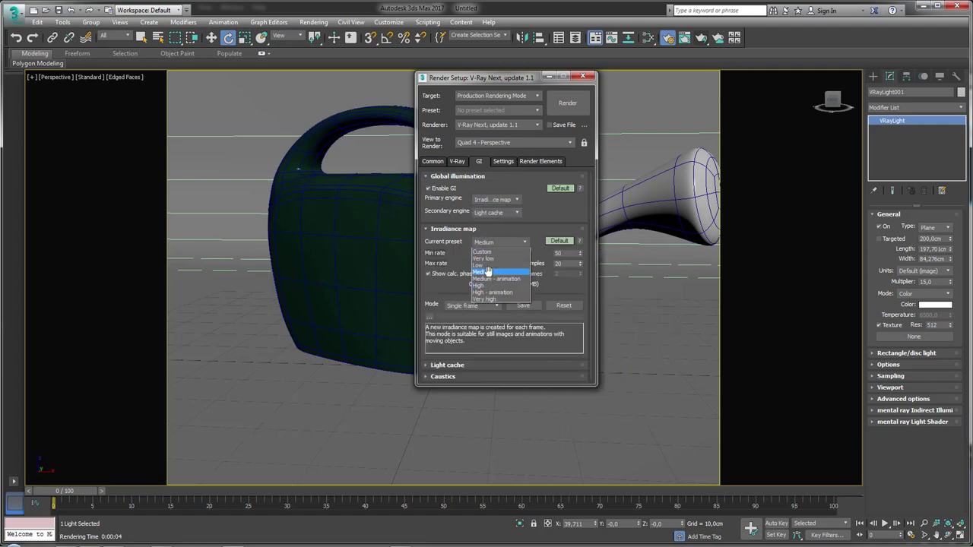
left_click(490, 271)
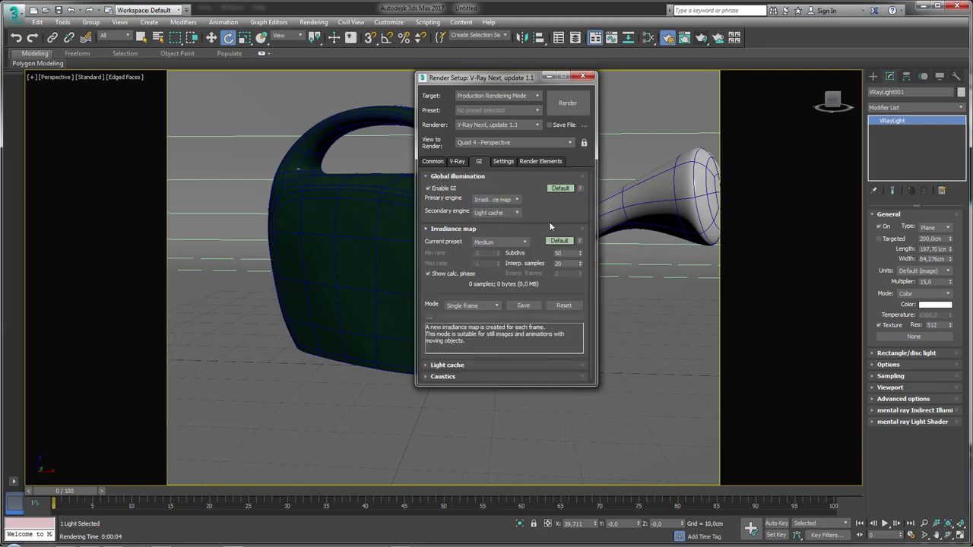
left_click(502, 163)
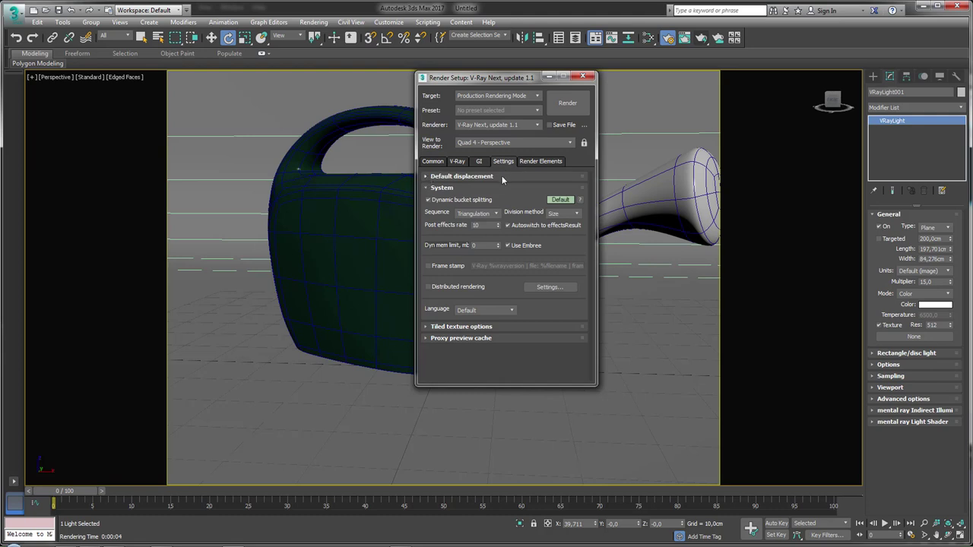
Step: In V-Ray Default displacement, change the edge length from 4,0 to 1
left_click(428, 177)
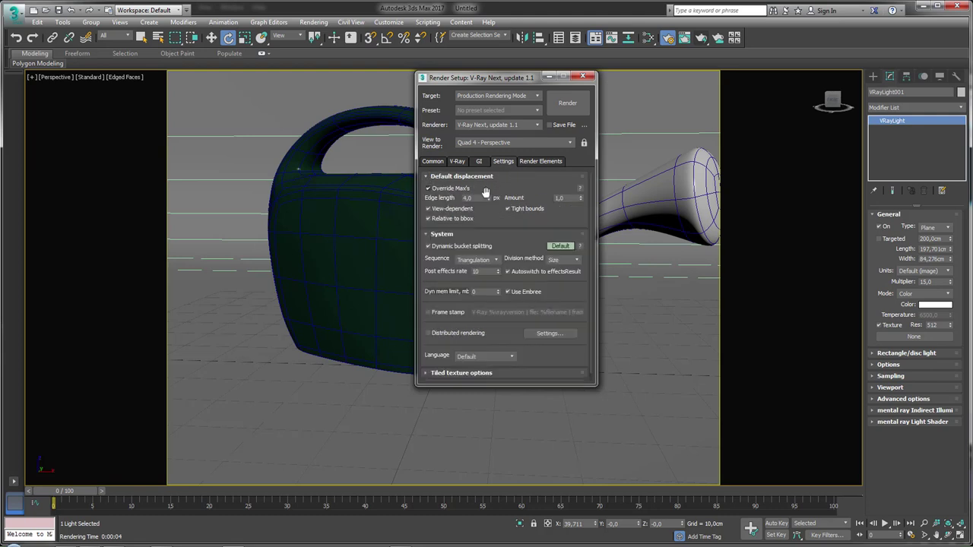
double_click(467, 198)
type("1")
Step: Close Render Setup, recentre the can, and zoom into the spout holes in the rendered frame
left_click(582, 75)
mouse_move(695, 105)
middle_mouse_down()
mouse_move(495, 185)
mouse_move(535, 180)
middle_mouse_up()
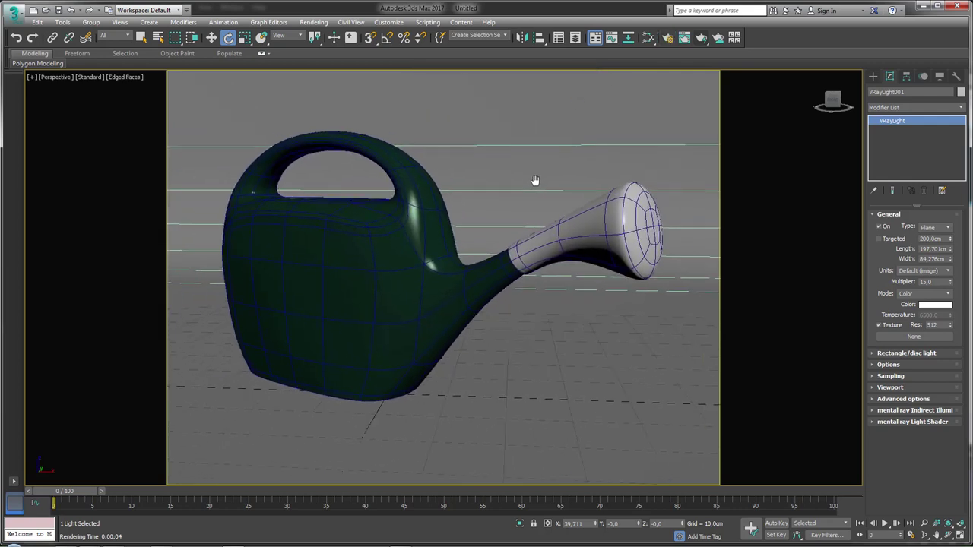
left_click(684, 38)
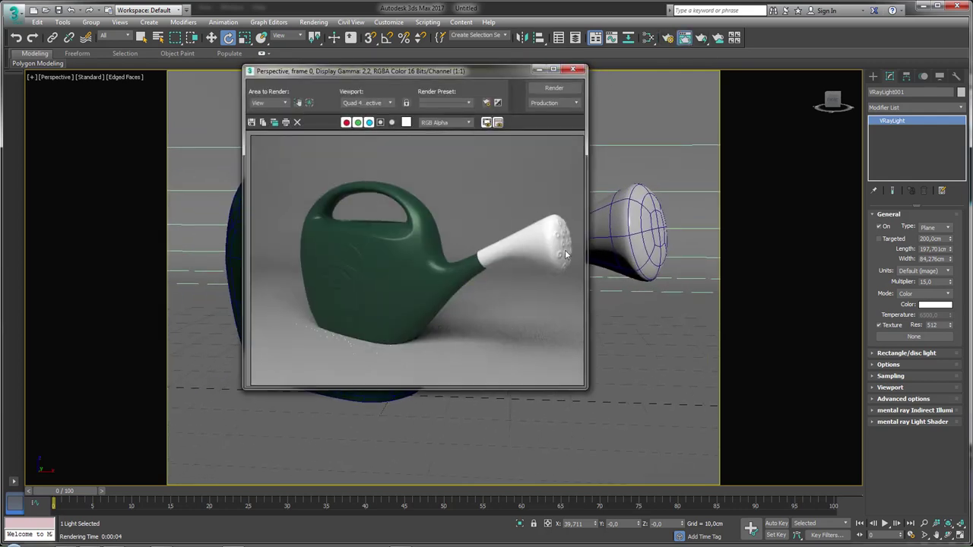
scroll(565, 248, "up", 1)
scroll(563, 248, "up", 1)
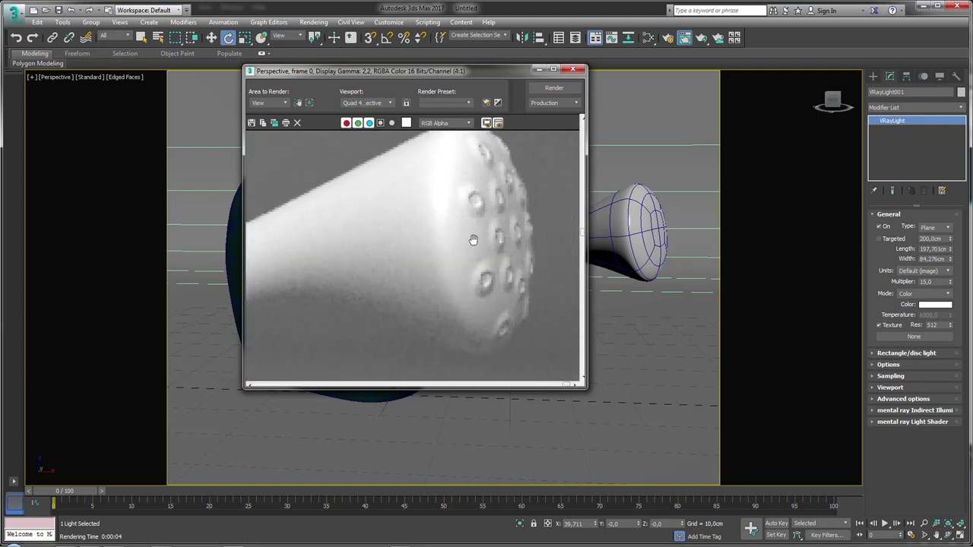
scroll(489, 281, "up", 1)
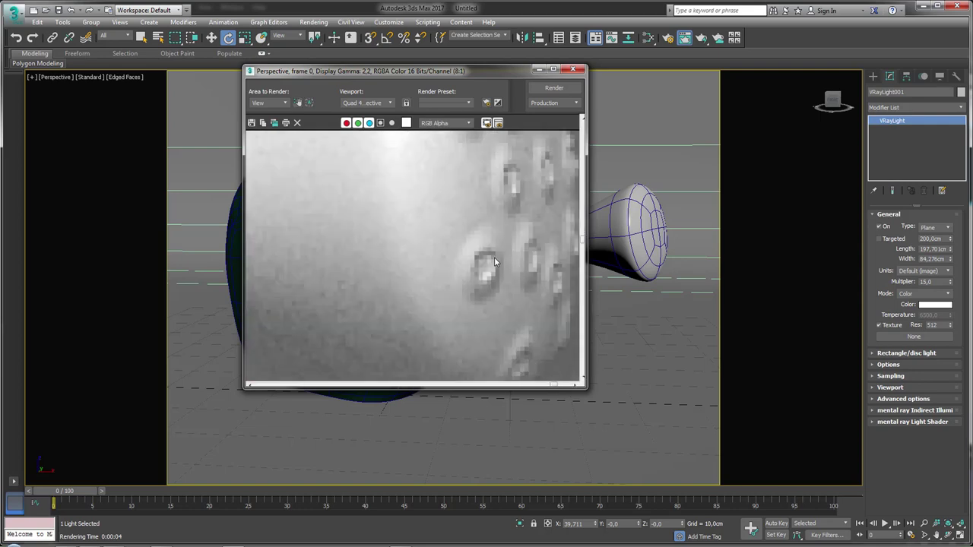
scroll(492, 262, "down", 1)
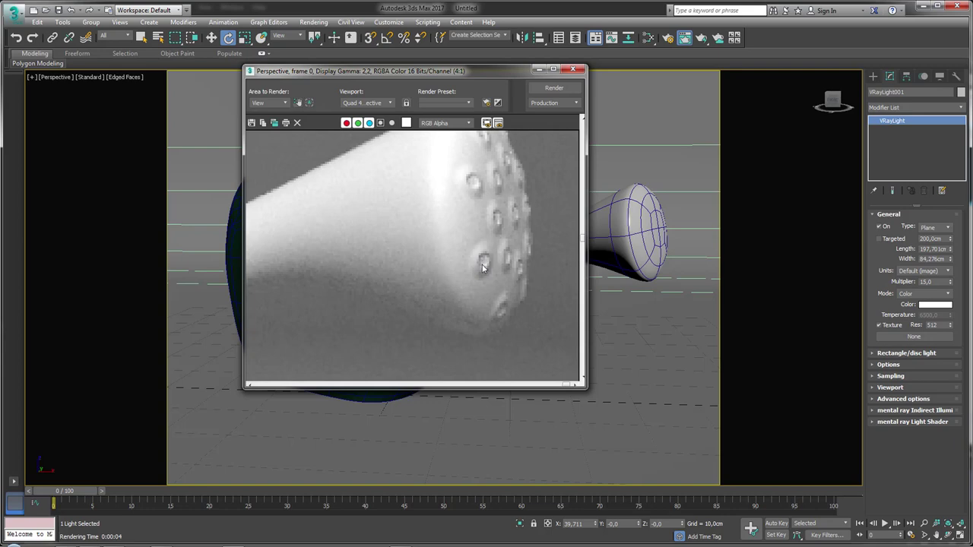
scroll(473, 261, "down", 2)
Step: Test-render the can, inspect the spout up close in the frame buffer, then cancel and select the spout
left_click(553, 89)
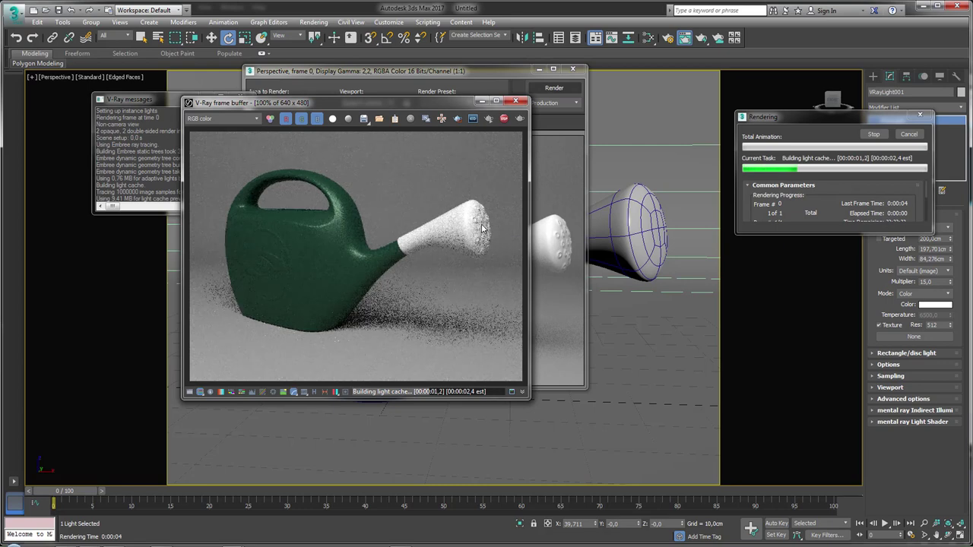
mouse_move(809, 116)
left_mouse_down()
mouse_move(629, 126)
mouse_move(717, 112)
left_mouse_up()
scroll(447, 236, "up", 1)
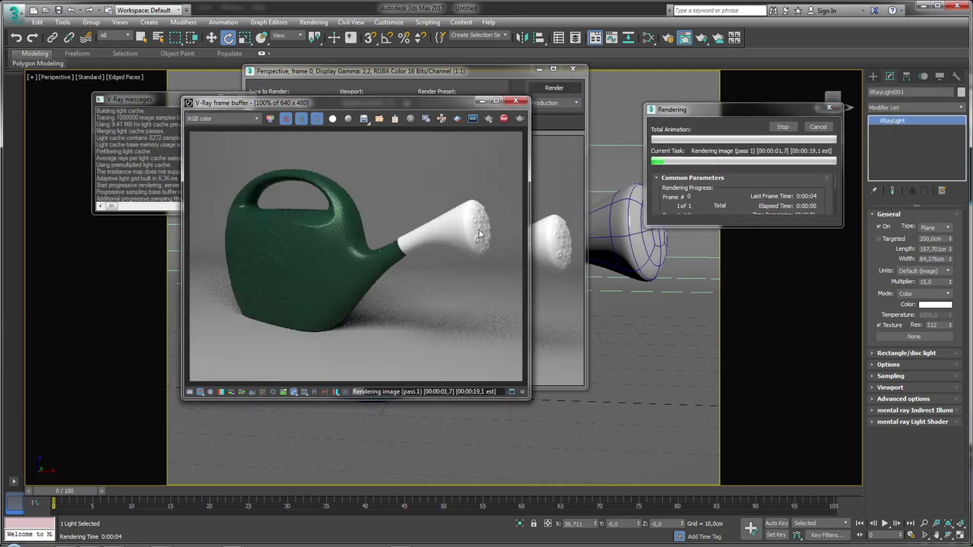
scroll(456, 225, "up", 2)
scroll(475, 203, "up", 1)
scroll(461, 195, "down", 1)
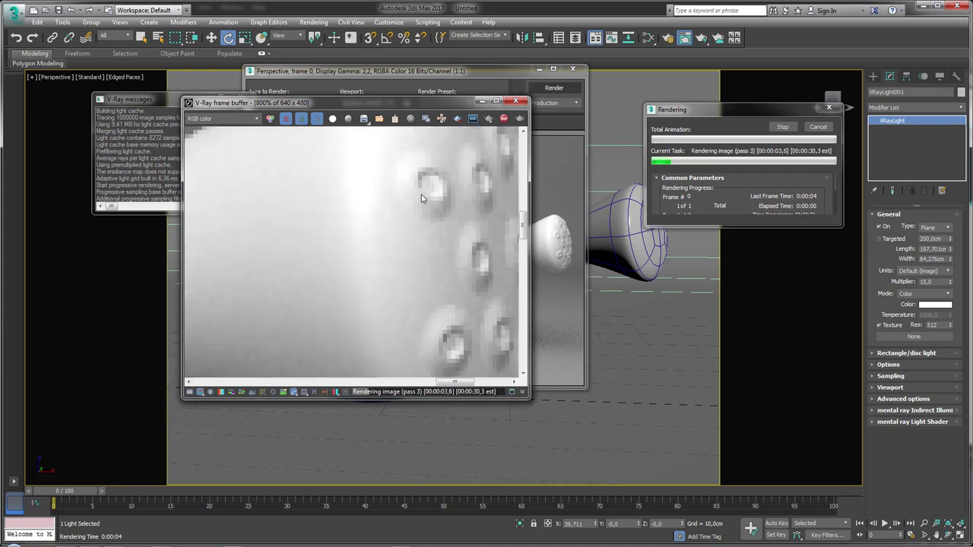
scroll(454, 191, "down", 1)
scroll(452, 187, "down", 1)
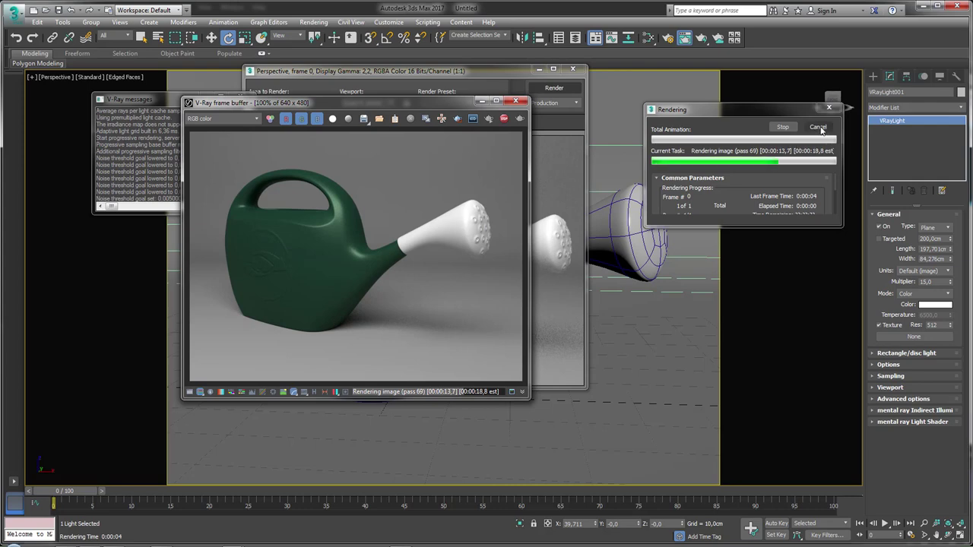
left_click(572, 69)
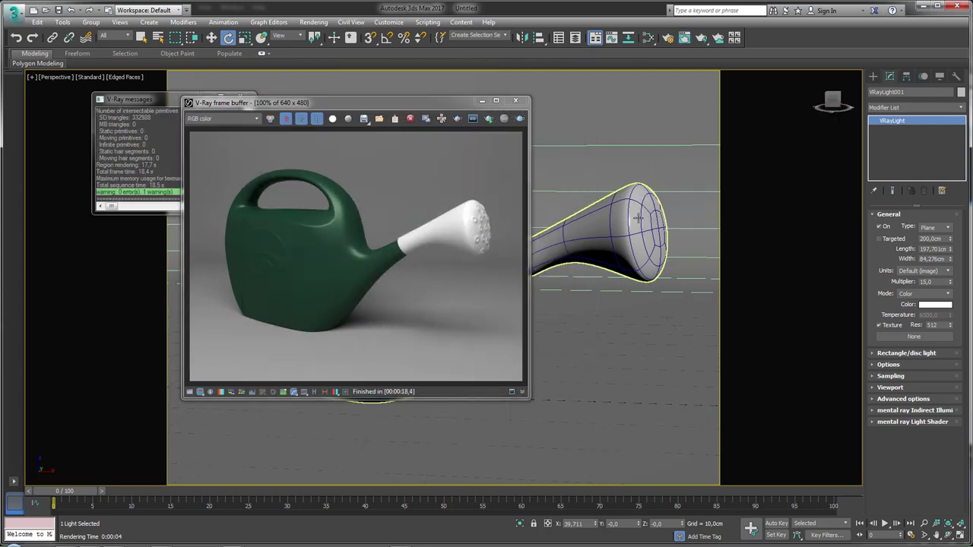
left_click(634, 224)
Step: Disable the spout's TurboSmooth and add an Unwrap UVW modifier, opening the UV Editor
left_click(875, 121)
left_click(896, 129)
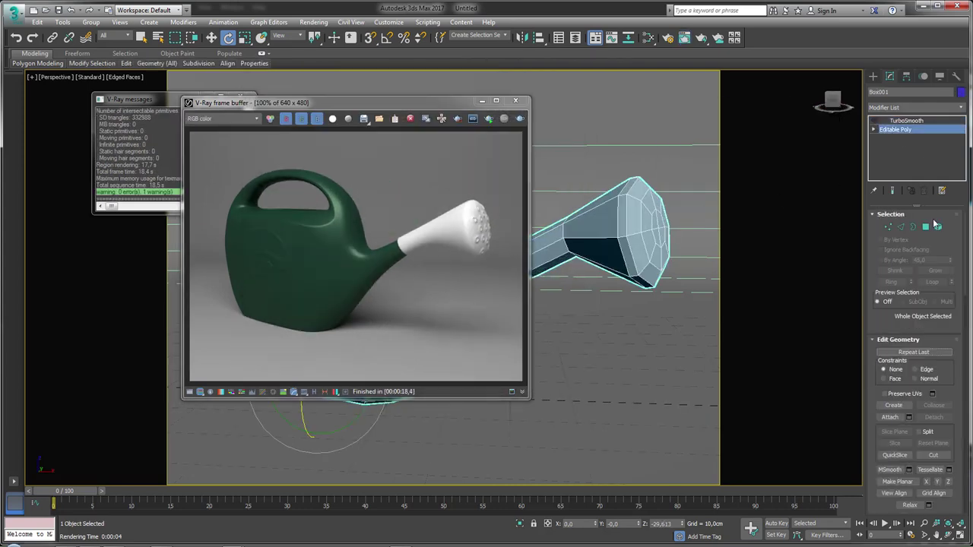
left_click(960, 108)
scroll(910, 382, "down", 10)
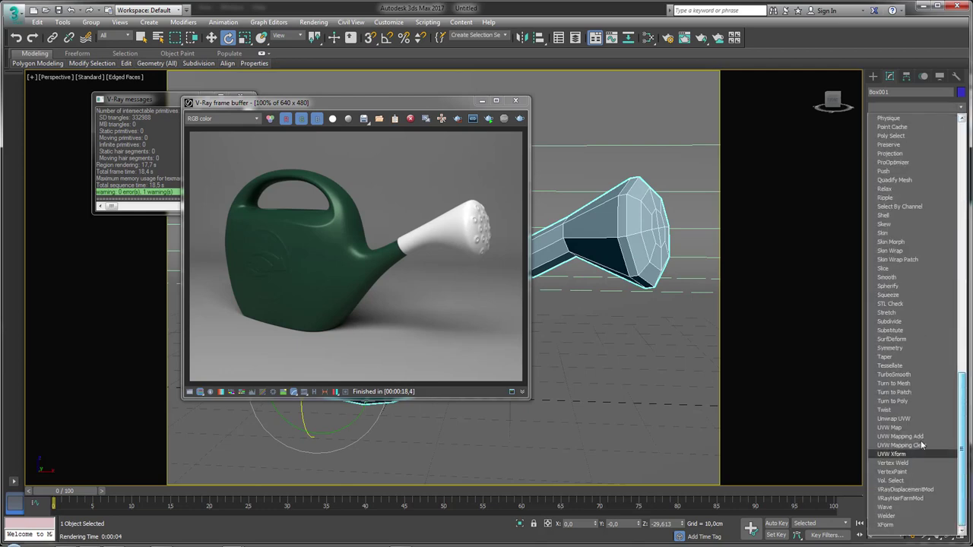
left_click(911, 419)
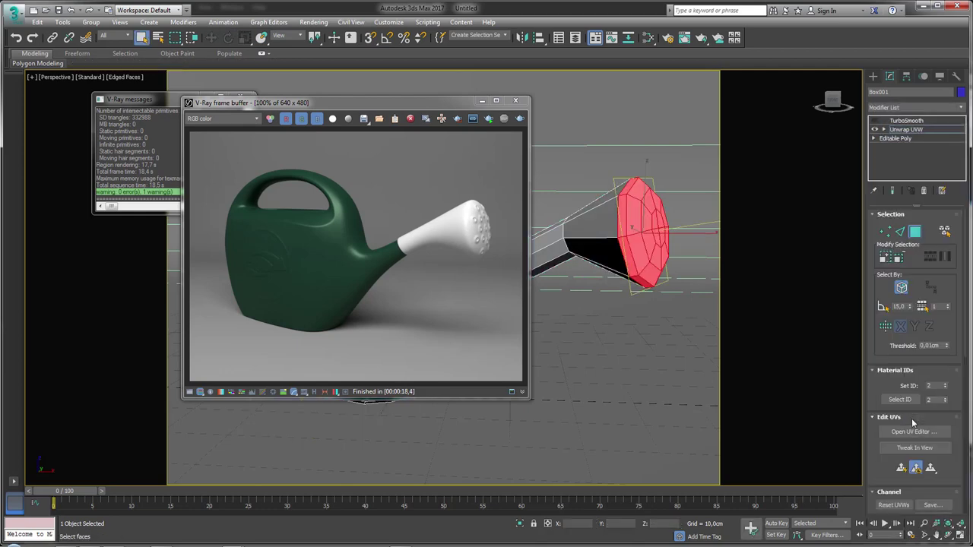
left_click(911, 432)
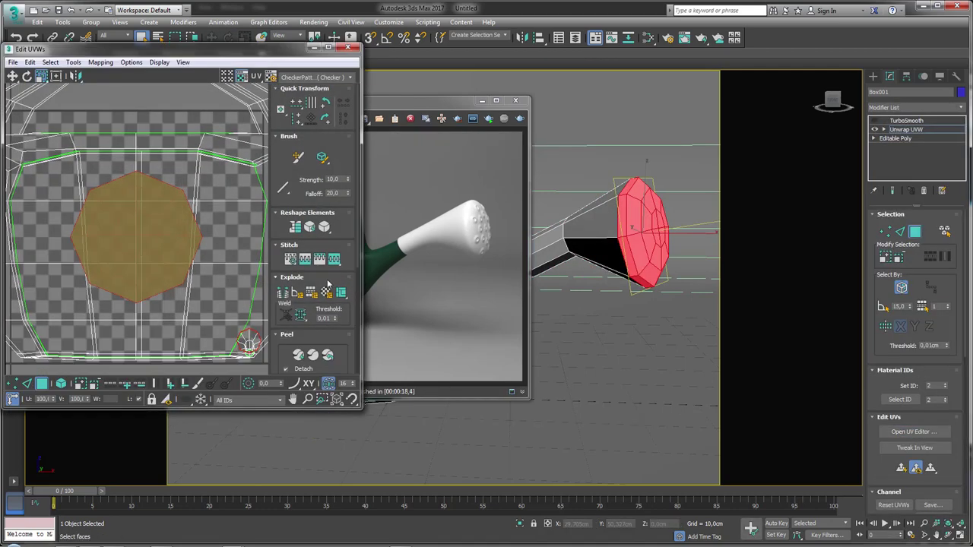
Step: Show the Map #3 furos.exr hole pattern as the UV Editor background
left_click(316, 77)
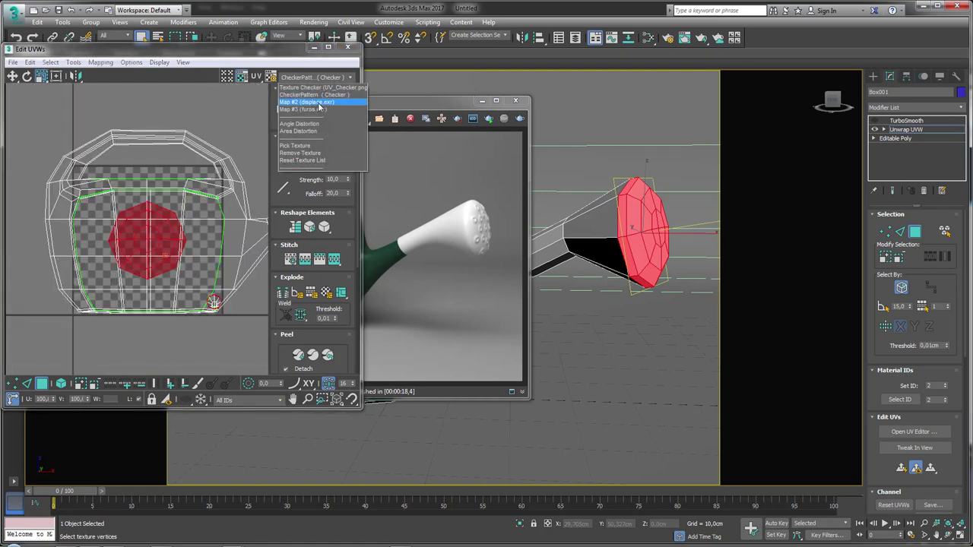
left_click(319, 111)
scroll(140, 251, "up", 2)
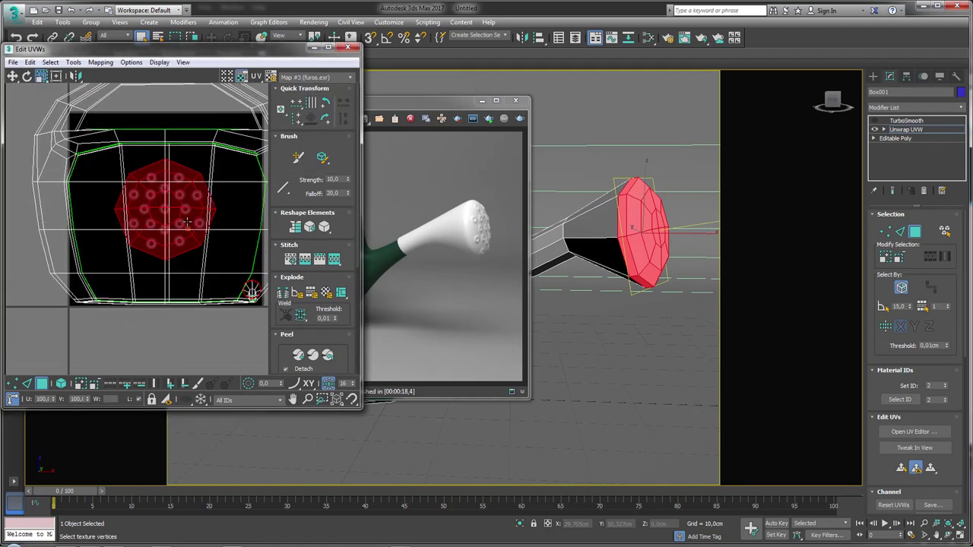
scroll(152, 228, "up", 2)
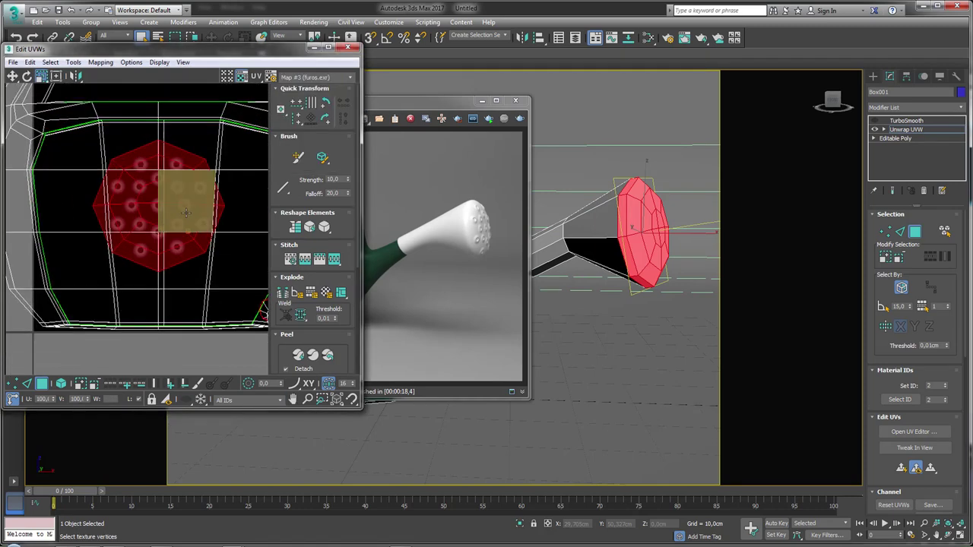
Step: Move and scale the octagonal end-cap UVs over the hole pattern
left_click(56, 76)
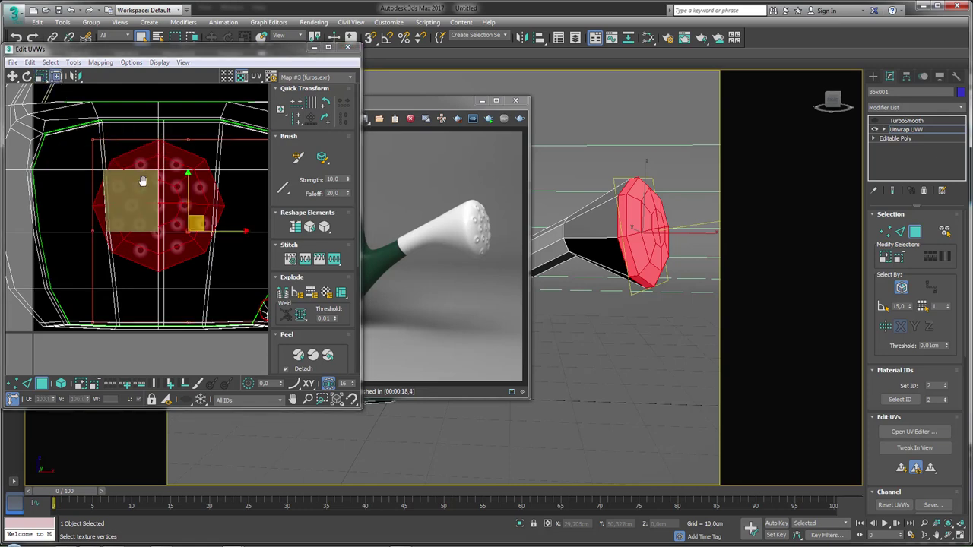
scroll(152, 190, "down", 2)
left_click_drag(225, 262, 220, 259, "alt")
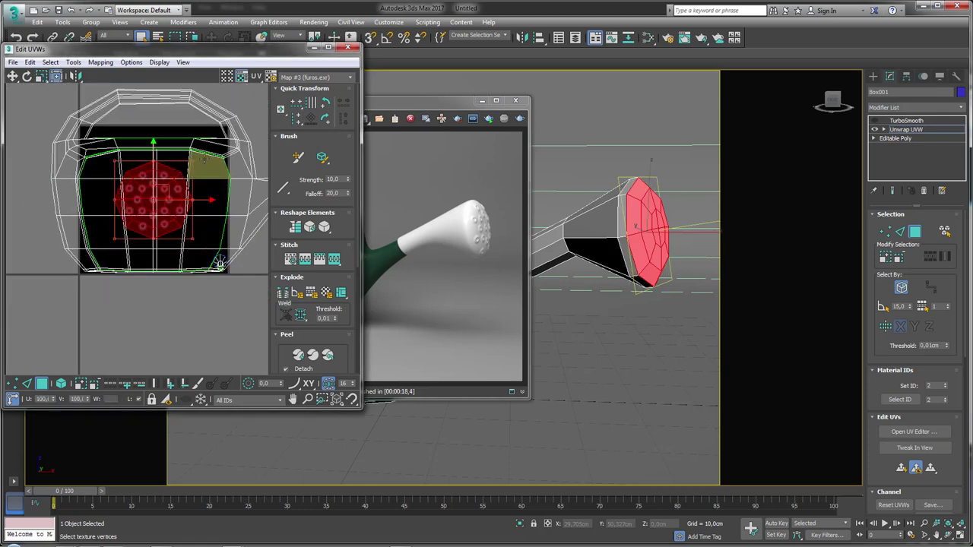
left_click_drag(197, 155, 153, 202)
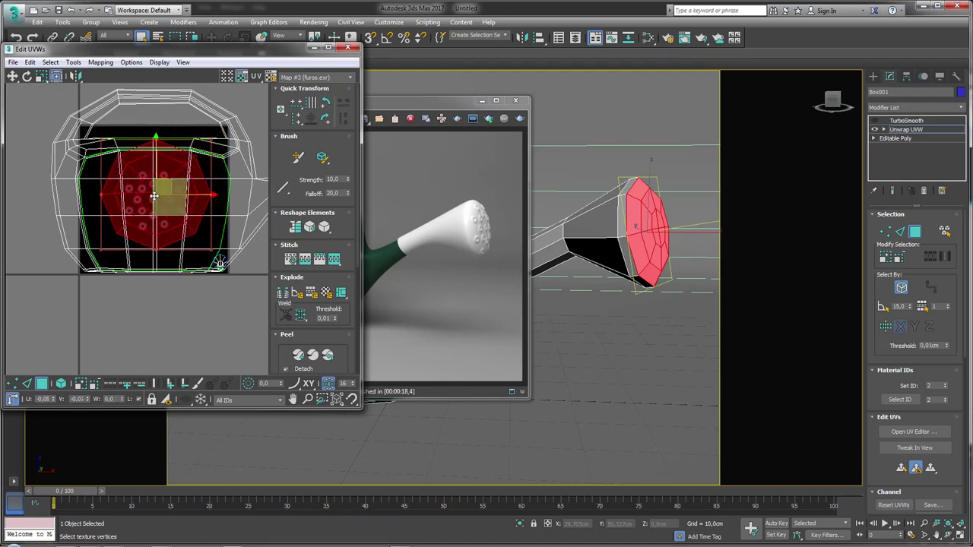
scroll(152, 201, "up", 3)
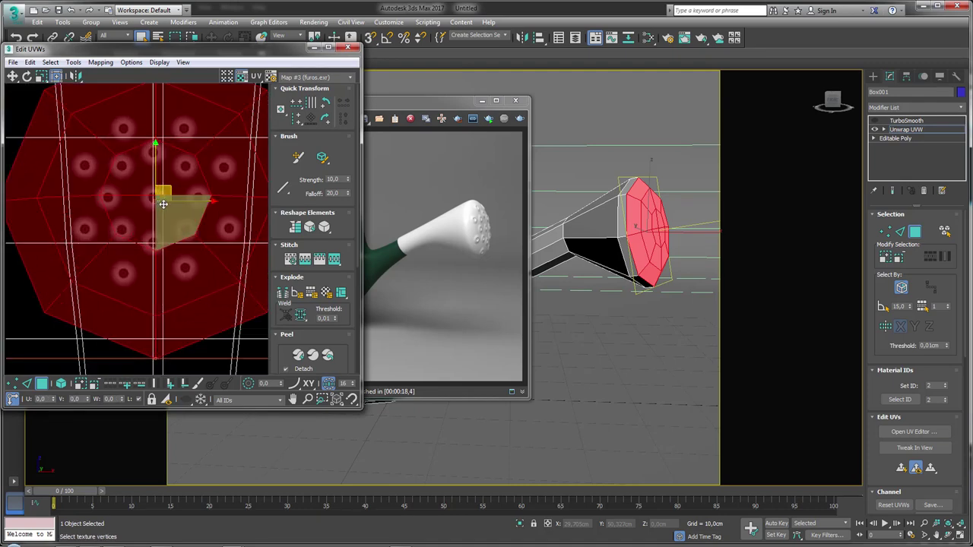
scroll(155, 197, "down", 3)
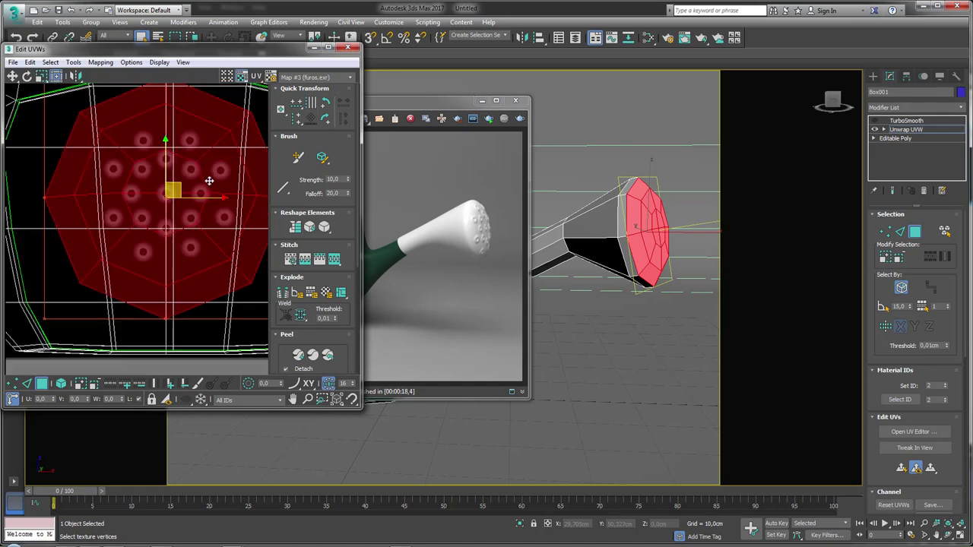
scroll(155, 198, "down", 3)
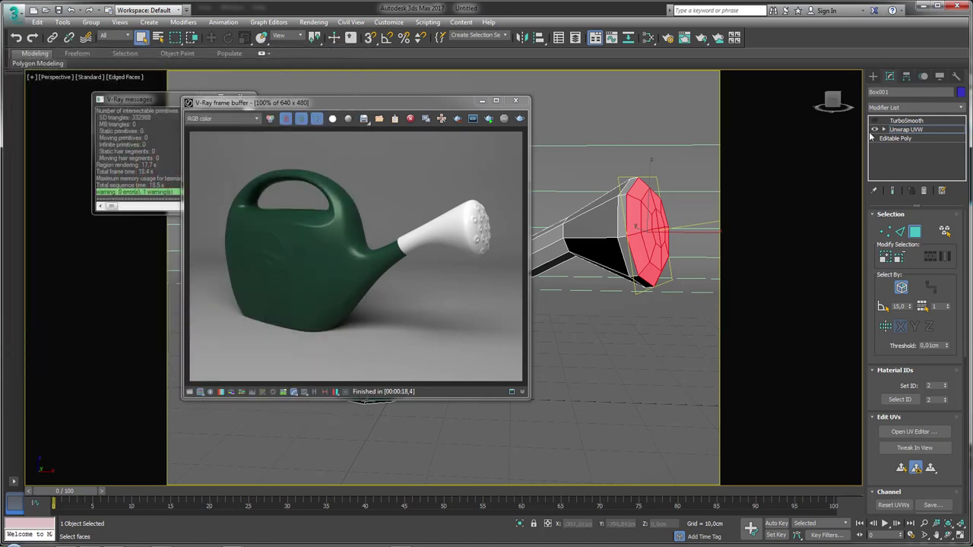
Step: Collapse the stack up to Unwrap UVW into the spout's Editable Poly
left_click(906, 120)
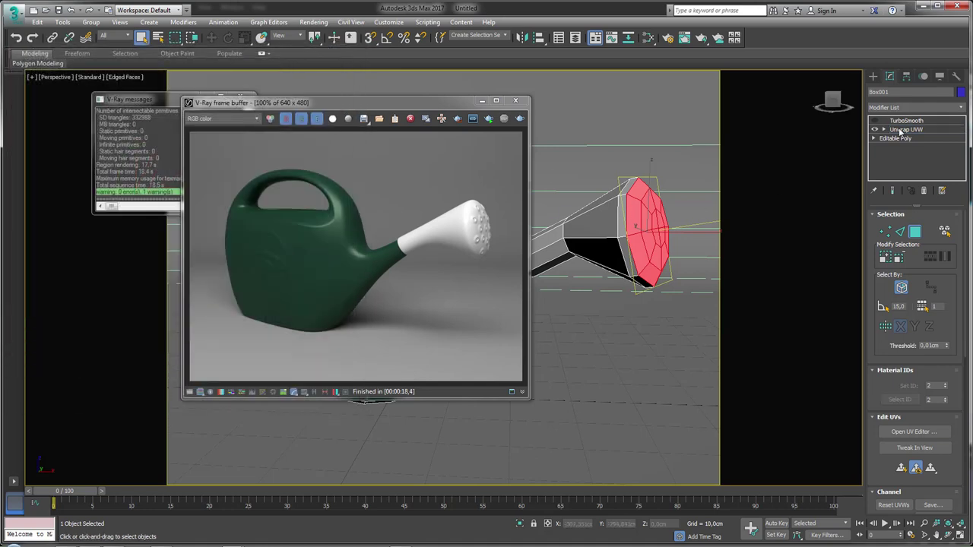
right_click(906, 122)
left_click(905, 223)
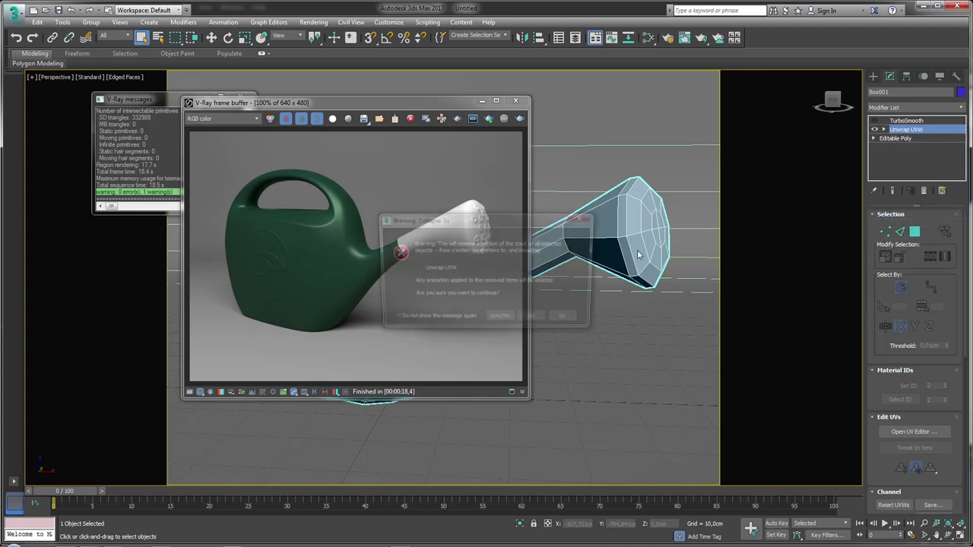
left_click(536, 321)
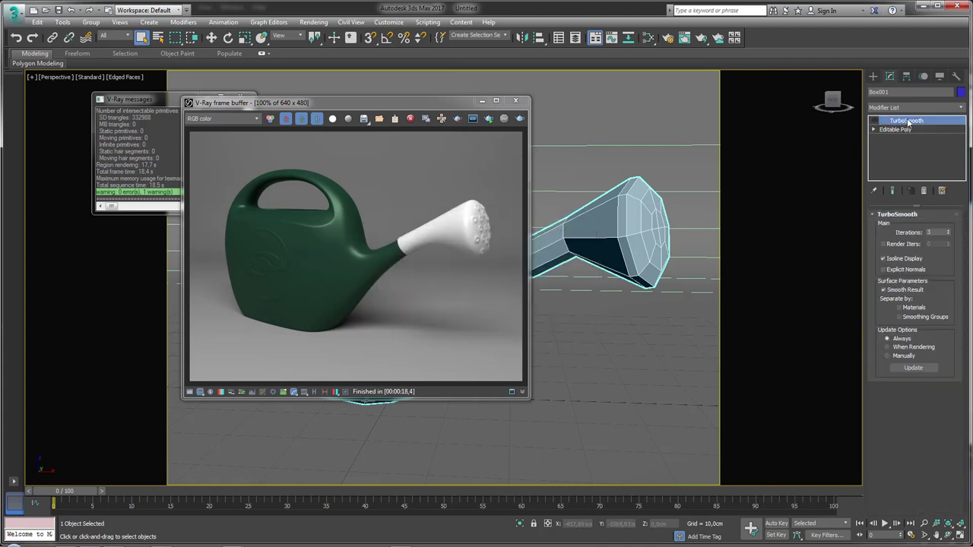
Step: Run a quick test render of the spout, then close the render window
middle_click_drag(532, 100, 525, 106, "alt")
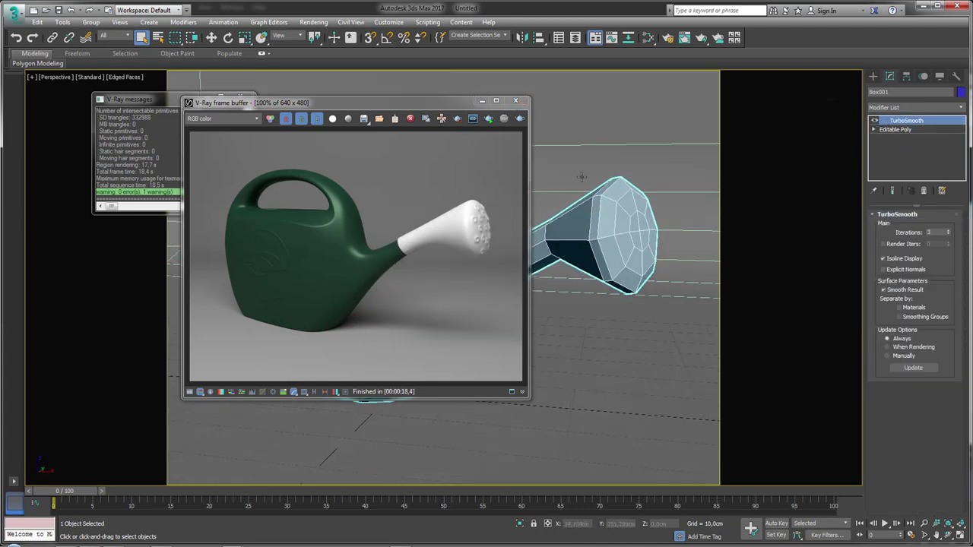
left_click(489, 119)
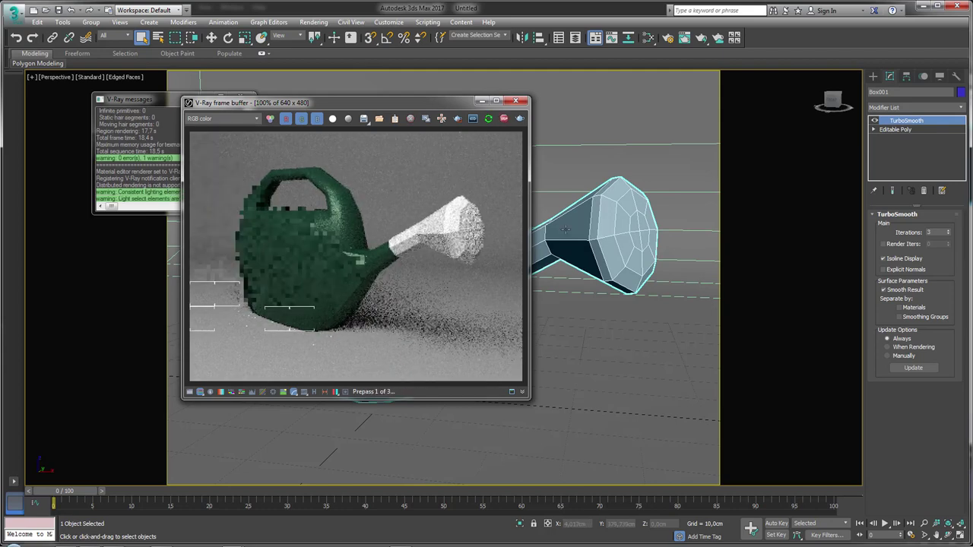
left_click(515, 100)
left_click(907, 121)
Step: Zoom out, select the VRayLight above the can, and orbit to view from below
middle_click_drag(608, 182, 632, 174, "alt")
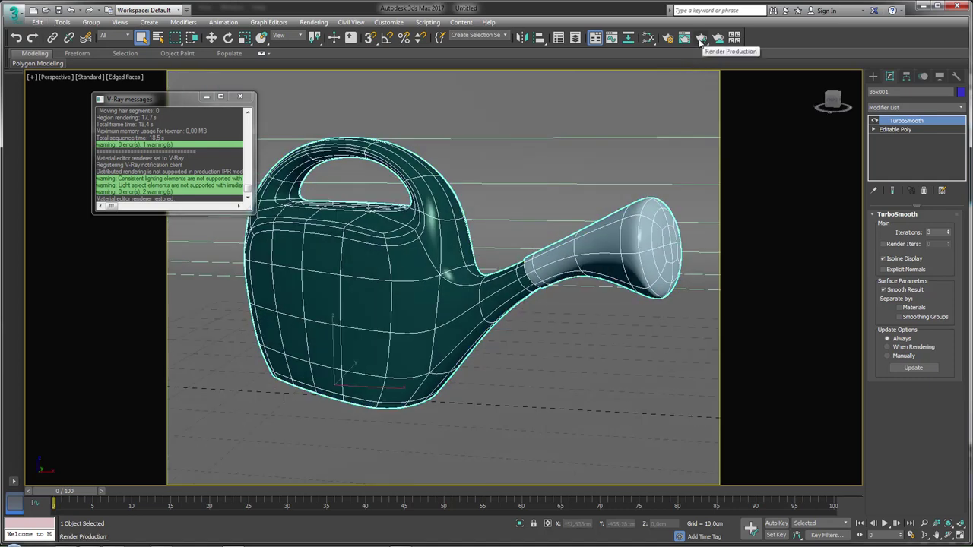
scroll(509, 197, "down", 6)
left_click(495, 170)
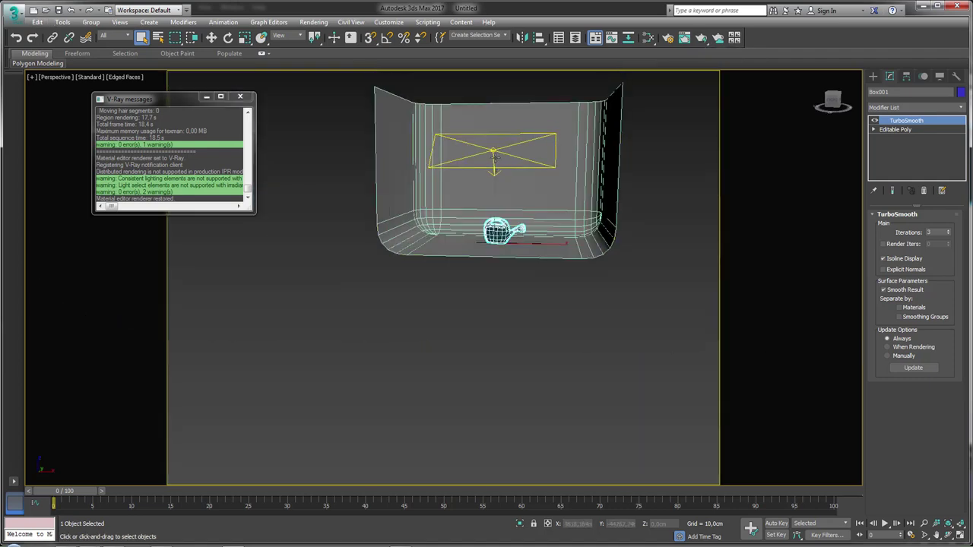
key("e")
key("w")
mouse_move(500, 171)
middle_mouse_down("alt")
mouse_move(478, 146)
mouse_move(495, 200)
mouse_move(463, 247)
mouse_move(502, 255)
mouse_move(669, 69)
middle_mouse_up("alt")
Step: Reselect the watering can, frame it, and launch a production render
left_click(495, 200)
key("z")
scroll(512, 256, "up", 2)
scroll(471, 246, "down", 1)
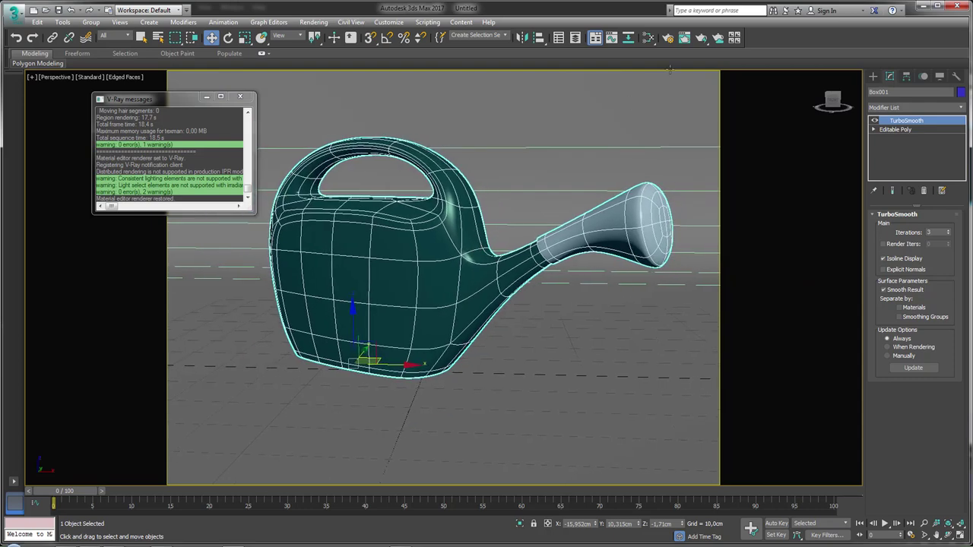
left_click(698, 39)
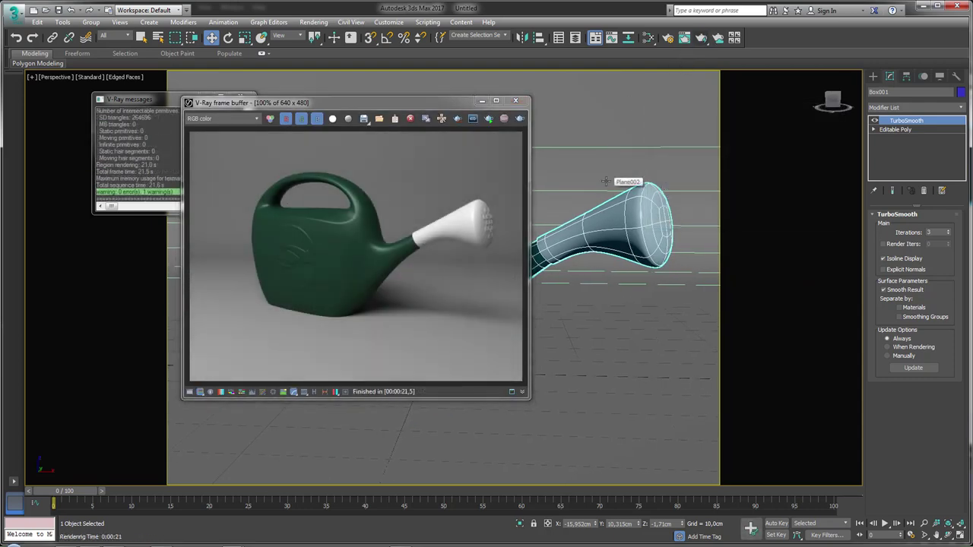